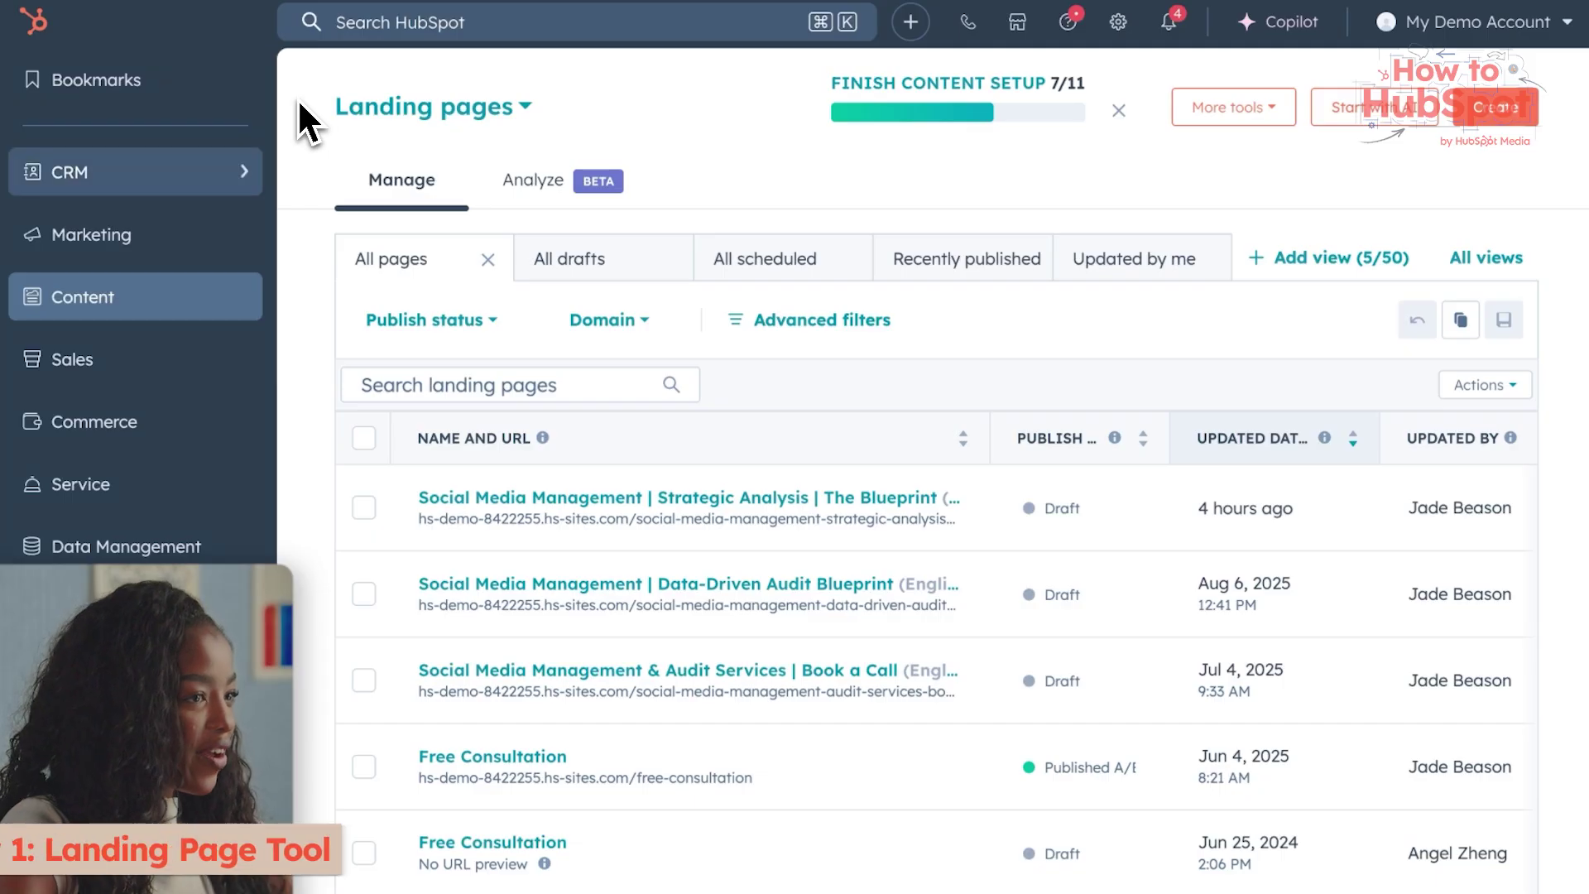
- Open the Landing Pages tool under Content and start creating a landing page with AI
{"action": "mouse_move", "coordinate": [202, 284]}
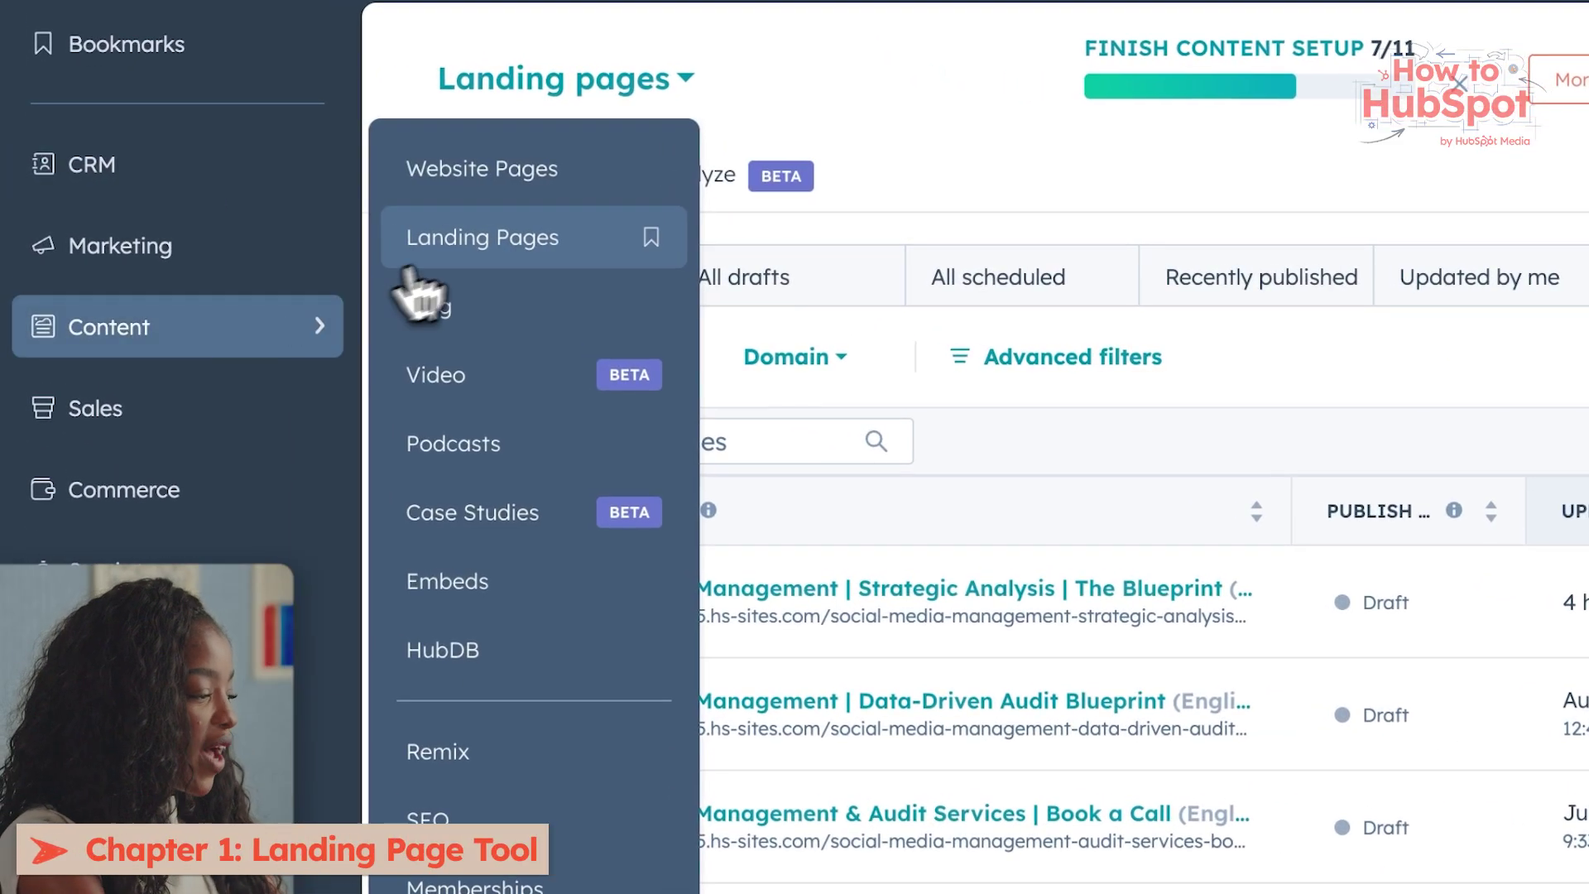
{"action": "left_click", "coordinate": [468, 248]}
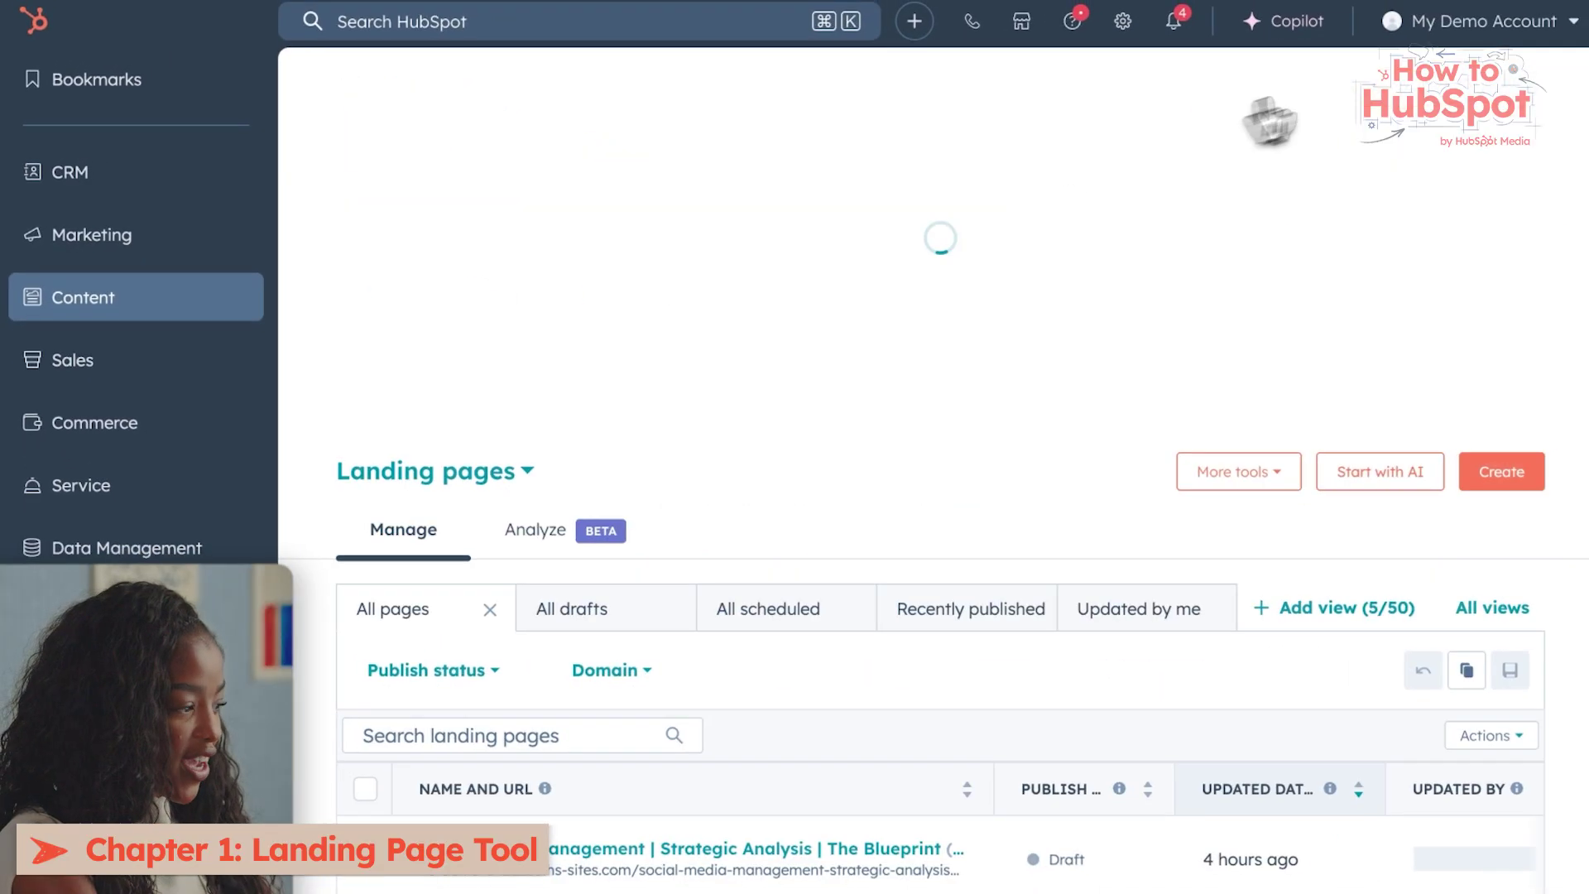
{"action": "left_click", "coordinate": [1390, 116]}
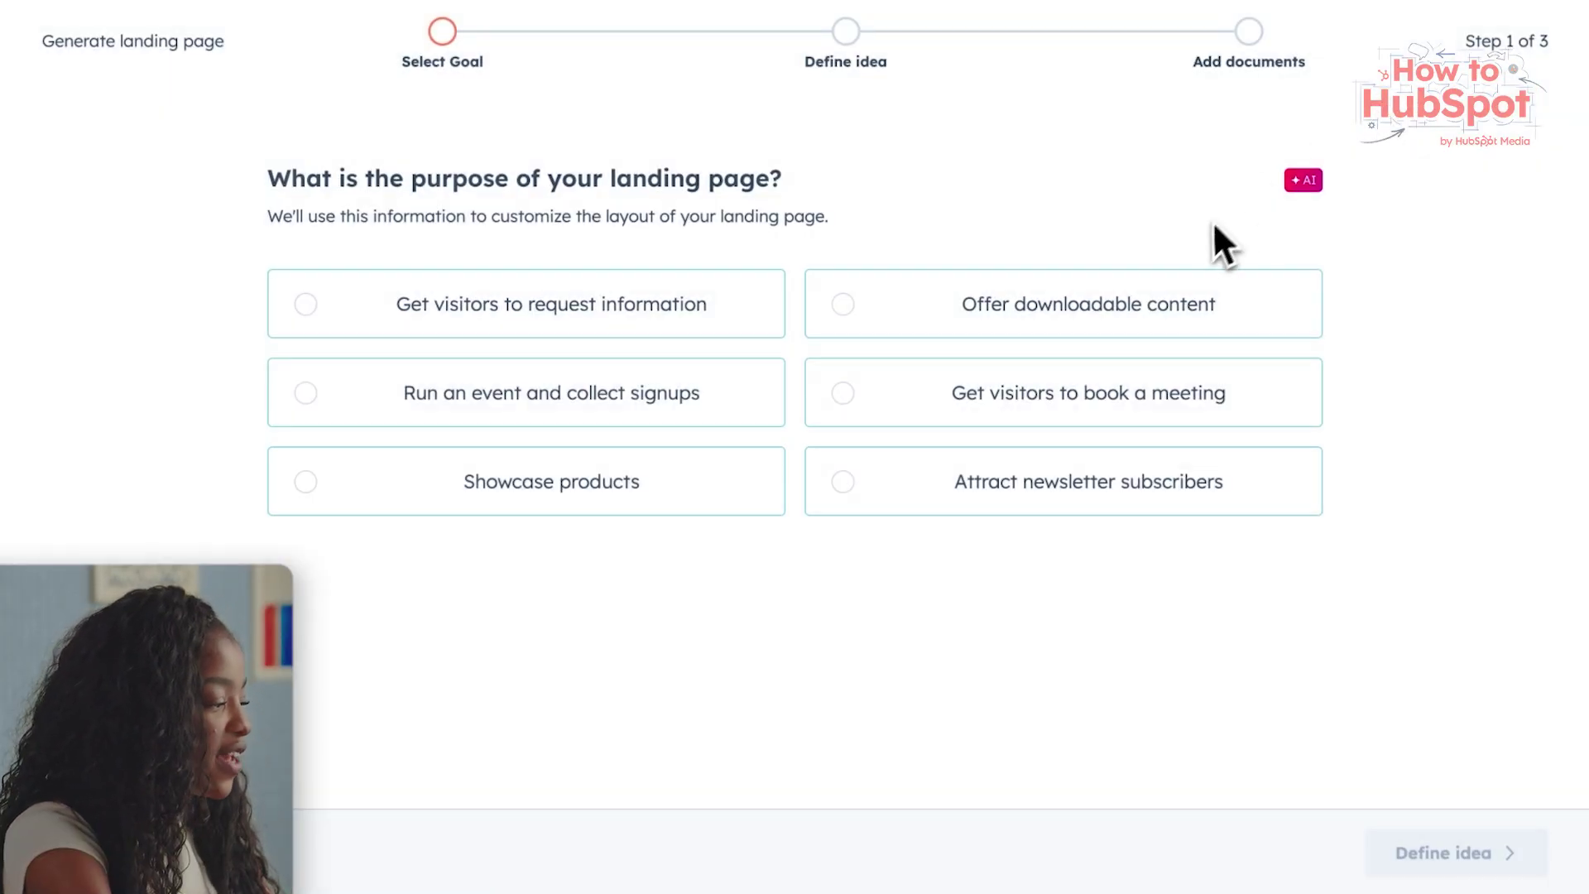
- Set the page purpose to getting visitors to book a meeting, link the "60 min, 30 min, and 15 min meeting" calendar, and continue to the idea definition
{"action": "left_click", "coordinate": [1171, 397]}
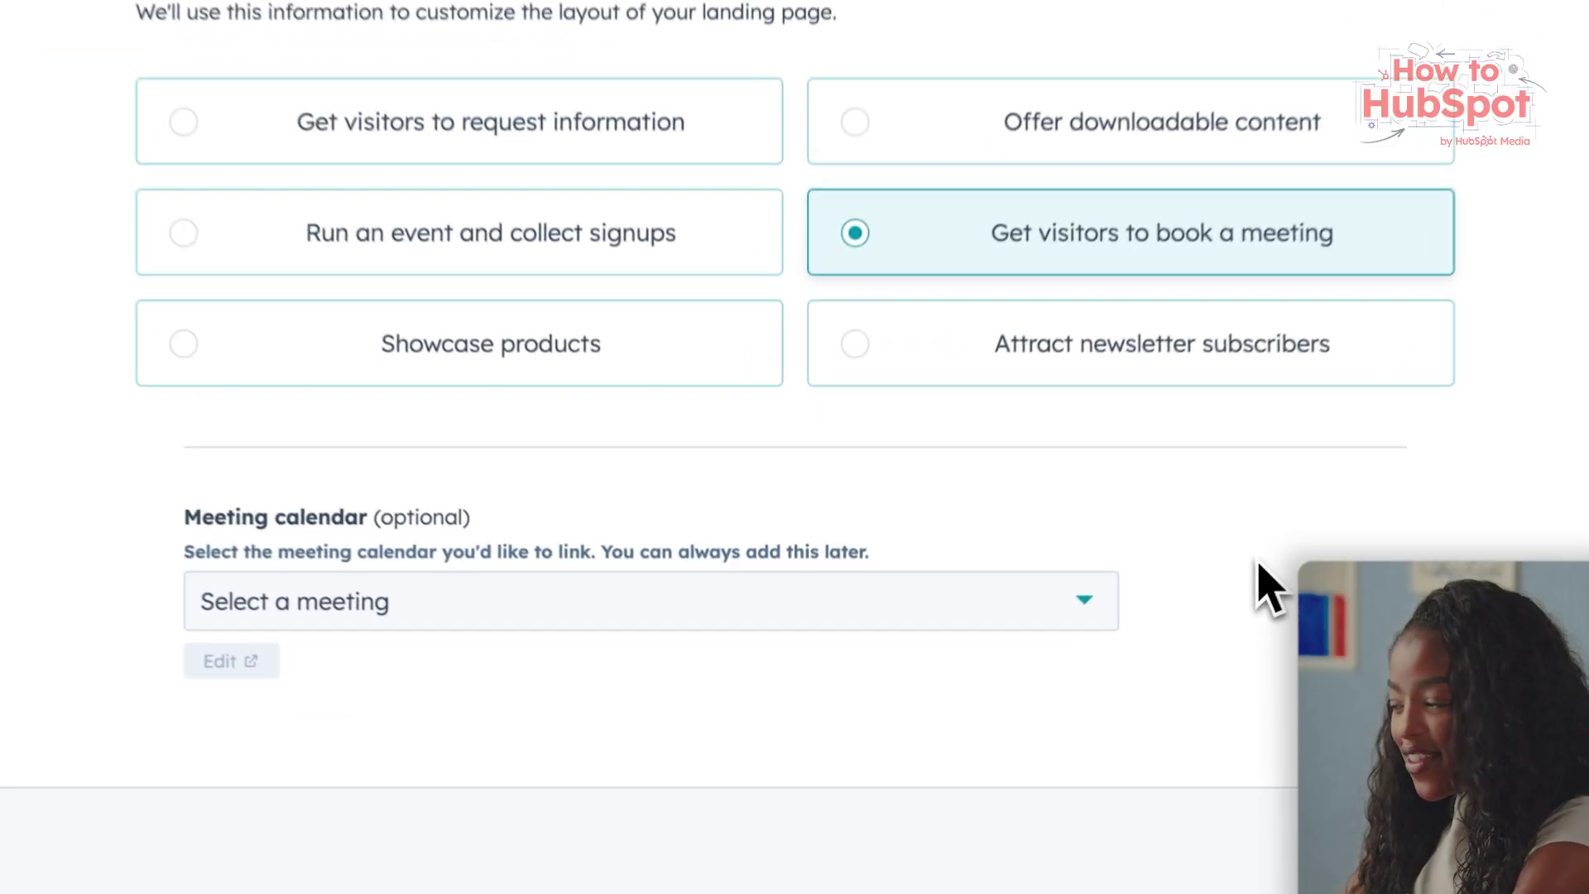
{"action": "left_click", "coordinate": [1044, 583]}
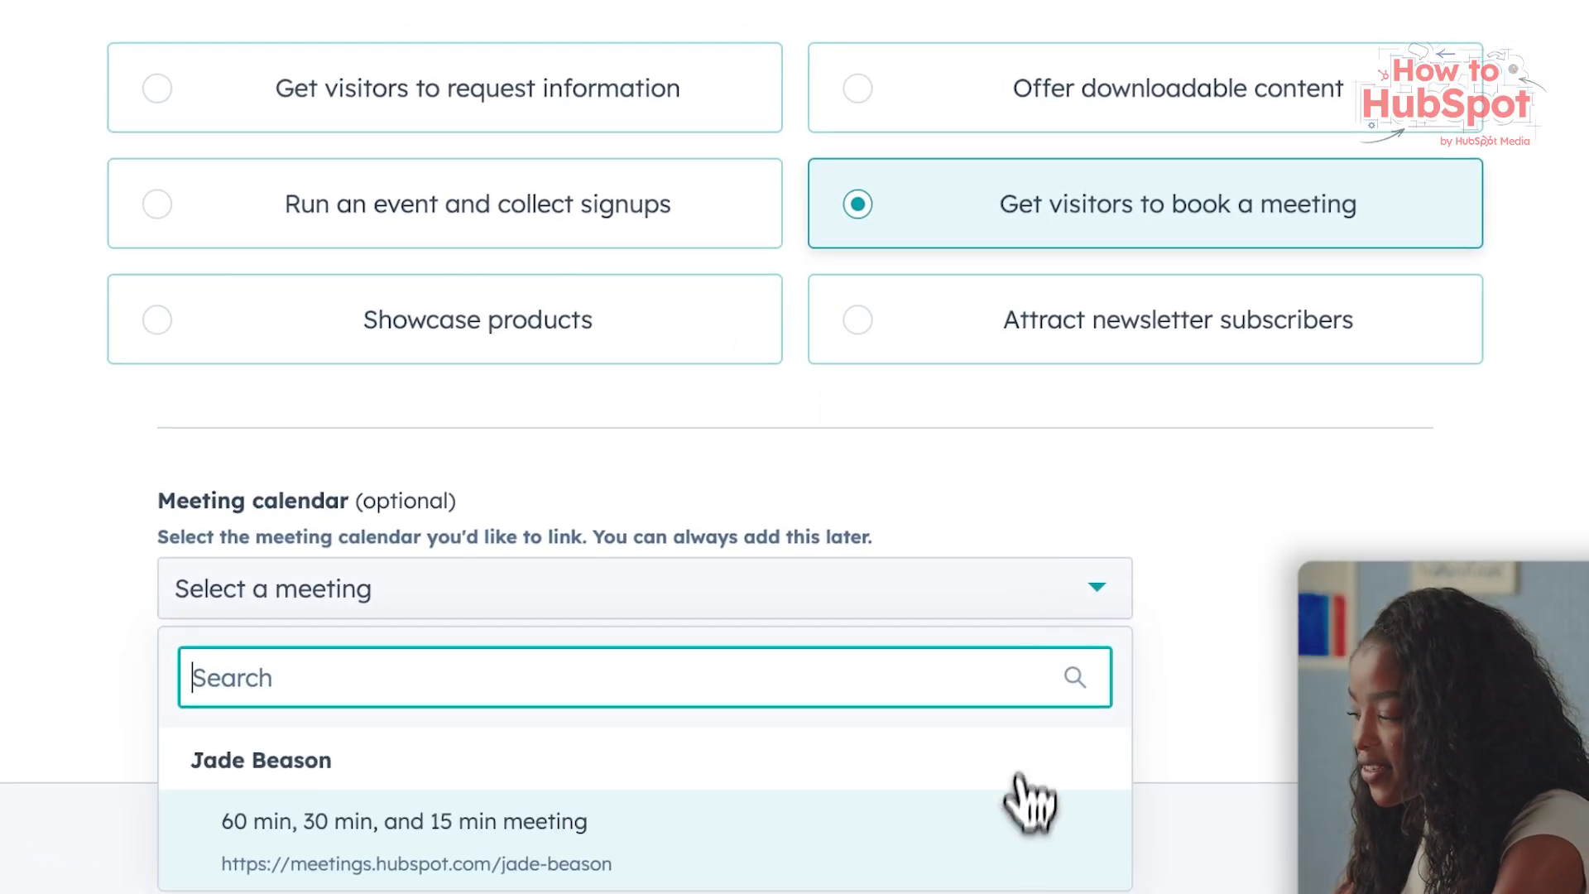
{"action": "left_click", "coordinate": [1022, 819]}
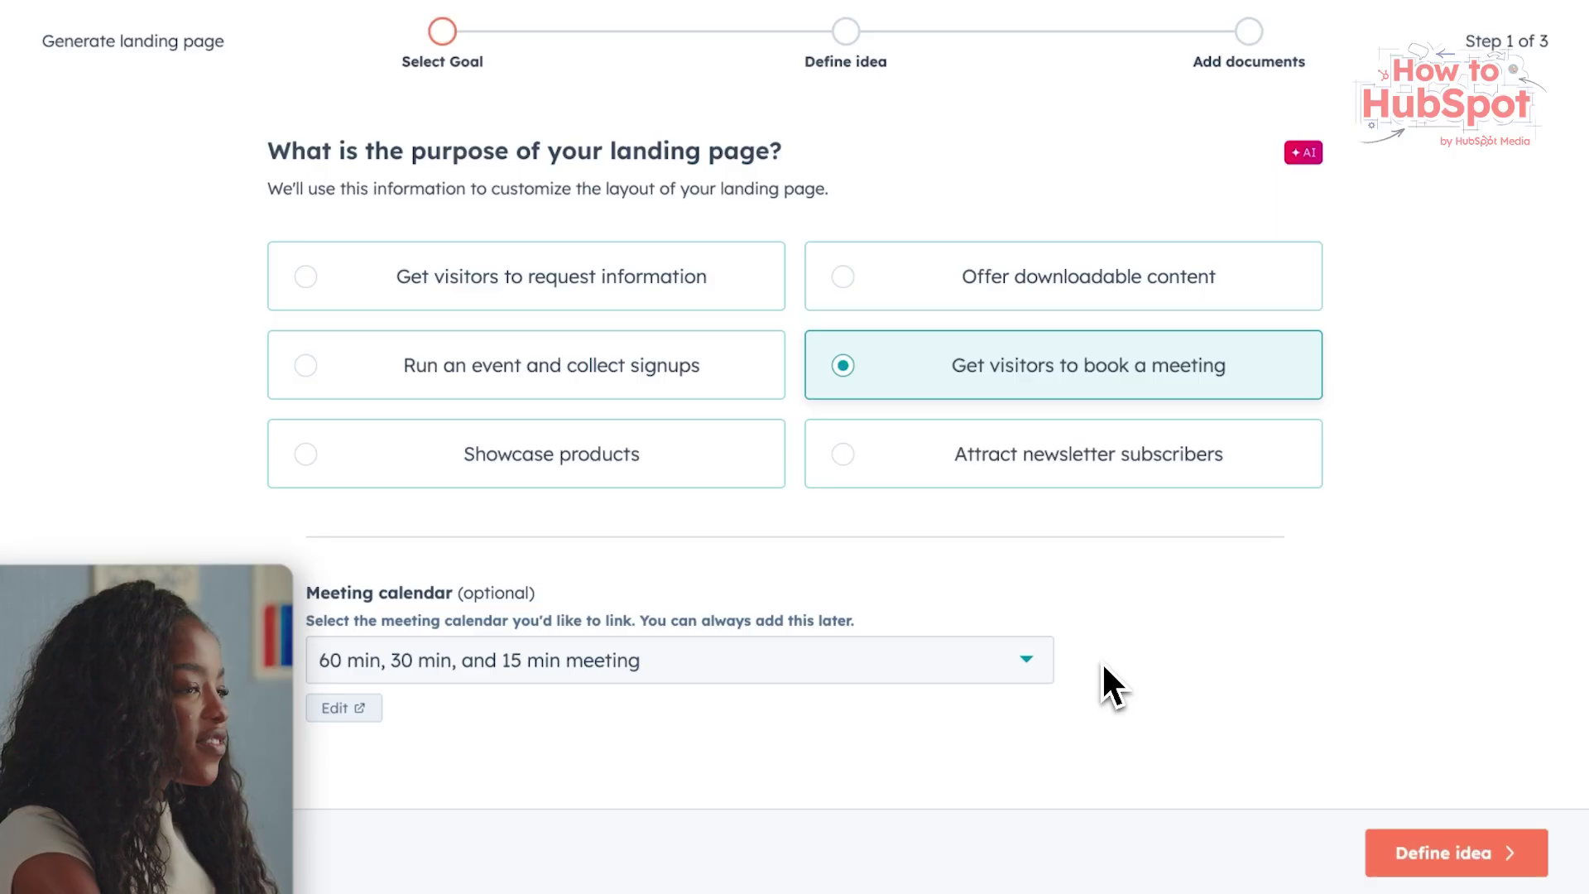
{"action": "left_click", "coordinate": [1481, 852]}
- Describe a social media marketing agency landing page encouraging consultation bookings for full-service management and The Blueprint audit, and enhance the description with AI
{"action": "key", "text": "ctrl+a"}
{"action": "key", "text": "BackSpace"}
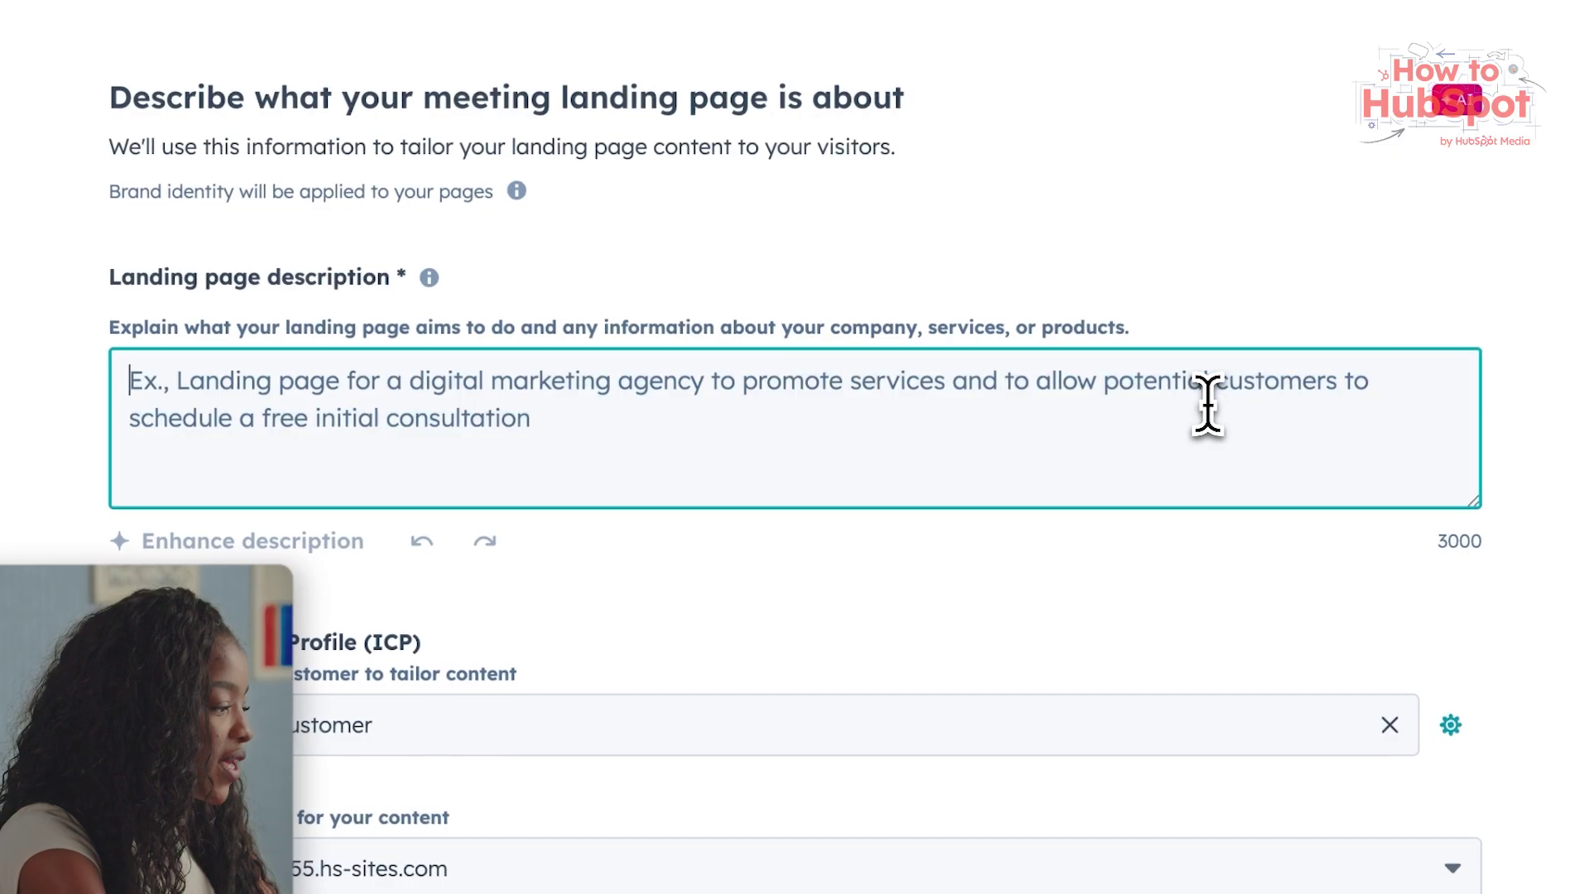
{"action": "type", "text": "Land"}
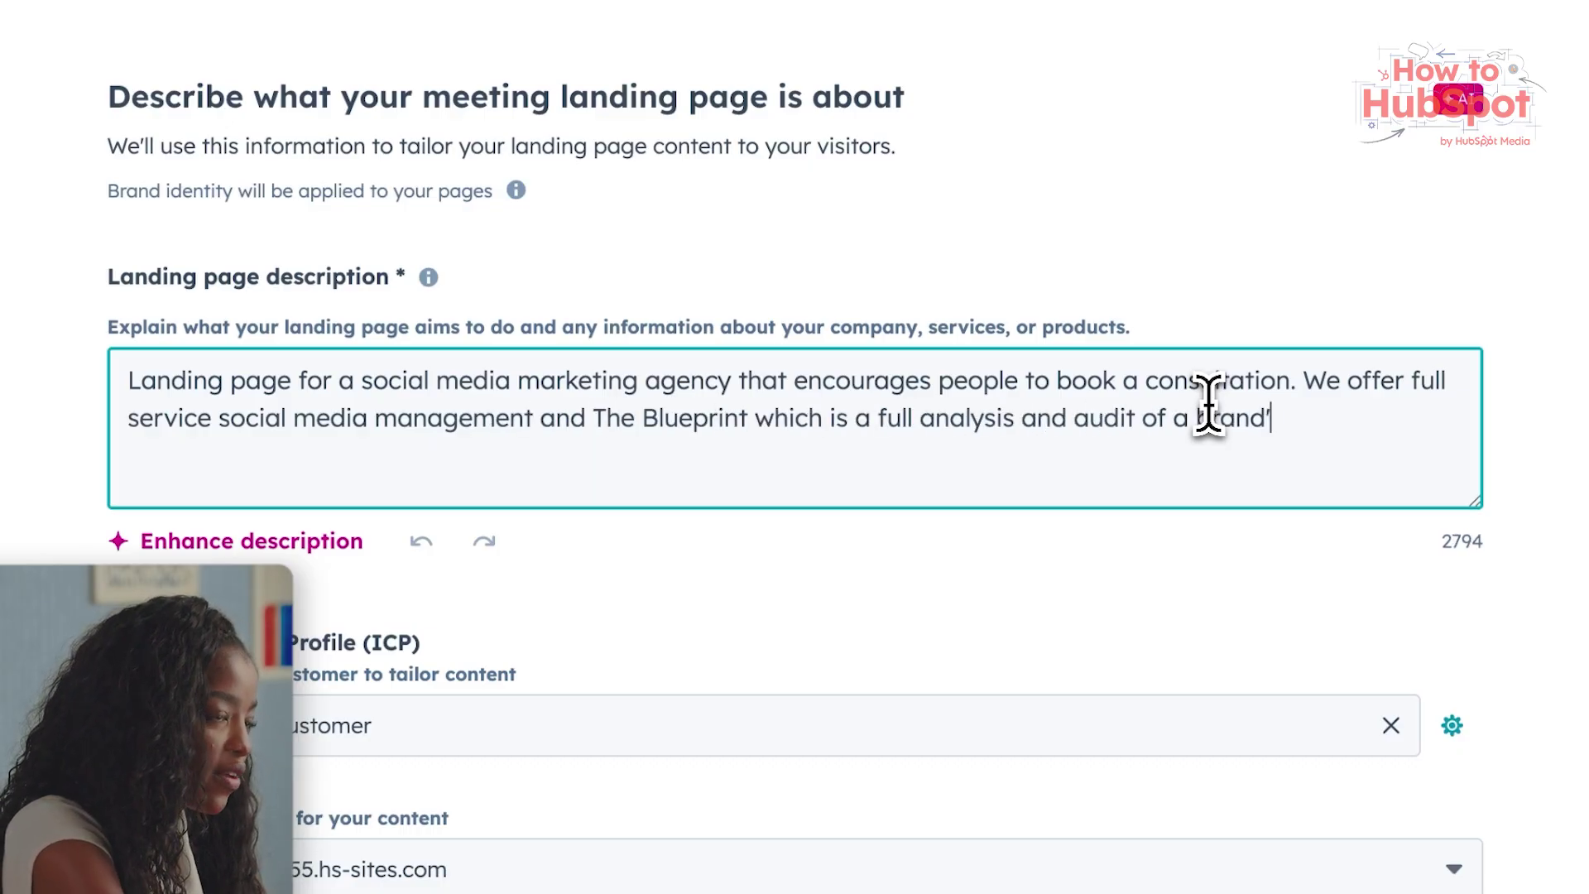
{"action": "type", "text": "."}
{"action": "left_click", "coordinate": [50, 532]}
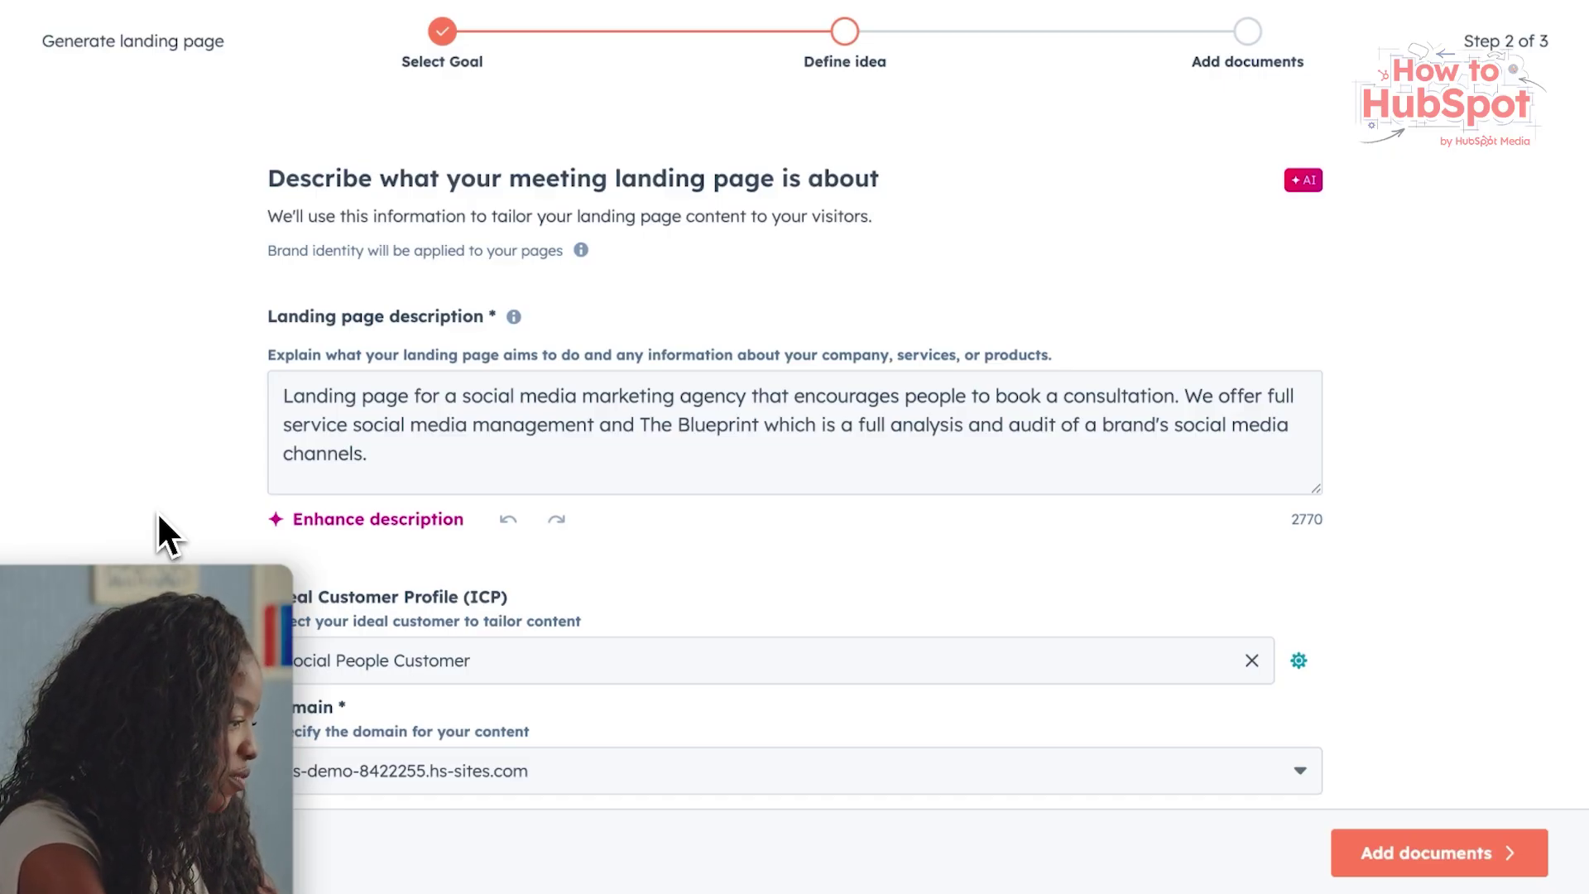
{"action": "left_click", "coordinate": [383, 518]}
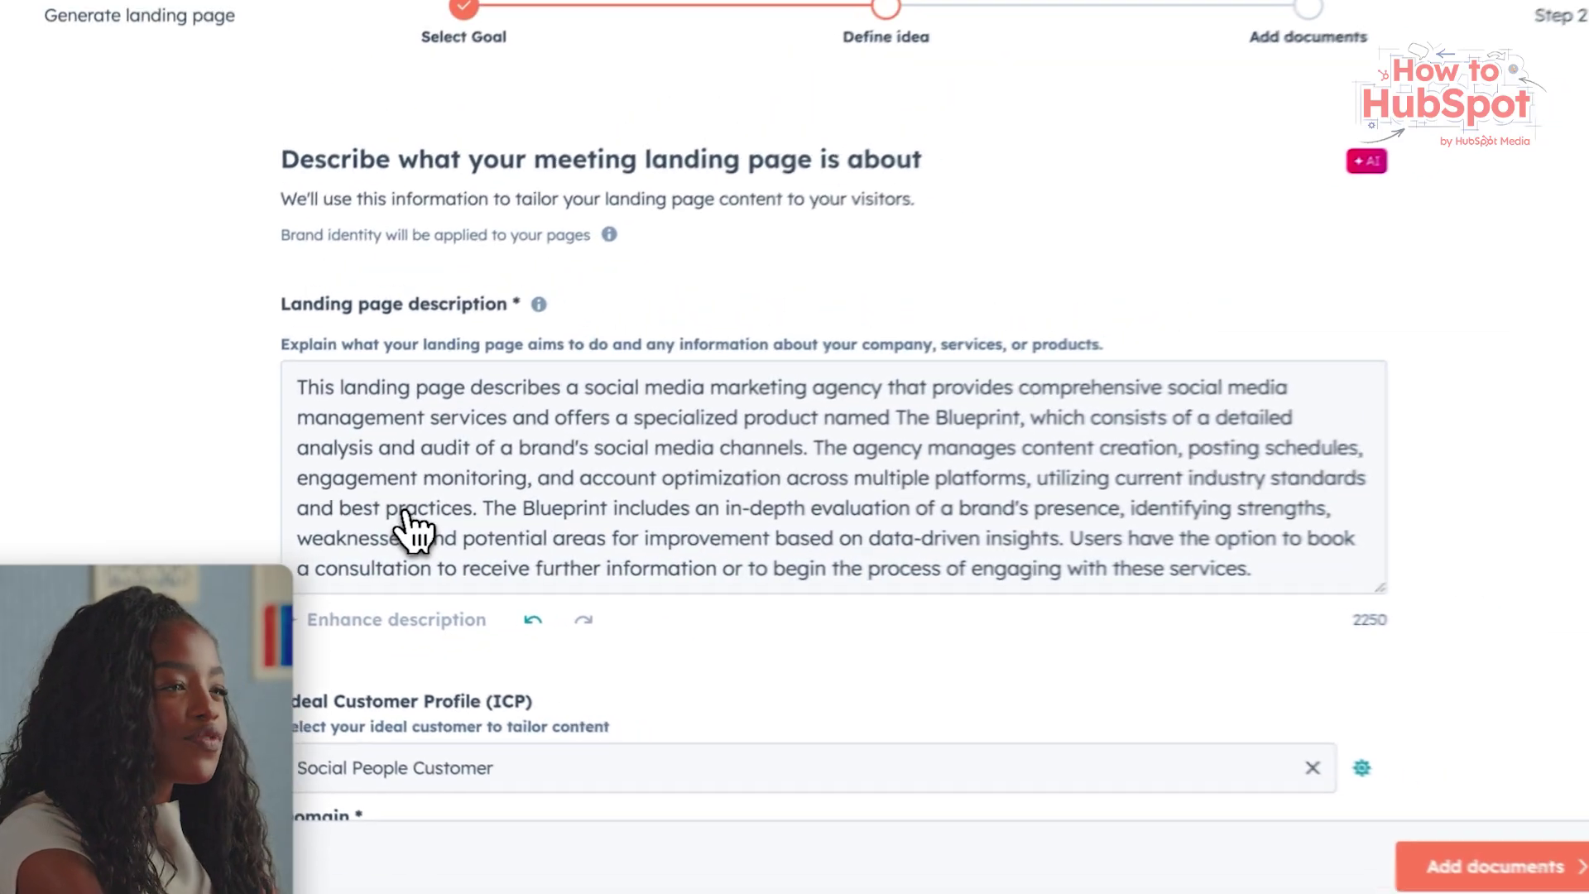
- Select Social People Customer as the ideal customer profile for the landing page content
{"action": "scroll", "coordinate": [579, 492], "scroll_direction": "down", "scroll_amount": 2}
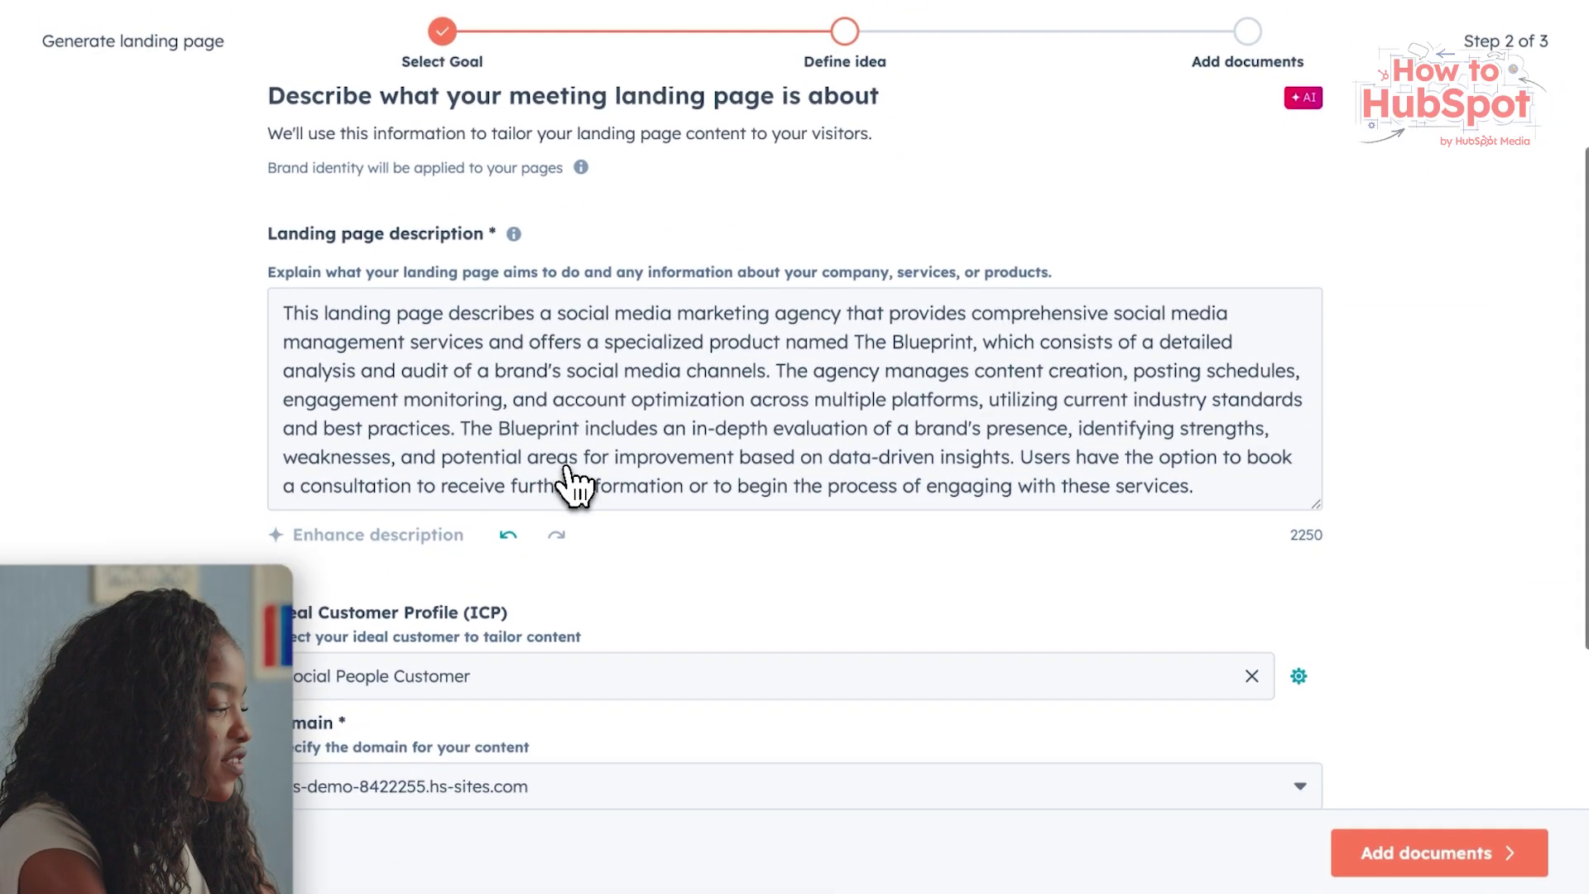
{"action": "scroll", "coordinate": [675, 365], "scroll_direction": "down", "scroll_amount": 1}
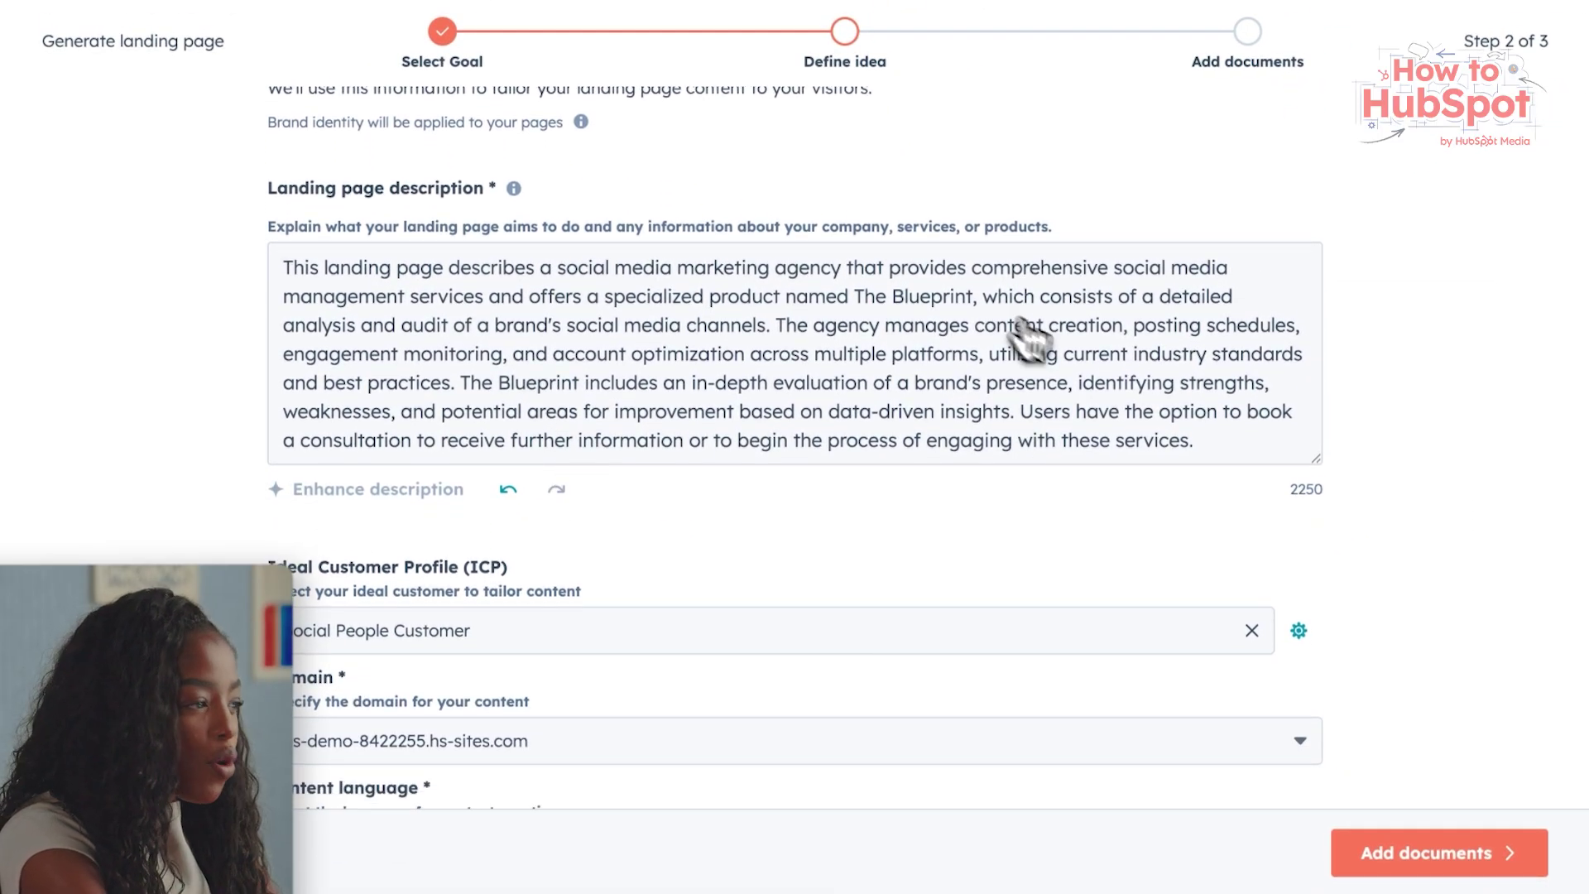
{"action": "scroll", "coordinate": [1177, 517], "scroll_direction": "down", "scroll_amount": 1}
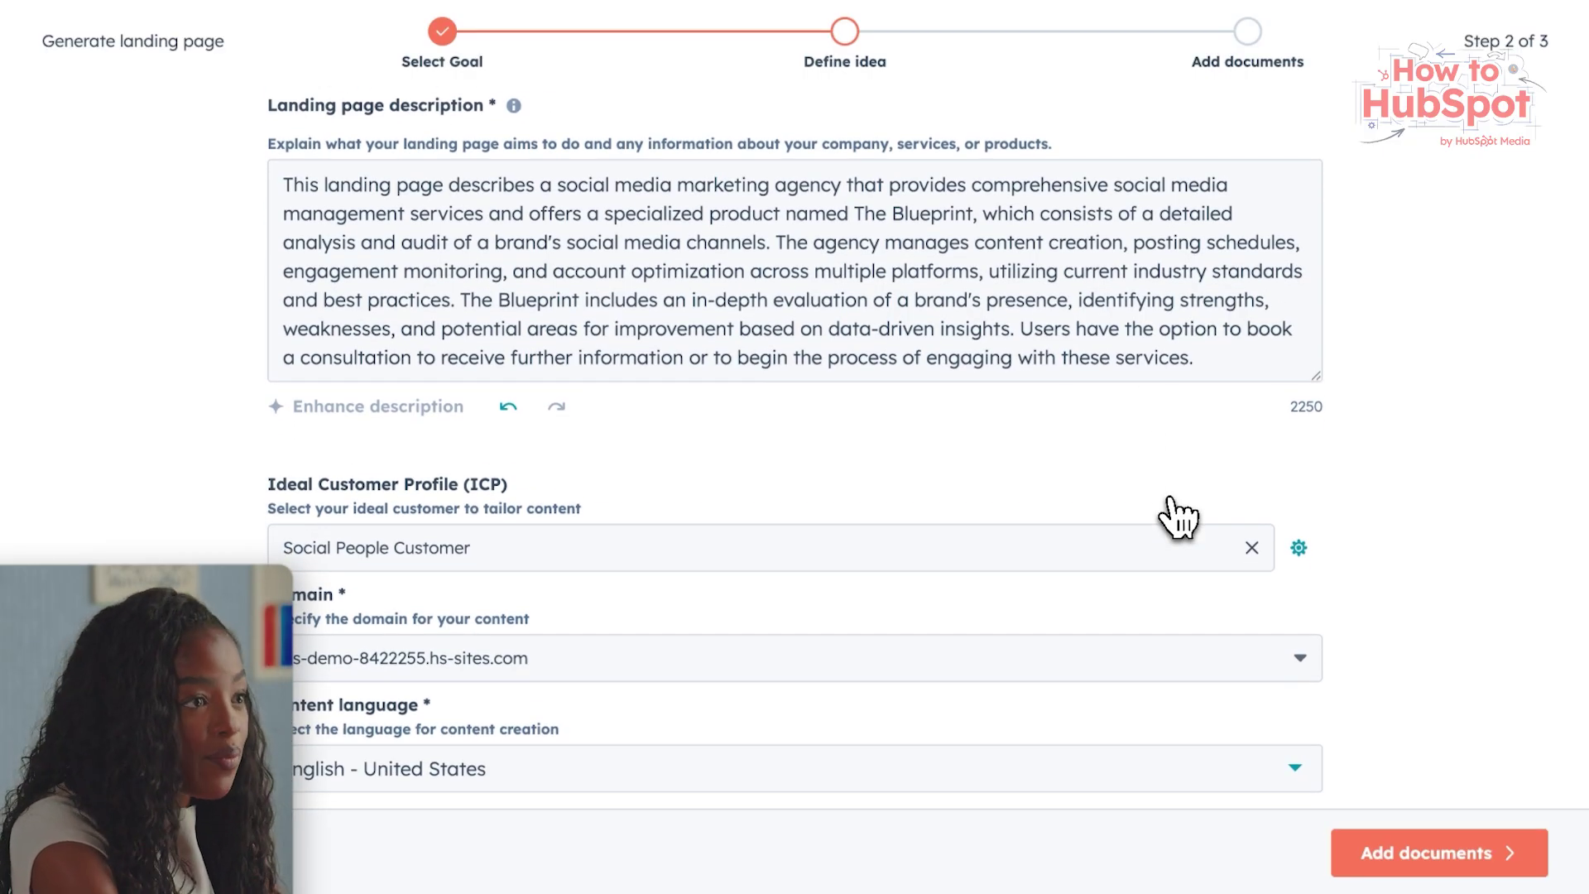
{"action": "scroll", "coordinate": [1191, 467], "scroll_direction": "down", "scroll_amount": 1}
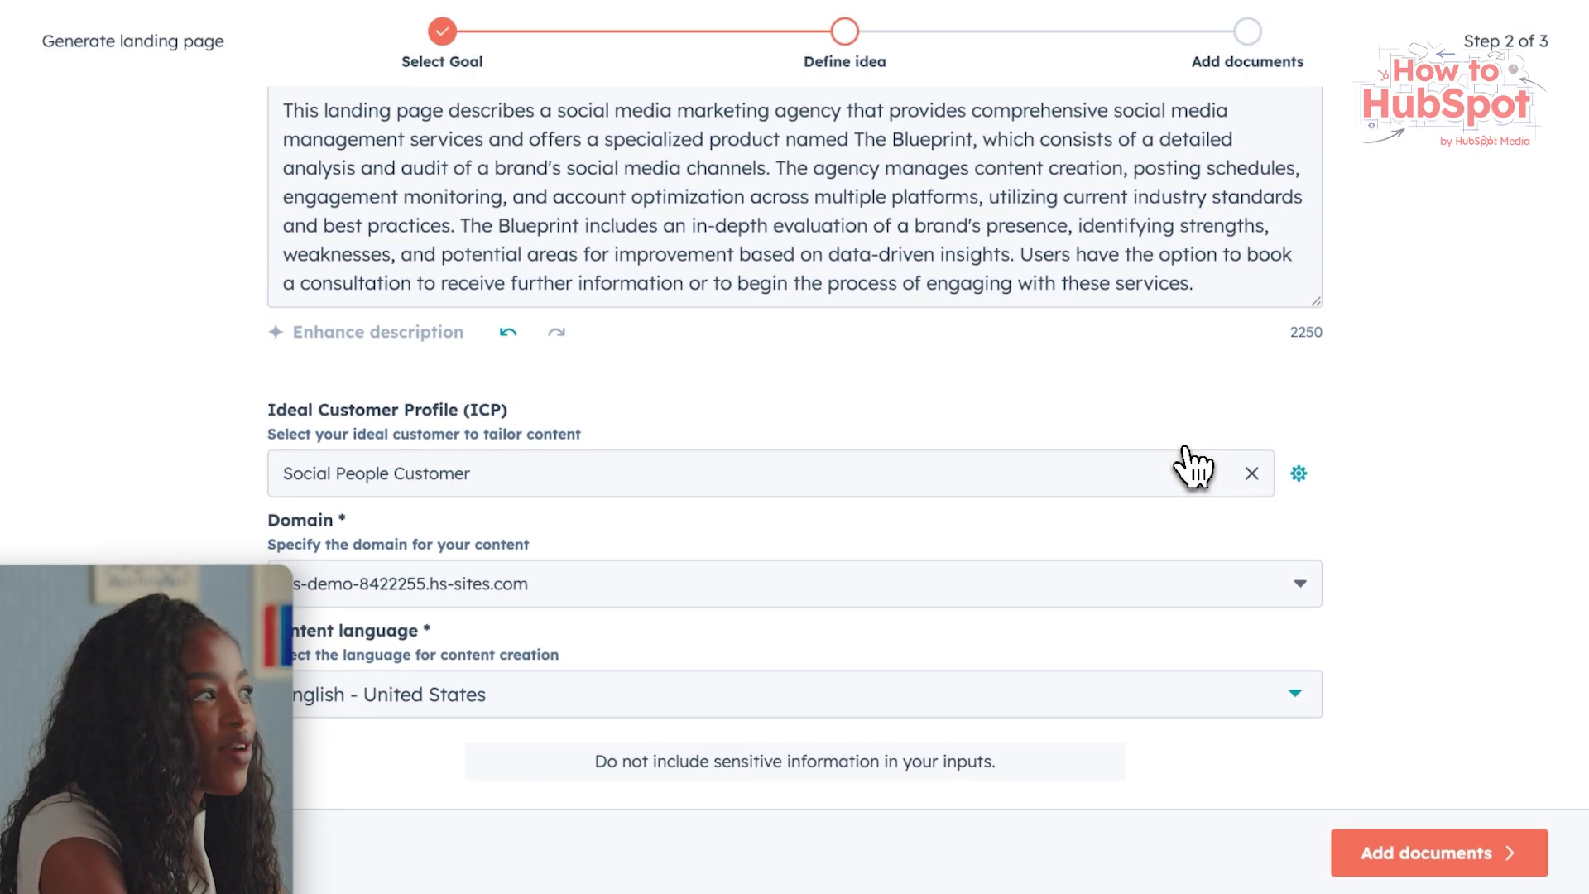
{"action": "scroll", "coordinate": [1191, 467], "scroll_direction": "down", "scroll_amount": 1}
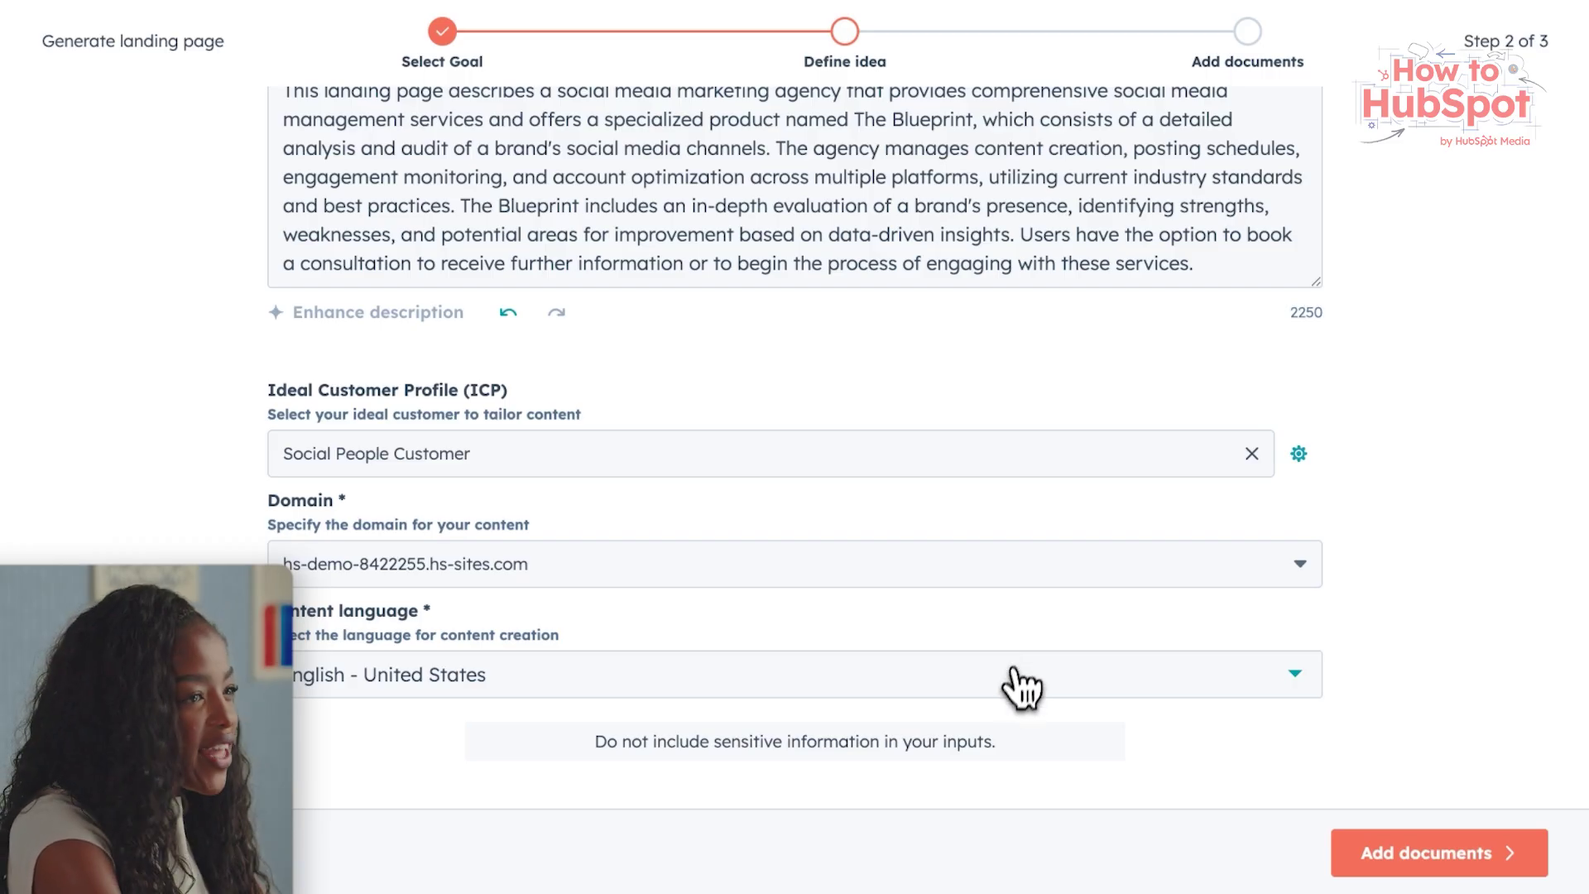
{"action": "left_click", "coordinate": [1054, 475]}
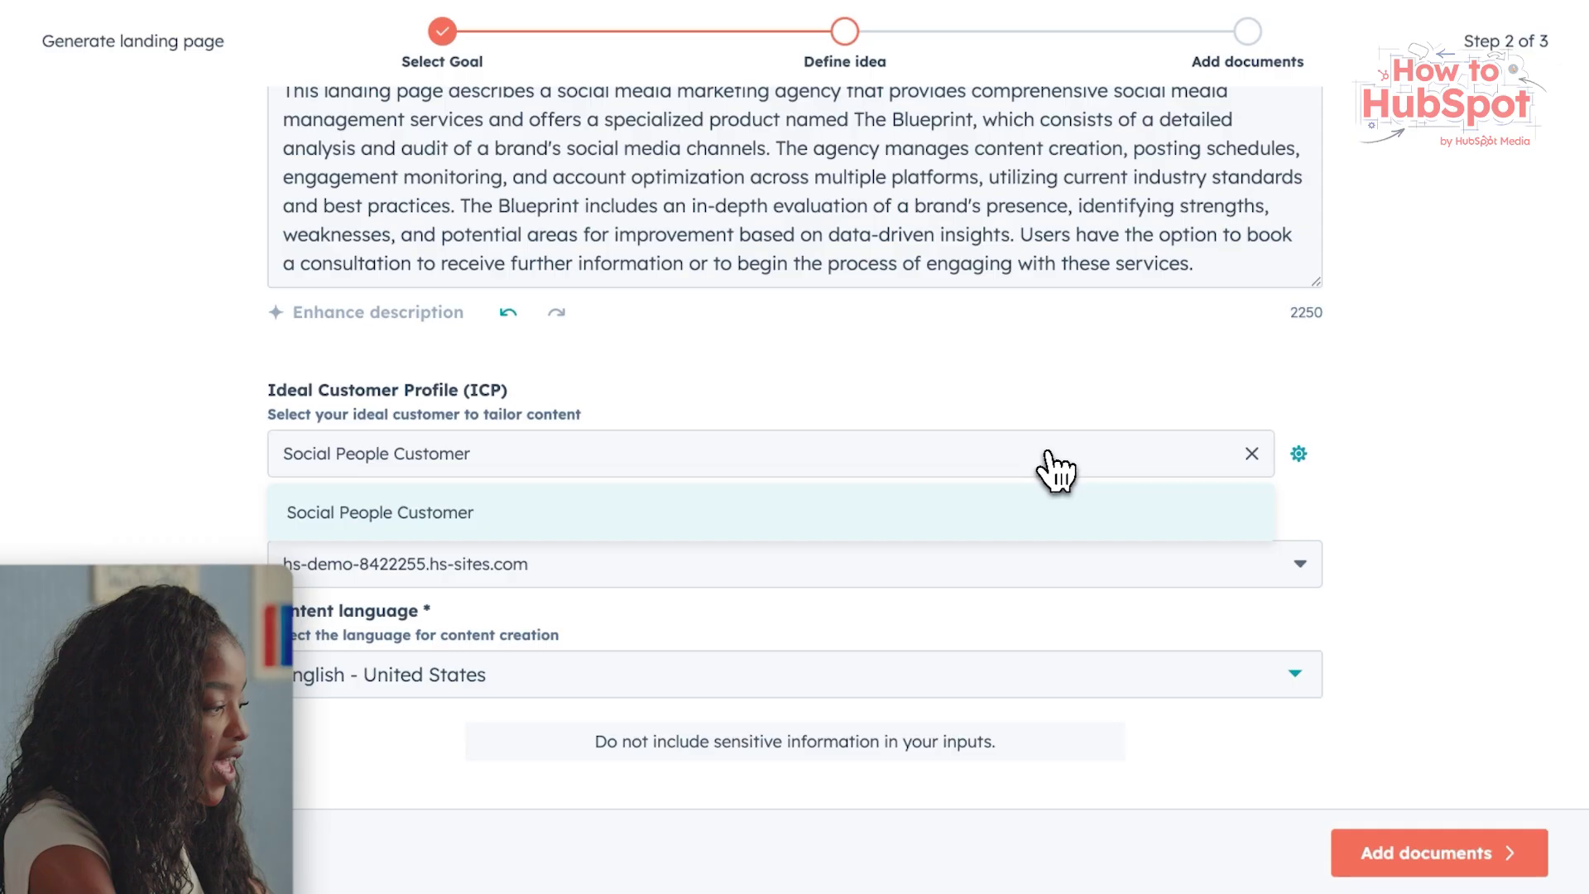
{"action": "left_click", "coordinate": [1007, 534]}
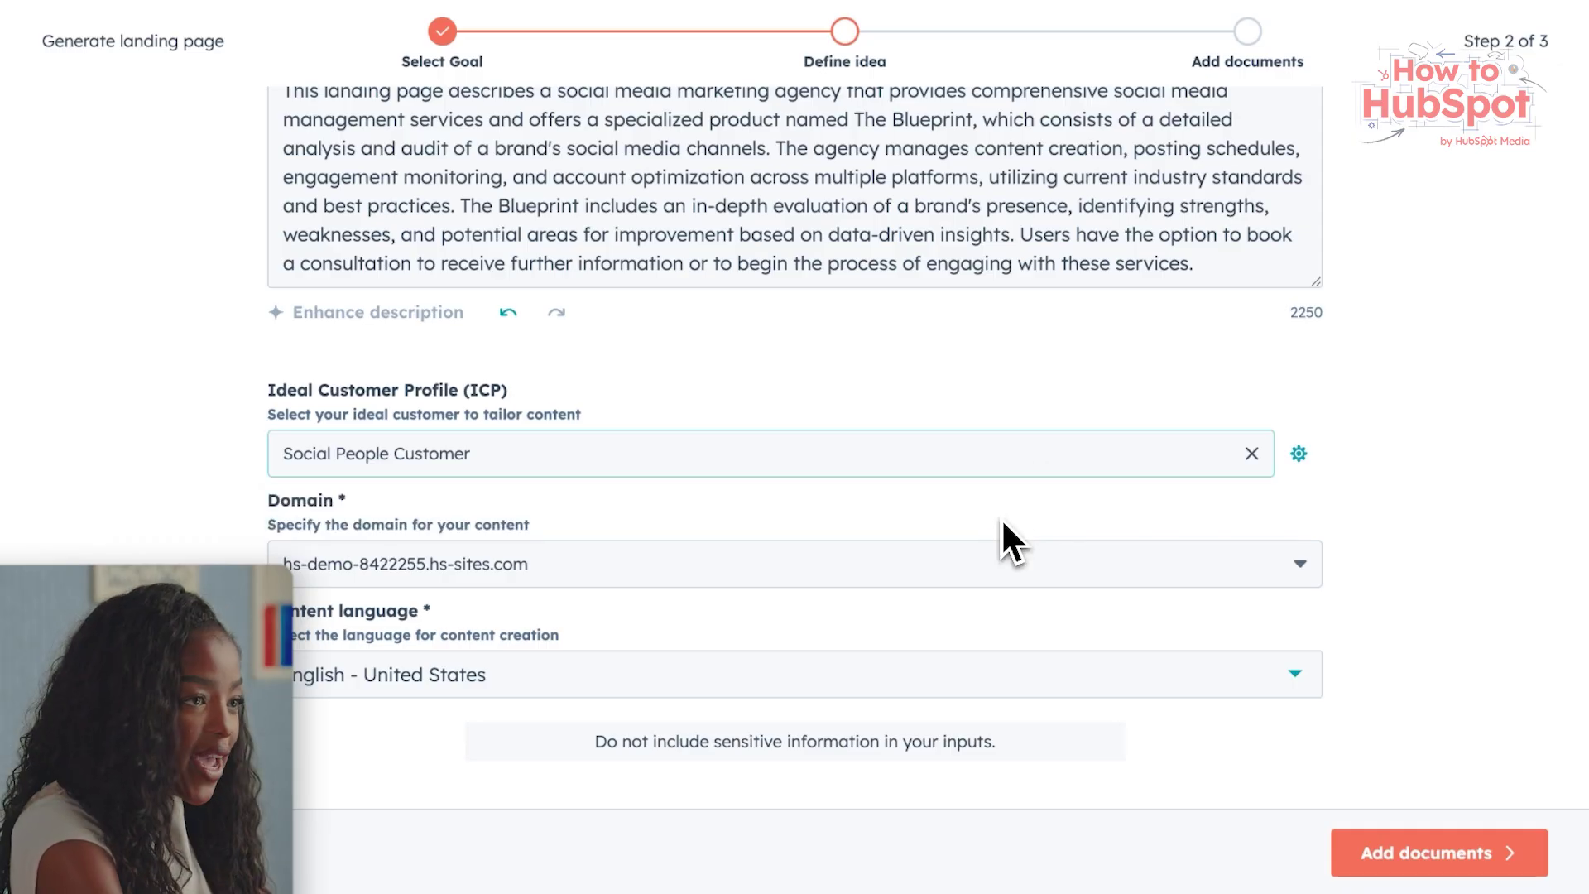
- Set the content language to English - United Kingdom and continue to adding documents
{"action": "left_click", "coordinate": [975, 680]}
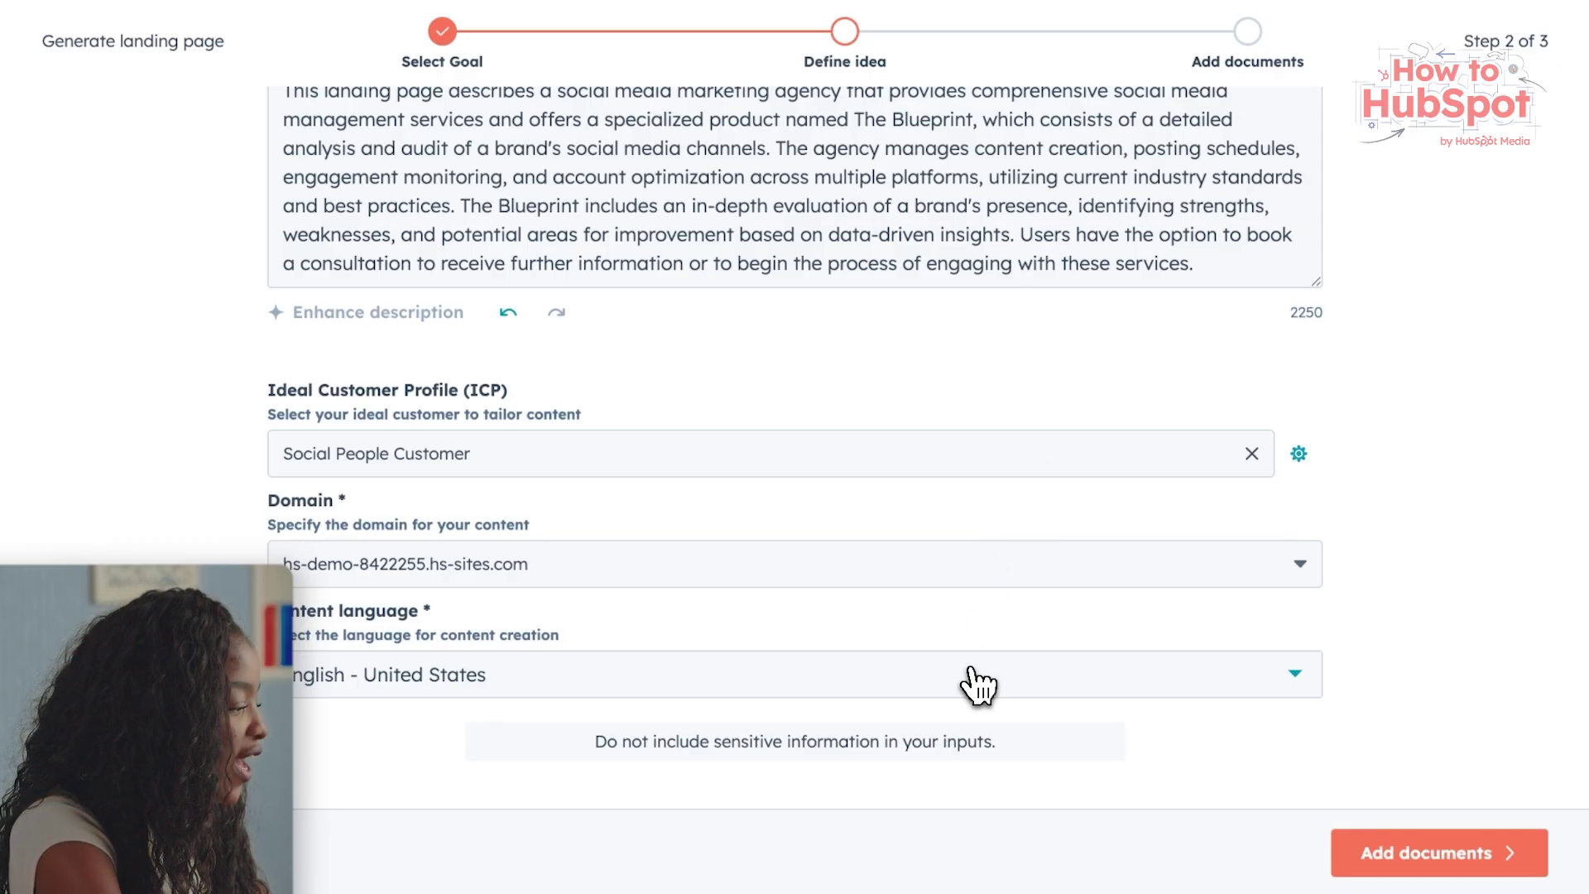
{"action": "left_click", "coordinate": [989, 408]}
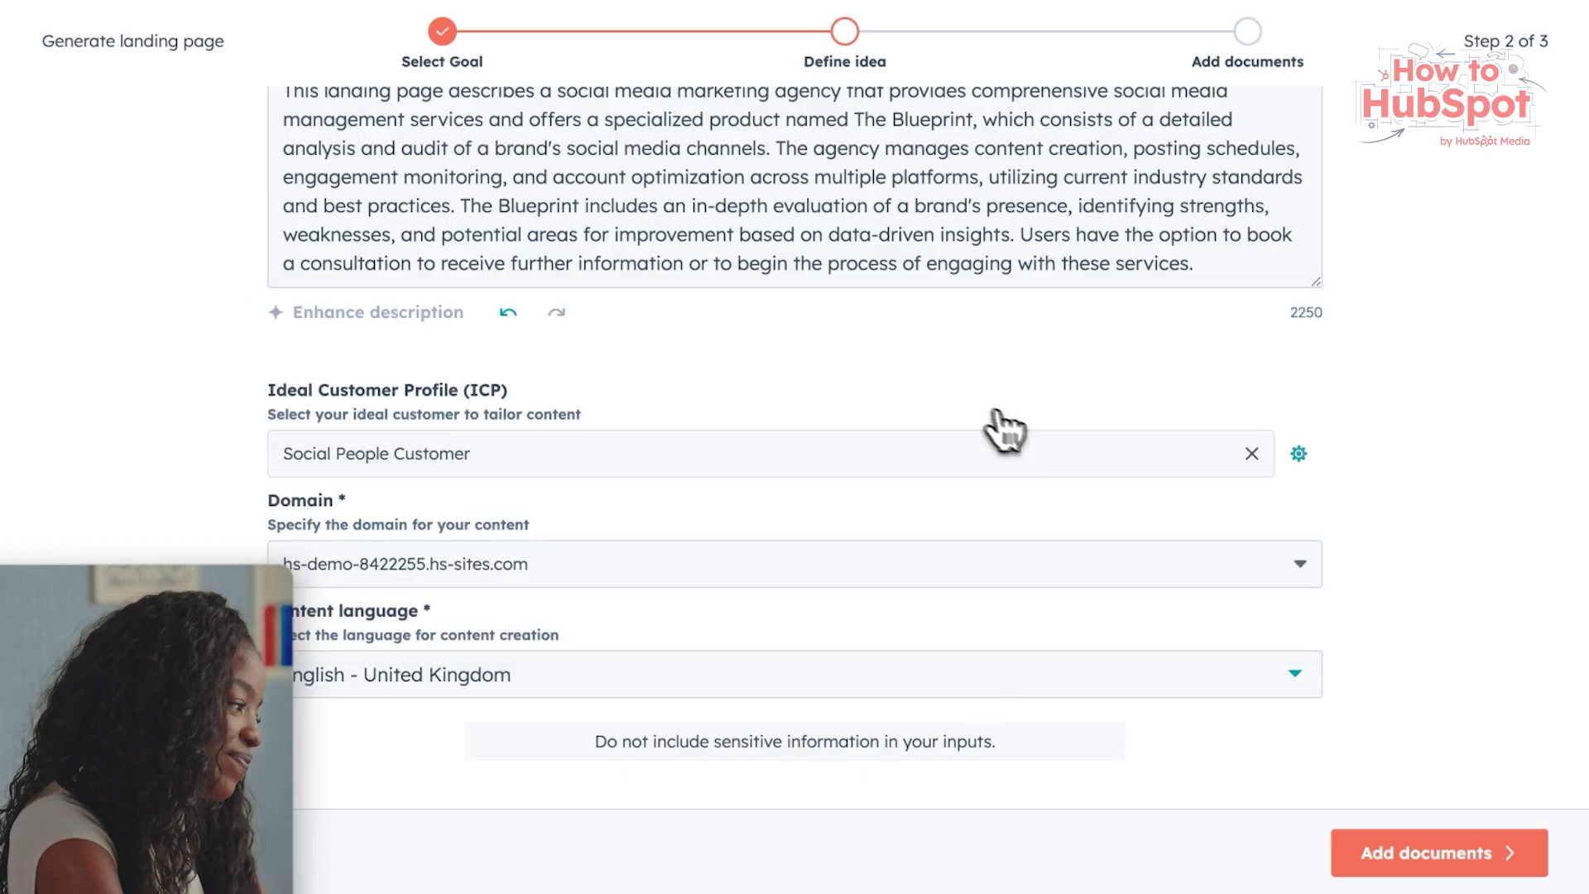
{"action": "left_click", "coordinate": [1441, 865]}
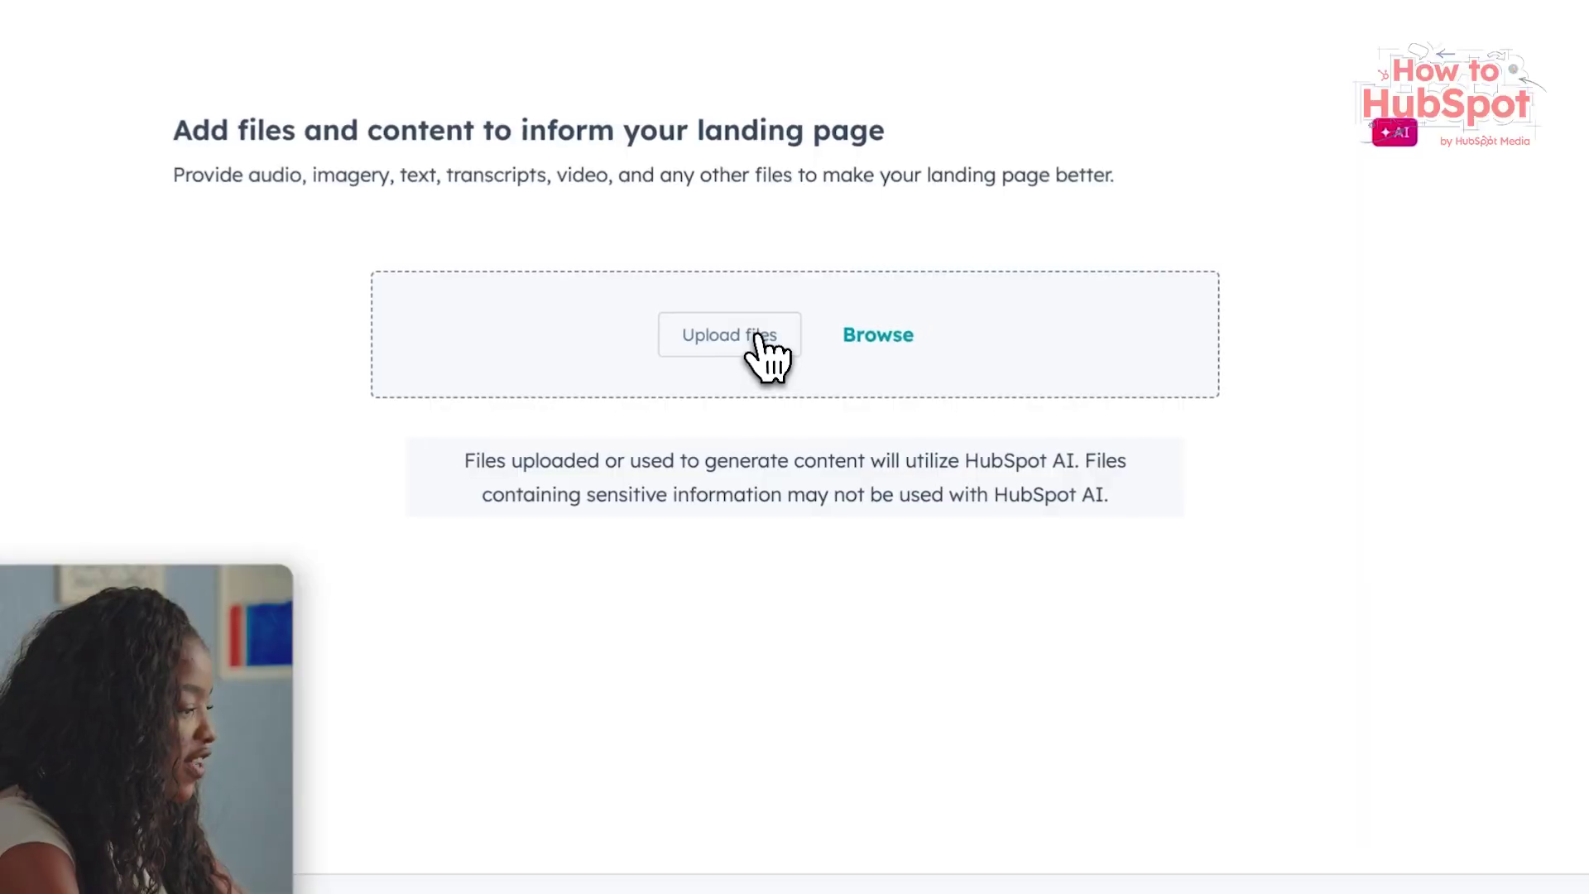
- Upload the image "Heading (7)-2" as reference content and generate the landing page
{"action": "left_click", "coordinate": [755, 334]}
{"action": "left_click", "coordinate": [286, 225]}
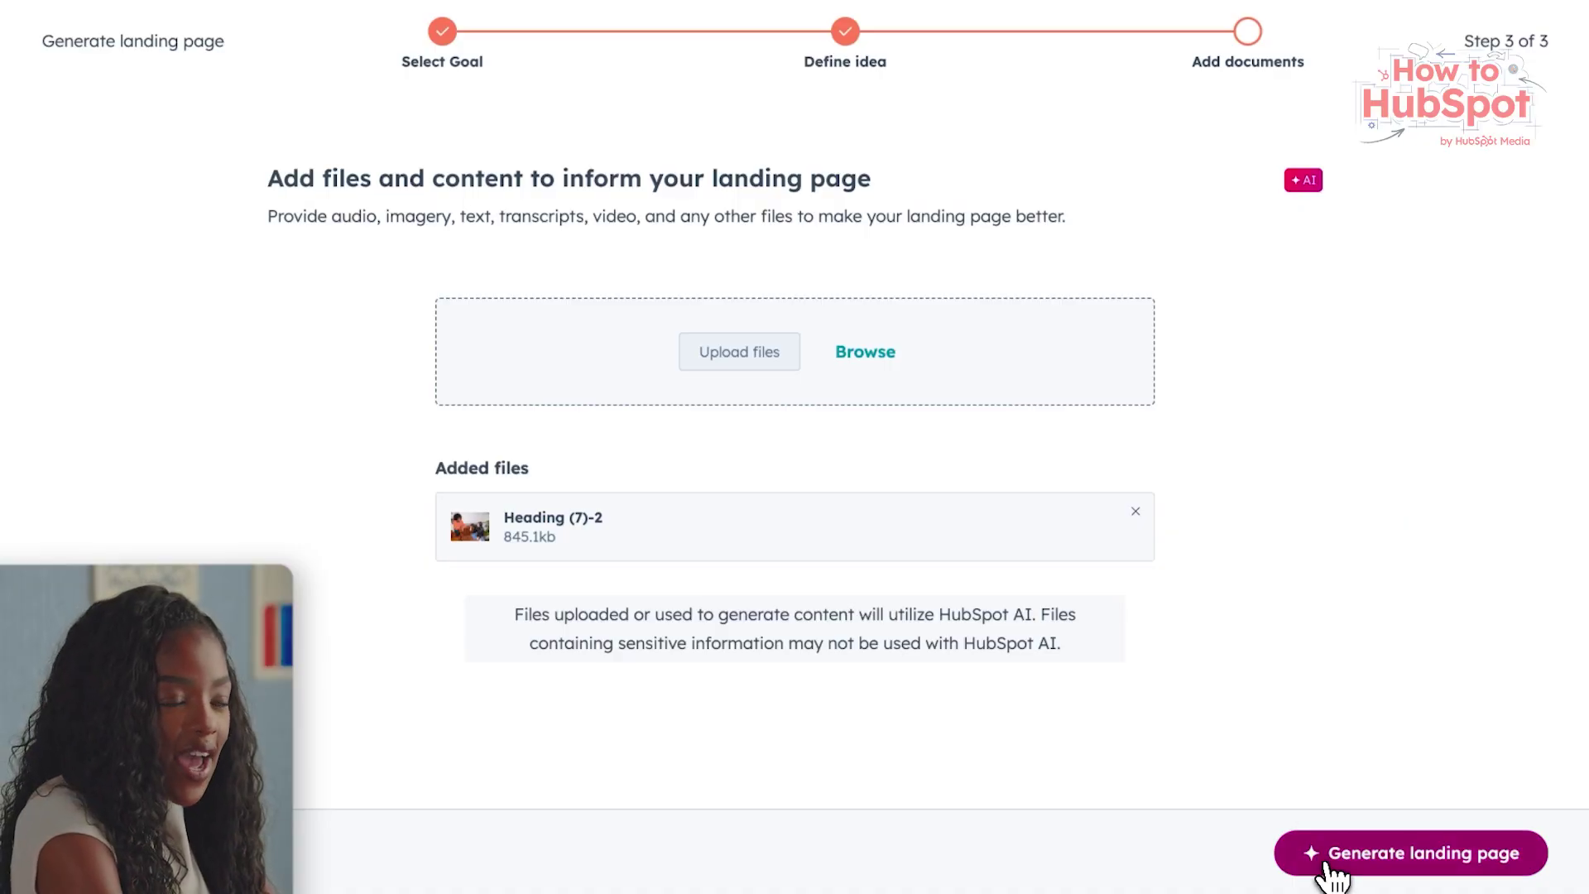
{"action": "left_click", "coordinate": [1332, 864]}
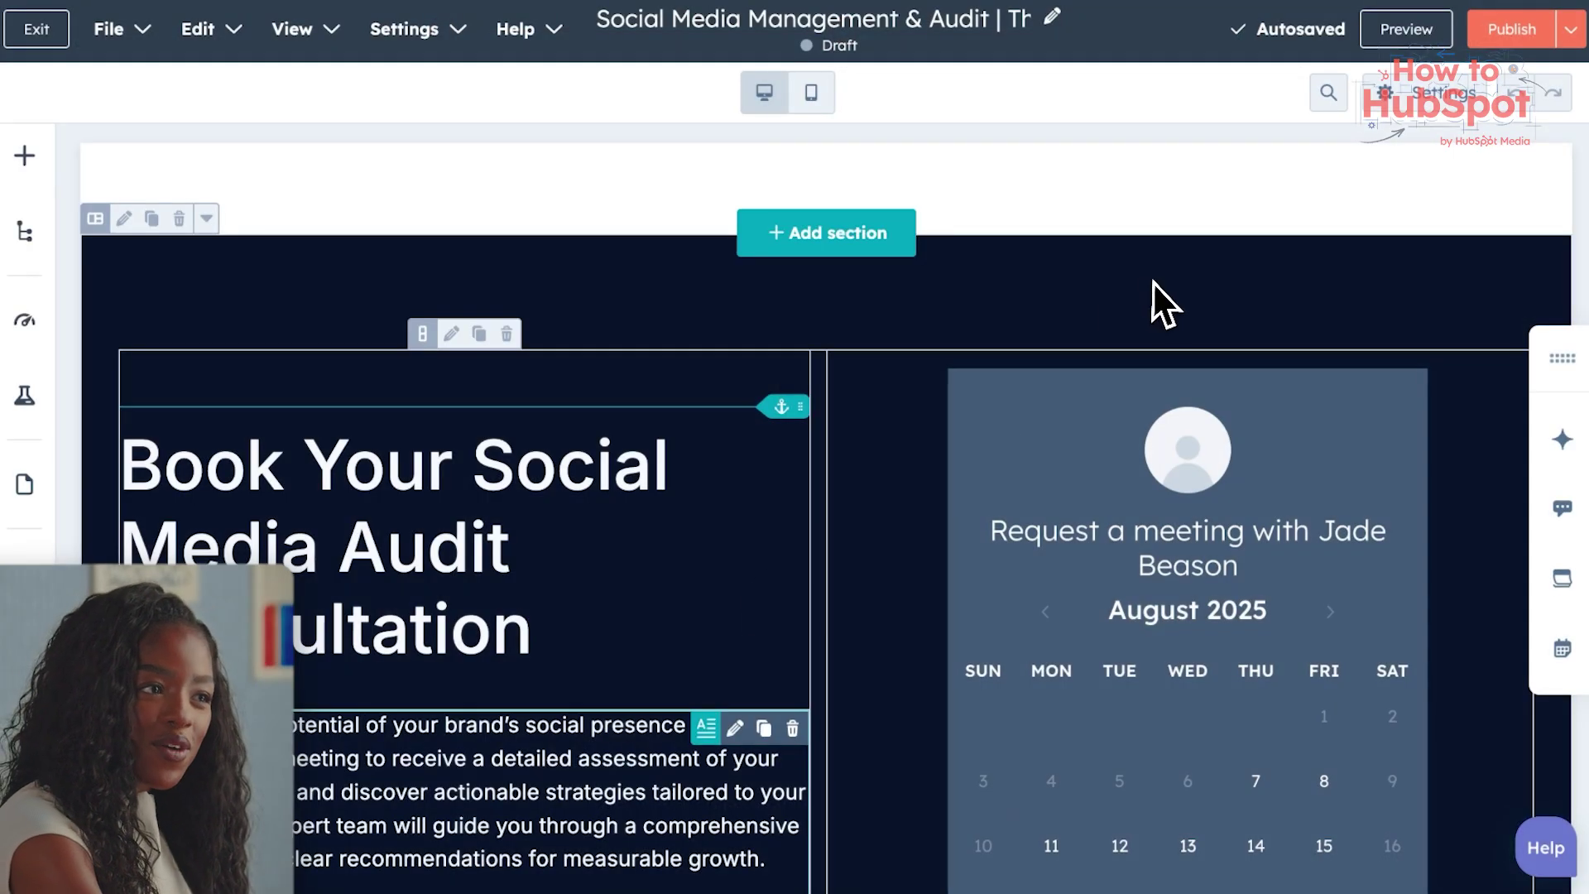
- Review the generated landing page's hero, meeting calendar, brand logos, and the text and image sections below them
{"action": "scroll", "coordinate": [1155, 281], "scroll_direction": "down", "scroll_amount": 3}
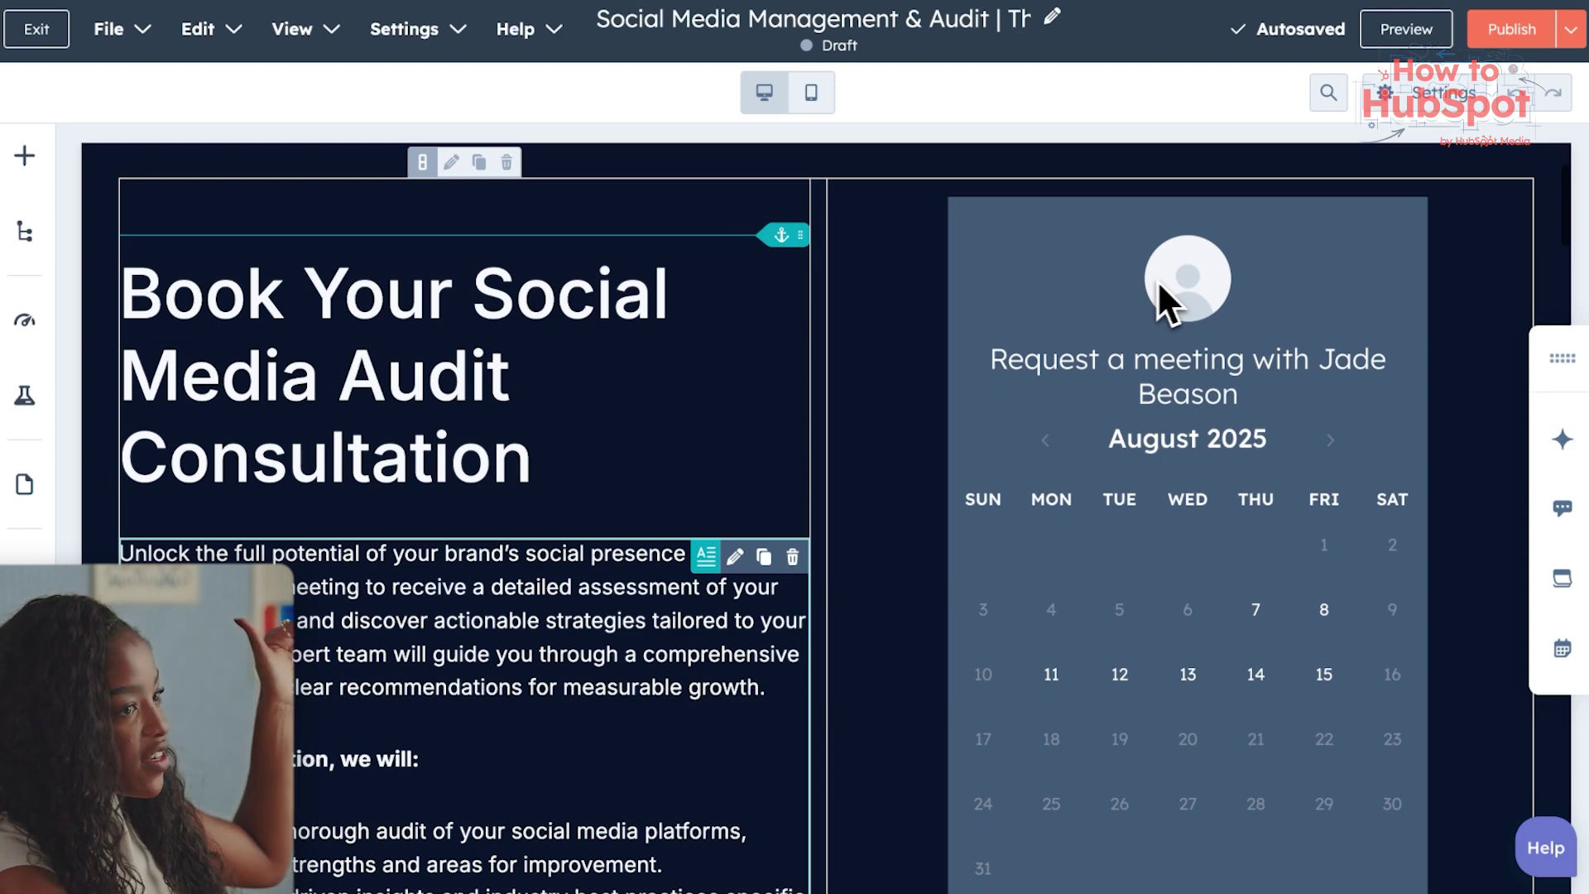
{"action": "scroll", "coordinate": [1444, 300], "scroll_direction": "down", "scroll_amount": 3}
{"action": "scroll", "coordinate": [1428, 367], "scroll_direction": "down", "scroll_amount": 10}
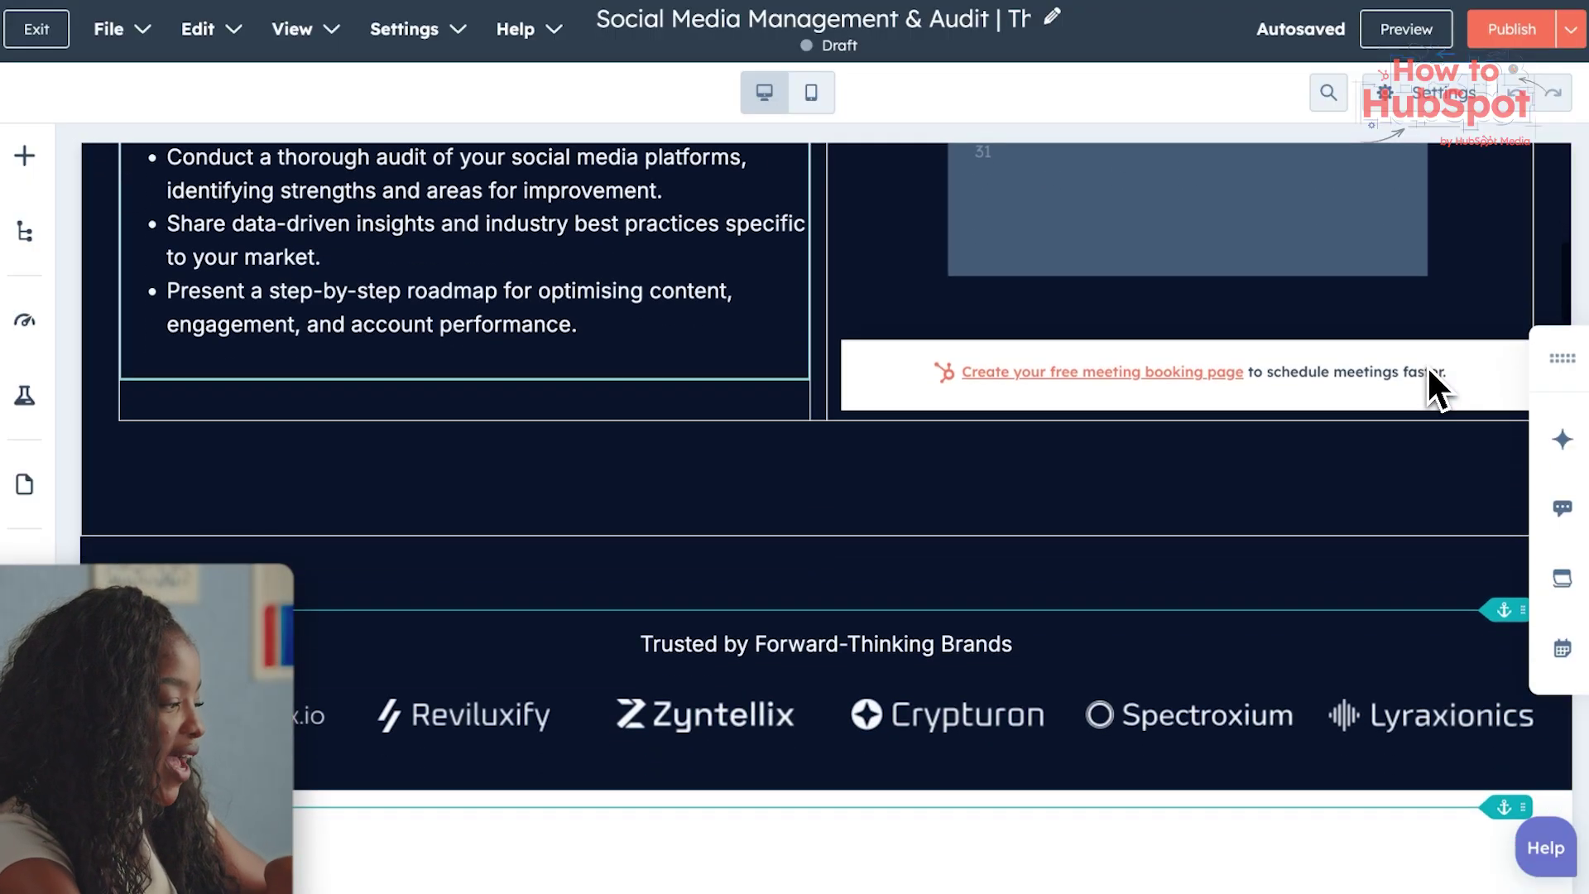
{"action": "scroll", "coordinate": [1426, 365], "scroll_direction": "down", "scroll_amount": 4}
{"action": "scroll", "coordinate": [1428, 366], "scroll_direction": "down", "scroll_amount": 8}
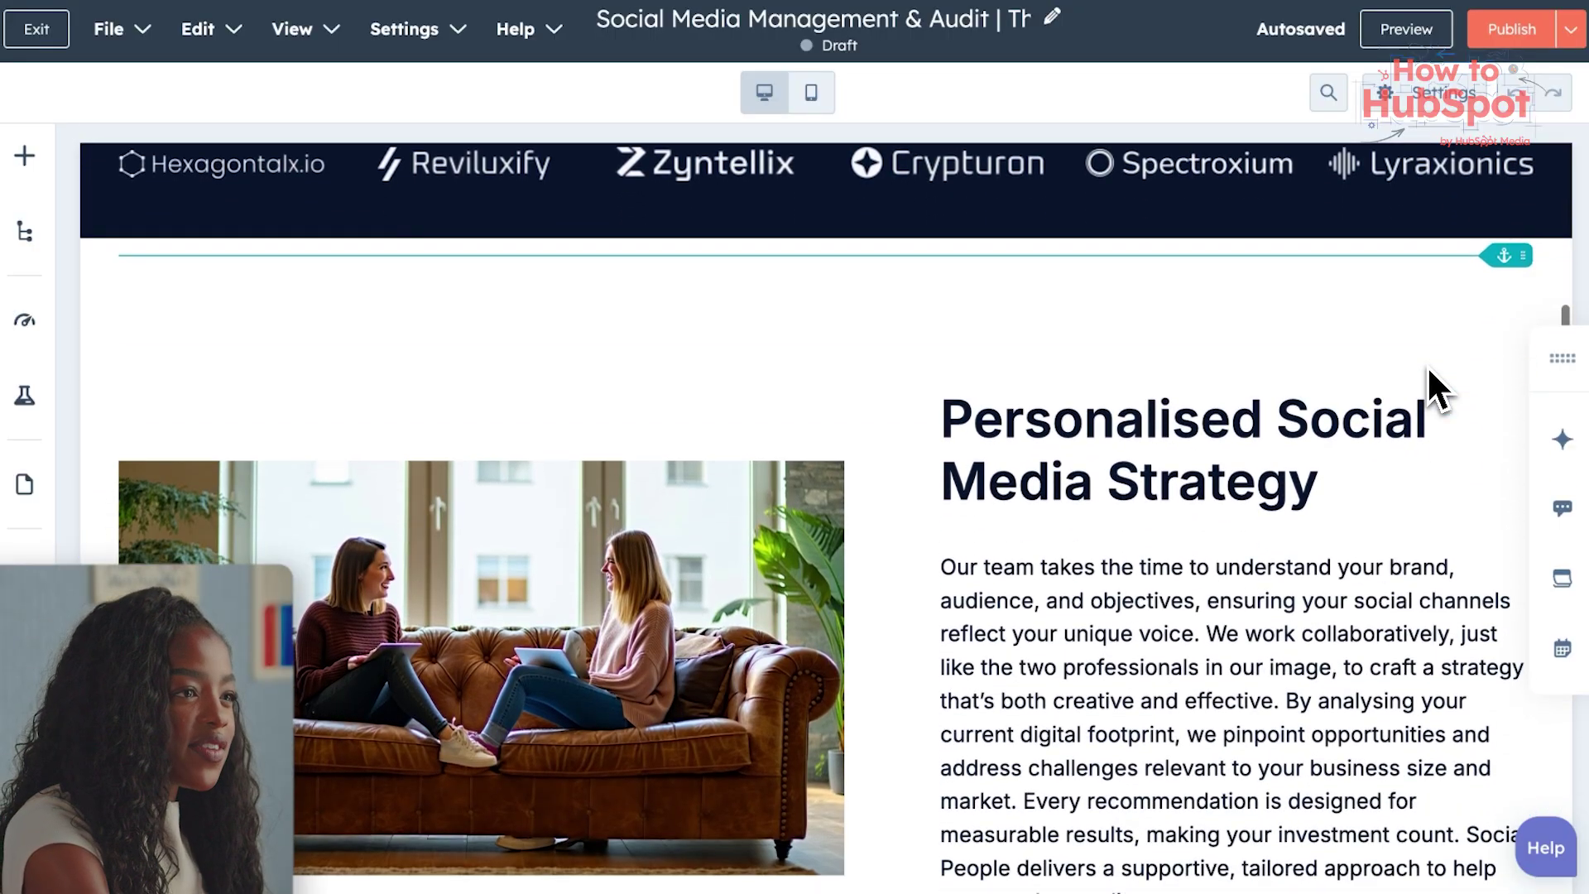
{"action": "scroll", "coordinate": [1429, 385], "scroll_direction": "down", "scroll_amount": 6}
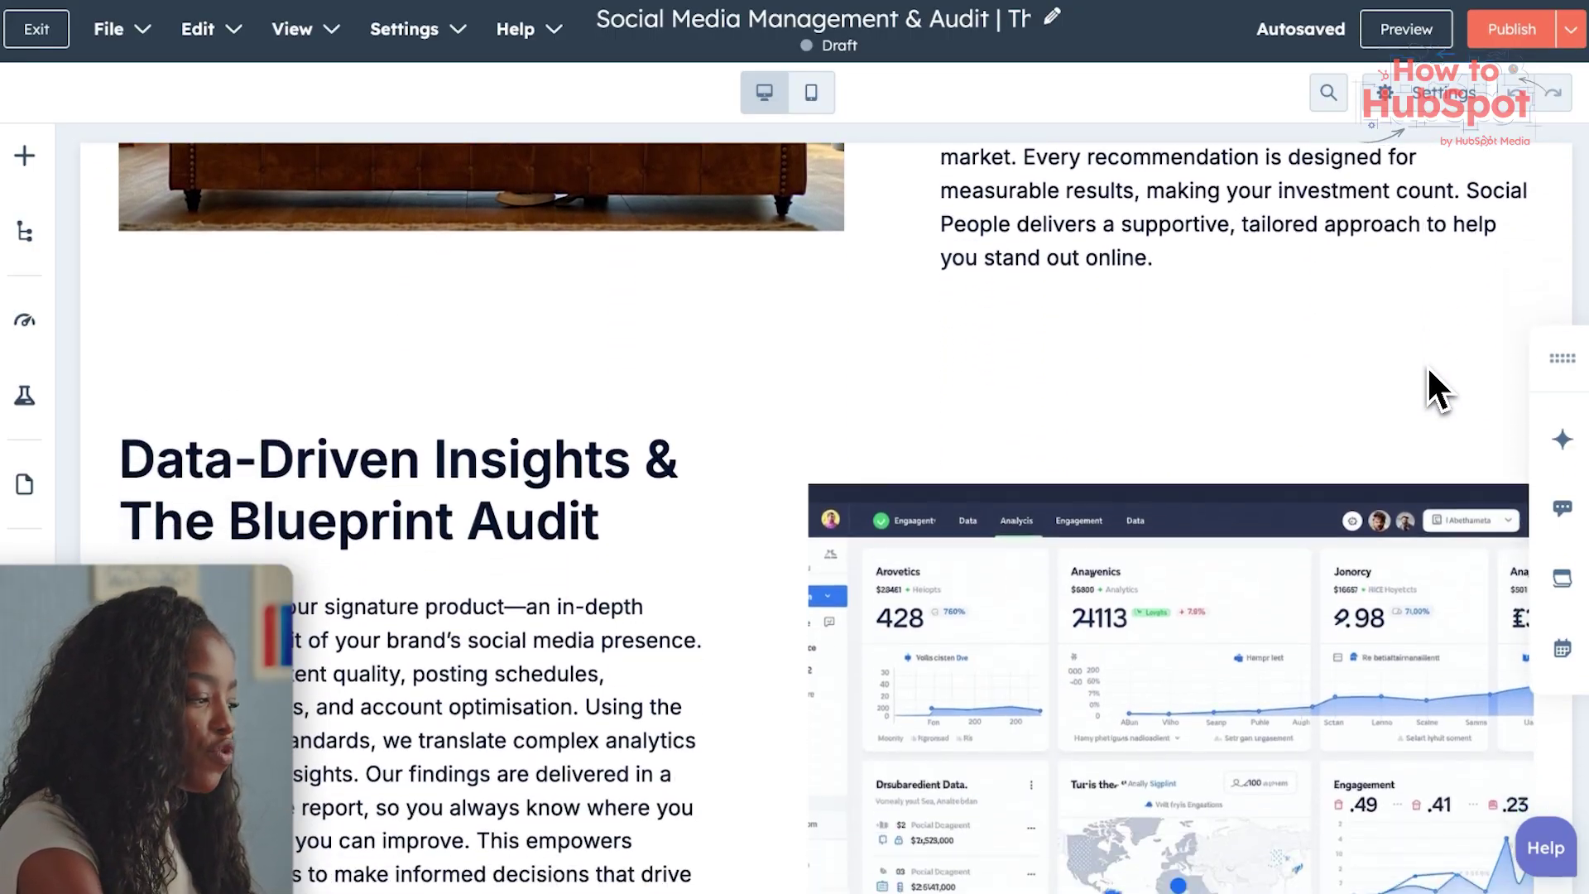
{"action": "scroll", "coordinate": [1426, 365], "scroll_direction": "down", "scroll_amount": 2}
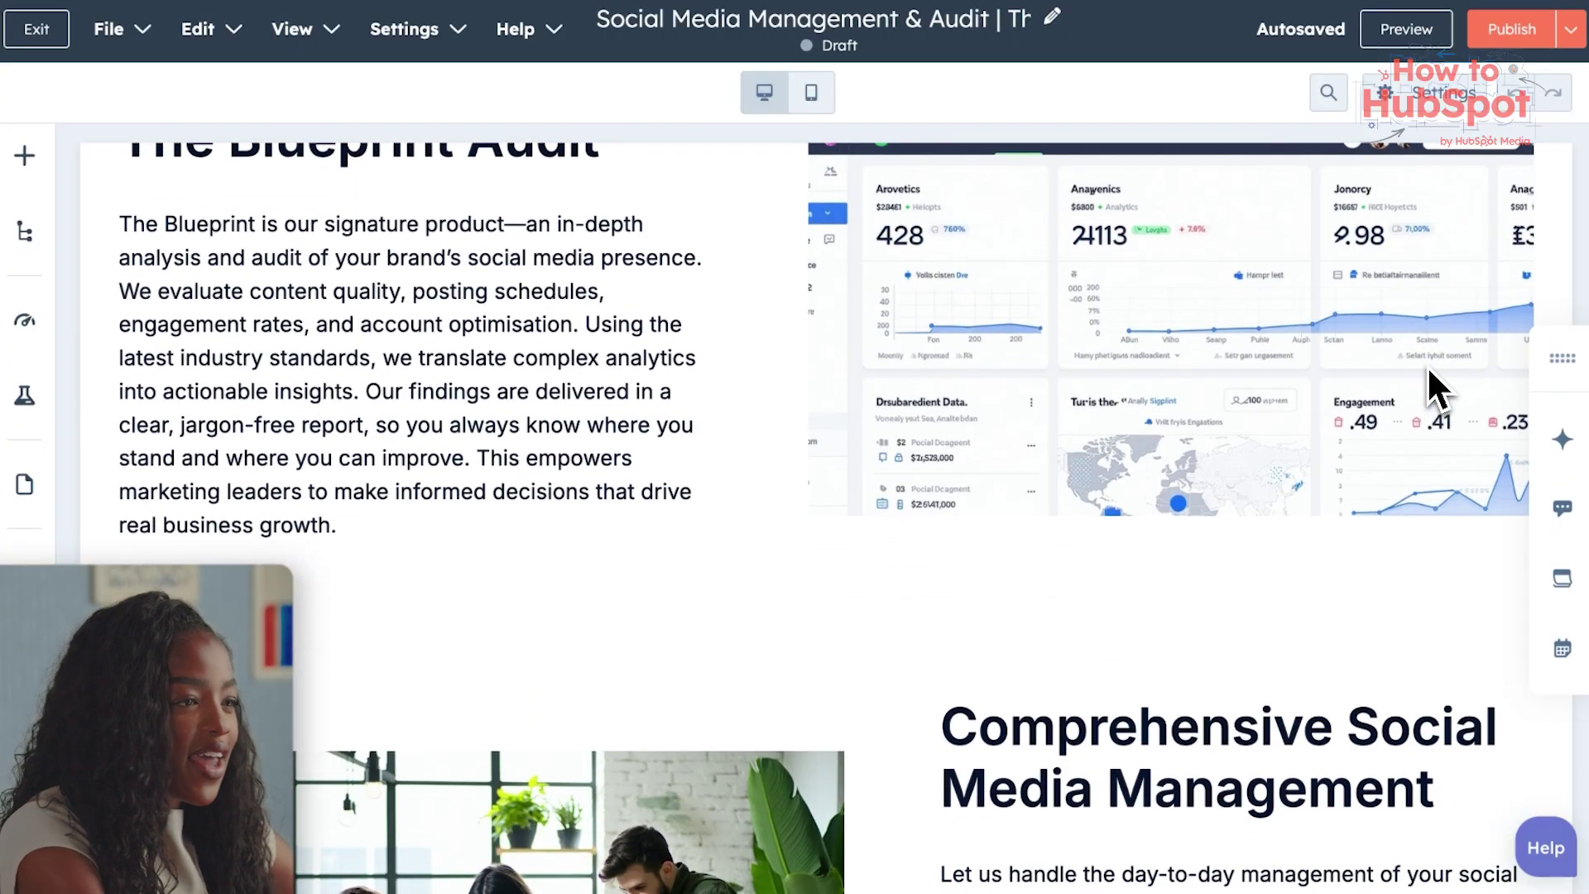
{"action": "scroll", "coordinate": [799, 588], "scroll_direction": "down", "scroll_amount": 3}
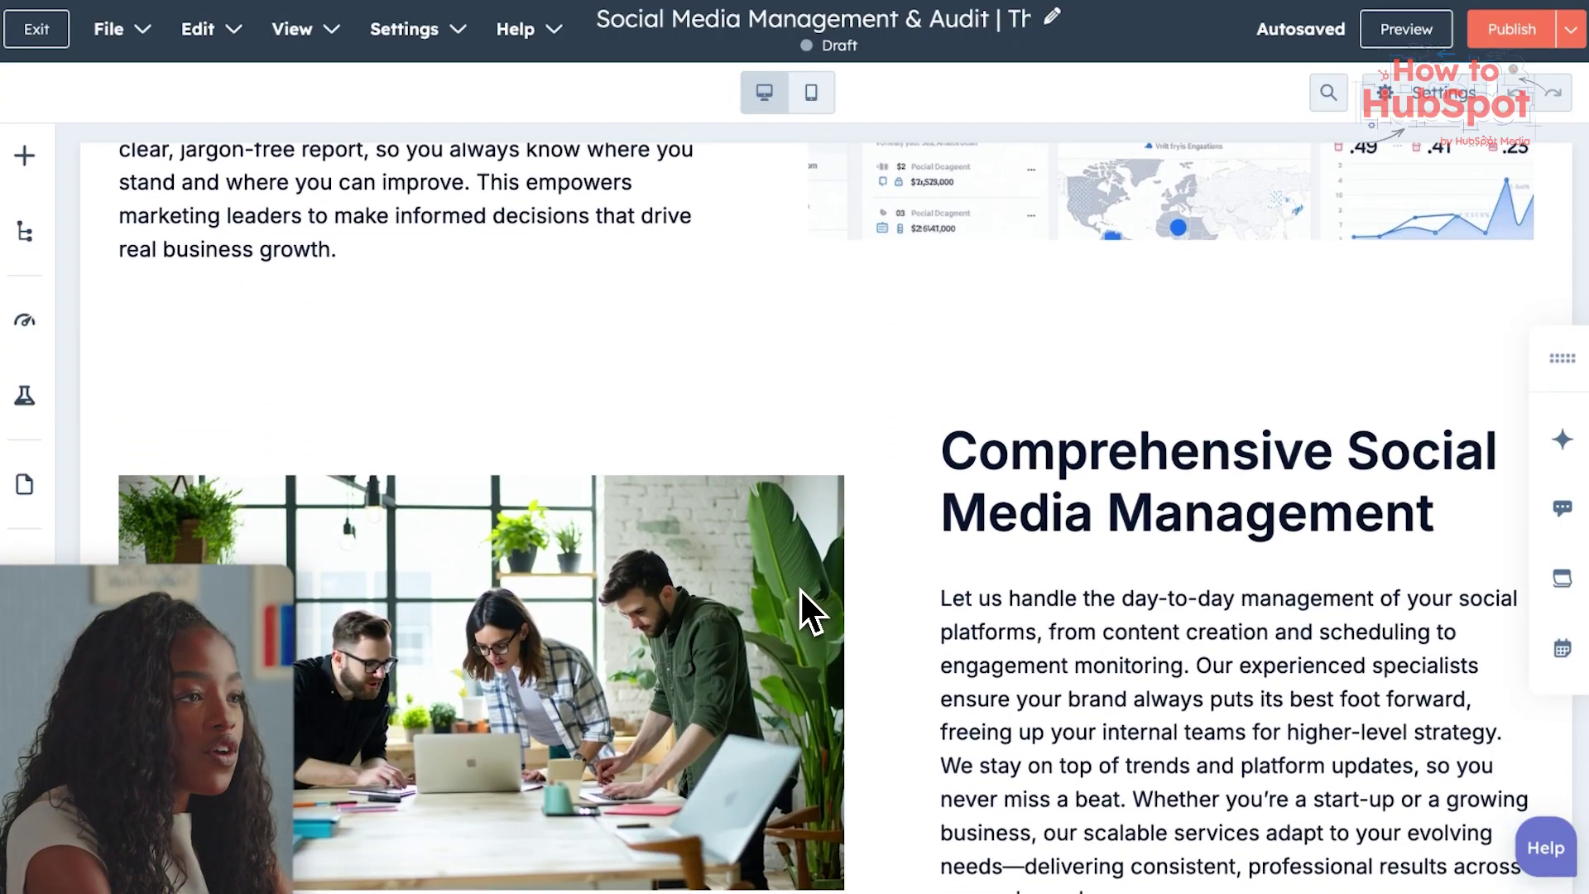
{"action": "scroll", "coordinate": [800, 588], "scroll_direction": "down", "scroll_amount": 3}
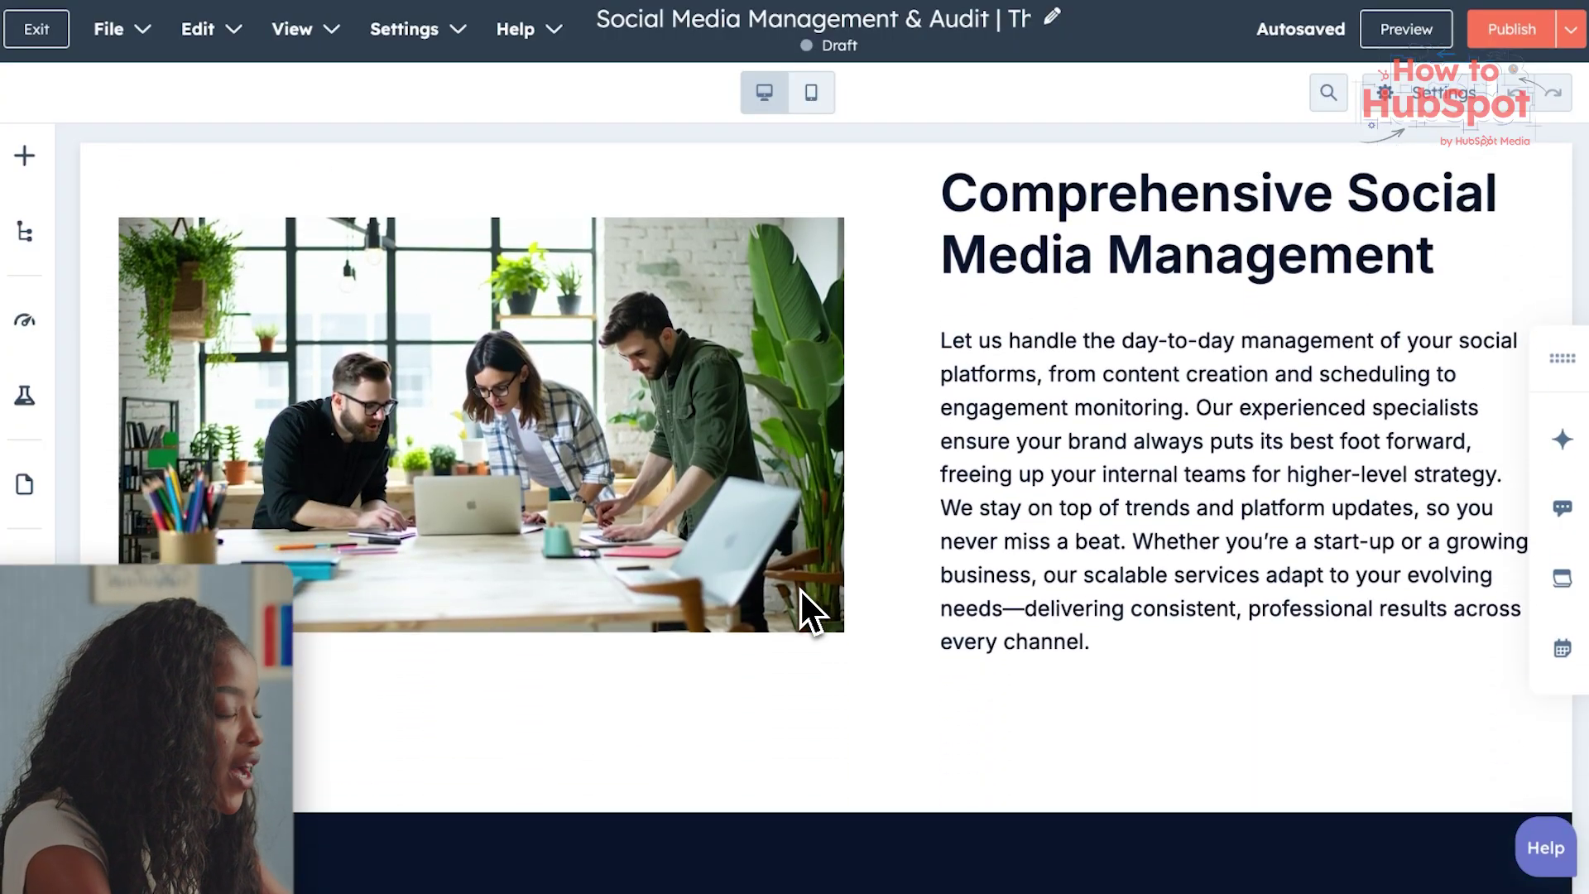
{"action": "scroll", "coordinate": [799, 588], "scroll_direction": "up", "scroll_amount": 3}
{"action": "scroll", "coordinate": [1427, 365], "scroll_direction": "up", "scroll_amount": 5}
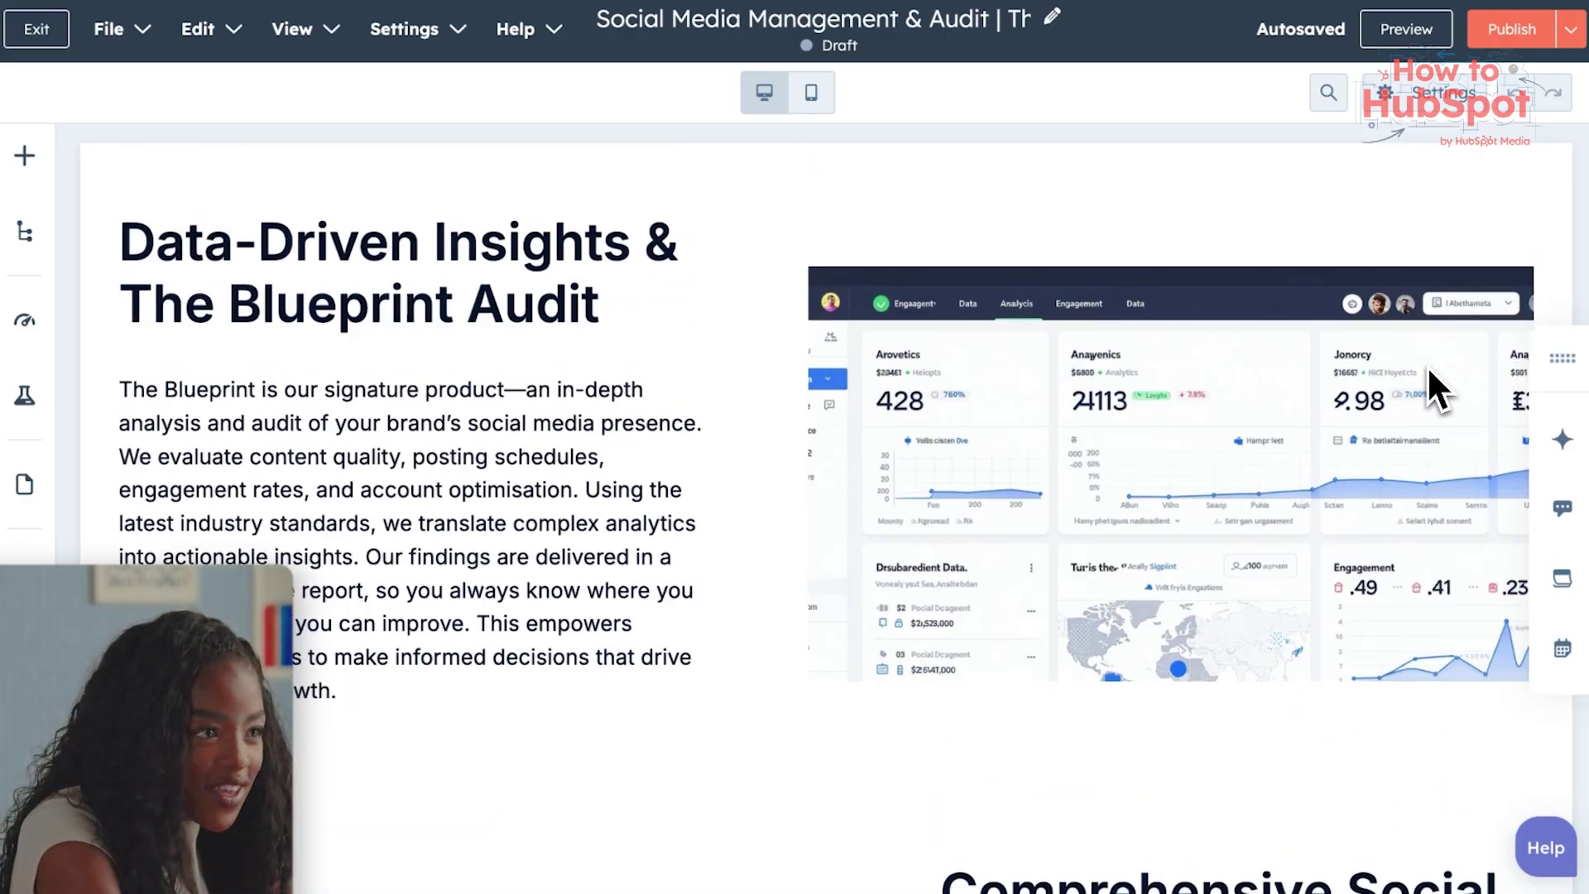
{"action": "scroll", "coordinate": [1426, 365], "scroll_direction": "up", "scroll_amount": 3}
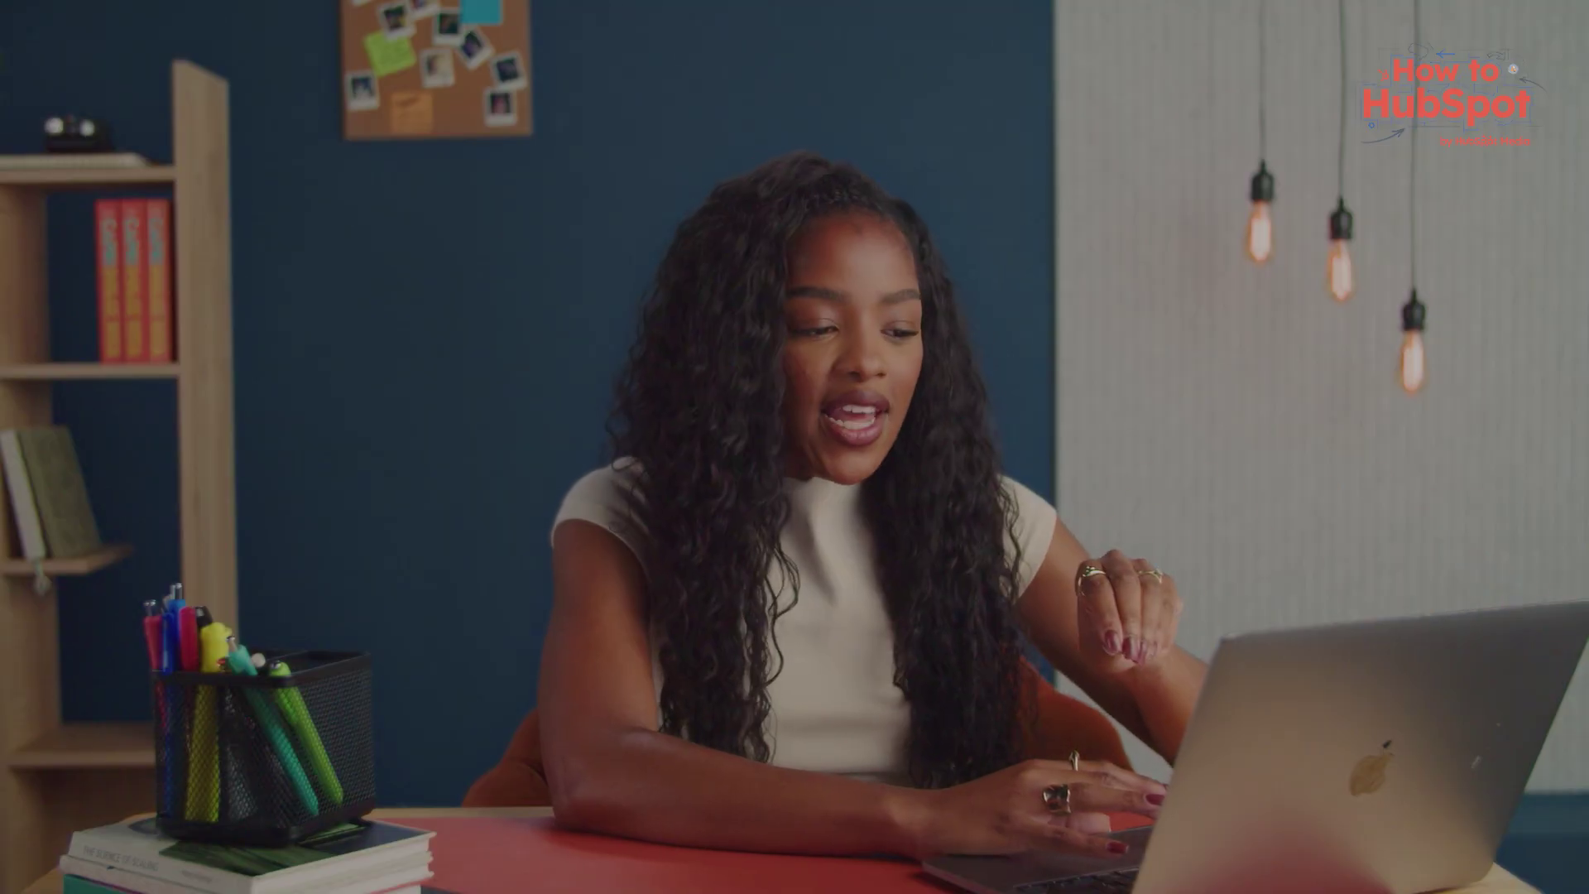
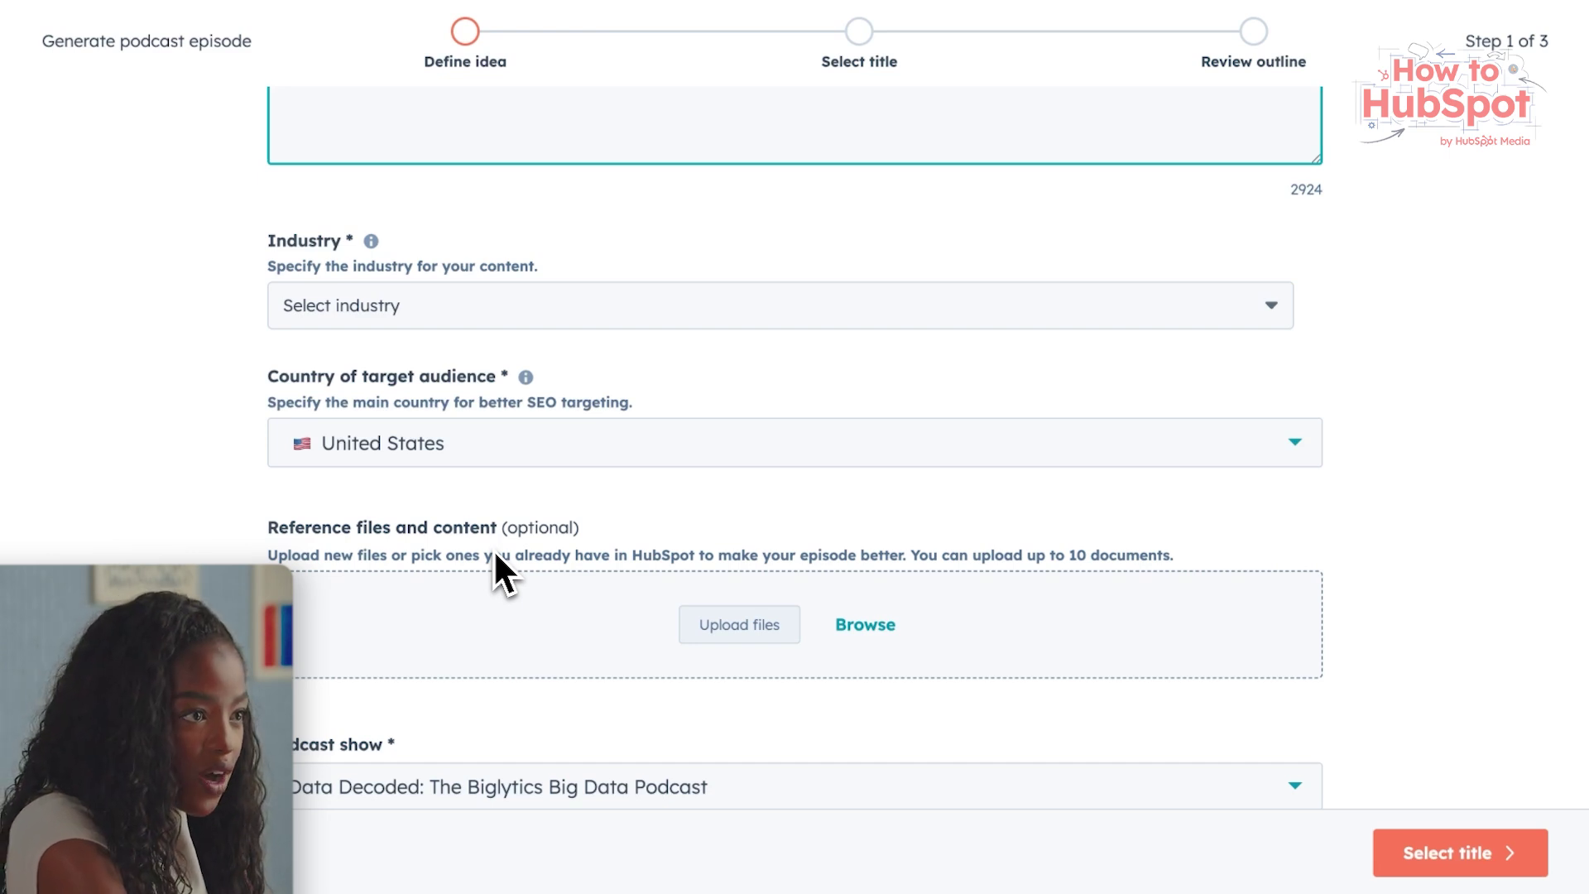
- Set the podcast episode's industry to Marketing Services and the target audience country to United Kingdom
{"action": "left_click", "coordinate": [579, 306]}
{"action": "type", "text": "mar"}
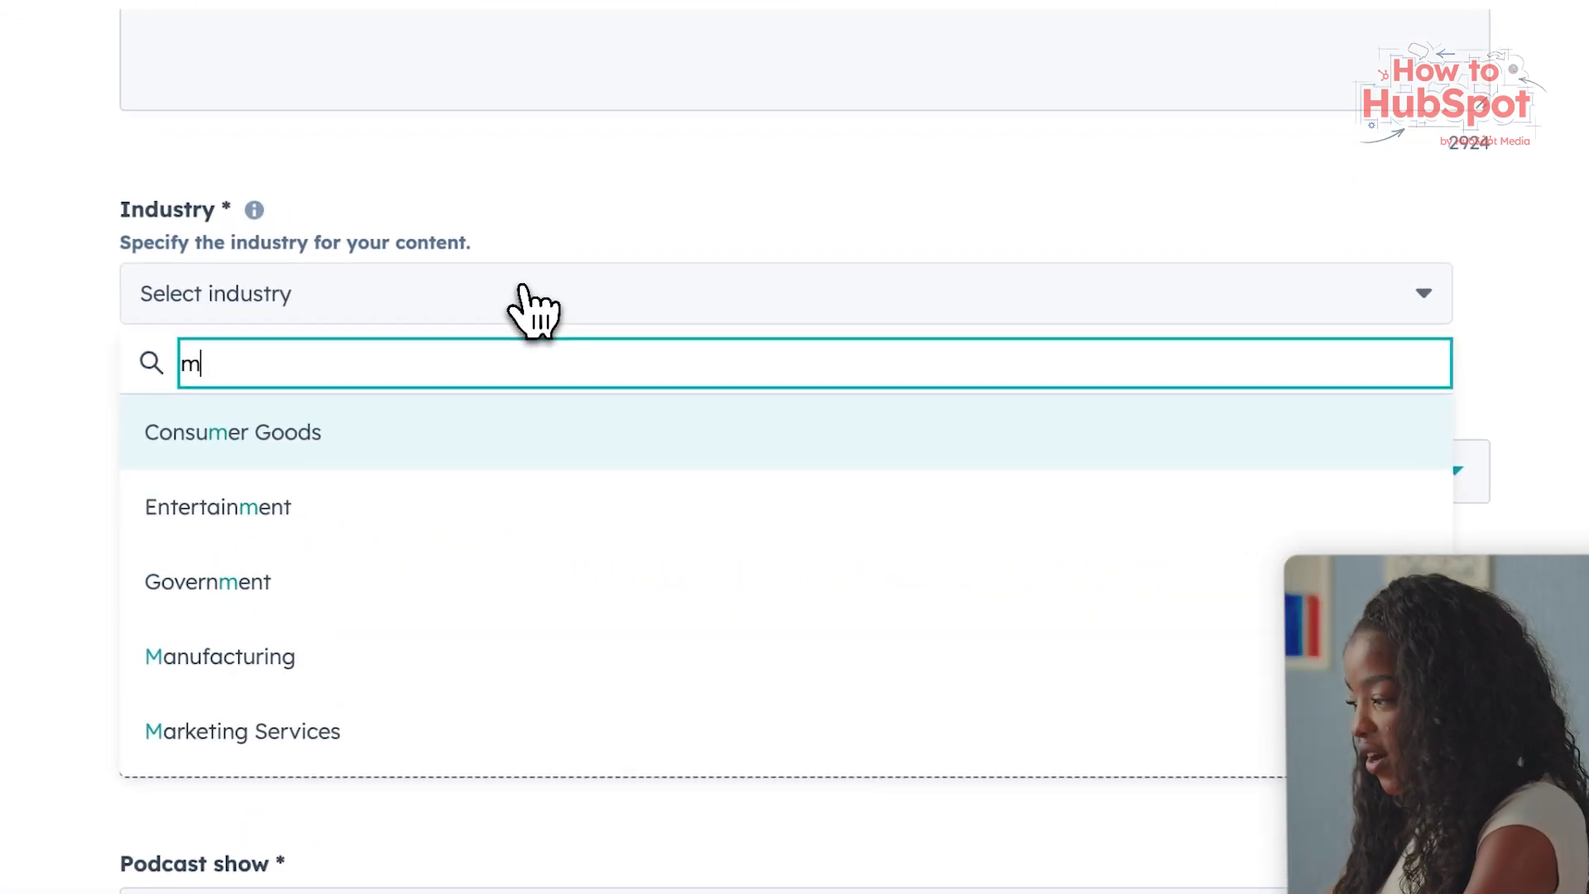
{"action": "key", "text": "Return"}
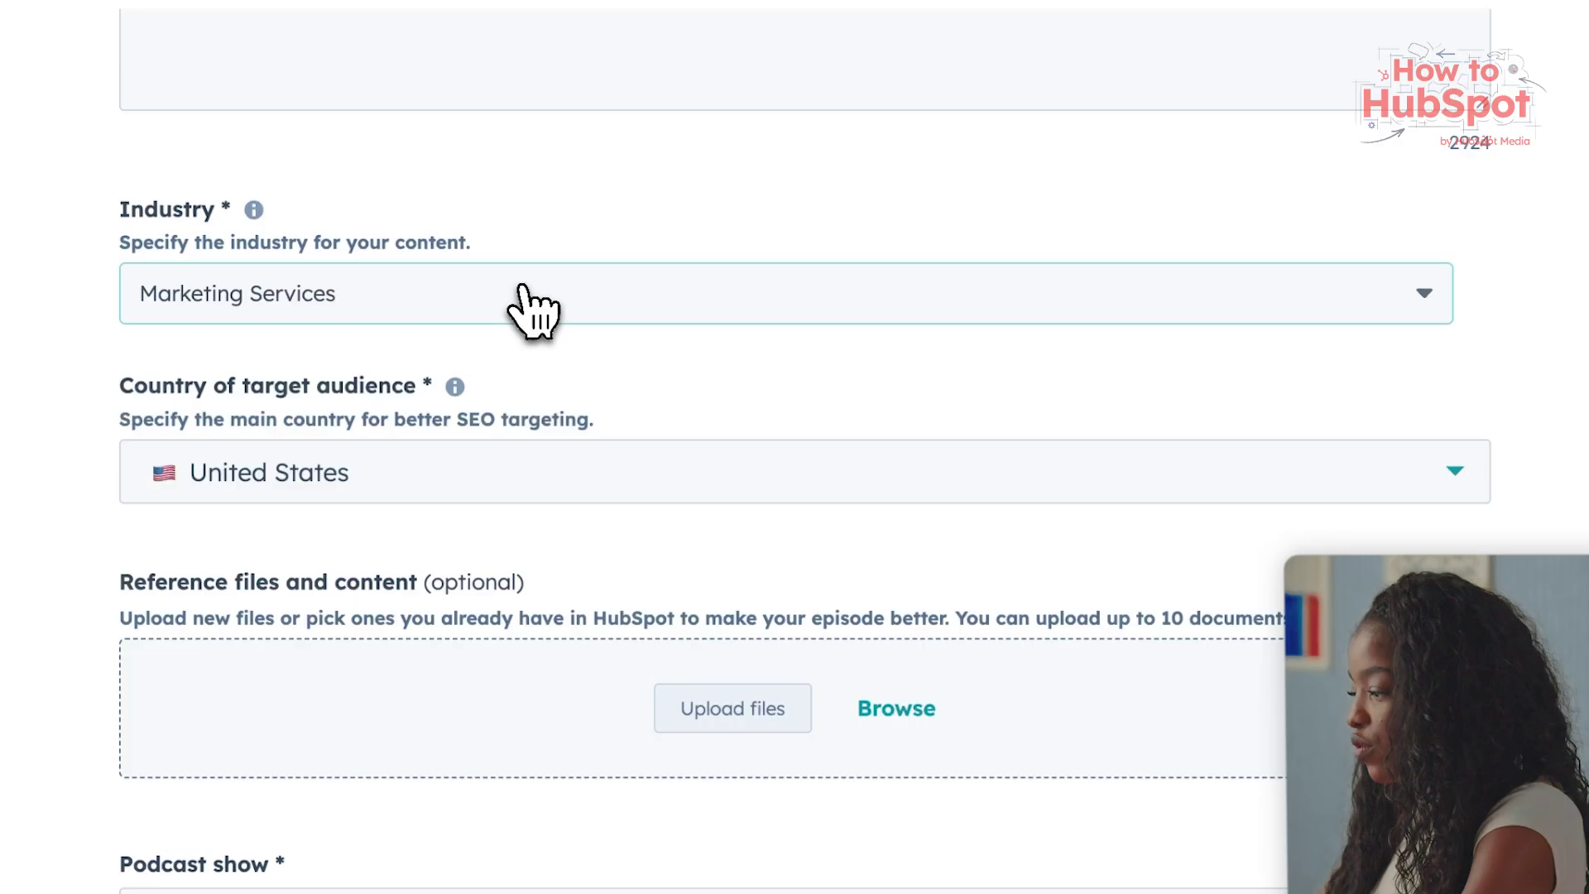
{"action": "left_click", "coordinate": [424, 490]}
{"action": "left_click", "coordinate": [430, 645]}
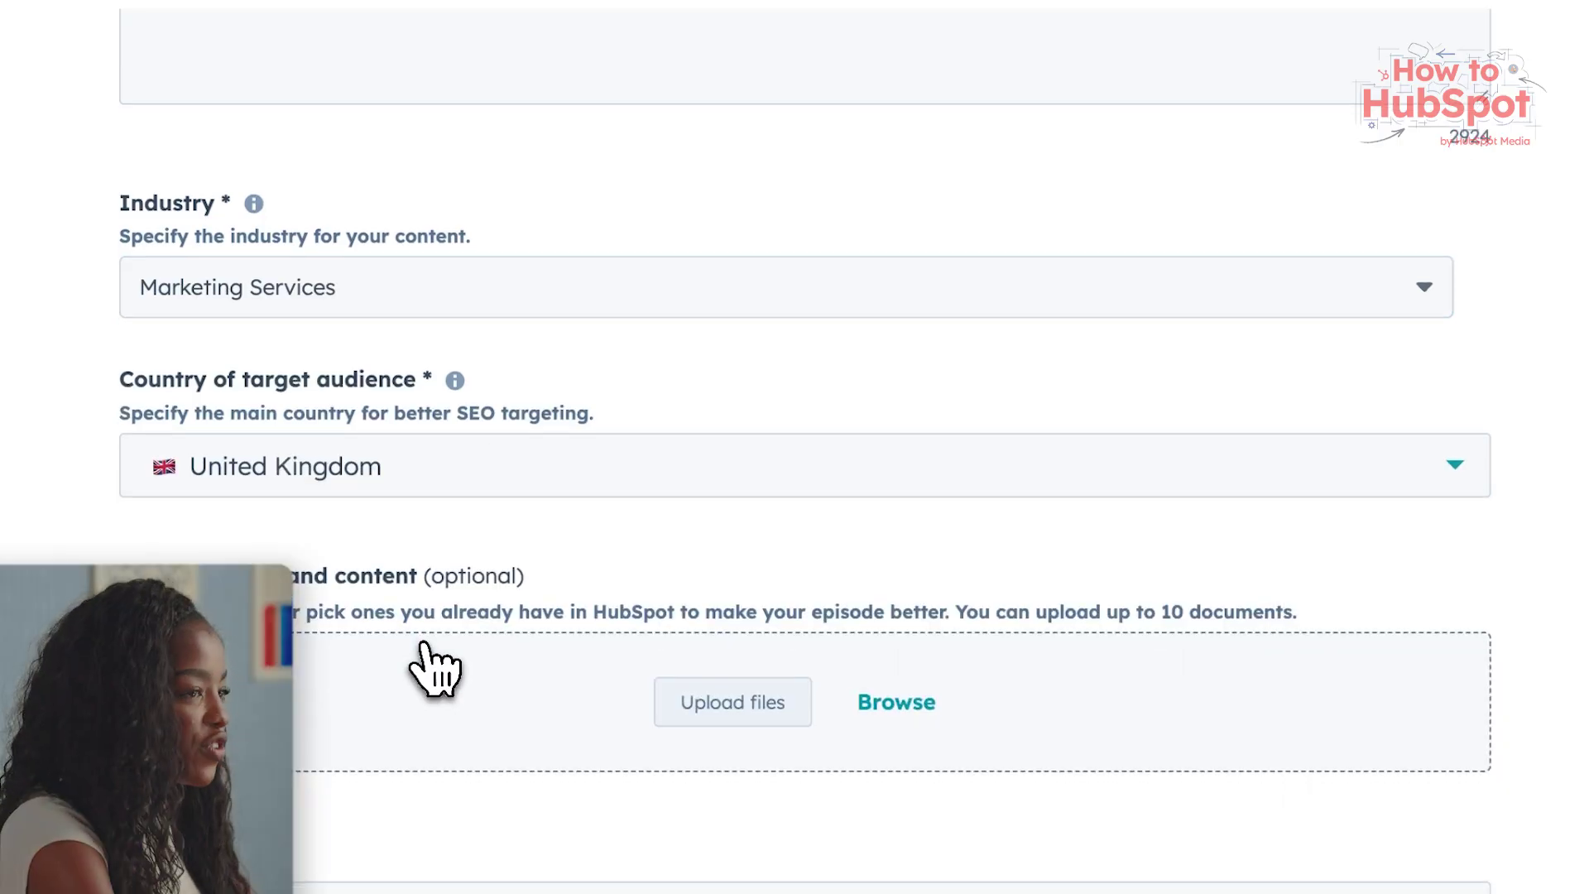
- Choose "Mastering Social Media for Content Creators" as the podcast episode title and continue to the outline review
{"action": "scroll", "coordinate": [434, 666], "scroll_direction": "down", "scroll_amount": 3}
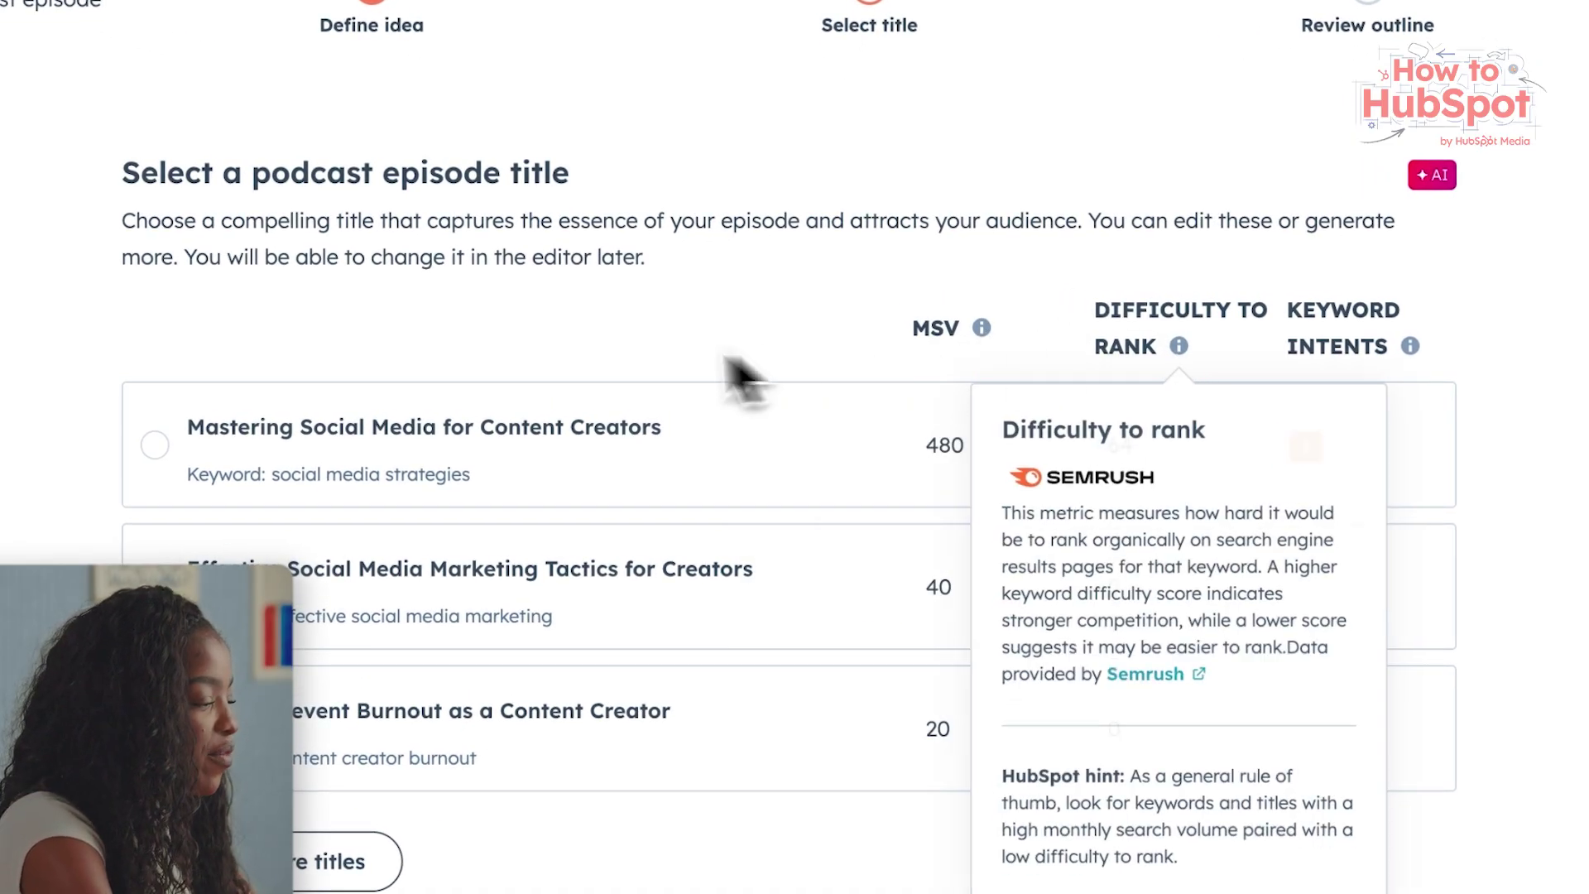
{"action": "left_click", "coordinate": [248, 433]}
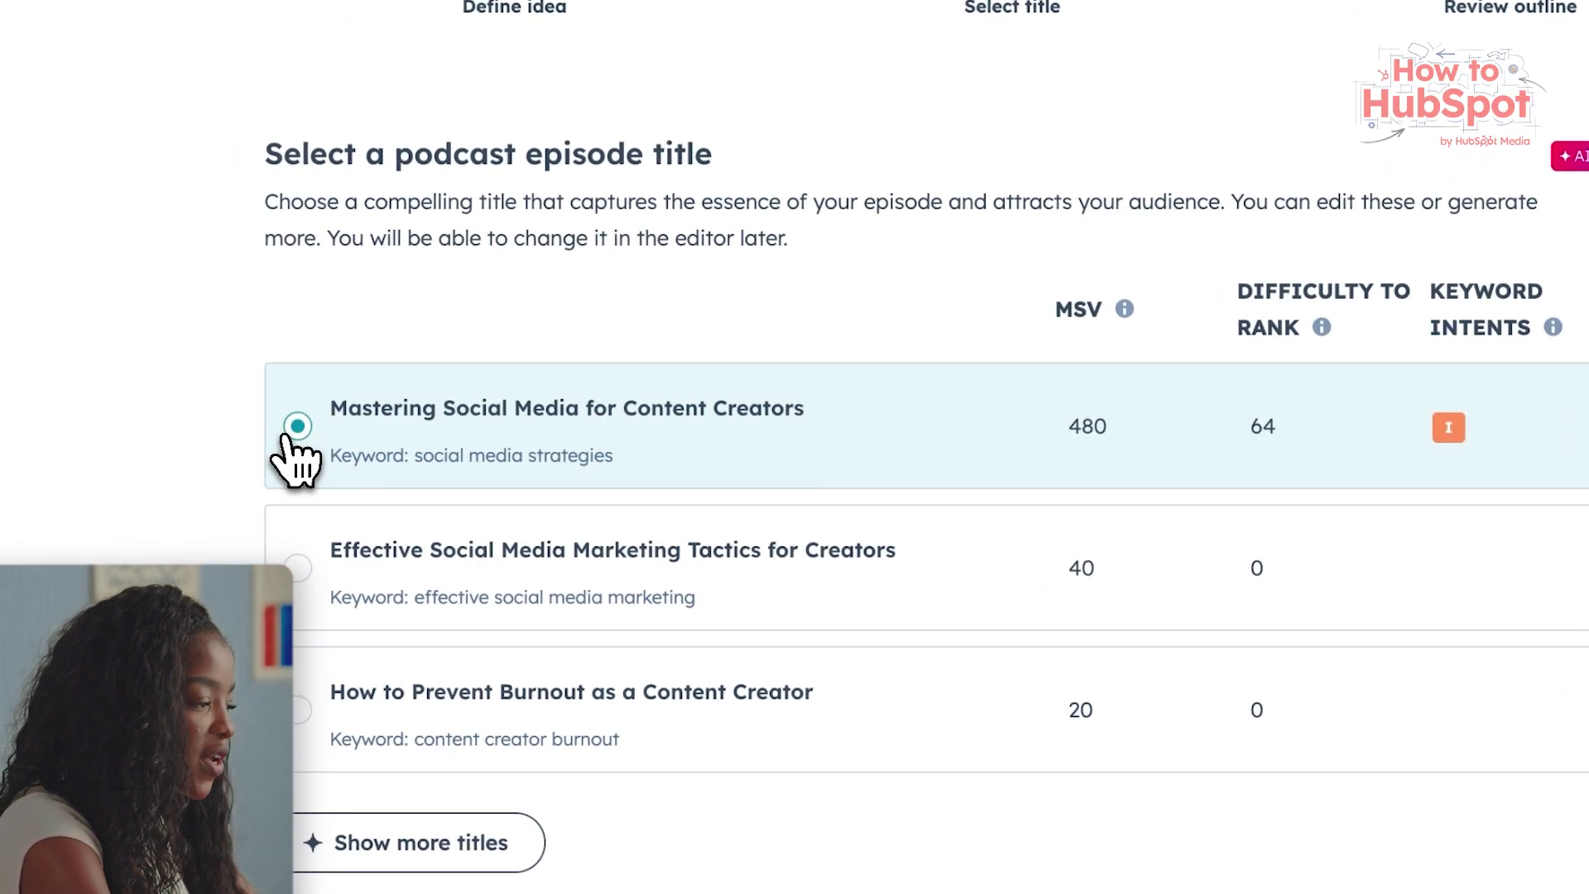
{"action": "left_click", "coordinate": [1398, 885]}
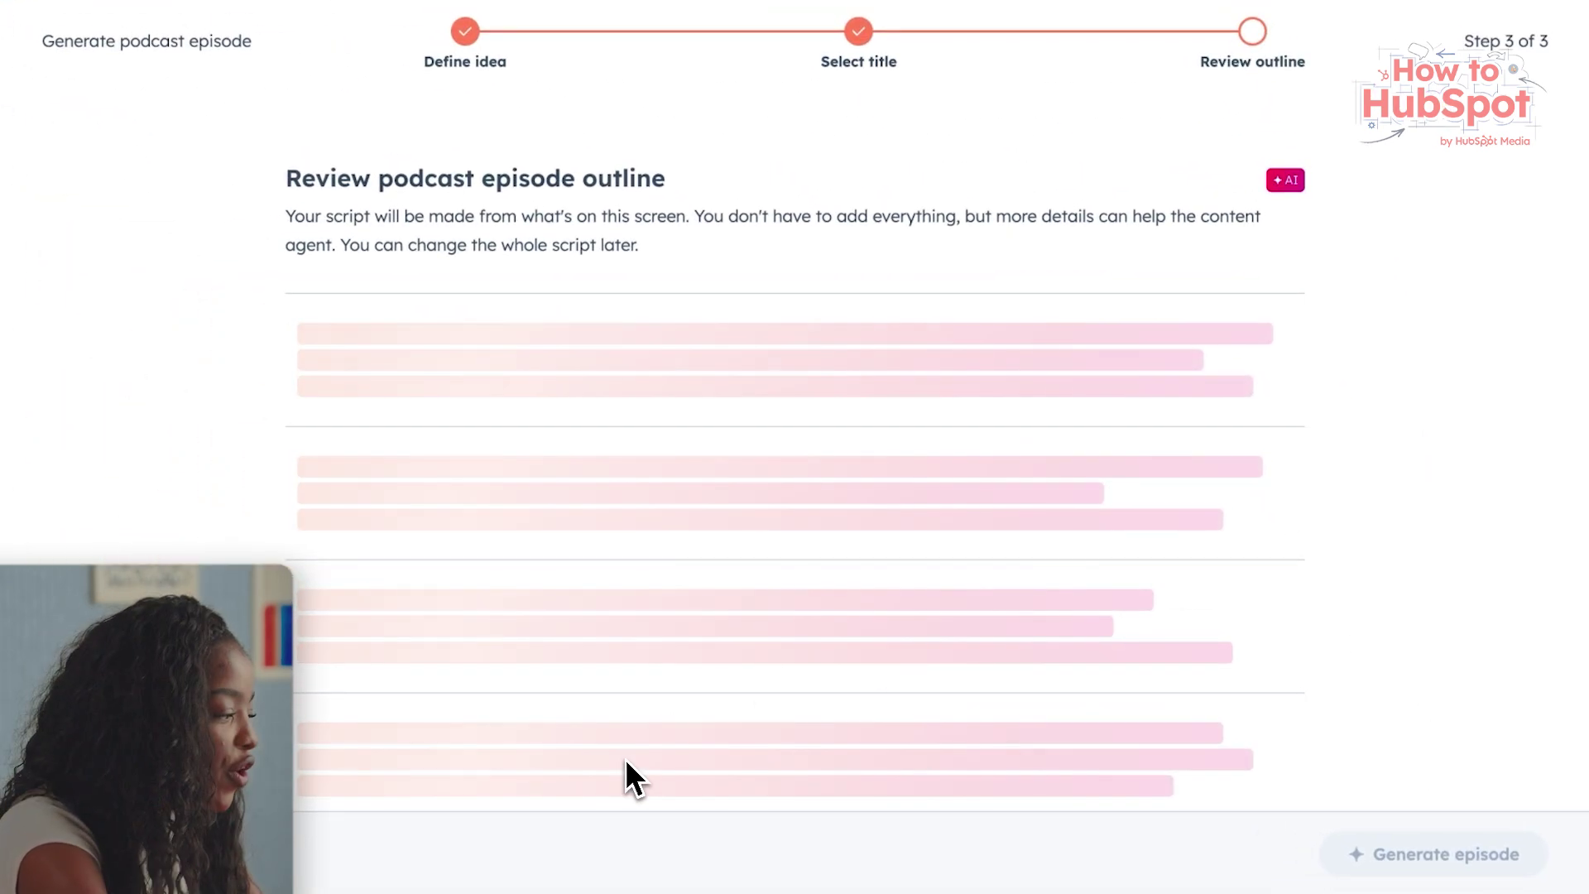
- Review the podcast episode outline's sections and talking points from Introduction through Conclusion
{"action": "scroll", "coordinate": [662, 703], "scroll_direction": "down", "scroll_amount": 3}
{"action": "scroll", "coordinate": [801, 406], "scroll_direction": "up", "scroll_amount": 3}
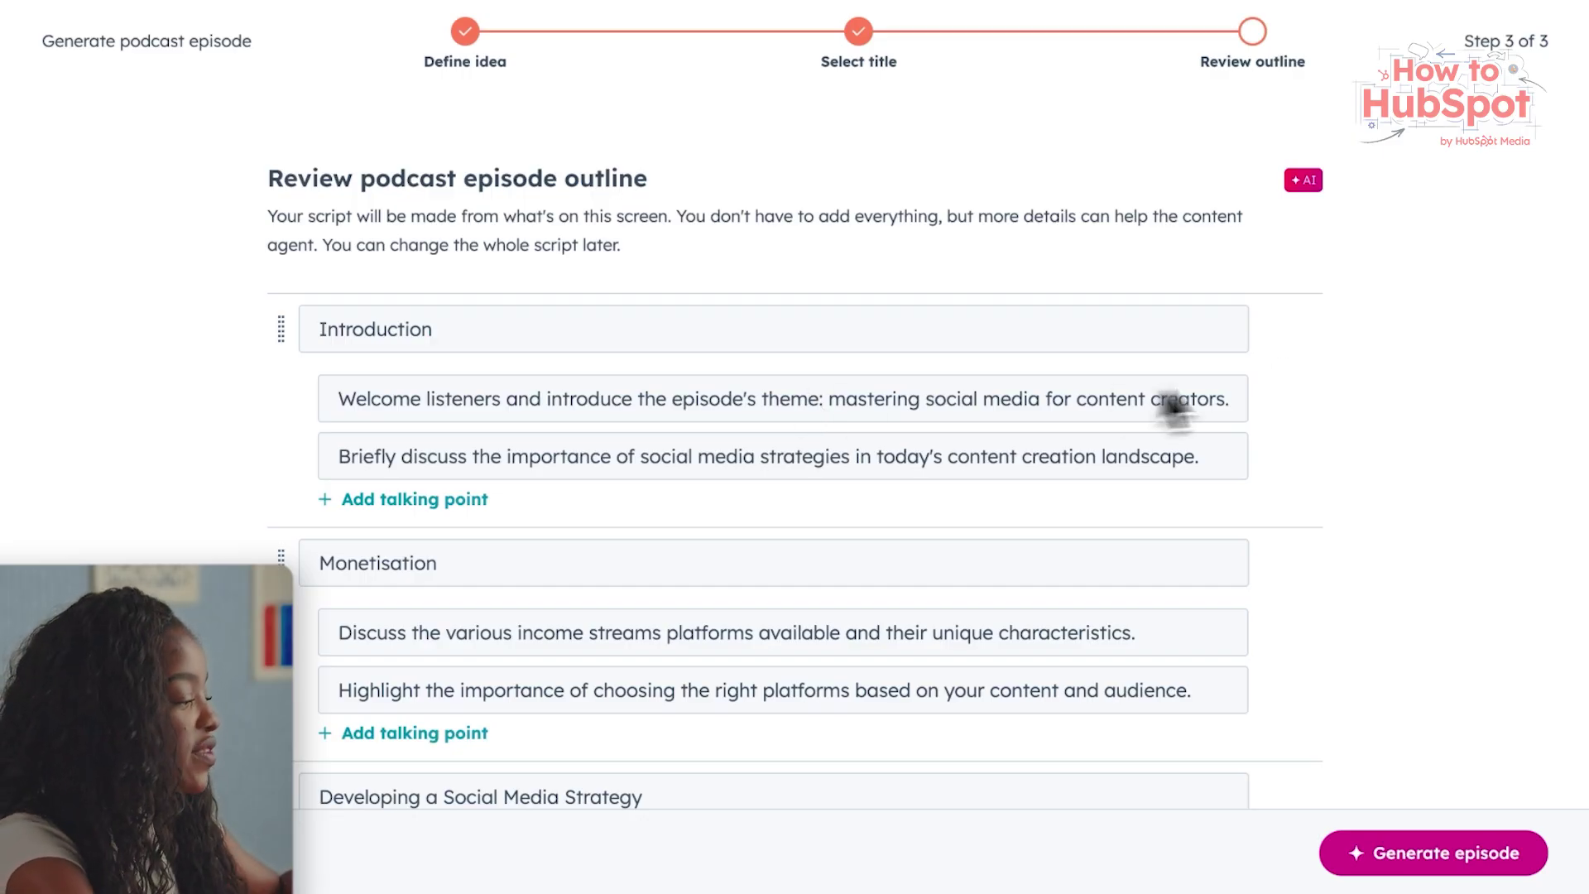
{"action": "scroll", "coordinate": [1342, 314], "scroll_direction": "down", "scroll_amount": 3}
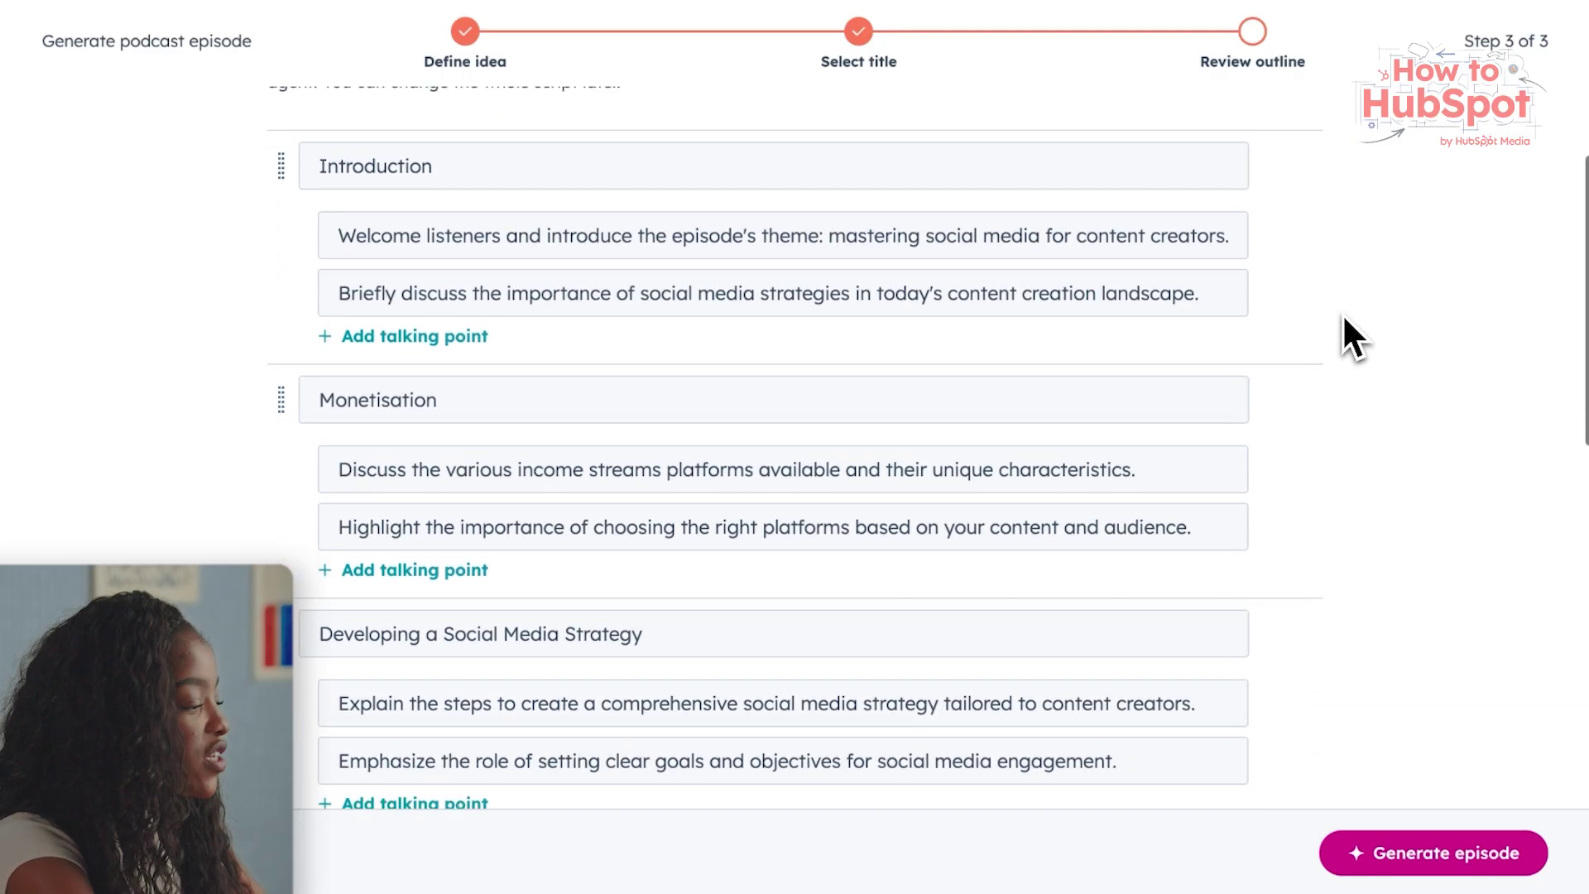
{"action": "scroll", "coordinate": [1342, 313], "scroll_direction": "down", "scroll_amount": 2}
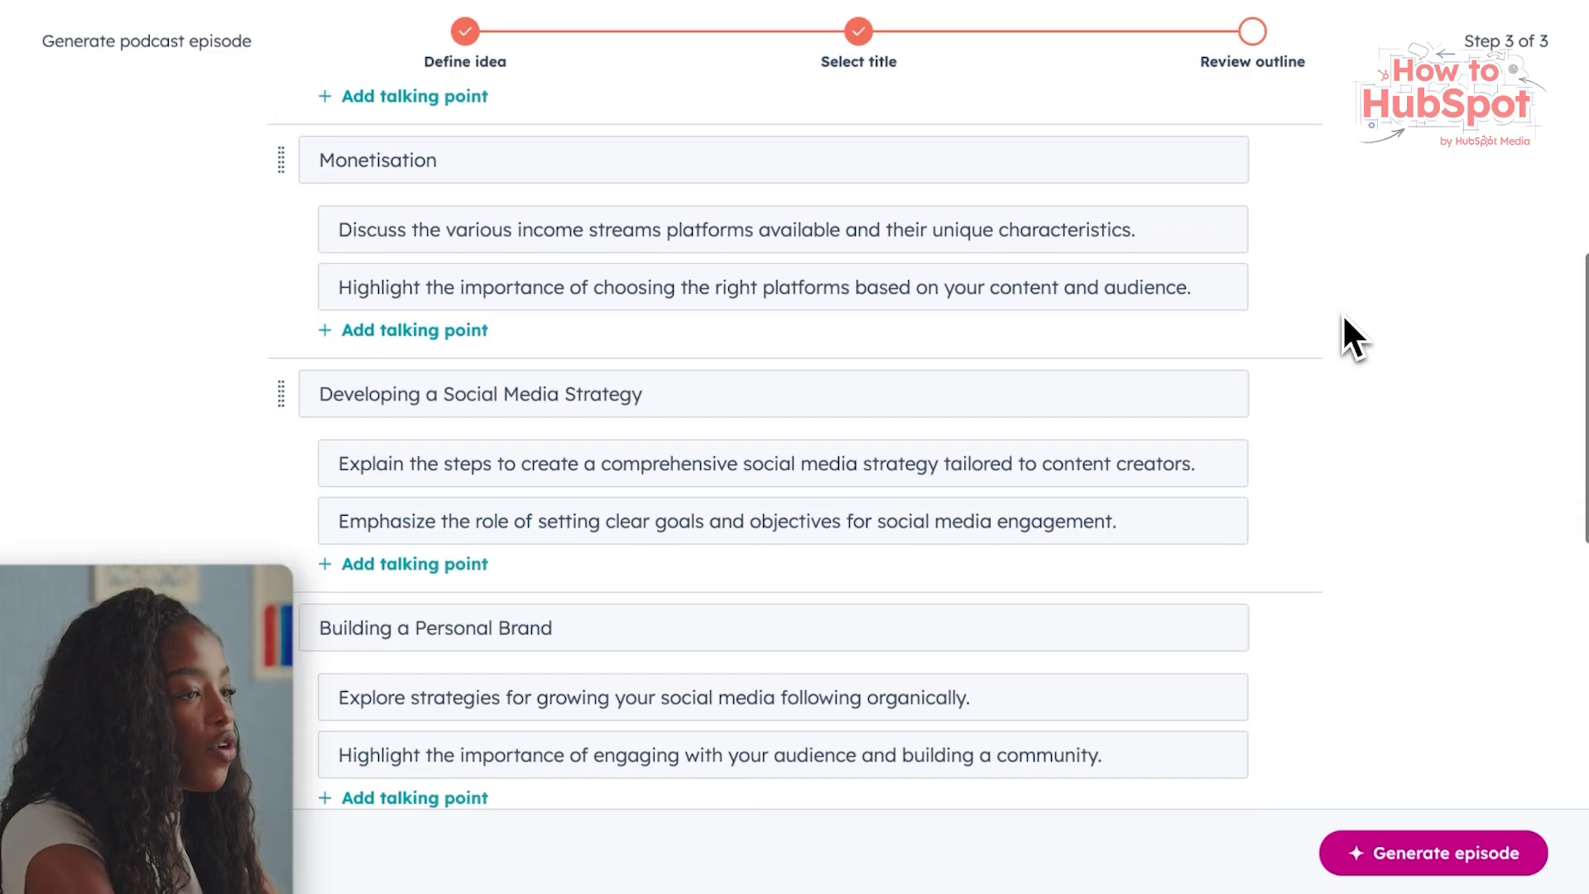
{"action": "scroll", "coordinate": [1342, 313], "scroll_direction": "down", "scroll_amount": 2}
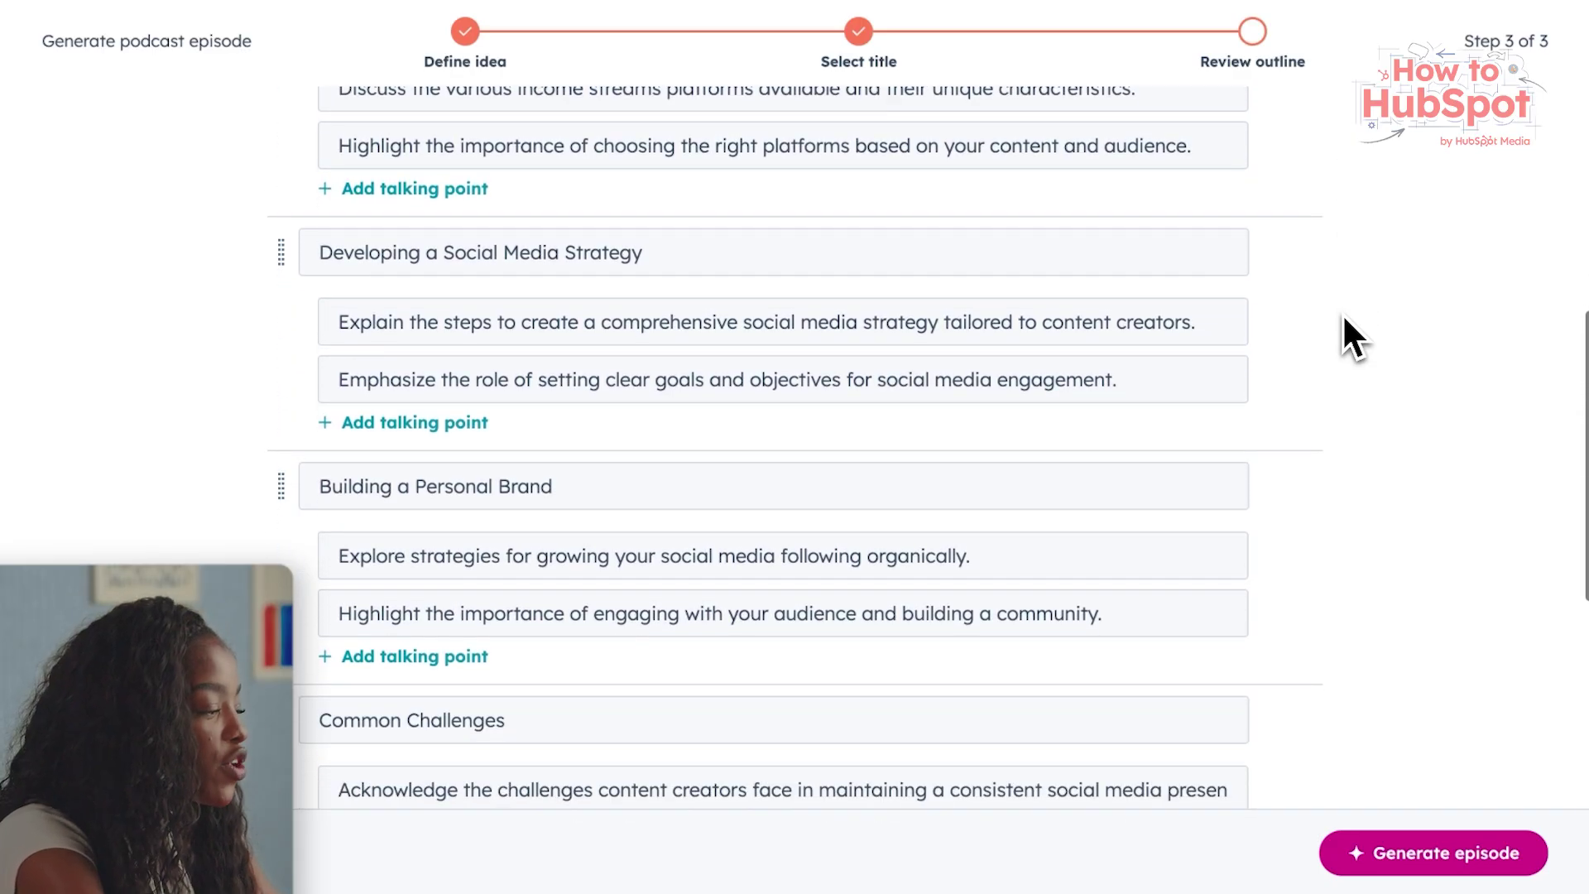
{"action": "scroll", "coordinate": [1342, 313], "scroll_direction": "down", "scroll_amount": 3}
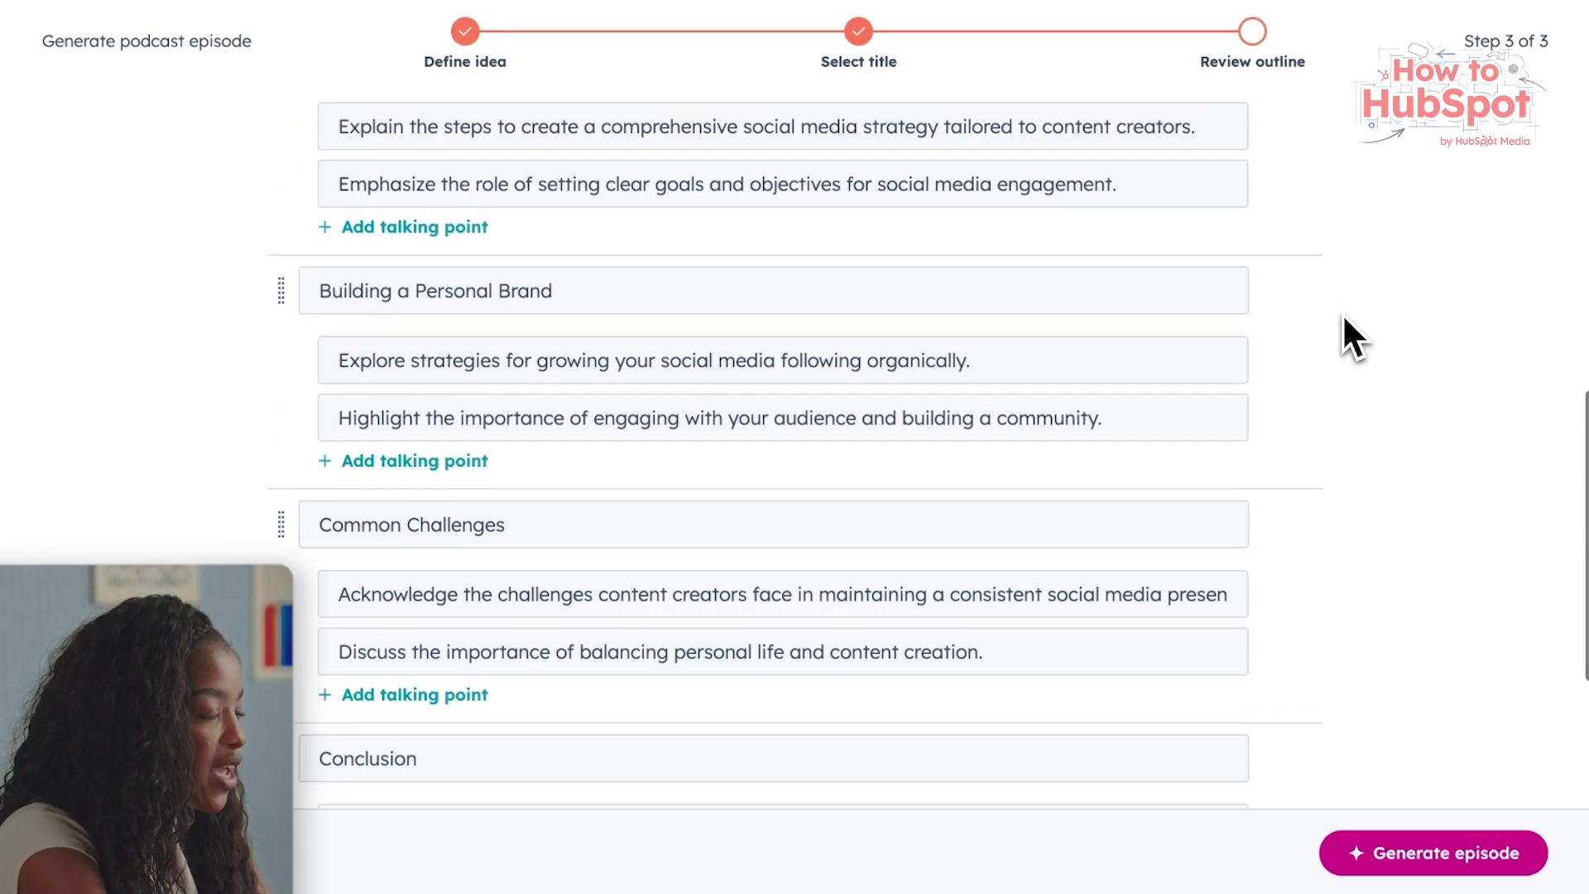
{"action": "scroll", "coordinate": [1342, 313], "scroll_direction": "down", "scroll_amount": 3}
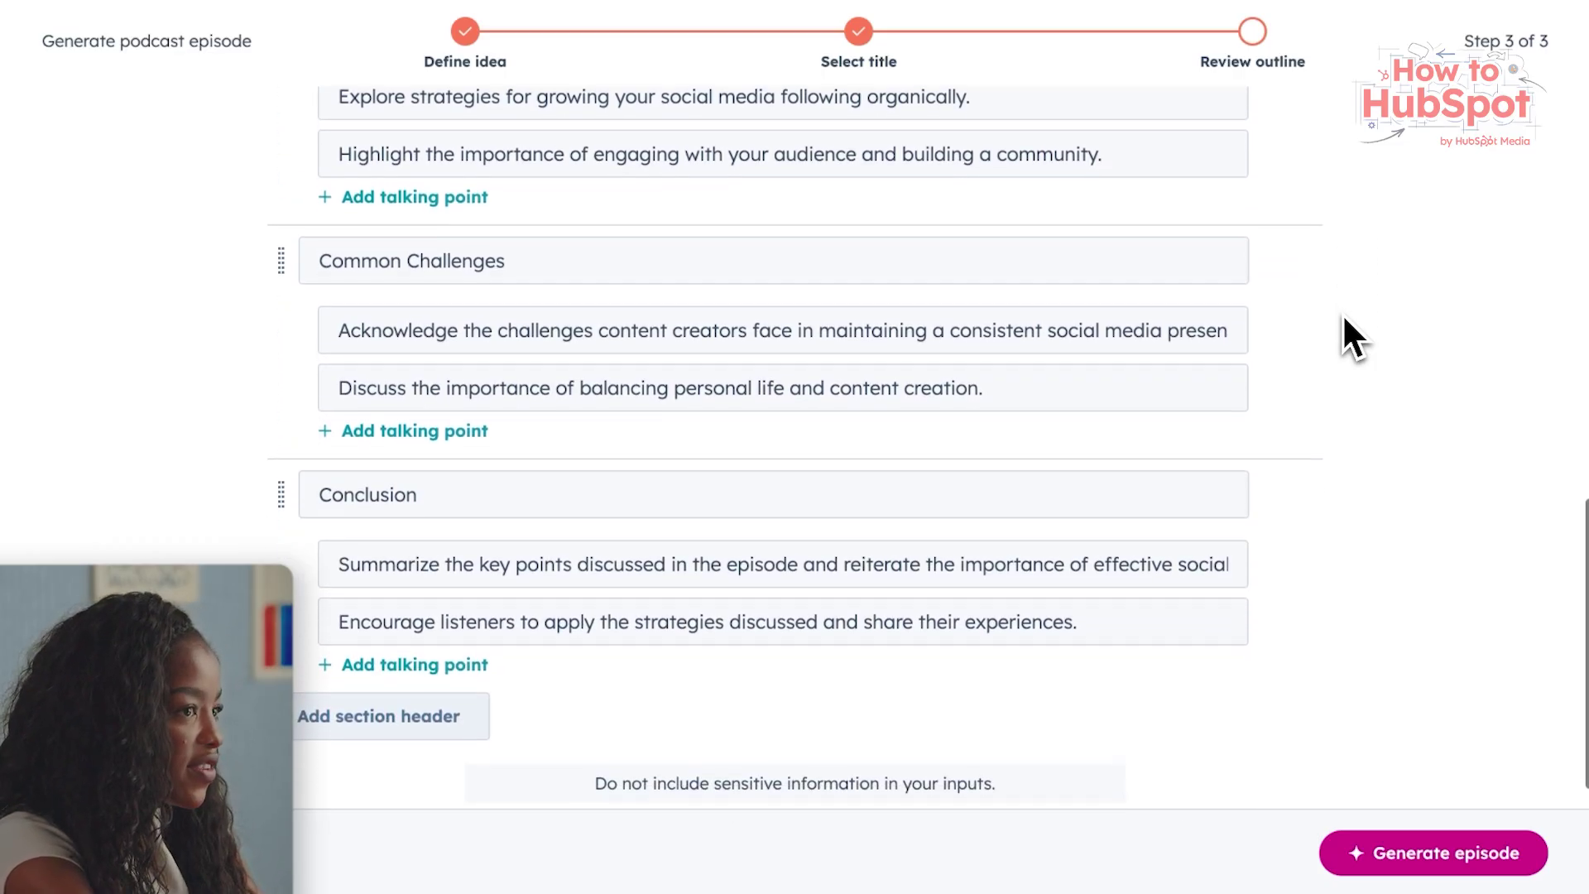
{"action": "scroll", "coordinate": [1344, 318], "scroll_direction": "up", "scroll_amount": 1}
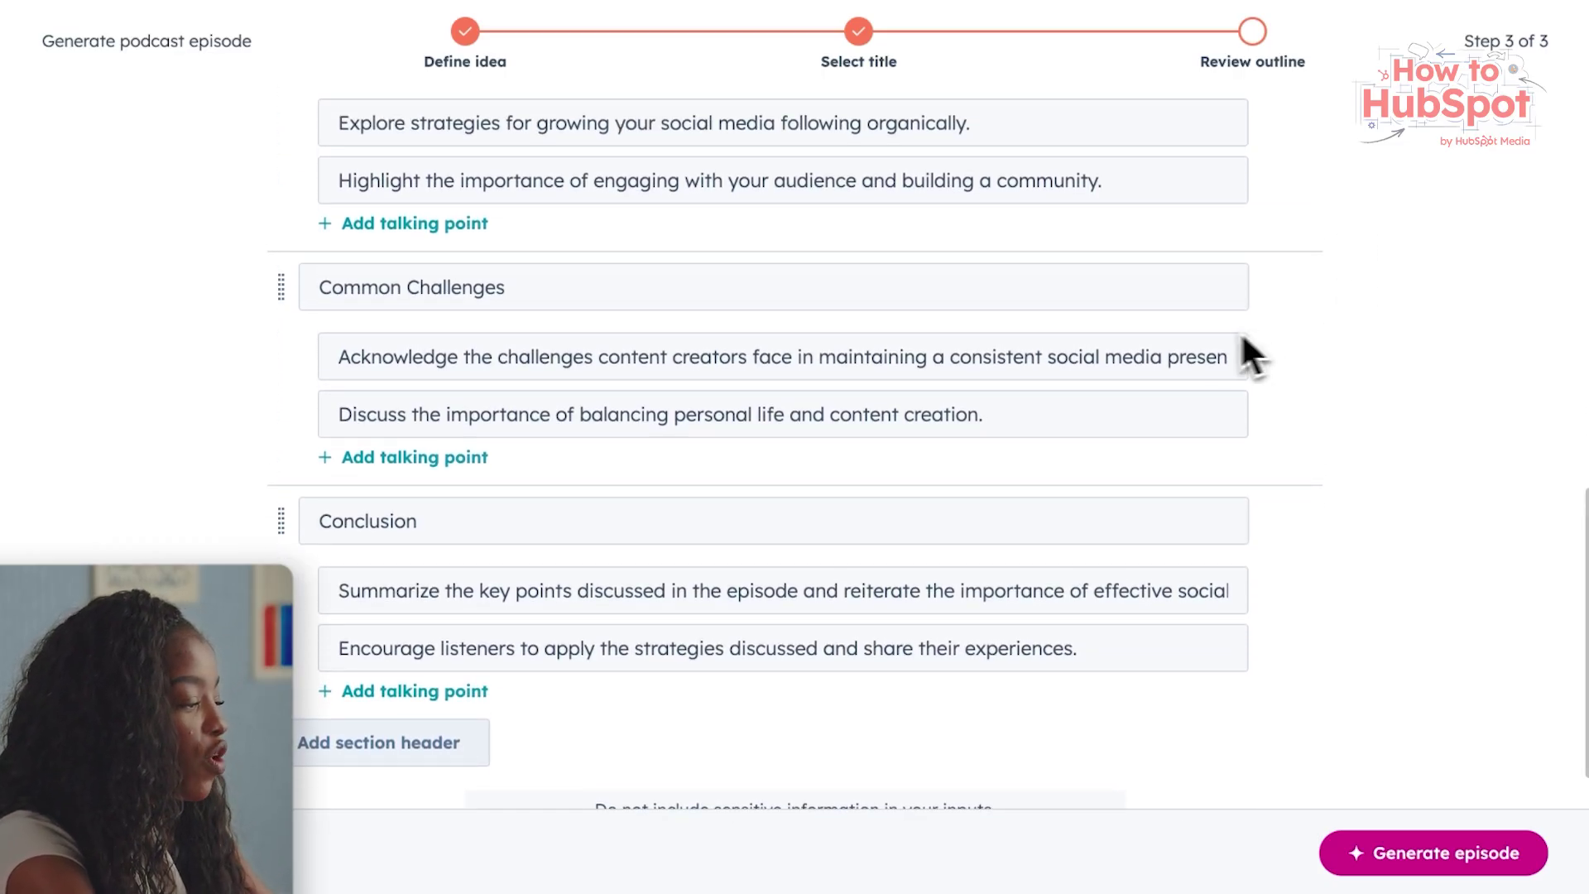
{"action": "scroll", "coordinate": [1201, 339], "scroll_direction": "up", "scroll_amount": 2}
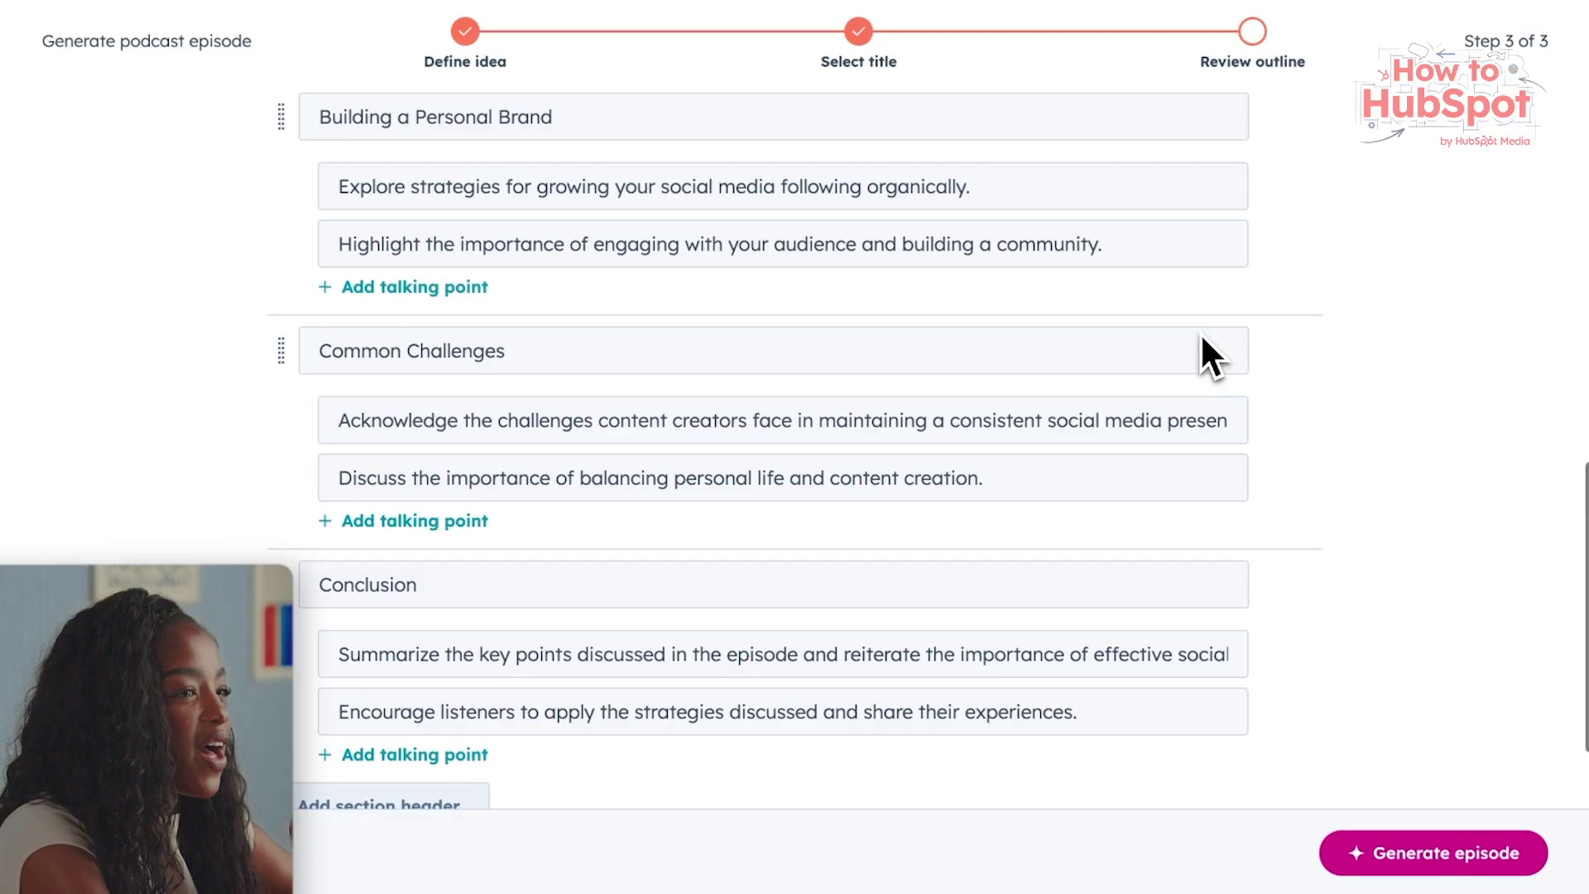
{"action": "scroll", "coordinate": [1202, 340], "scroll_direction": "up", "scroll_amount": 2}
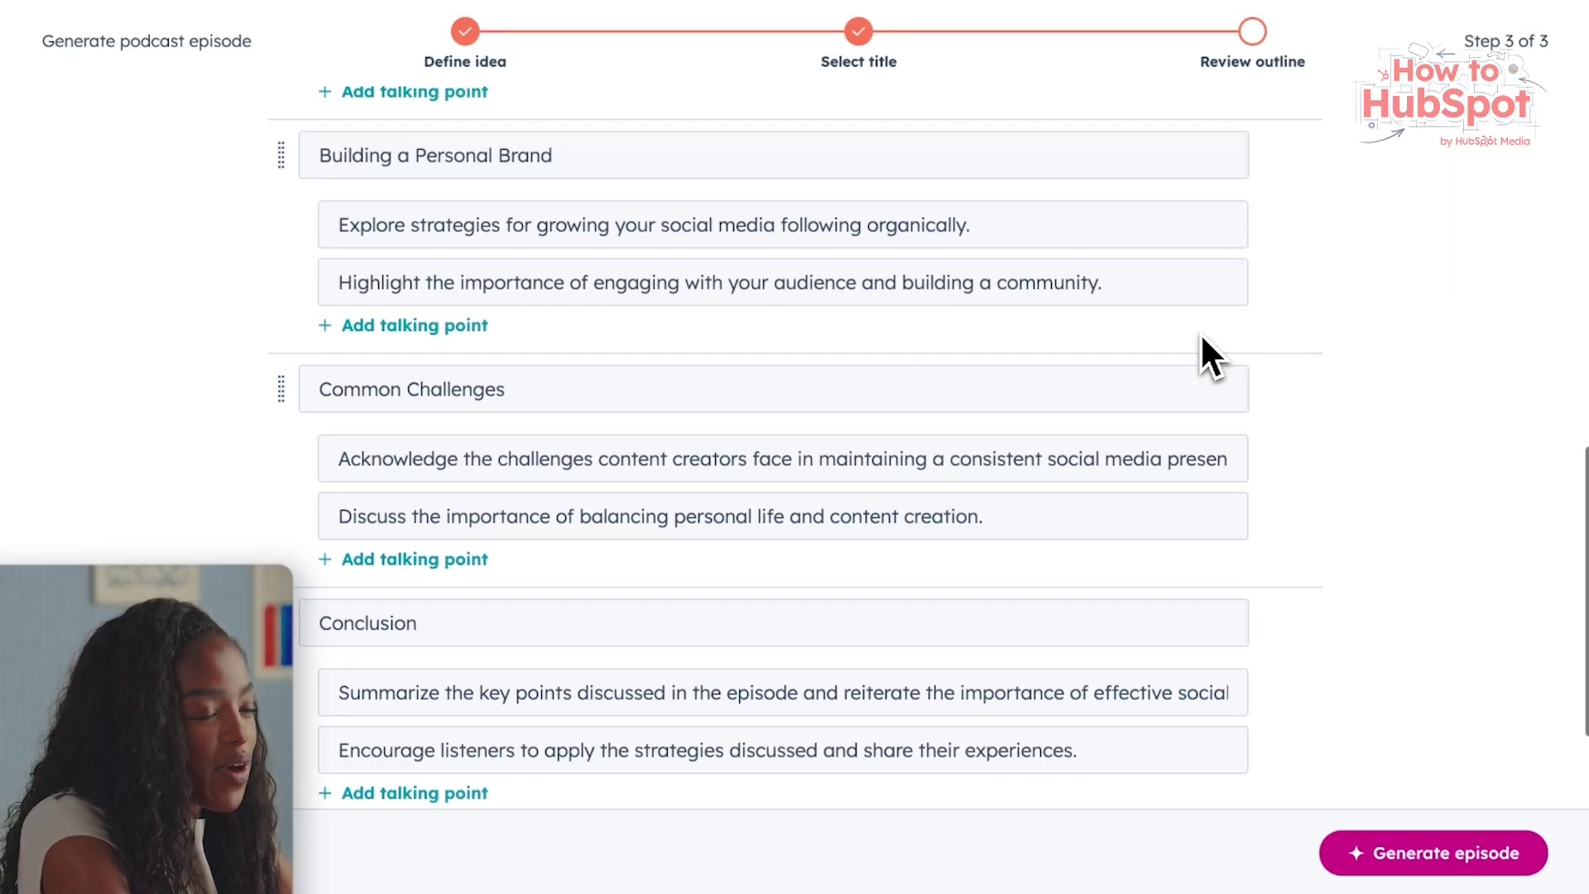
{"action": "scroll", "coordinate": [1201, 339], "scroll_direction": "up", "scroll_amount": 3}
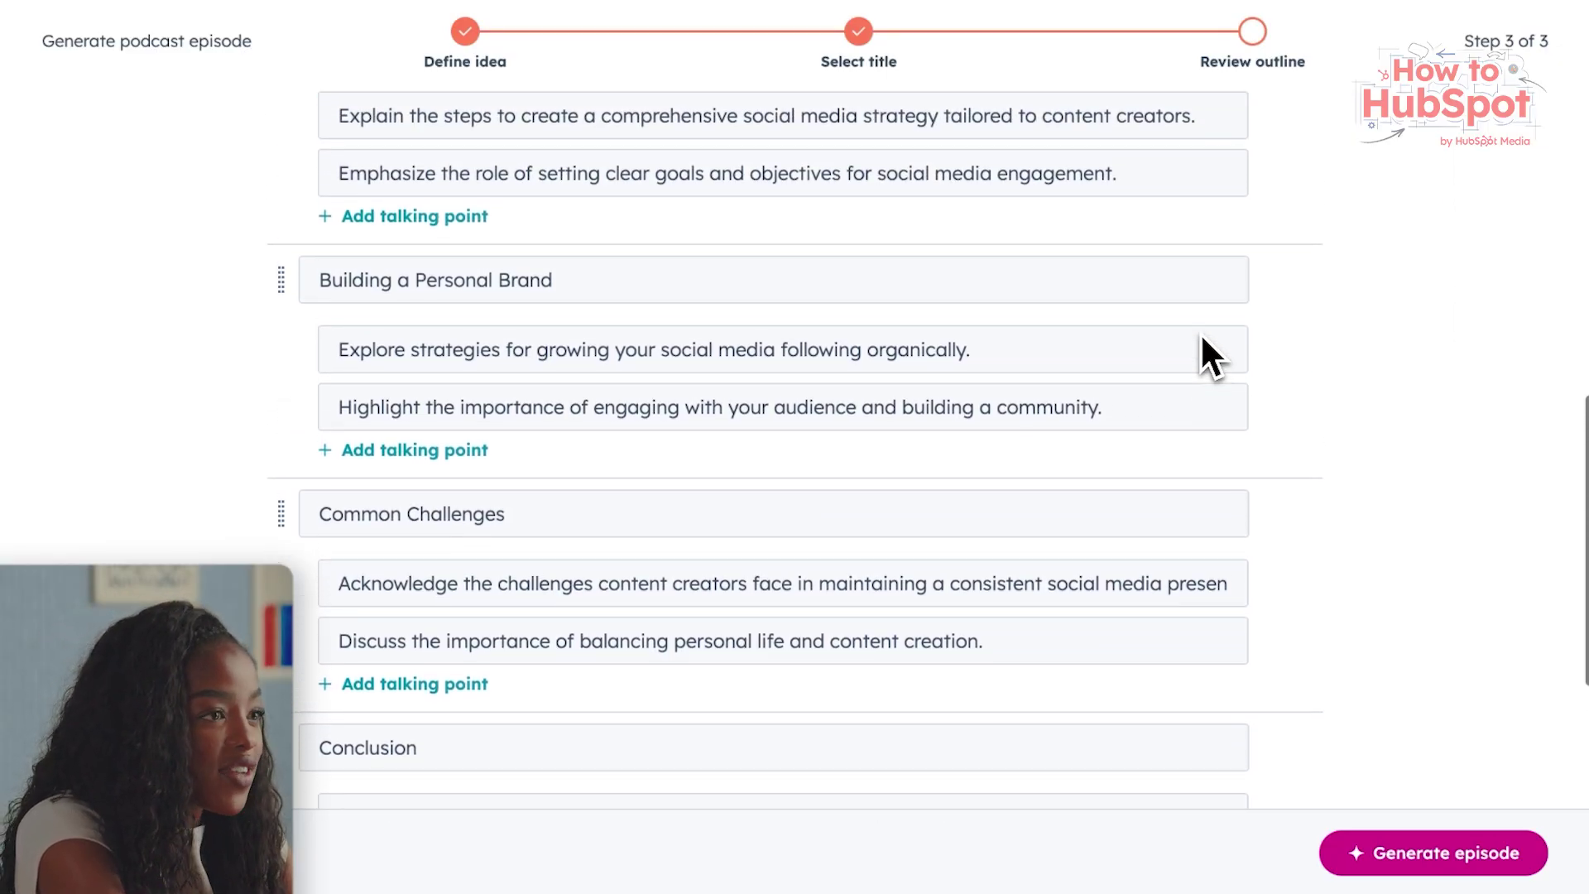
{"action": "scroll", "coordinate": [1200, 333], "scroll_direction": "up", "scroll_amount": 4}
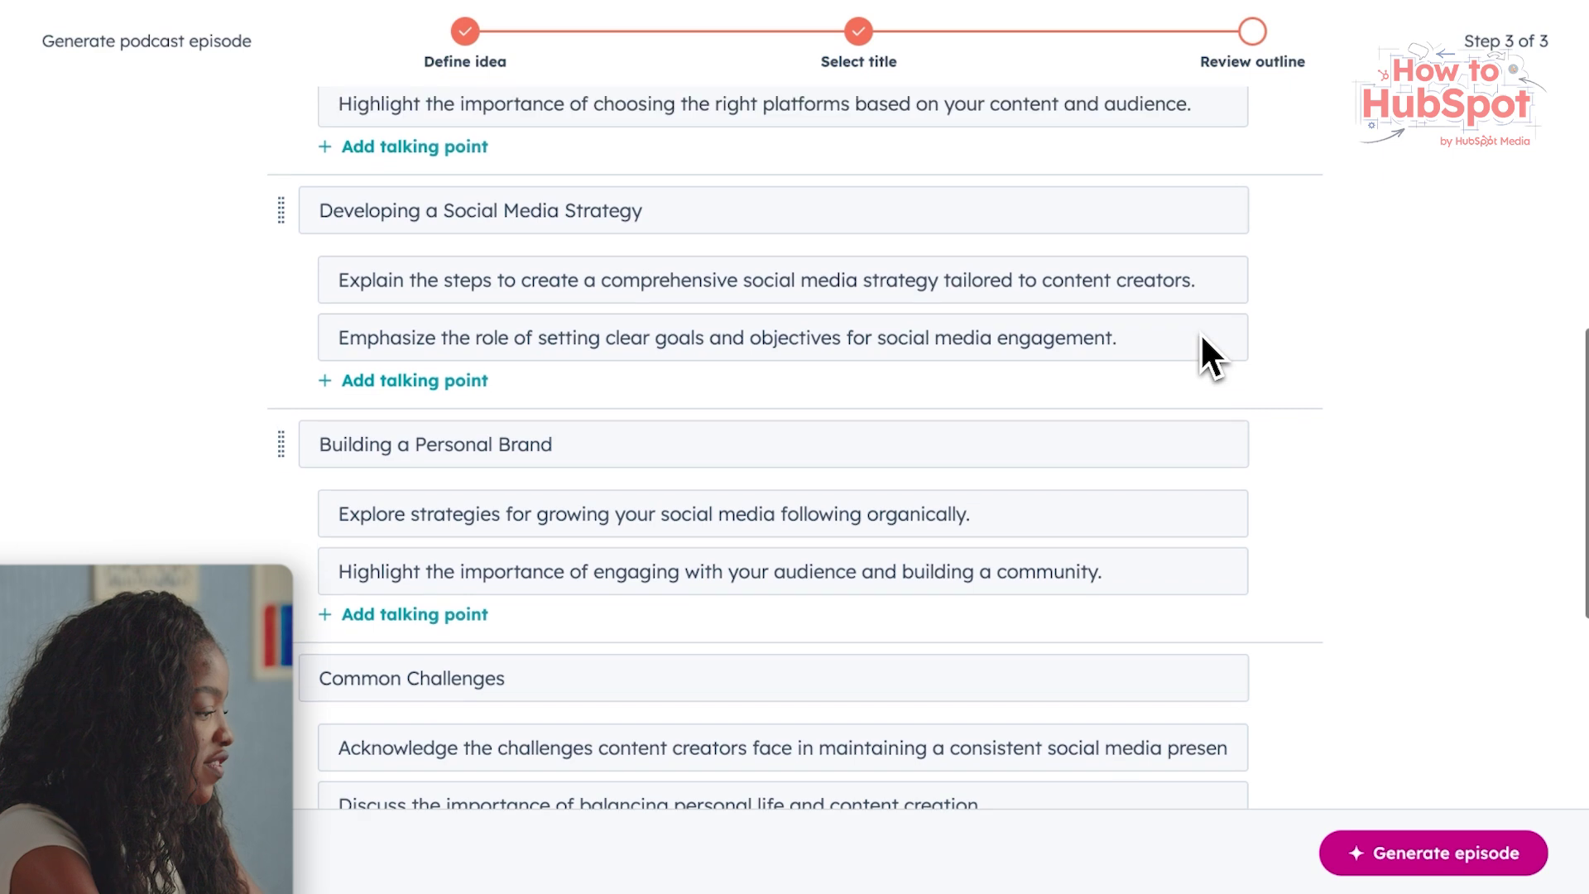
{"action": "scroll", "coordinate": [1208, 352], "scroll_direction": "up", "scroll_amount": 8}
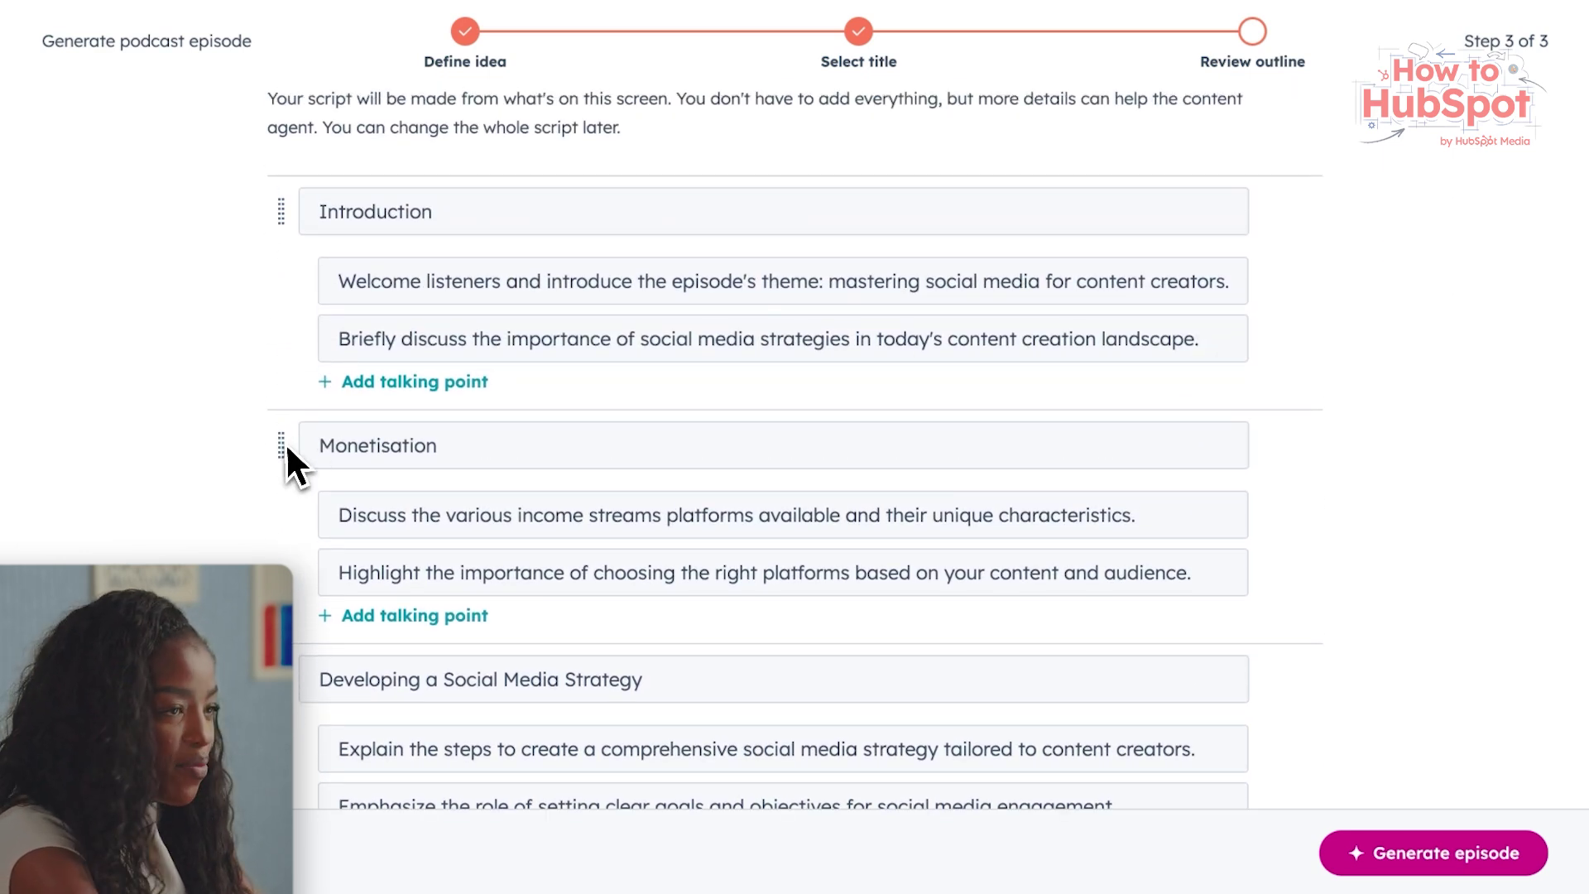
- Move the Building a Personal Brand section above Developing a Social Media Strategy in the outline
{"action": "scroll", "coordinate": [276, 448], "scroll_direction": "down", "scroll_amount": 3}
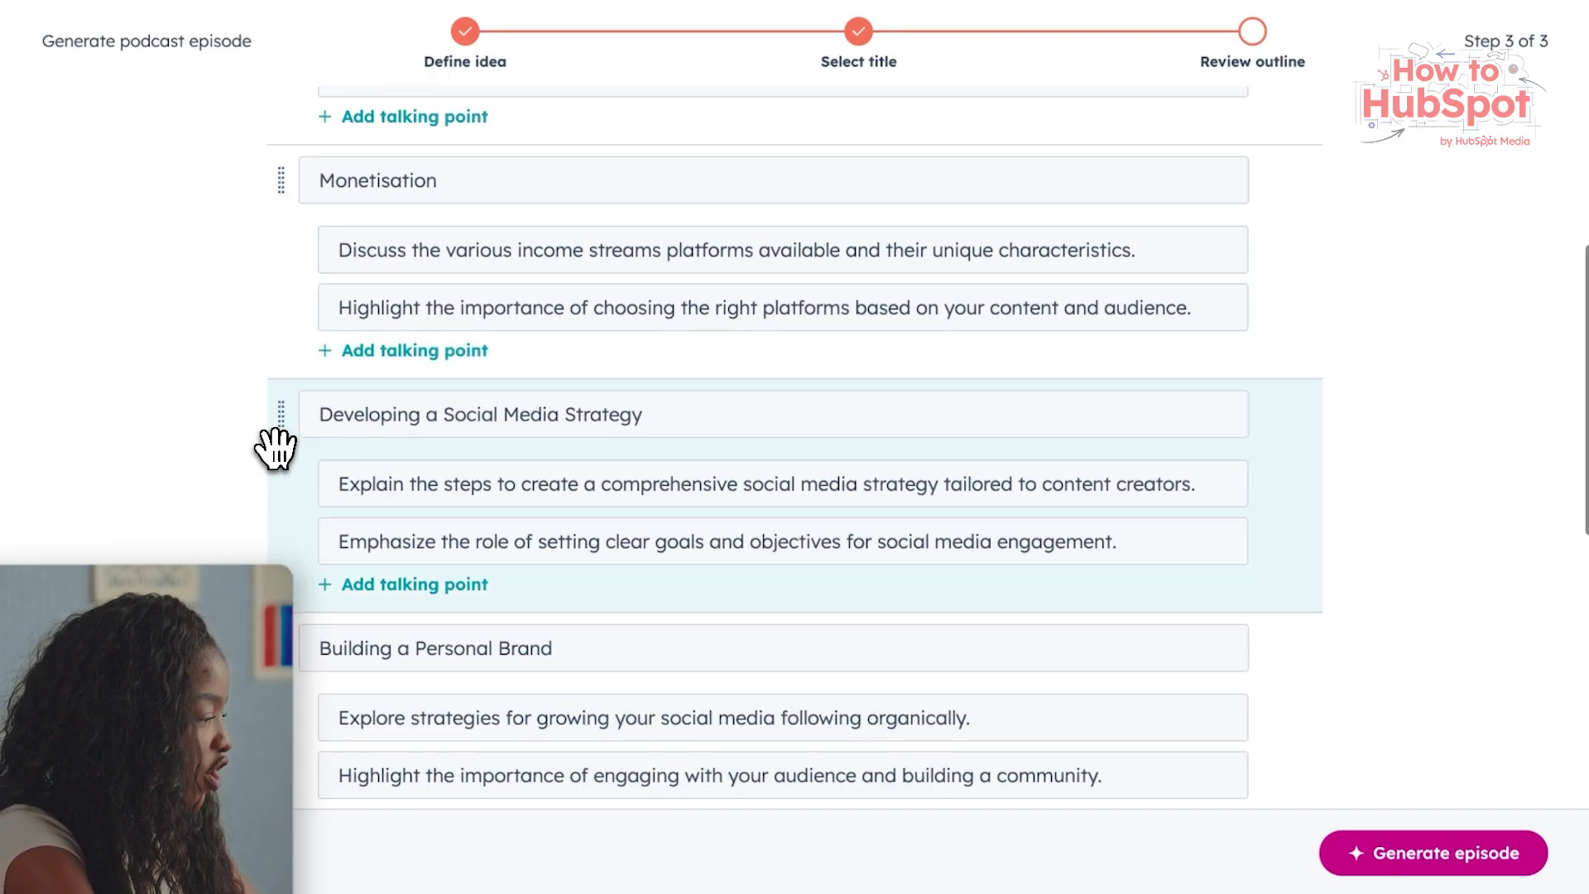
{"action": "scroll", "coordinate": [275, 448], "scroll_direction": "down", "scroll_amount": 2}
{"action": "left_click_drag", "start_coordinate": [282, 523], "coordinate": [285, 319]}
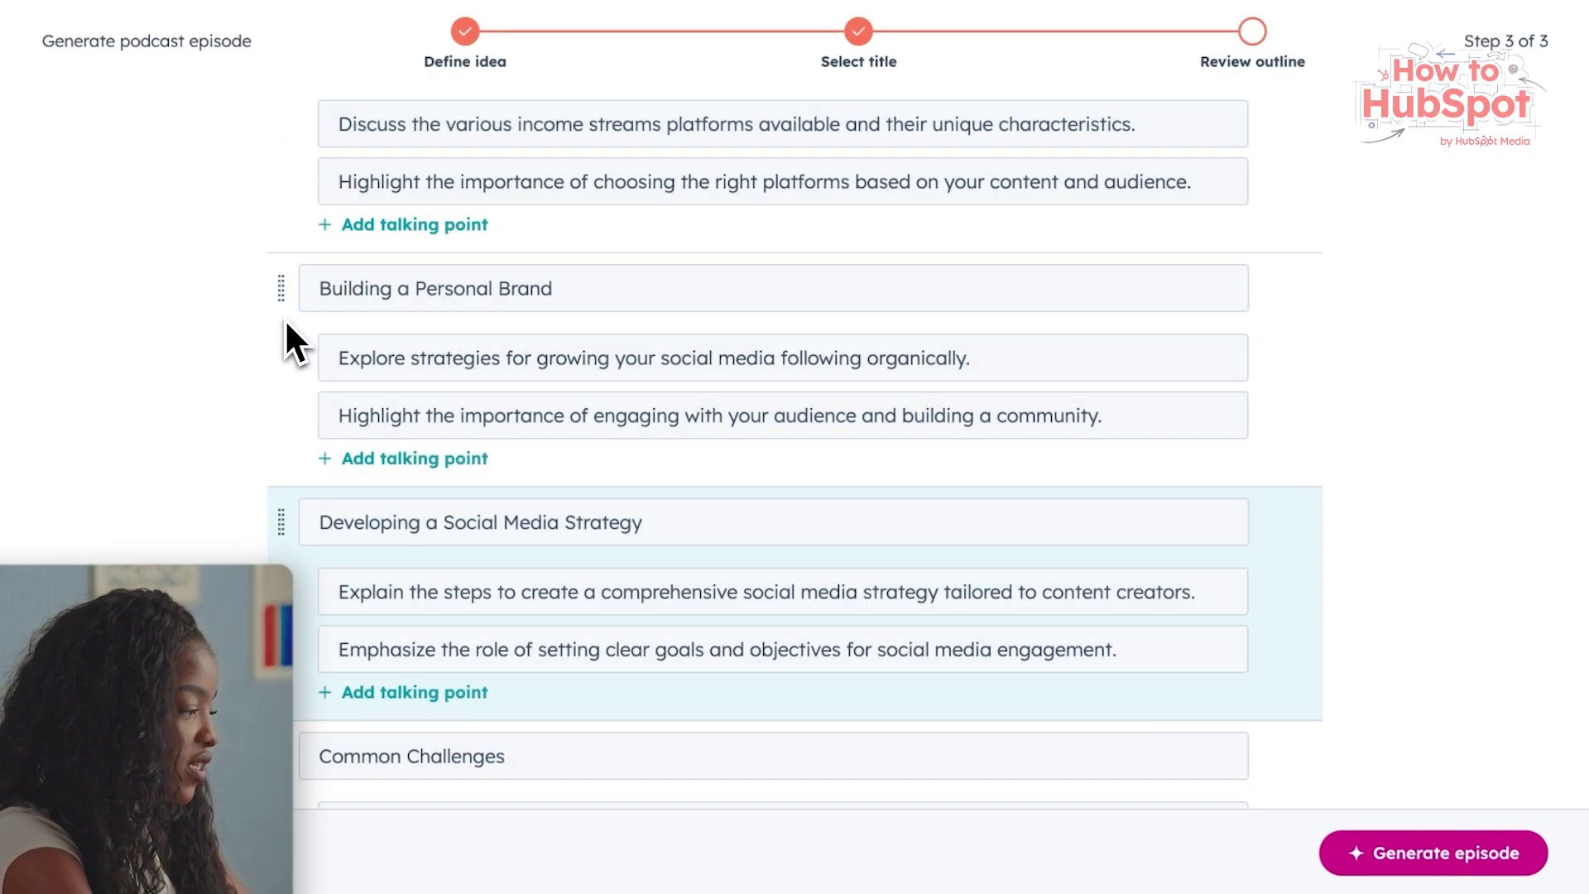
- Check the remaining outline sections down to the Conclusion and generate the podcast episode
{"action": "scroll", "coordinate": [414, 340], "scroll_direction": "down", "scroll_amount": 3}
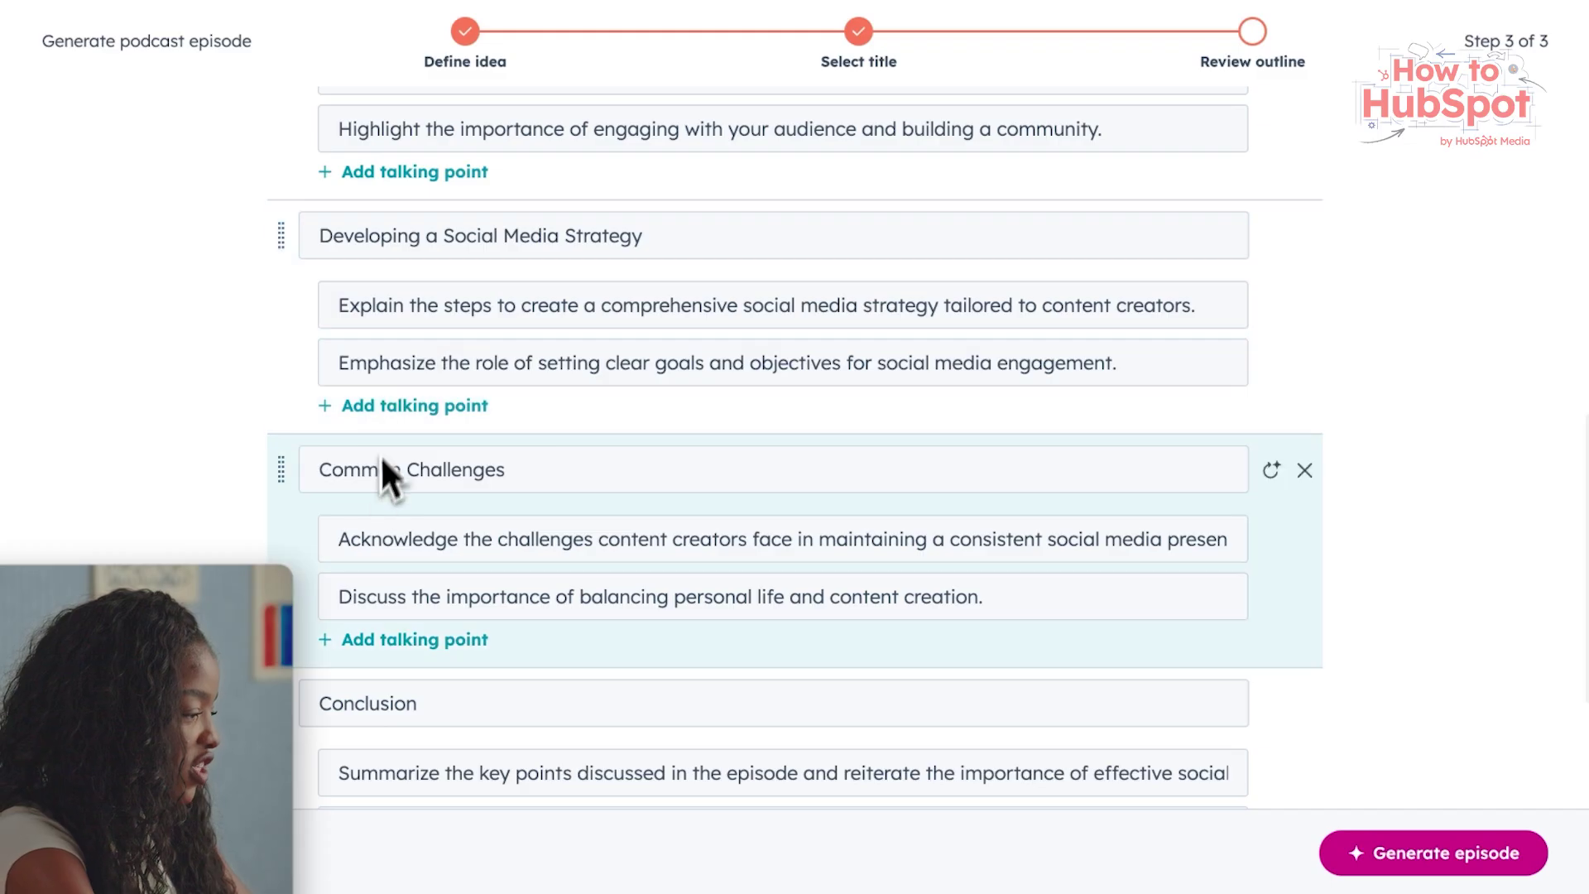
{"action": "scroll", "coordinate": [362, 512], "scroll_direction": "down", "scroll_amount": 3}
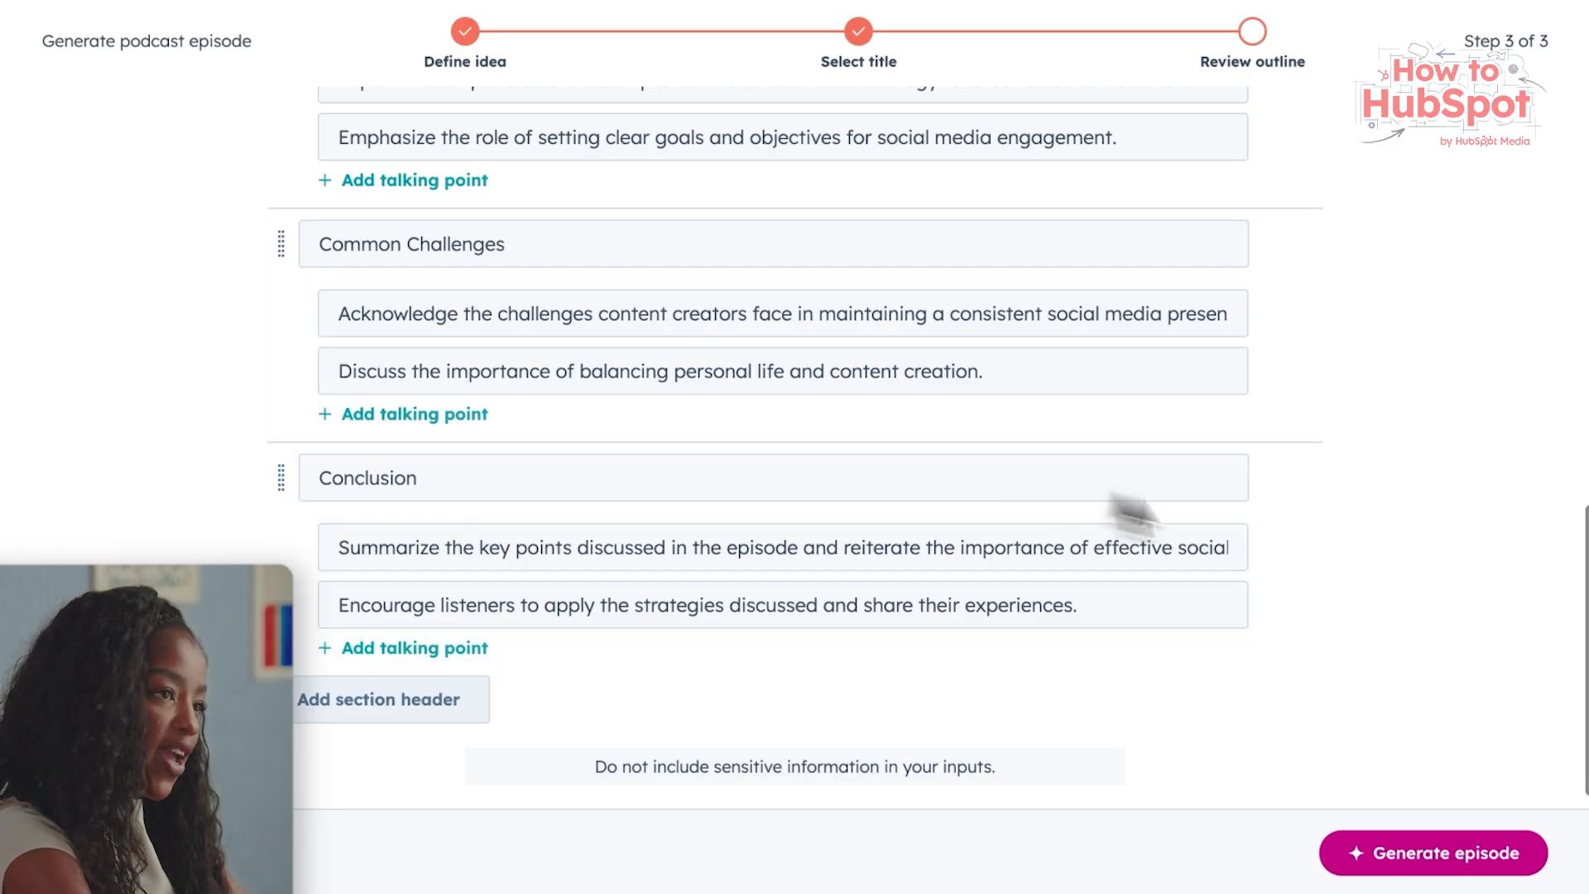
{"action": "left_click", "coordinate": [1422, 854]}
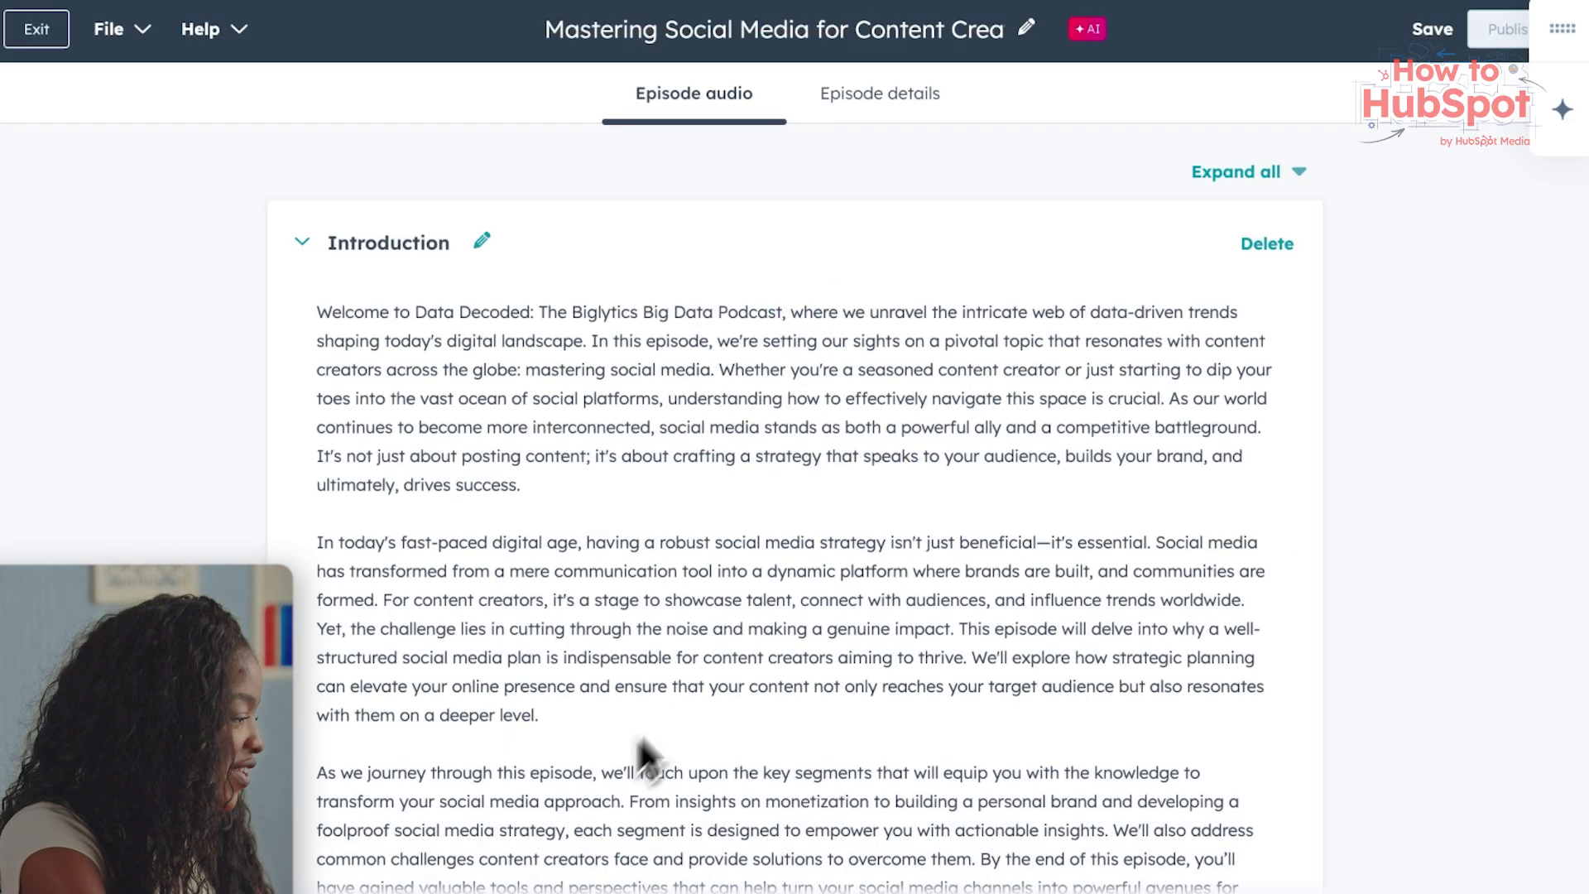
- Read through the generated episode script for the Introduction, Monetisation and Building a Personal Brand sections
{"action": "scroll", "coordinate": [1269, 430], "scroll_direction": "down", "scroll_amount": 3}
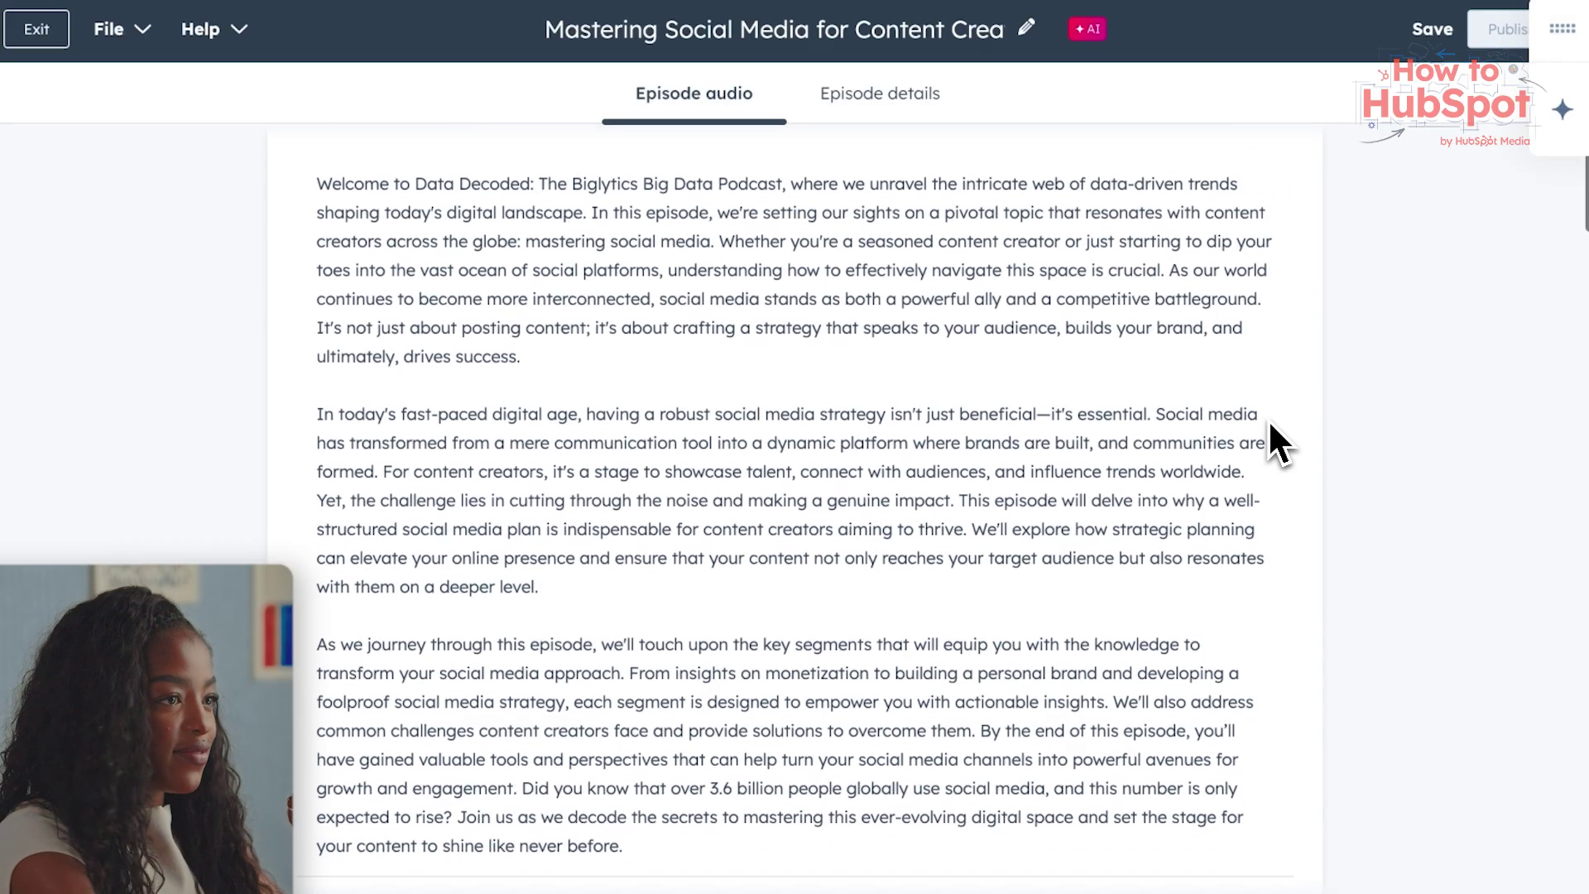
{"action": "scroll", "coordinate": [1270, 424], "scroll_direction": "down", "scroll_amount": 3}
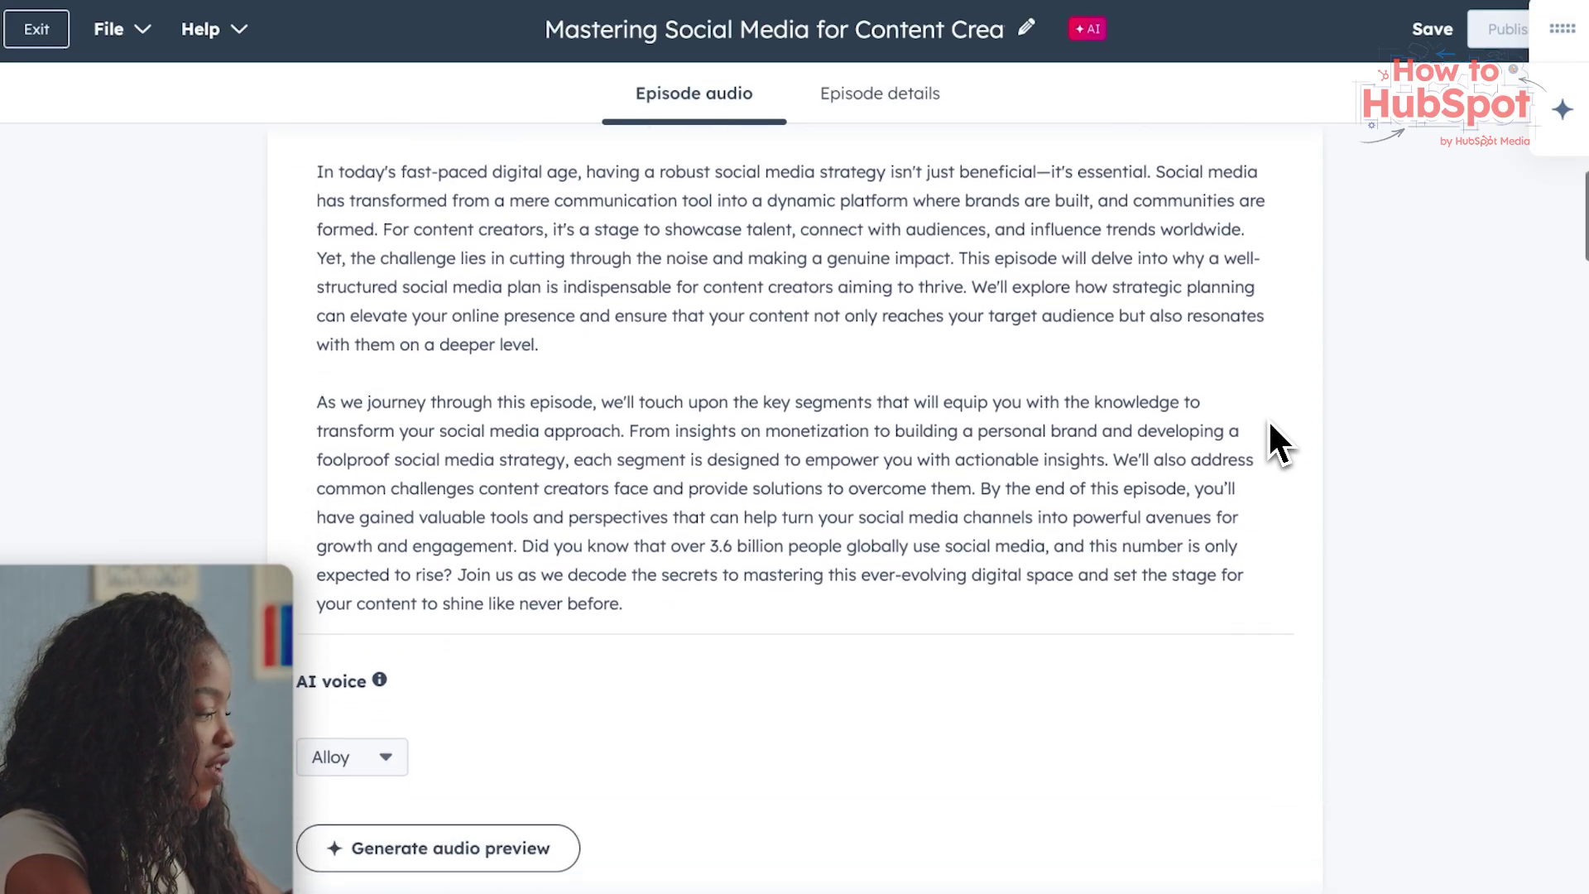
{"action": "scroll", "coordinate": [1270, 423], "scroll_direction": "down", "scroll_amount": 3}
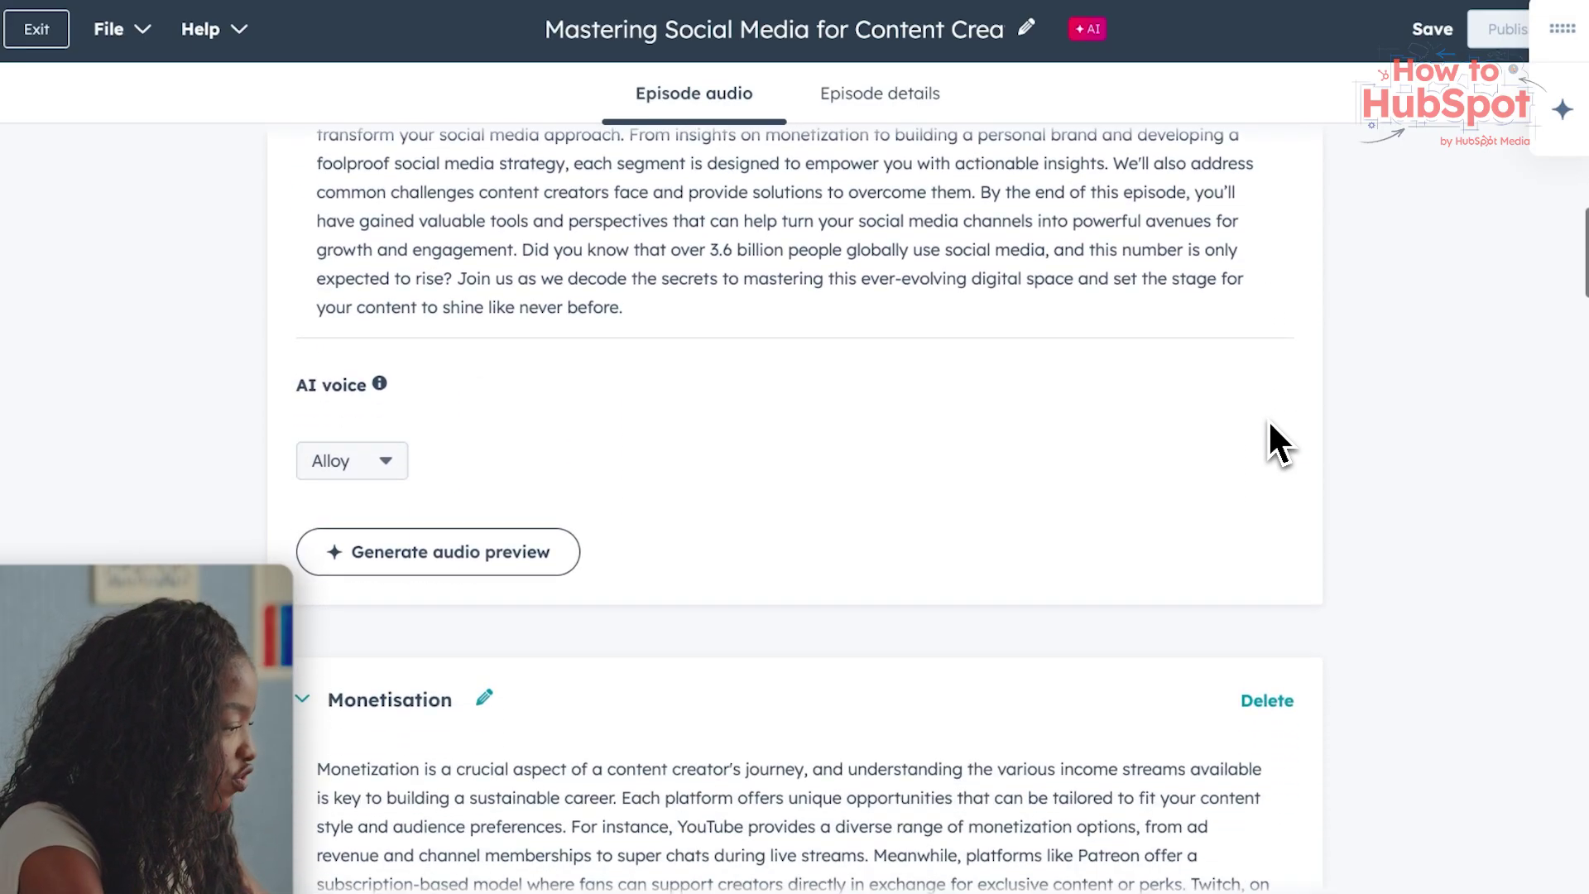
{"action": "scroll", "coordinate": [1270, 424], "scroll_direction": "down", "scroll_amount": 5}
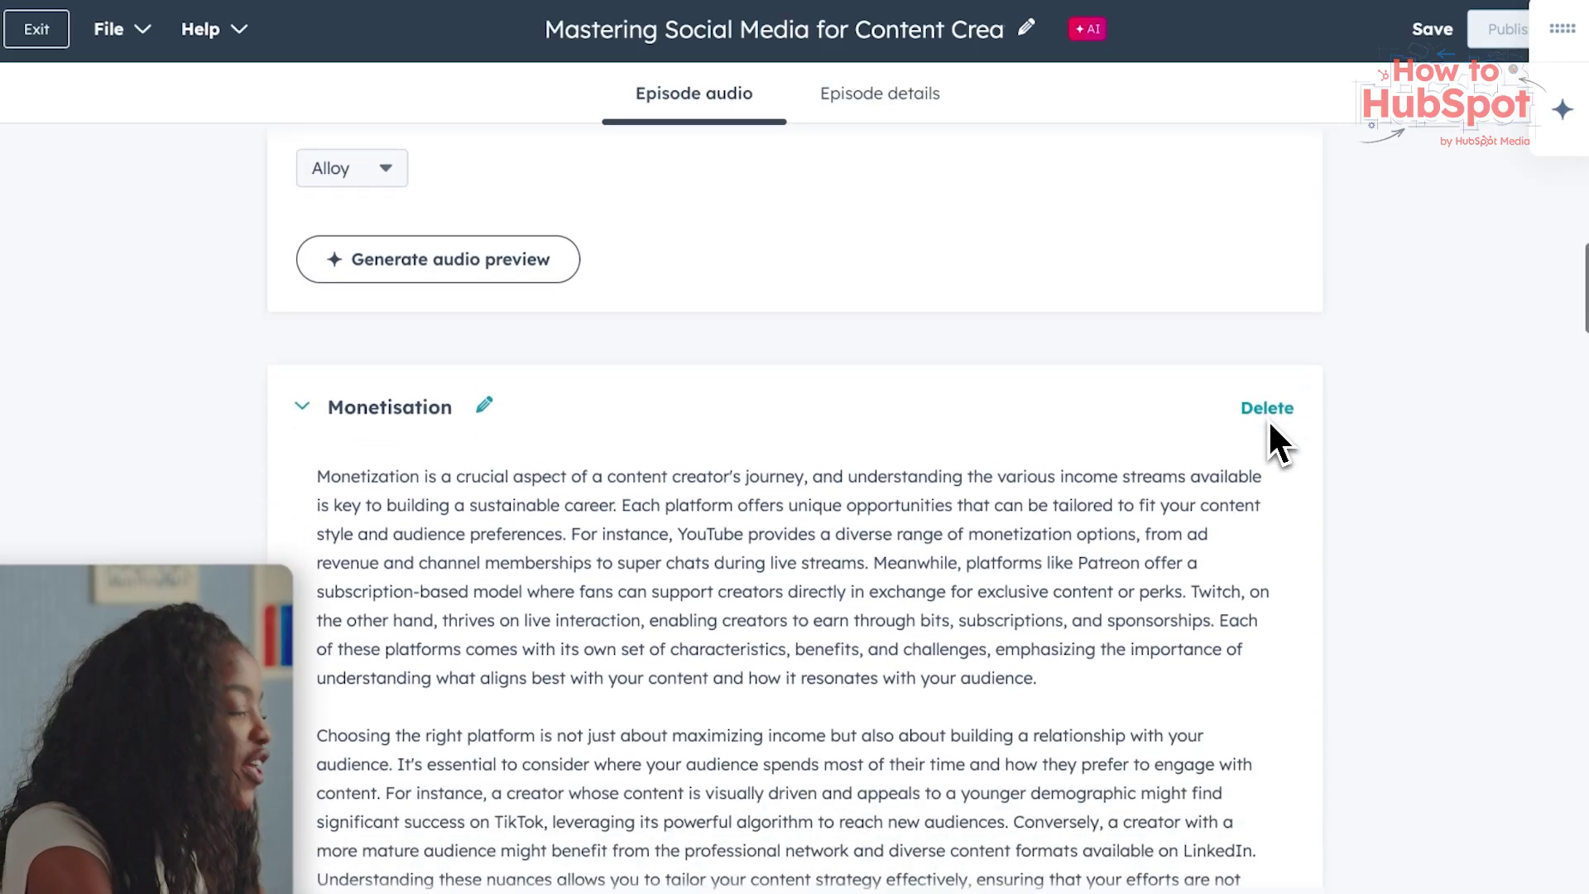
{"action": "scroll", "coordinate": [1269, 423], "scroll_direction": "down", "scroll_amount": 3}
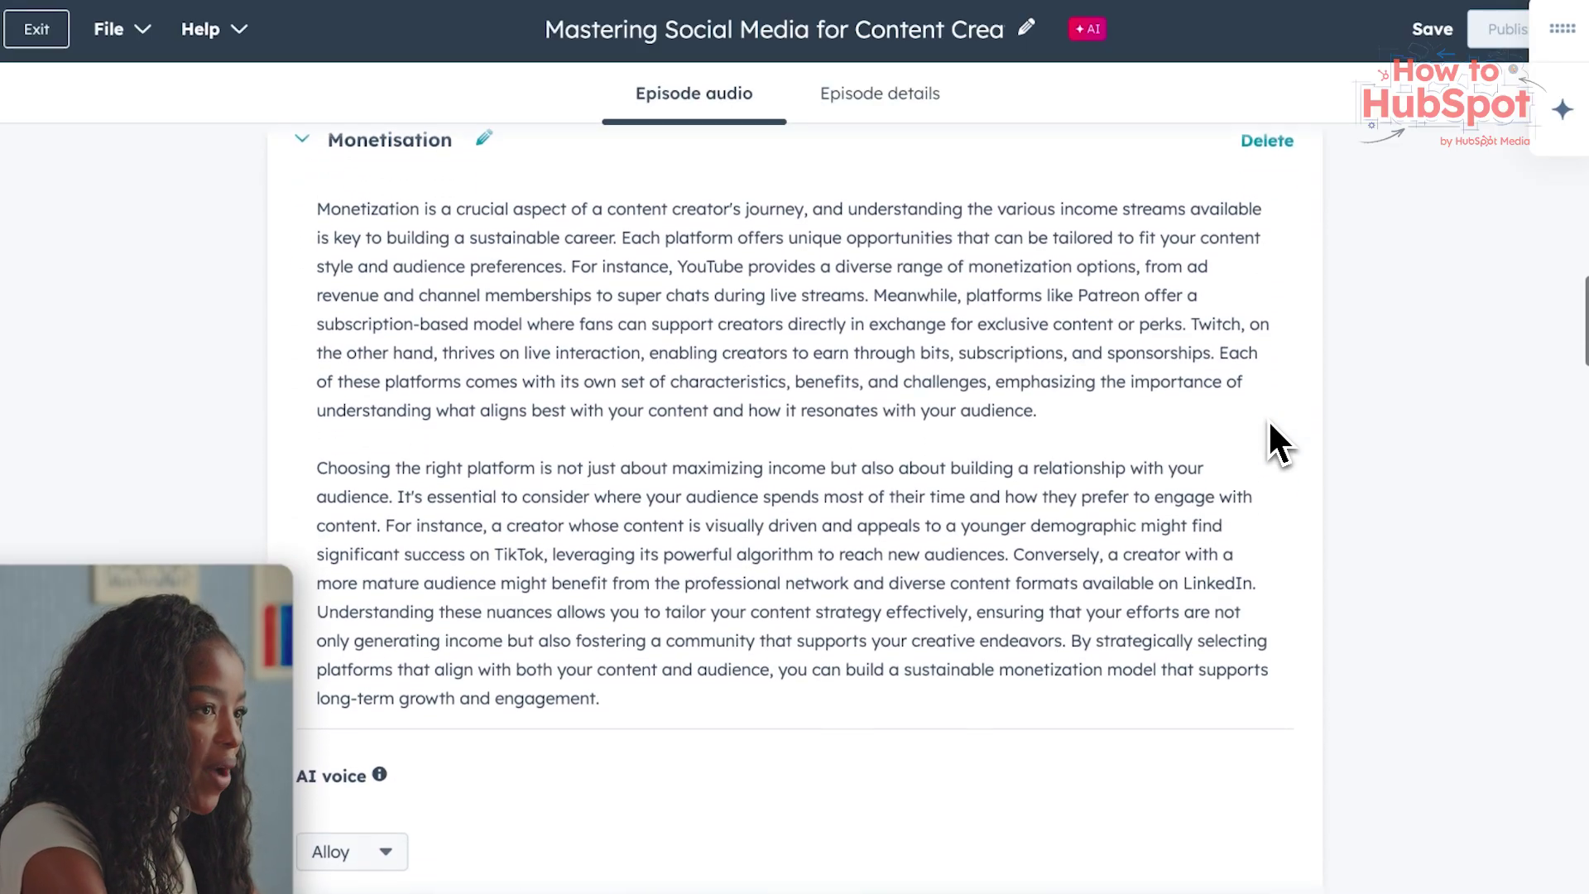
{"action": "scroll", "coordinate": [1270, 424], "scroll_direction": "down", "scroll_amount": 4}
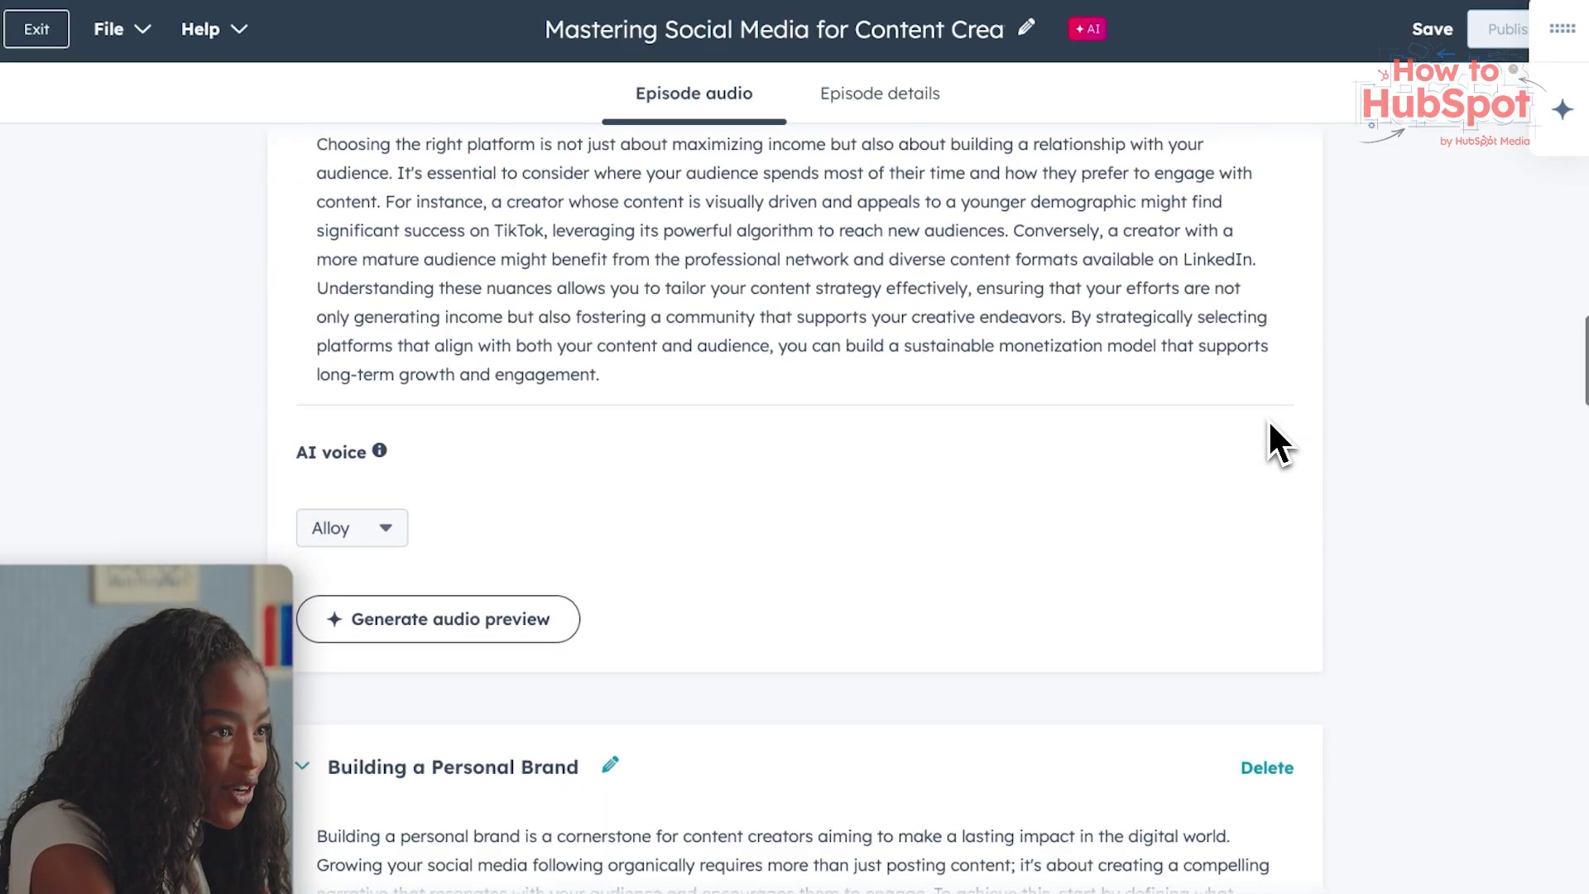
{"action": "scroll", "coordinate": [1270, 424], "scroll_direction": "down", "scroll_amount": 4}
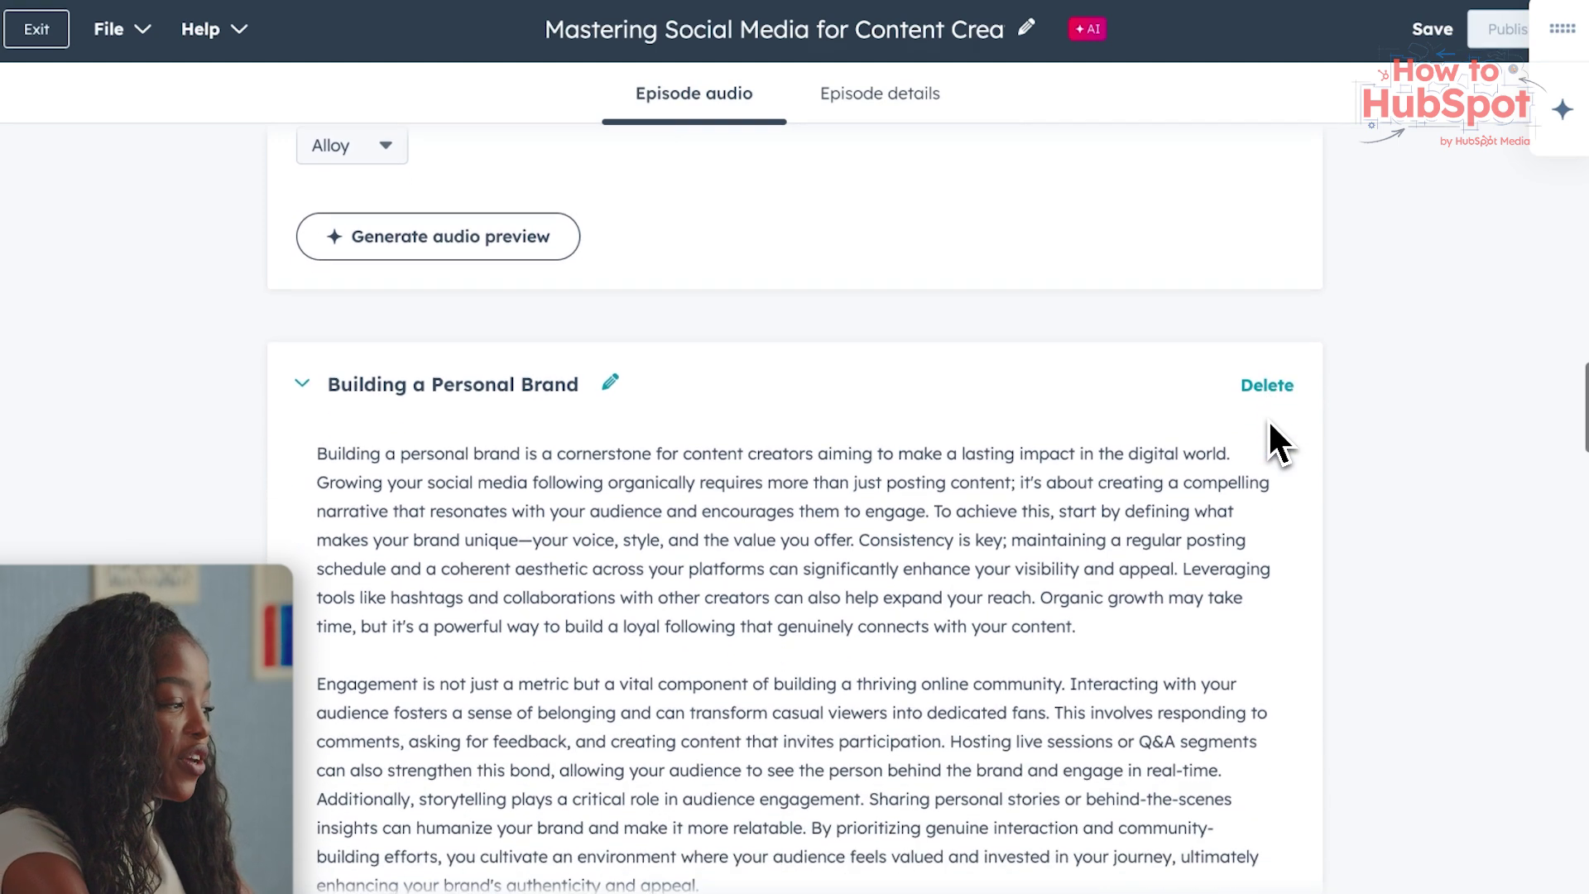
{"action": "scroll", "coordinate": [1269, 423], "scroll_direction": "down", "scroll_amount": 2}
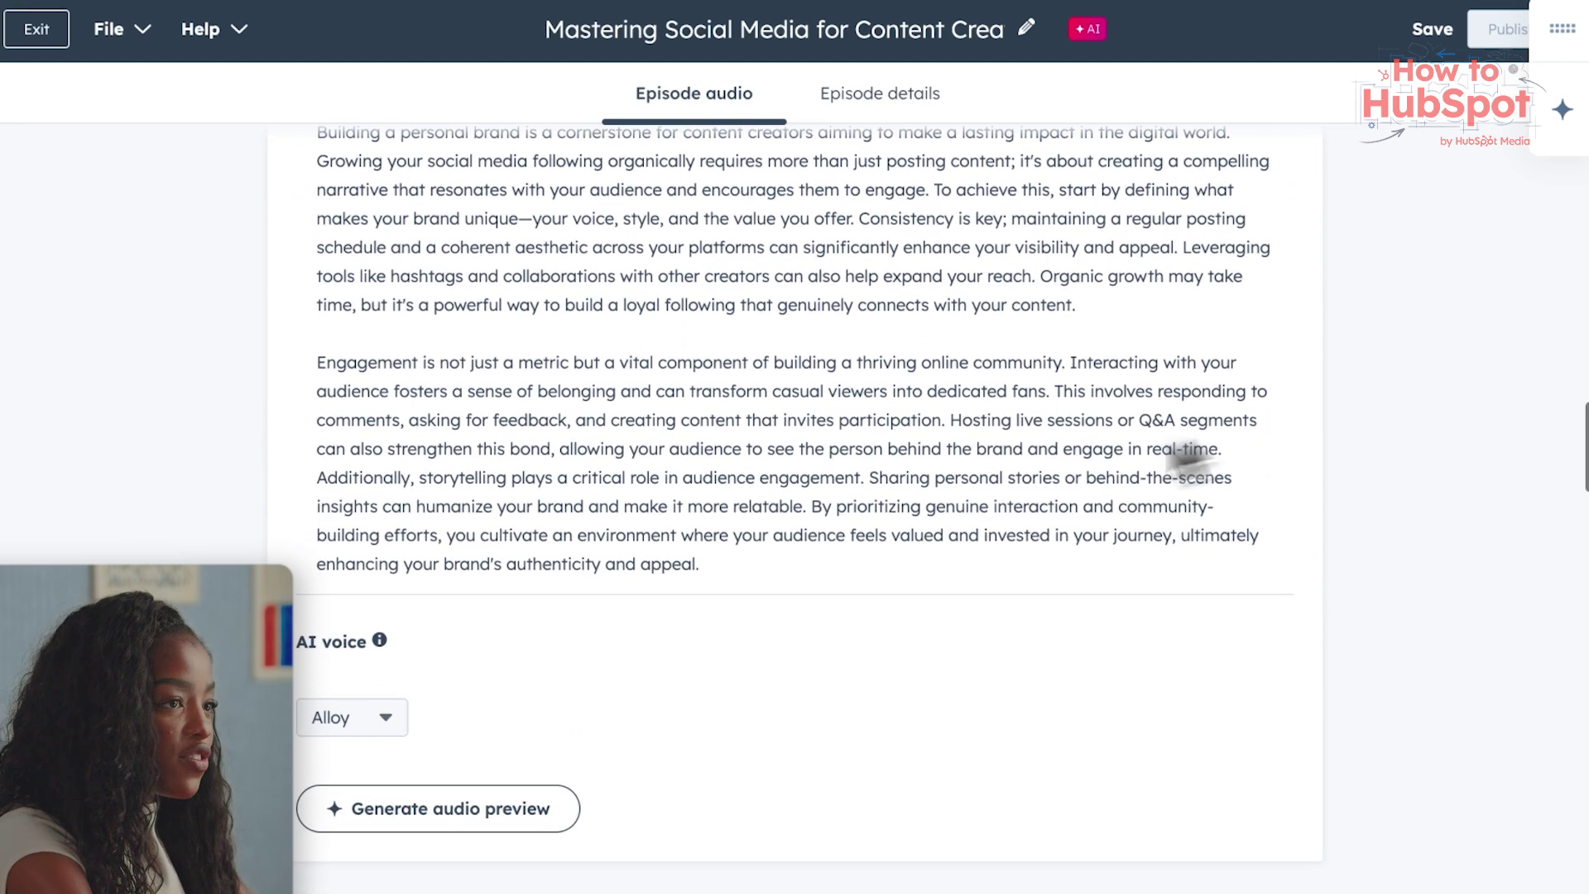
- Examine the AI voices, accents and styles offered for the Building a Personal Brand section
{"action": "scroll", "coordinate": [463, 612], "scroll_direction": "down", "scroll_amount": 3}
{"action": "left_click", "coordinate": [386, 516]}
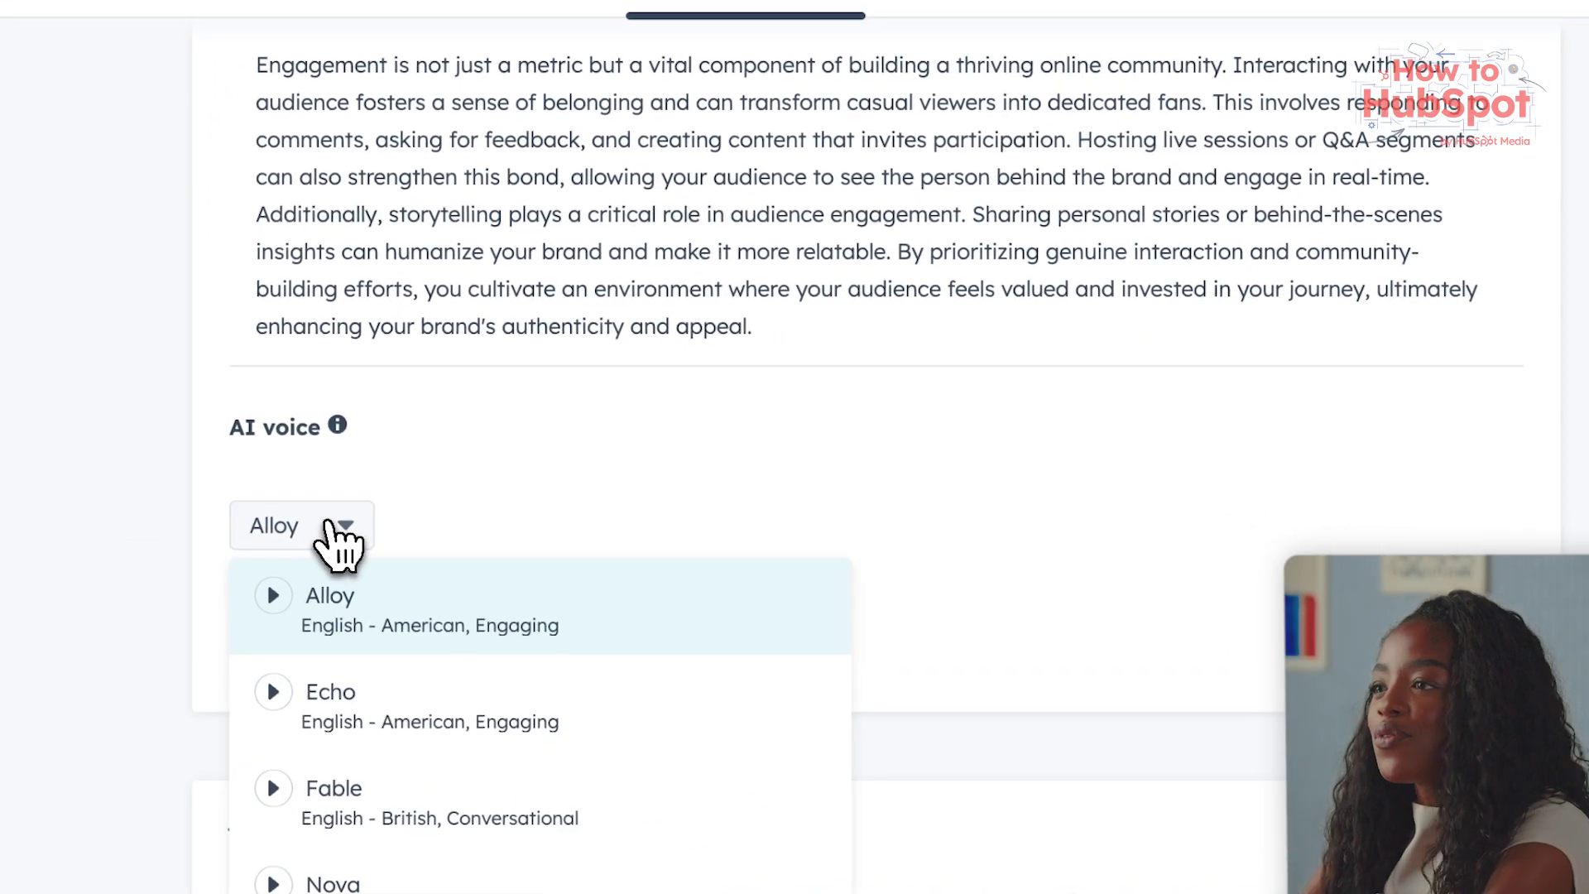
{"action": "scroll", "coordinate": [452, 566], "scroll_direction": "down", "scroll_amount": 2}
{"action": "scroll", "coordinate": [496, 575], "scroll_direction": "down", "scroll_amount": 4}
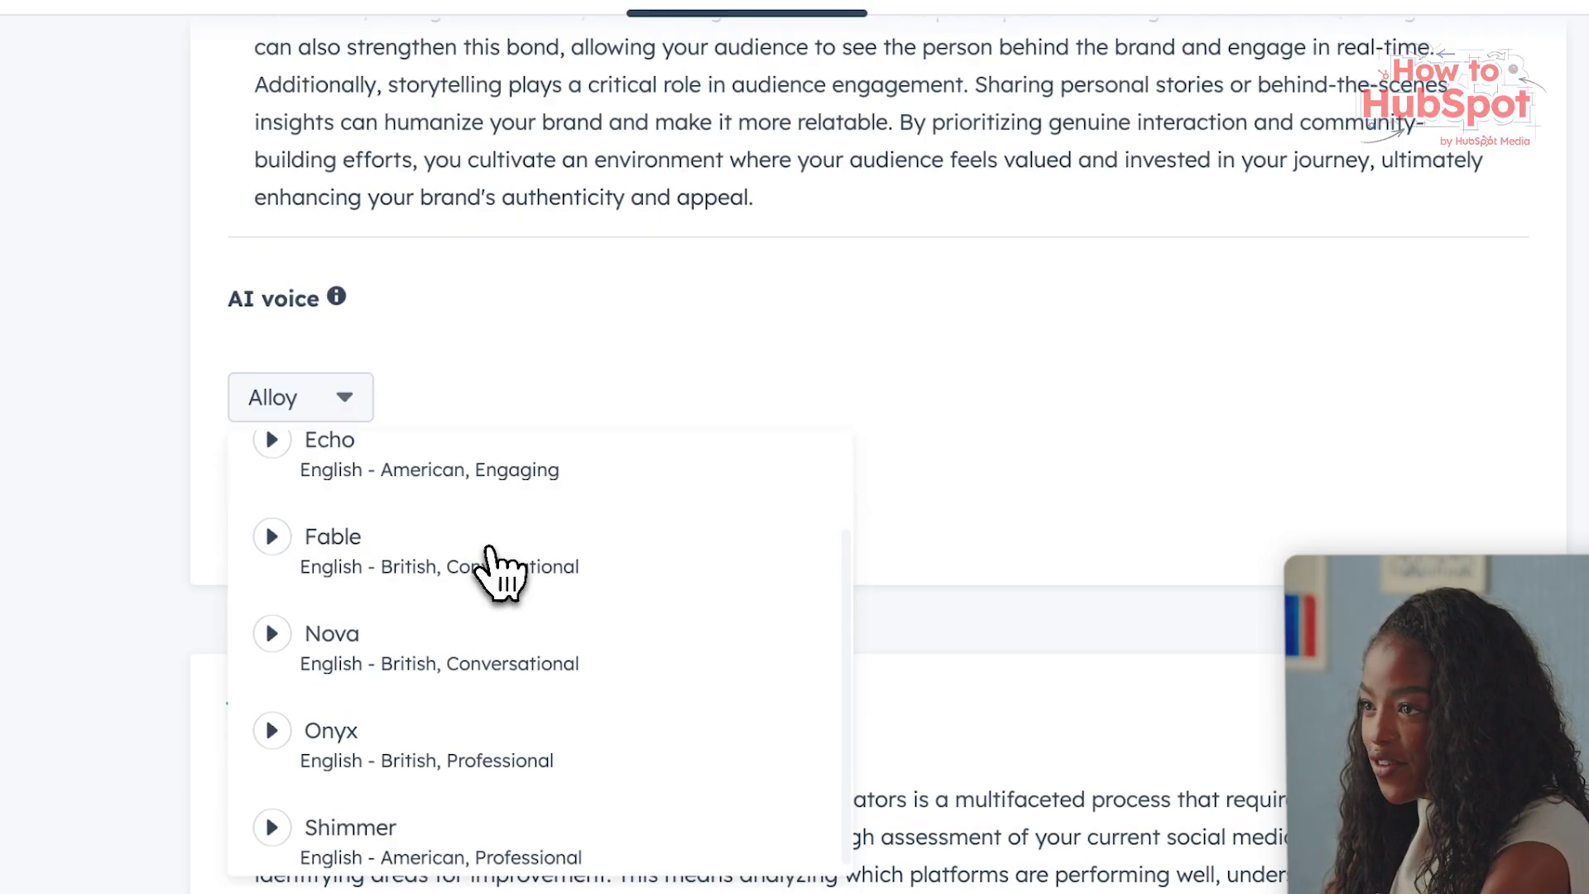
{"action": "scroll", "coordinate": [548, 399], "scroll_direction": "up", "scroll_amount": 2}
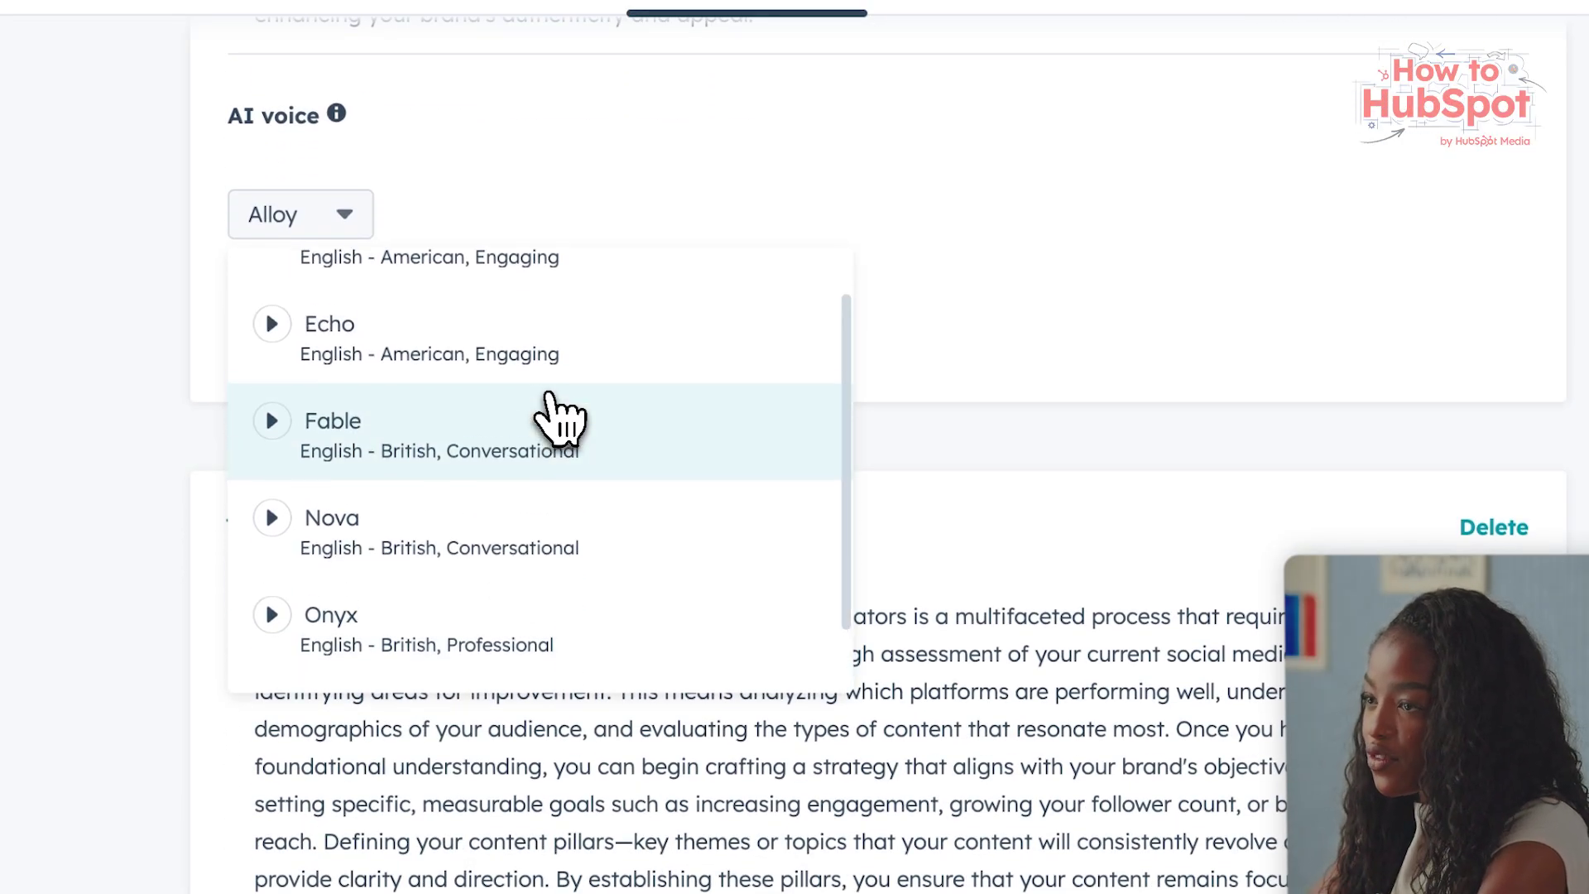
{"action": "scroll", "coordinate": [548, 397], "scroll_direction": "down", "scroll_amount": 2}
{"action": "left_click", "coordinate": [1075, 302]}
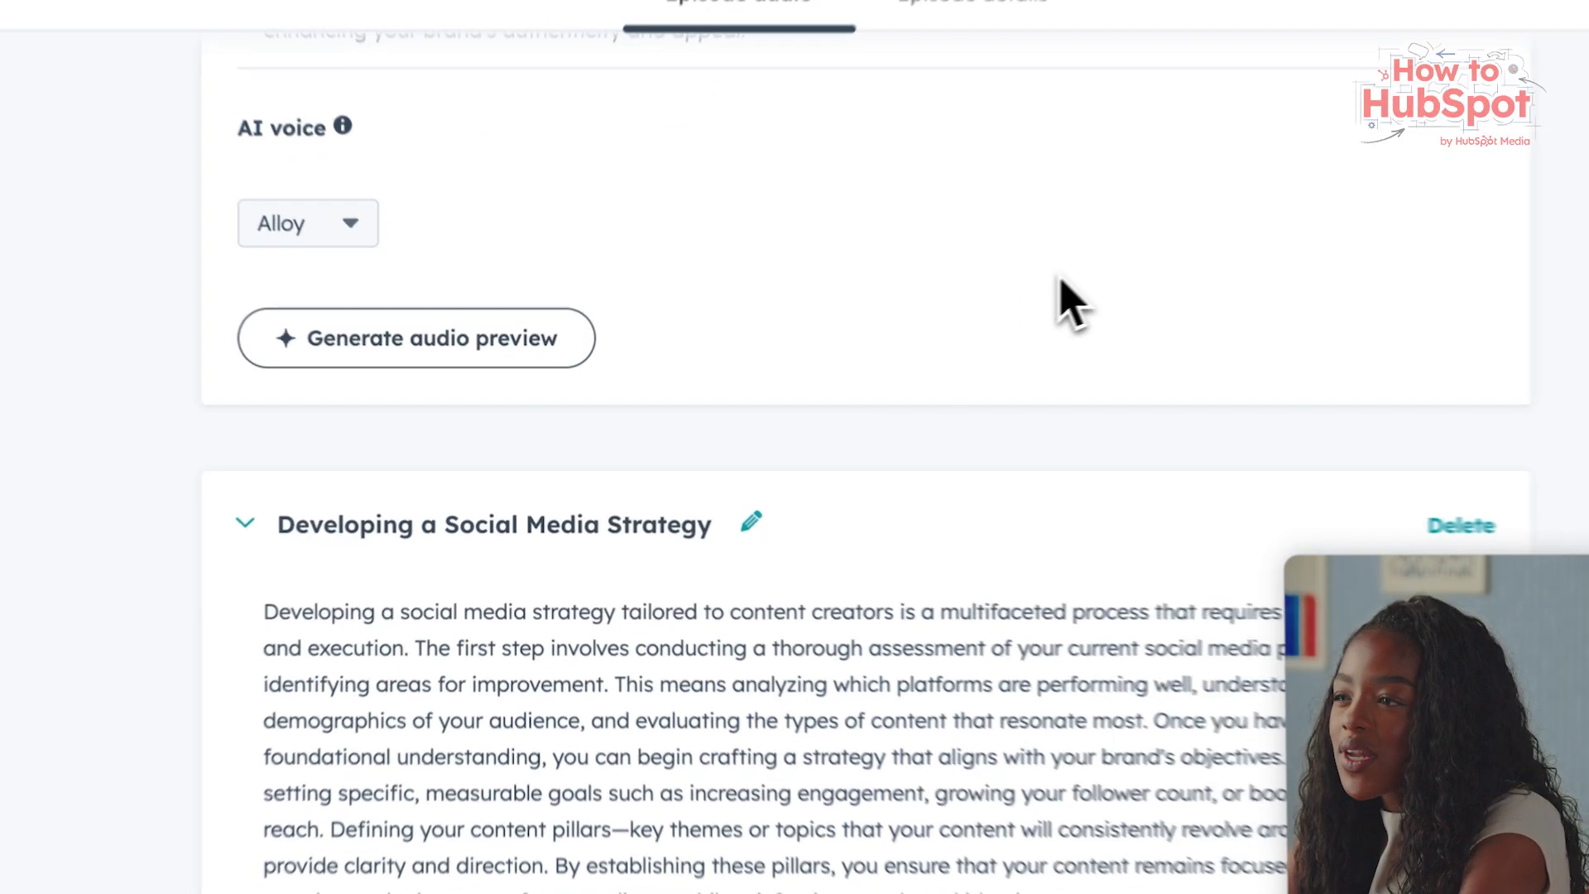
- Look over the rest of the script, then open the episode details and view the image, transcript and campaign settings
{"action": "scroll", "coordinate": [1084, 342], "scroll_direction": "down", "scroll_amount": 7}
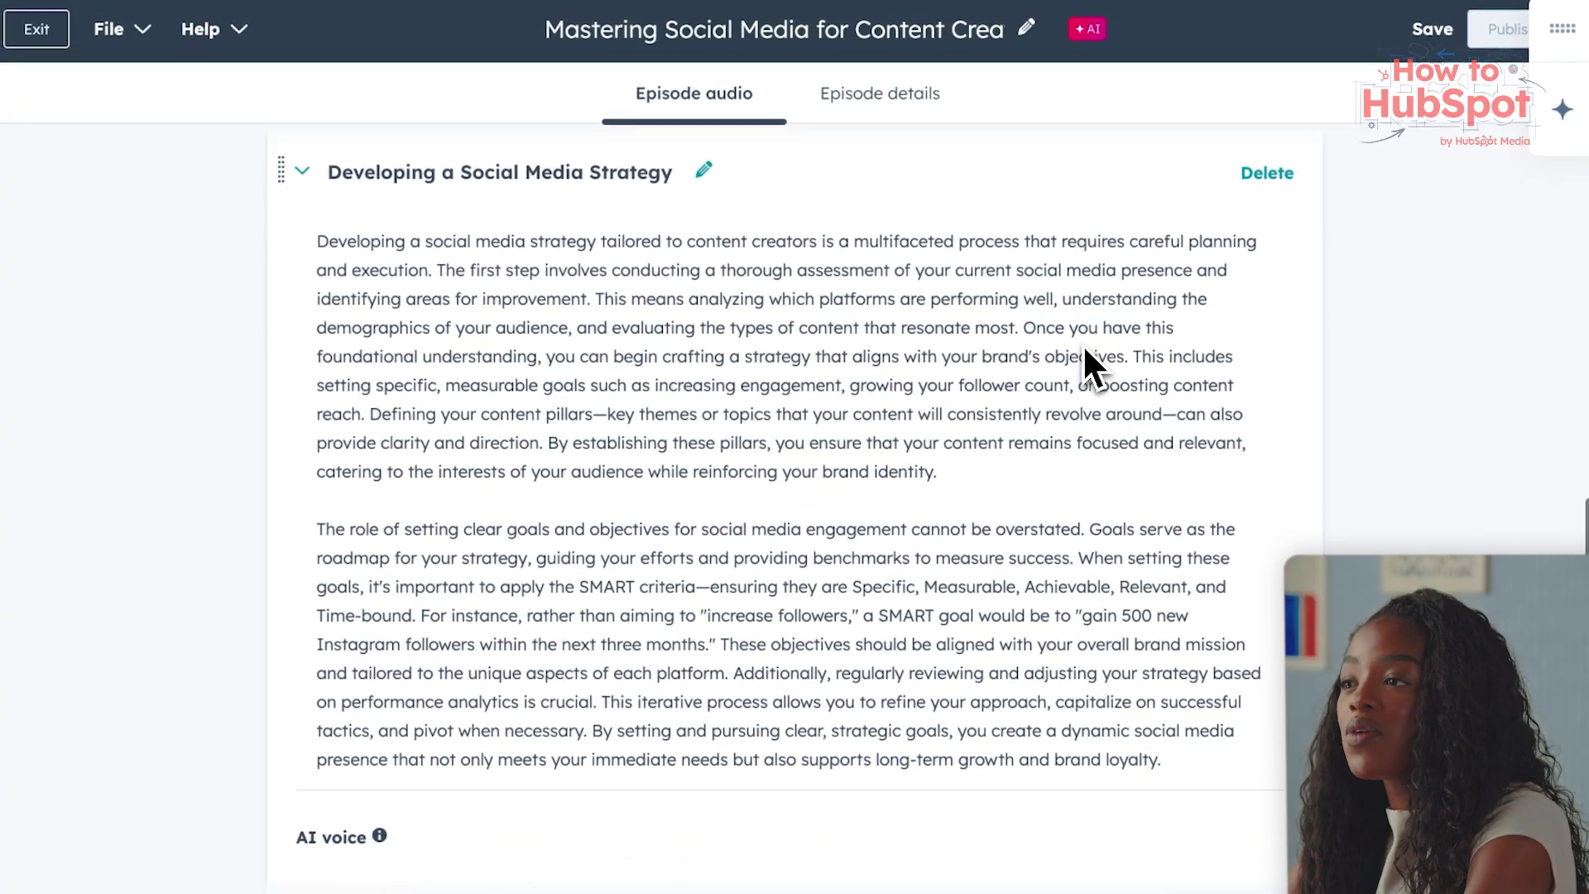
{"action": "scroll", "coordinate": [1083, 347], "scroll_direction": "down", "scroll_amount": 9}
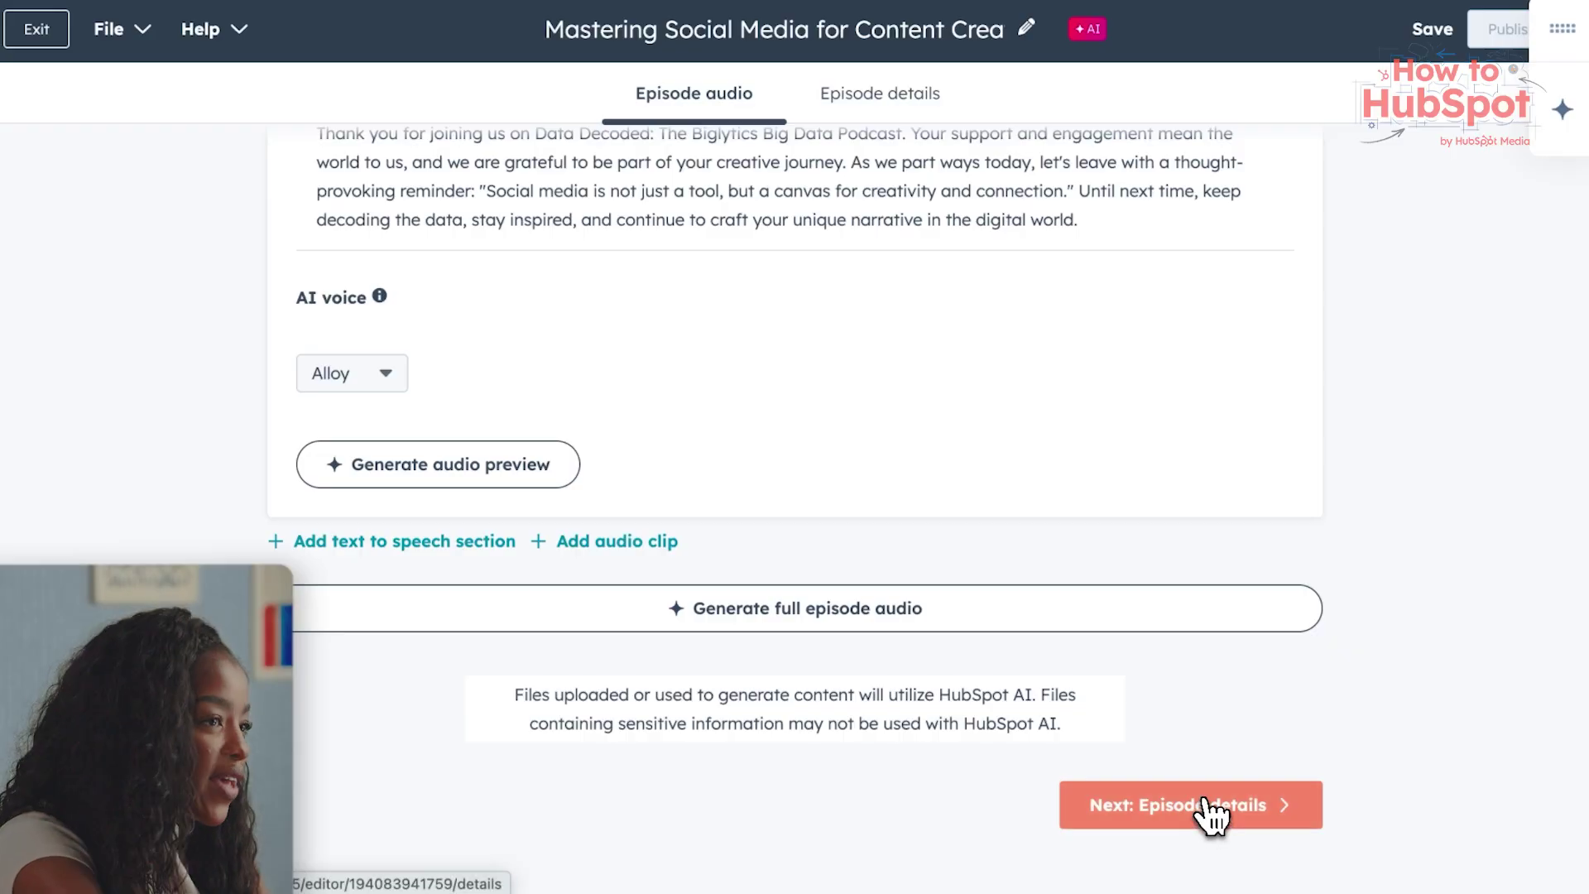
{"action": "left_click", "coordinate": [1201, 806]}
{"action": "scroll", "coordinate": [1170, 496], "scroll_direction": "down", "scroll_amount": 2}
{"action": "scroll", "coordinate": [1168, 381], "scroll_direction": "up", "scroll_amount": 4}
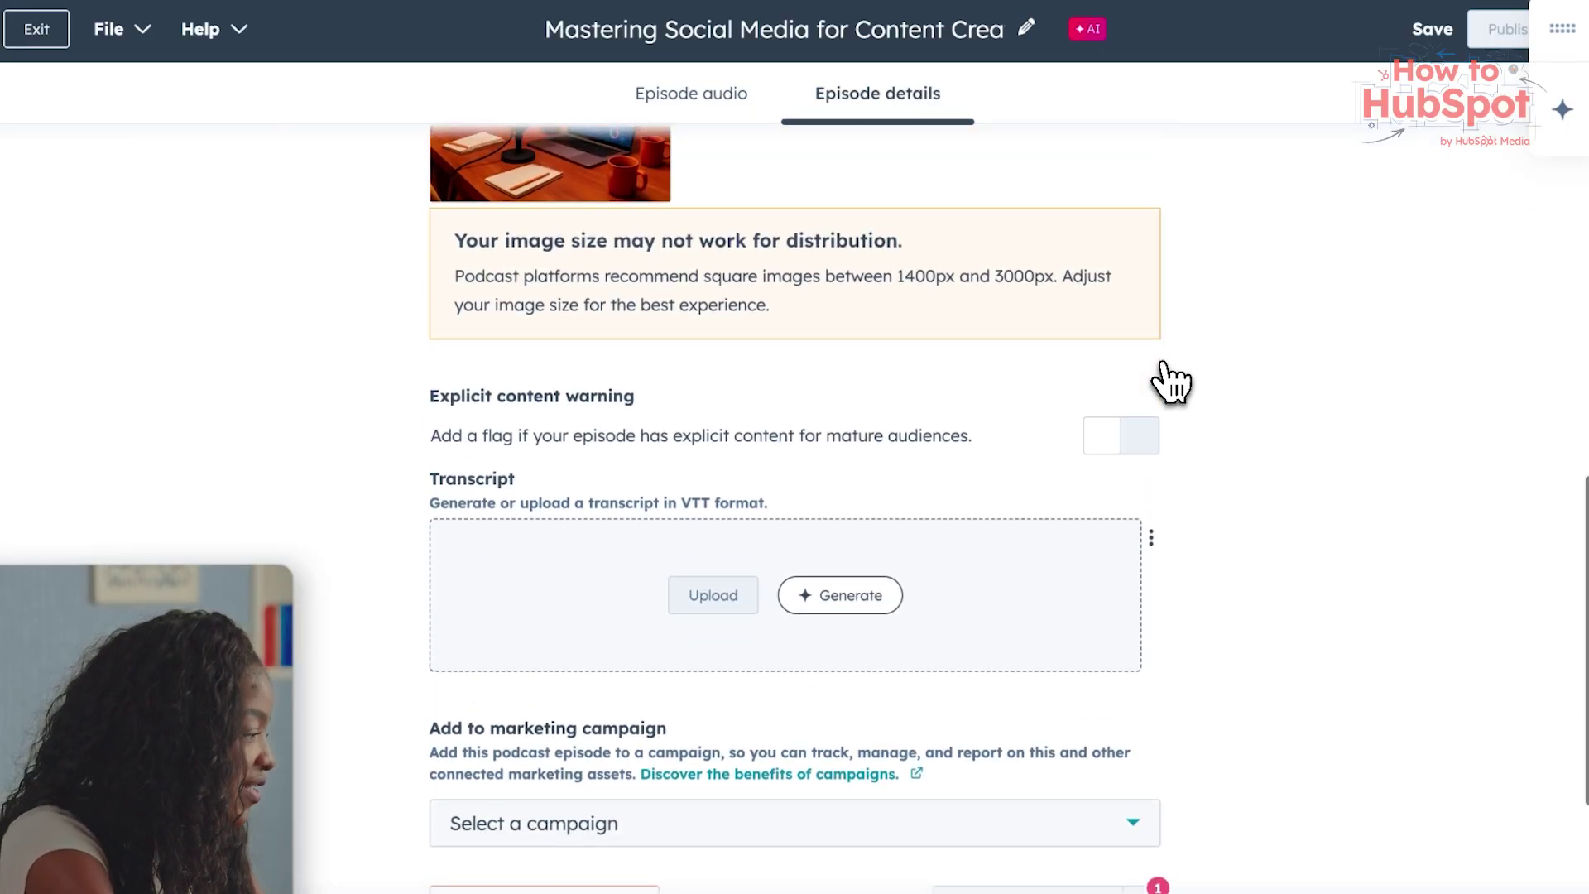
- Review the podcast episode's title, full description and artwork in the episode details
{"action": "scroll", "coordinate": [993, 355], "scroll_direction": "up", "scroll_amount": 4}
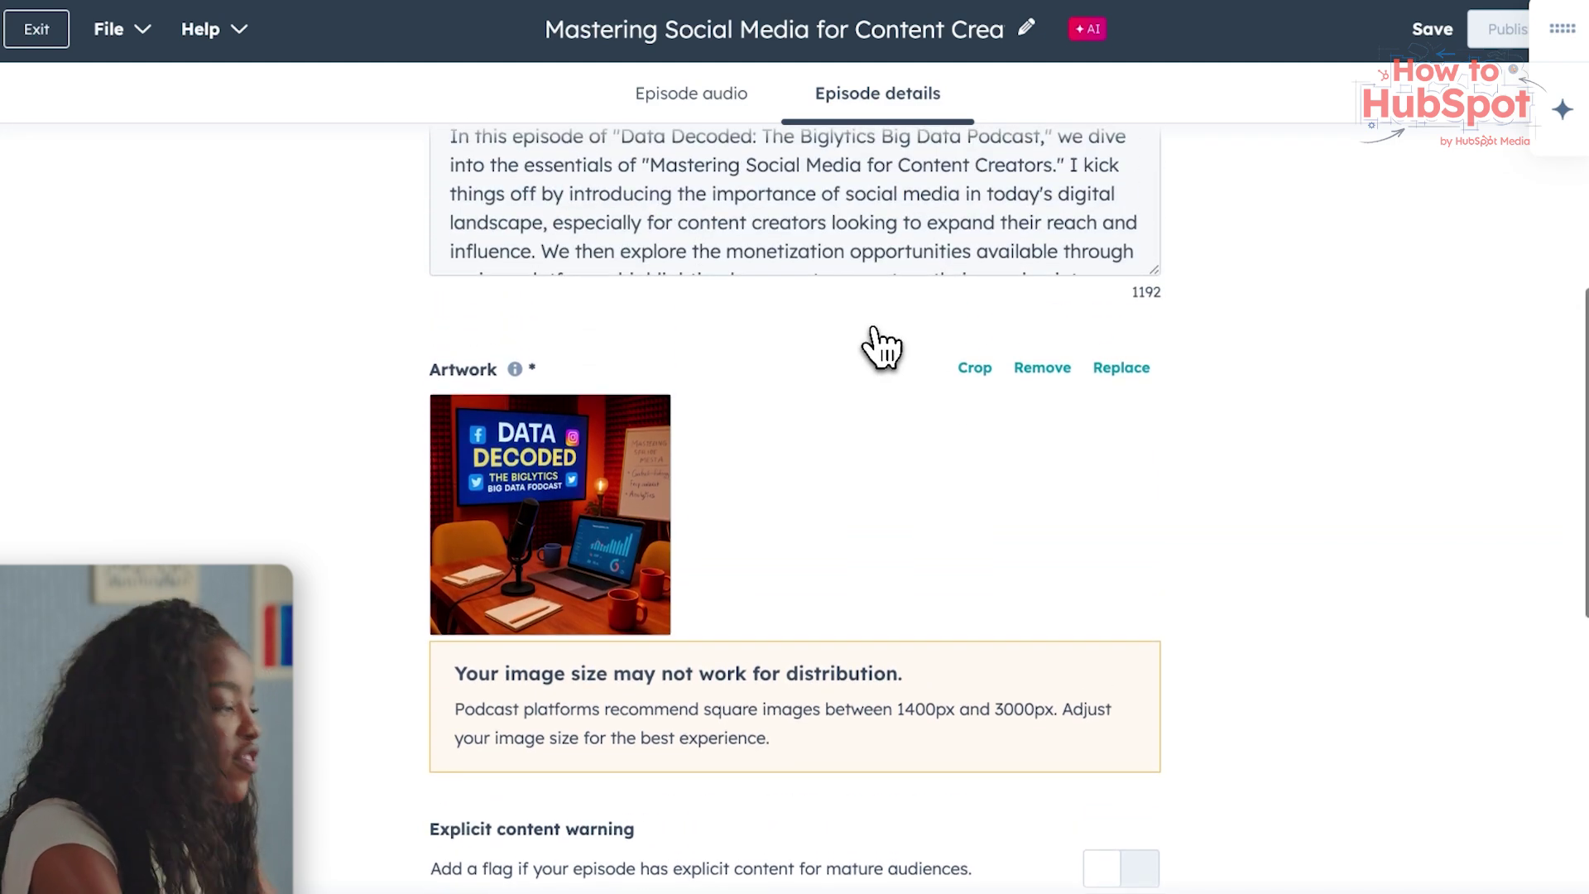
{"action": "left_click_drag", "start_coordinate": [895, 261], "coordinate": [902, 402]}
{"action": "left_click", "coordinate": [1239, 247]}
{"action": "scroll", "coordinate": [1240, 247], "scroll_direction": "up", "scroll_amount": 3}
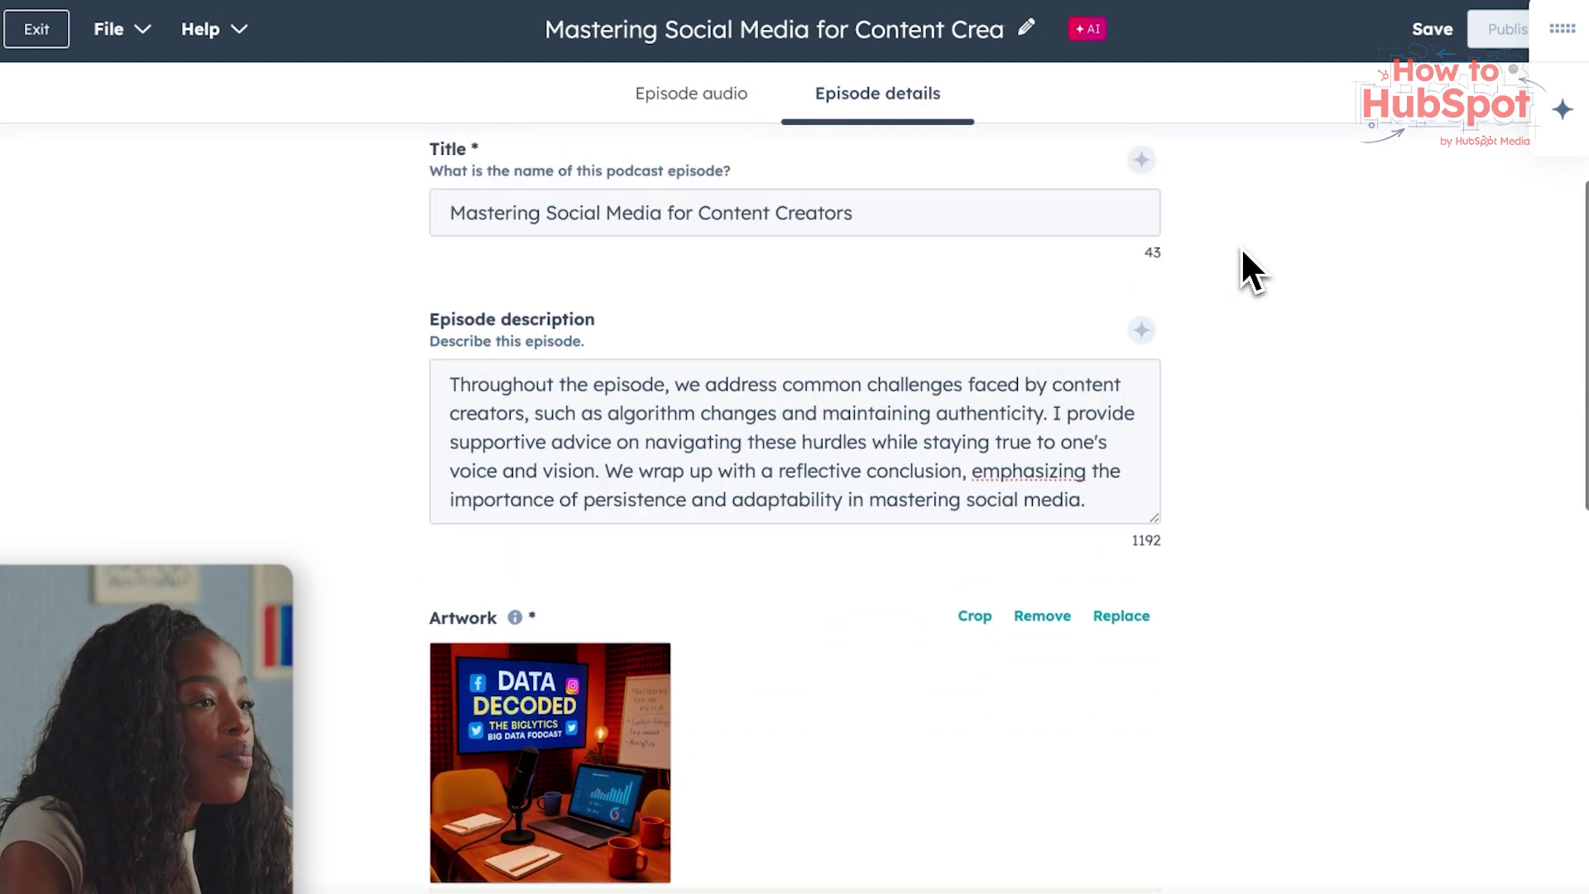
{"action": "scroll", "coordinate": [1240, 247], "scroll_direction": "down", "scroll_amount": 4}
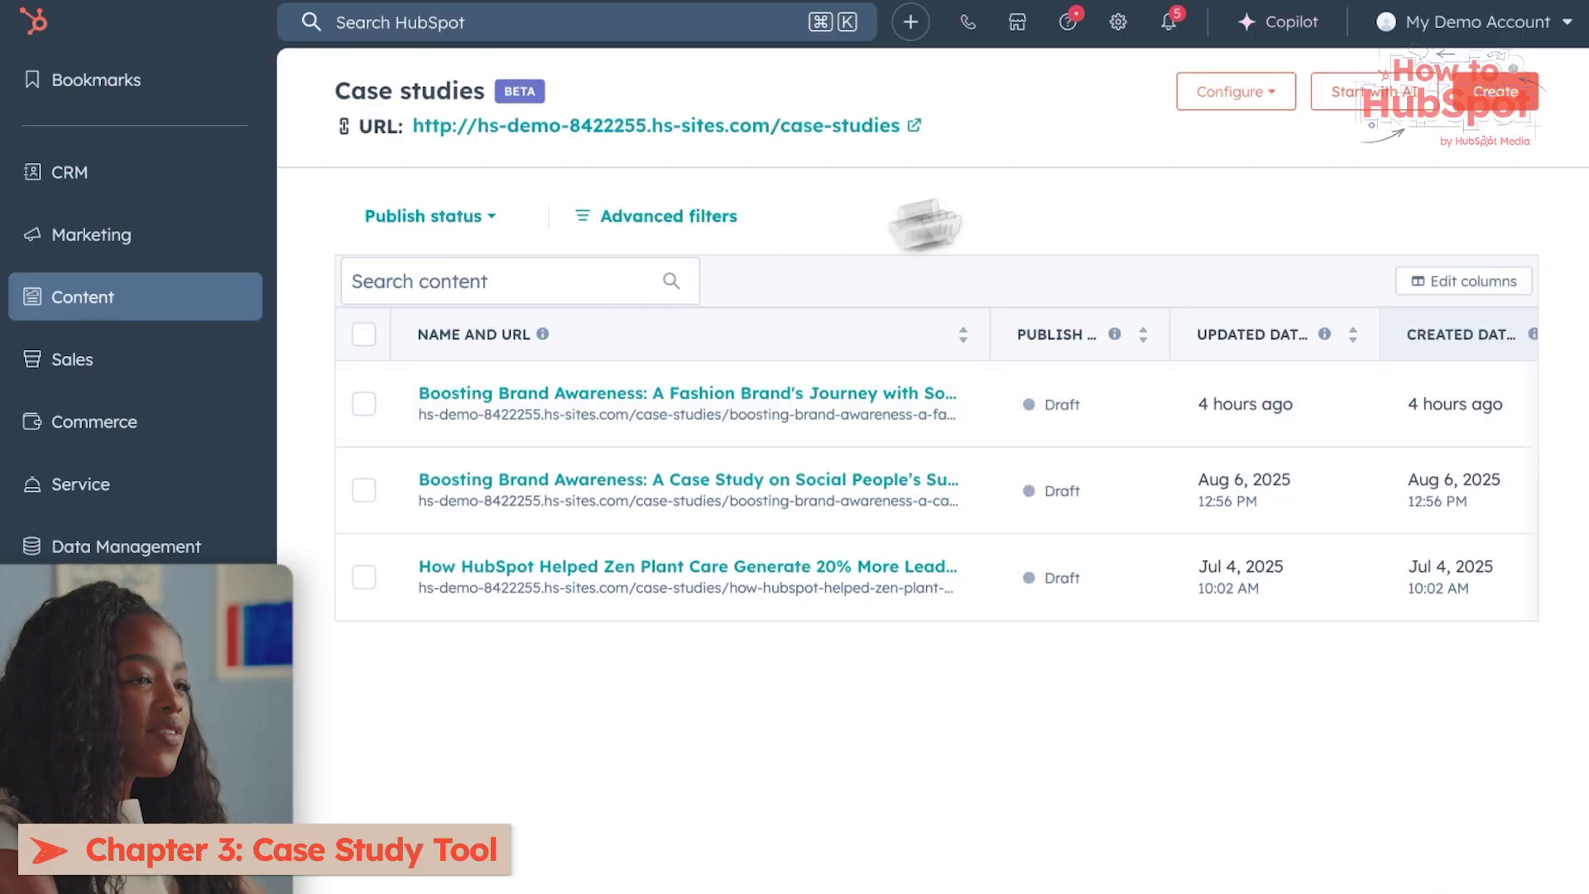
- Start an AI case study with the topic "Write a case study about a fashion brand who received a 20% increase in awareness through social media content"
{"action": "left_click", "coordinate": [1372, 106]}
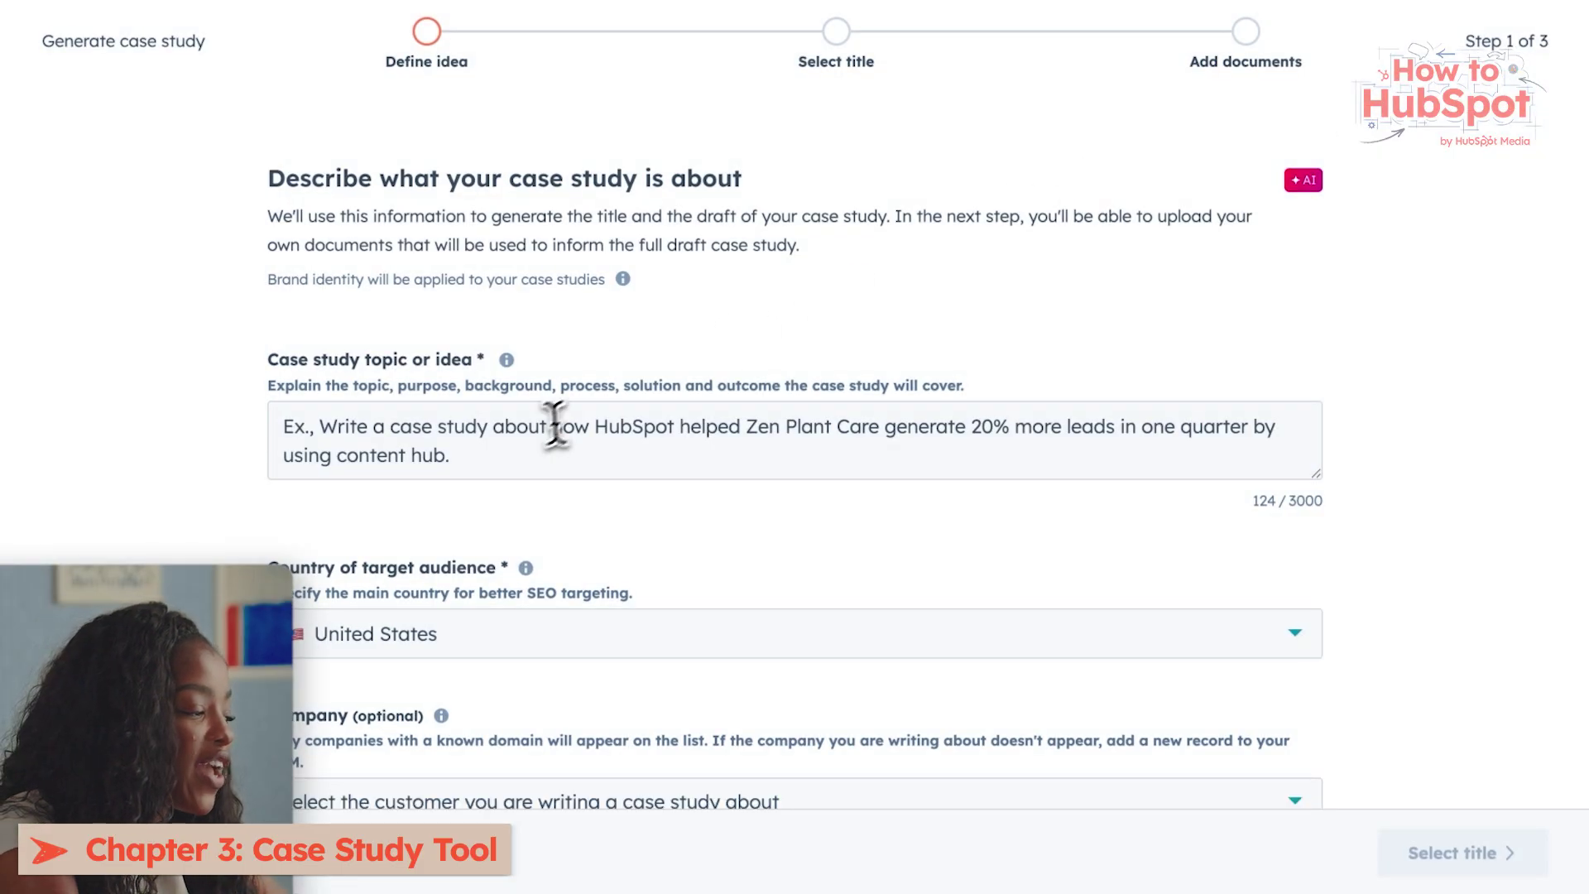
{"action": "triple_click", "coordinate": [555, 427]}
{"action": "type", "text": "Wr"}
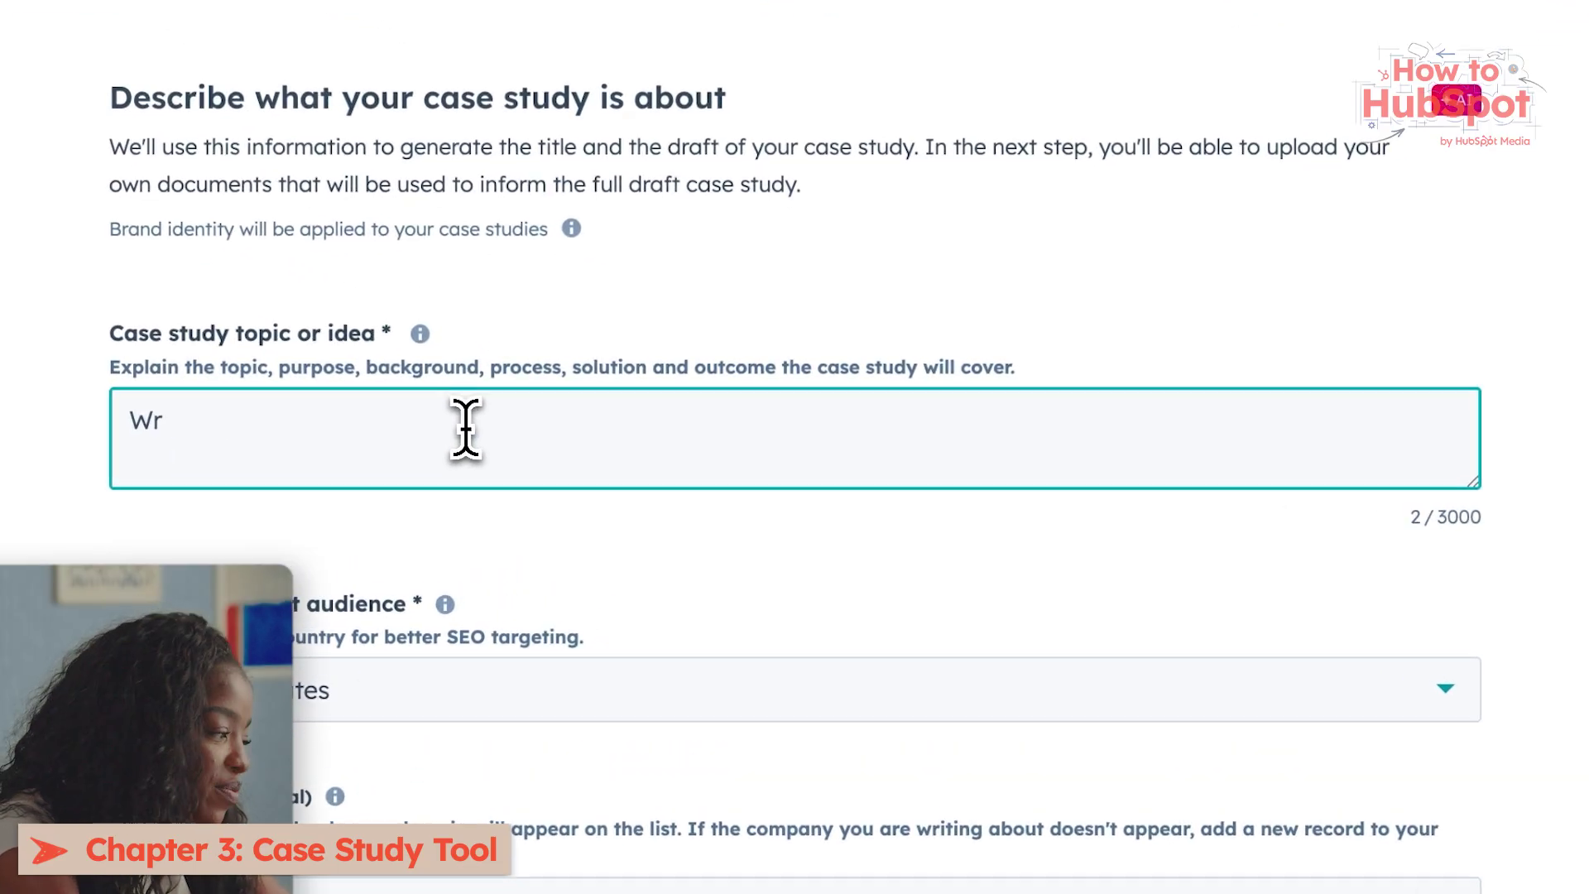
{"action": "type", "text": "ite a case study about a fashion brand who recieved a 20%"}
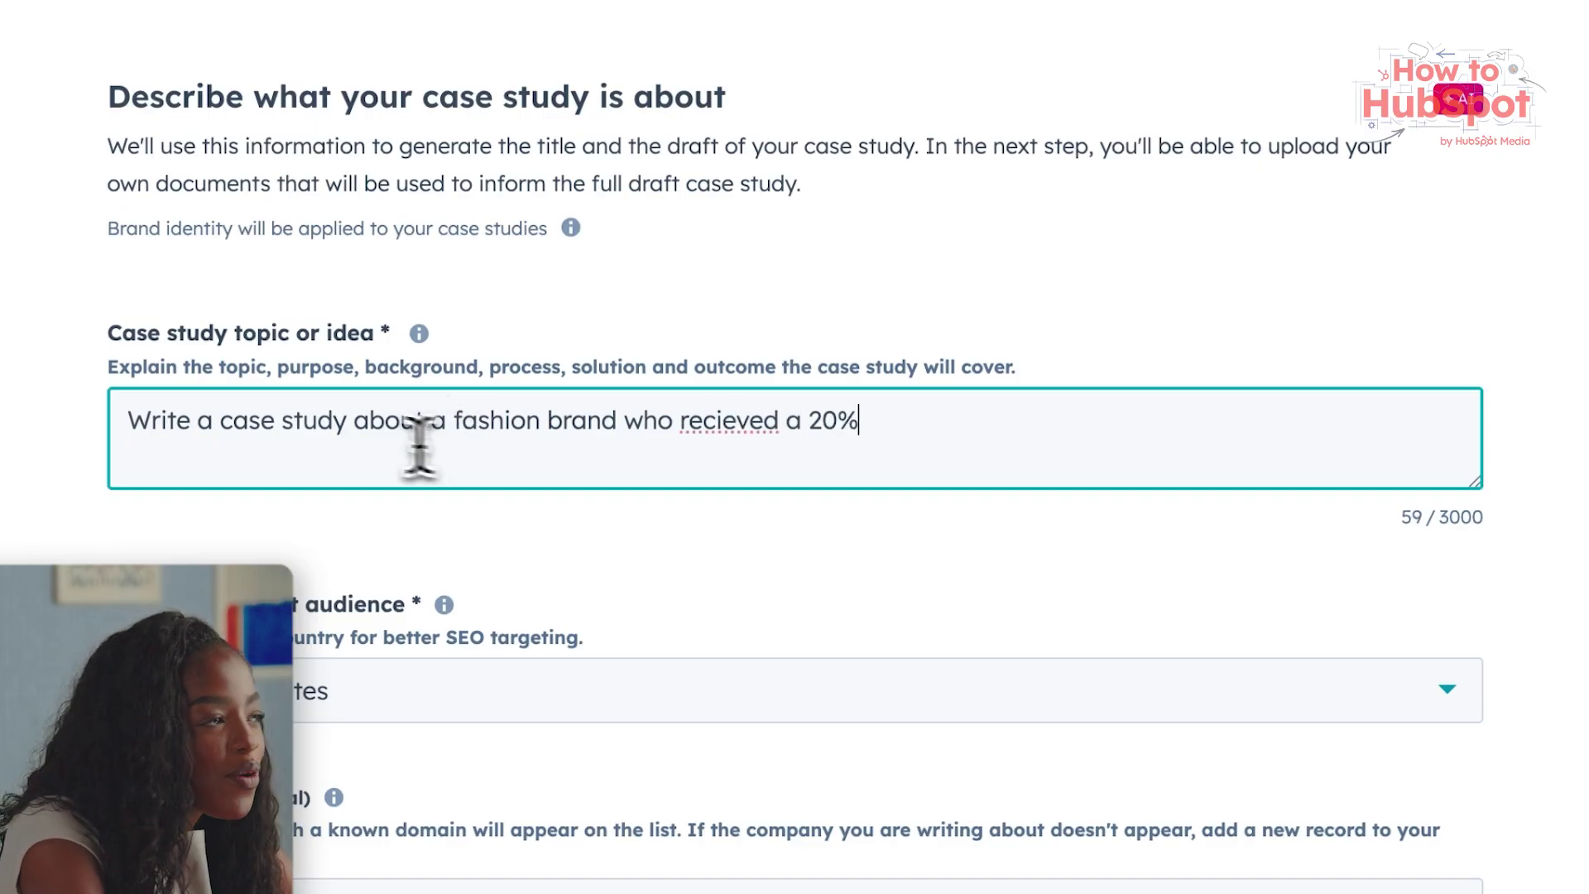
{"action": "right_click", "coordinate": [724, 426]}
{"action": "left_click", "coordinate": [877, 226]}
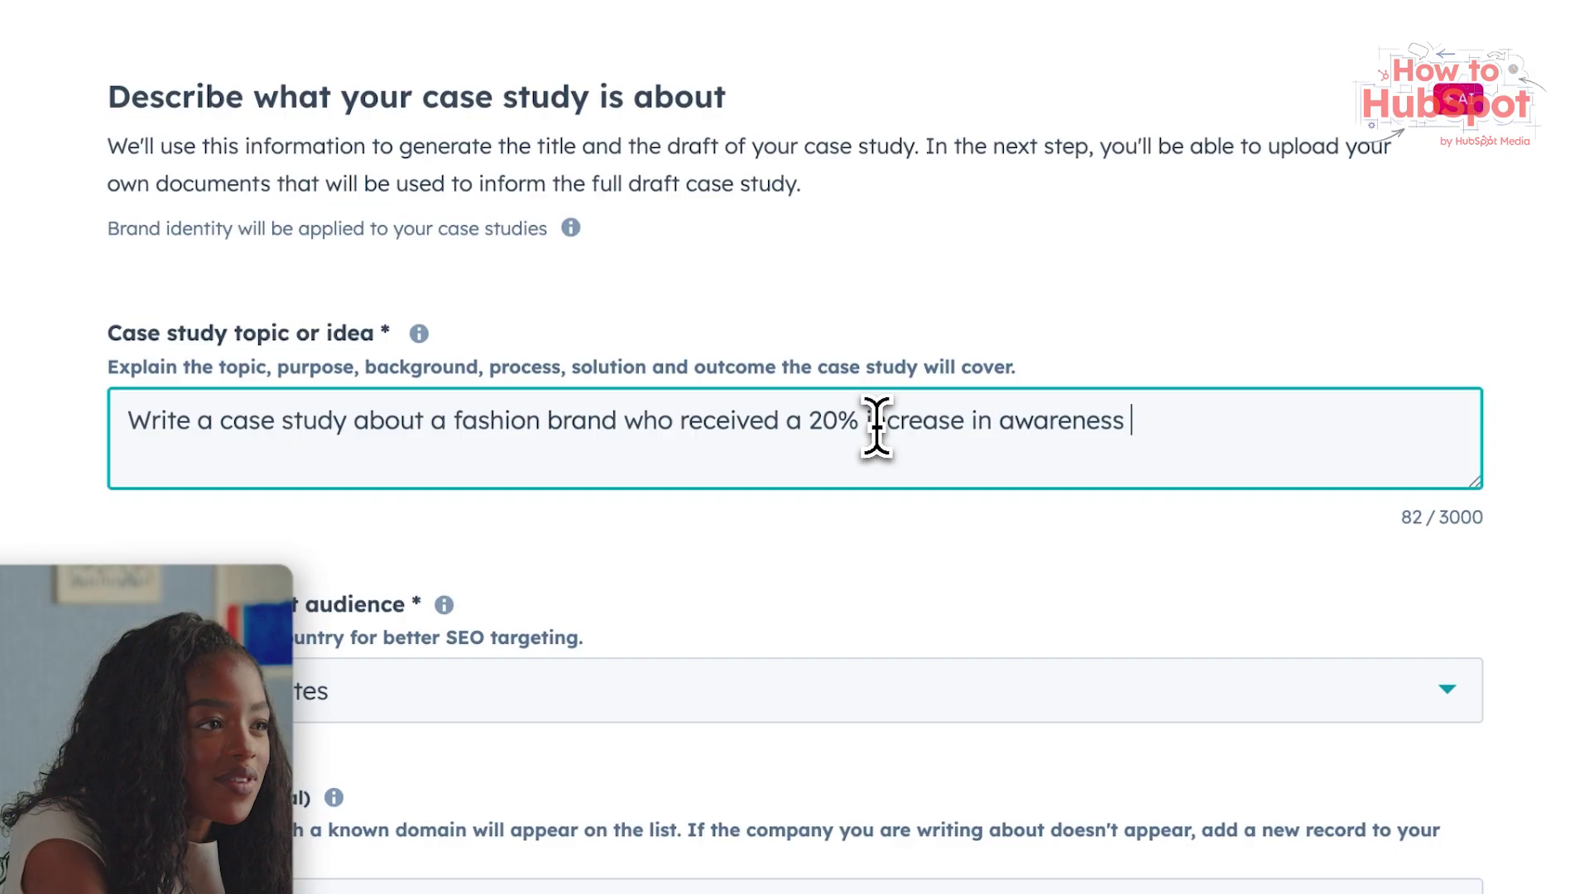
{"action": "type", "text": "ontent"}
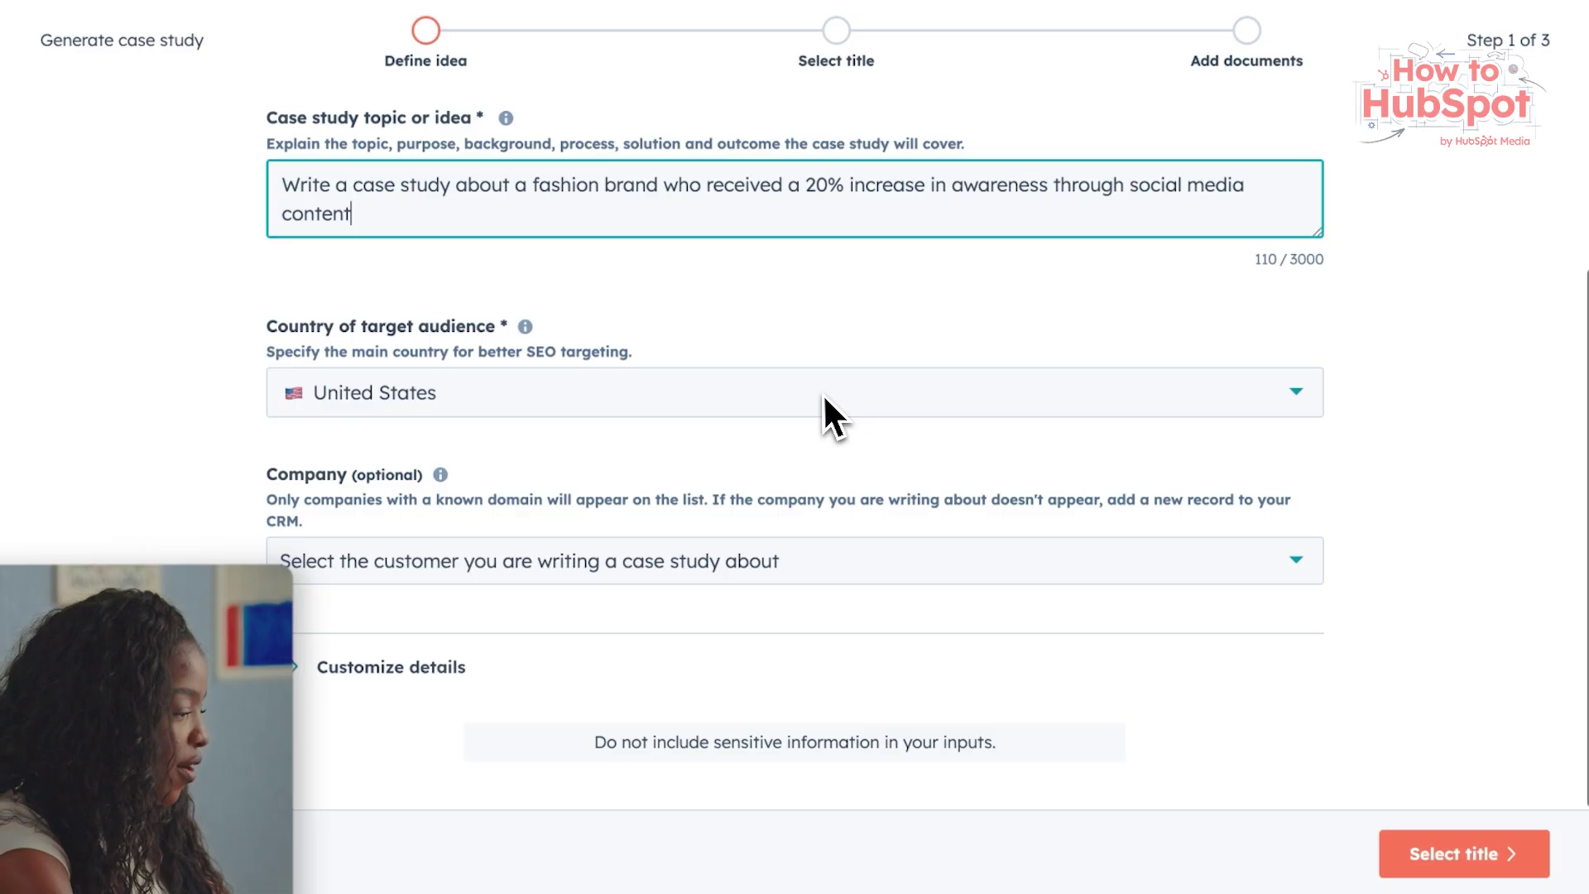
- Set the case study's target audience country to United Kingdom and its company to Zemlak LLC
{"action": "left_click", "coordinate": [816, 404]}
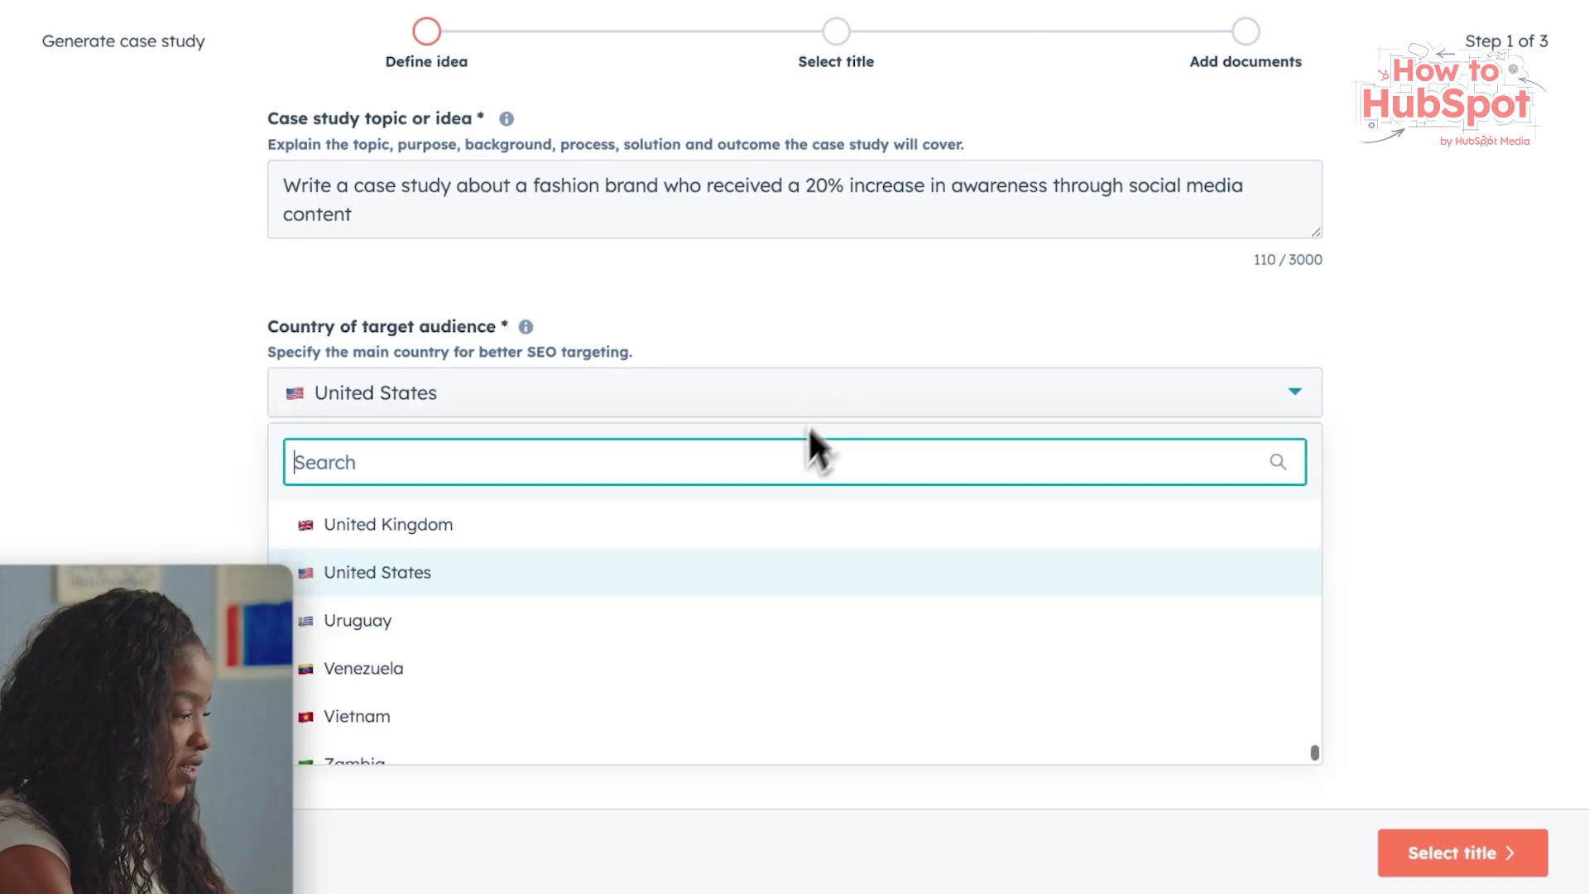
{"action": "left_click", "coordinate": [761, 522]}
{"action": "left_click", "coordinate": [765, 569]}
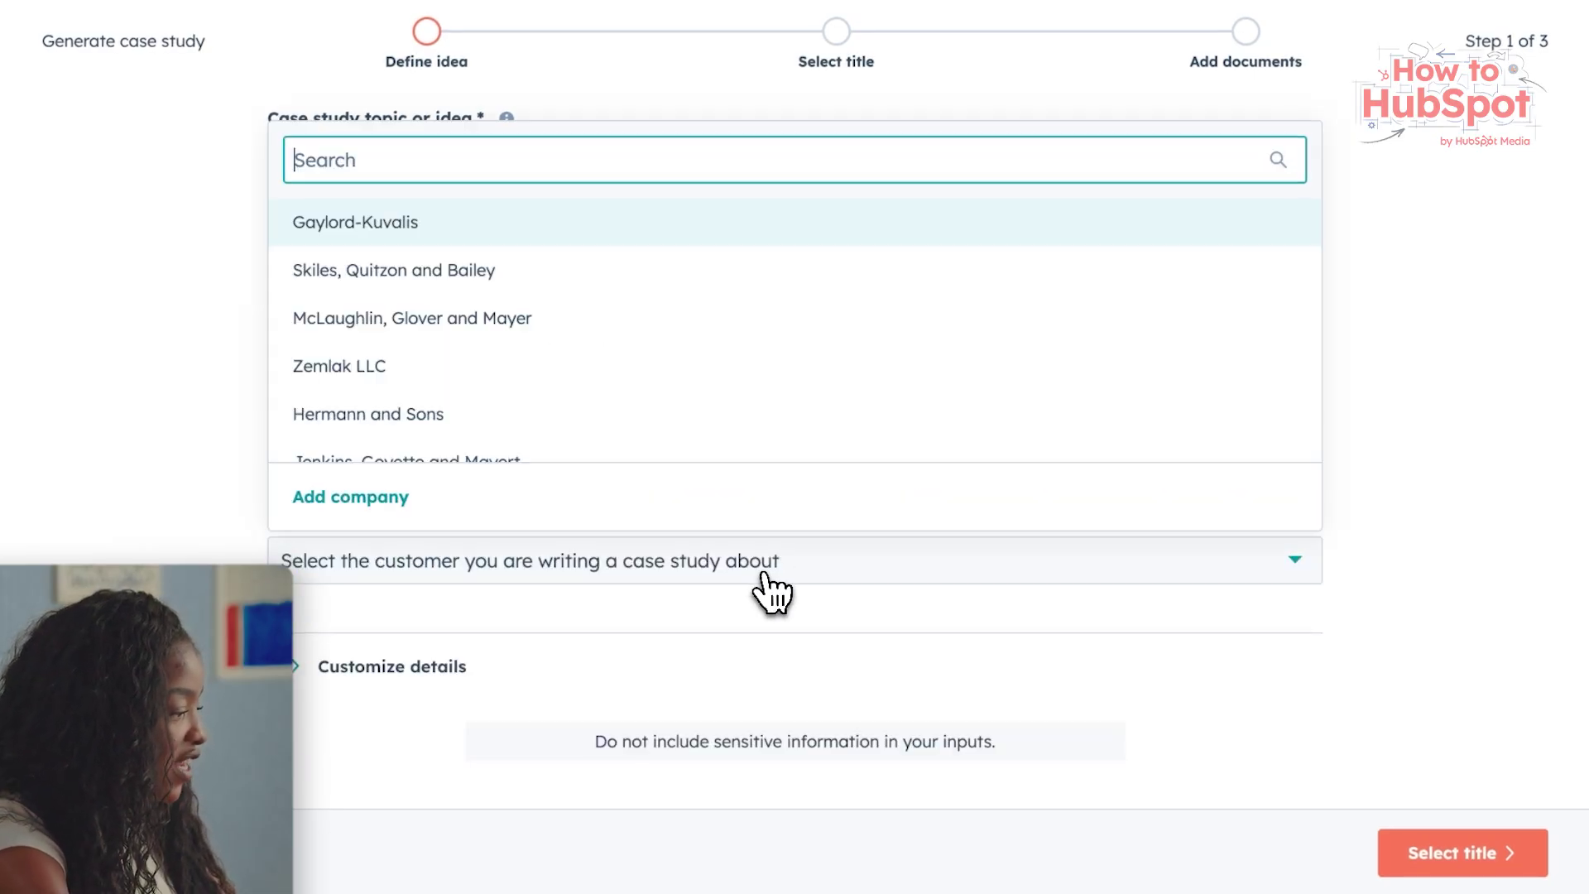
{"action": "scroll", "coordinate": [1099, 289], "scroll_direction": "down", "scroll_amount": 1}
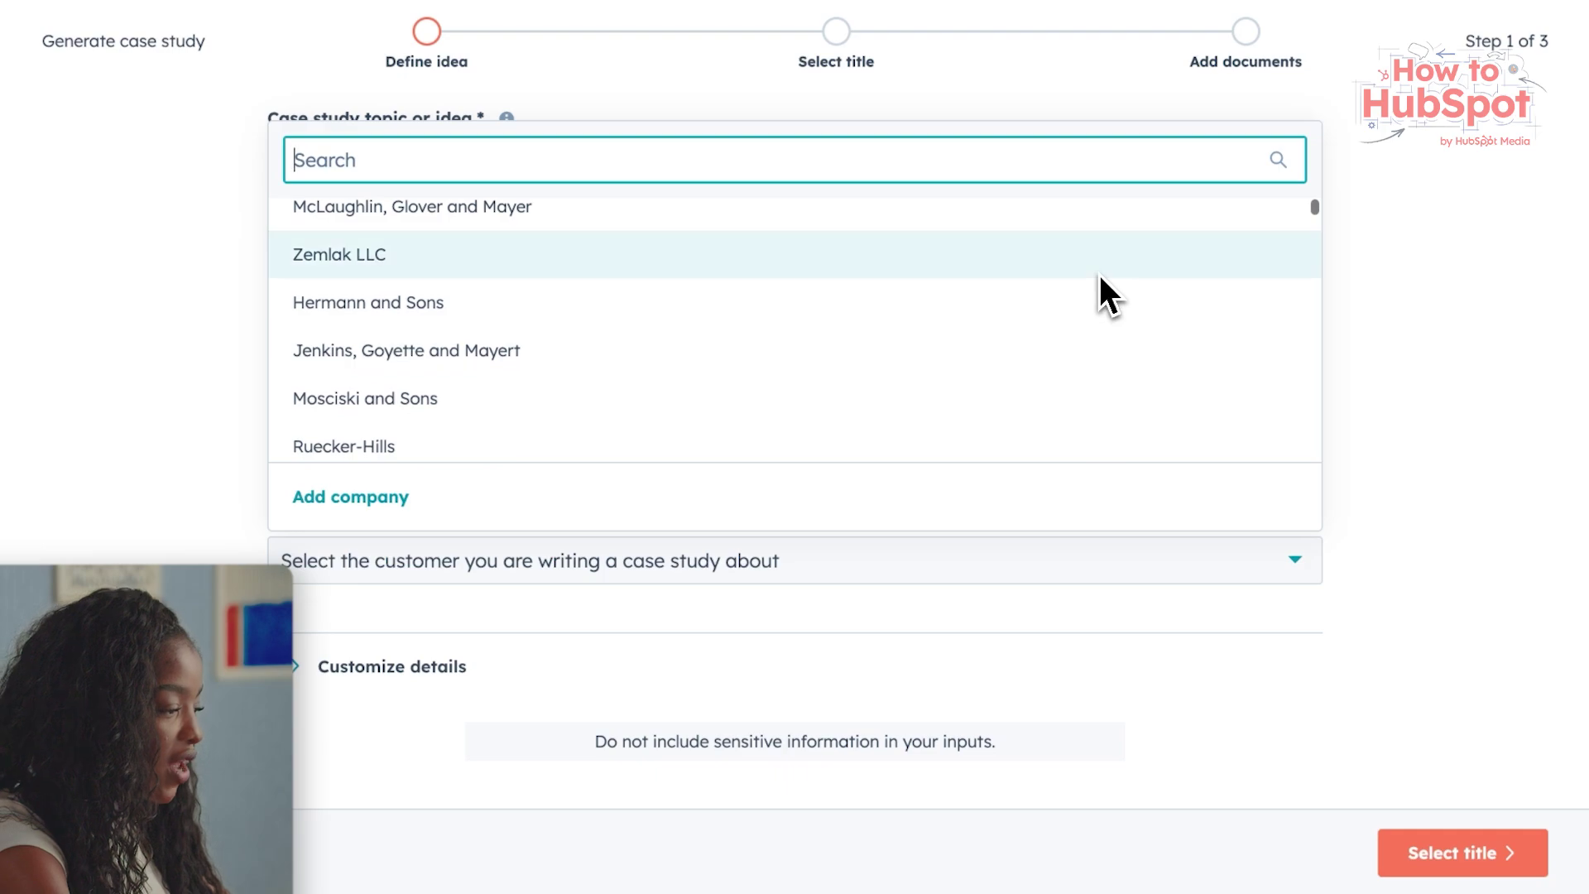
{"action": "left_click", "coordinate": [1100, 277]}
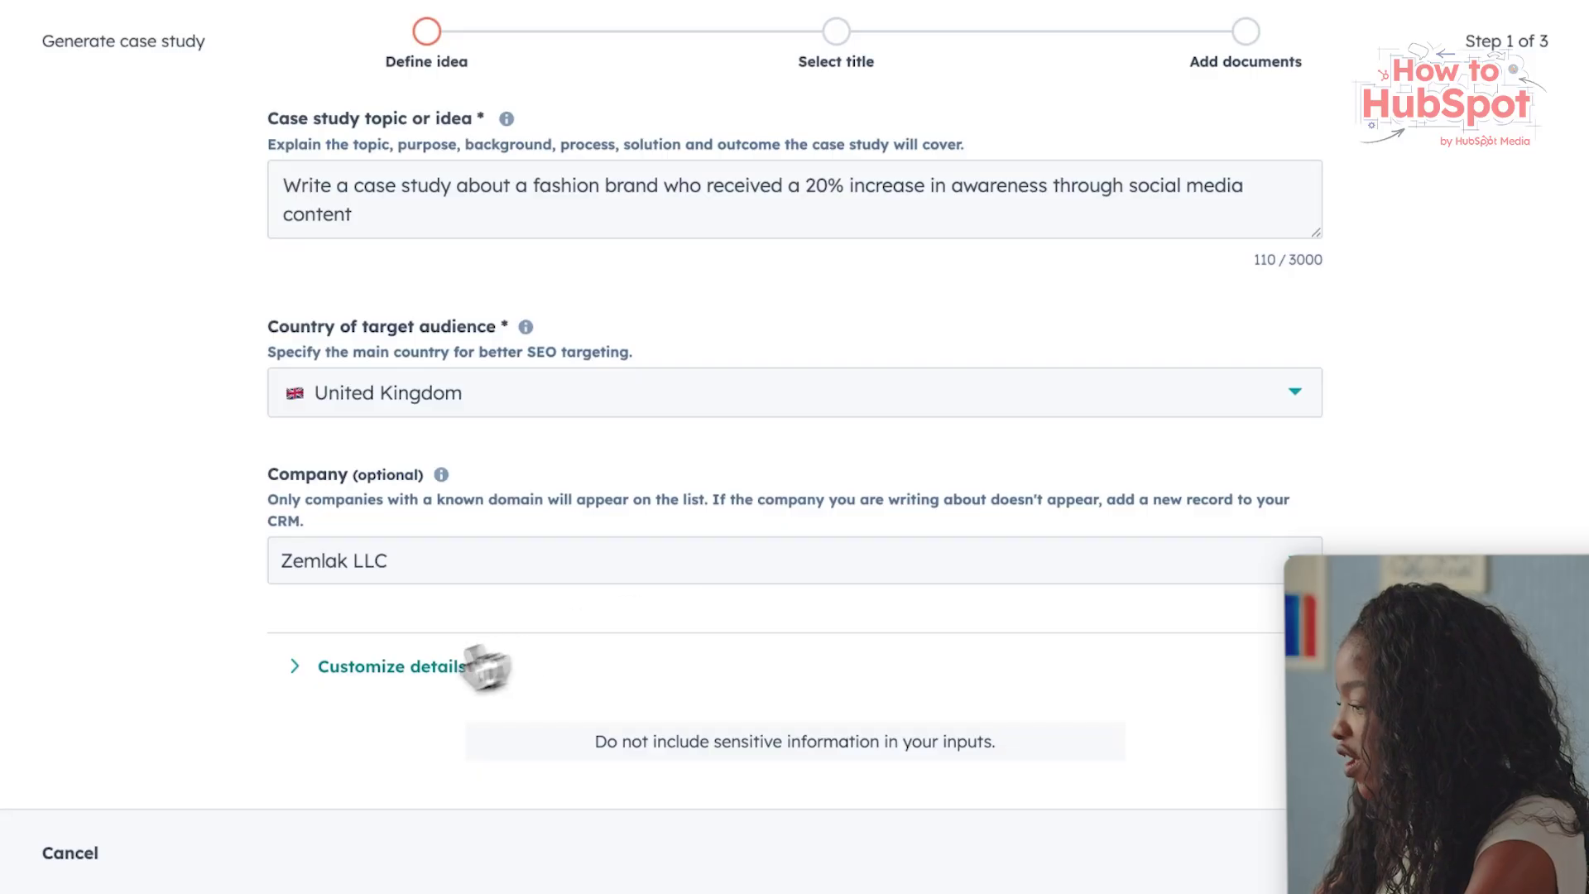
- Customize the case study details with the Social People Customer ideal customer profile and English - United Kingdom as content language
{"action": "left_click", "coordinate": [393, 666]}
{"action": "scroll", "coordinate": [460, 438], "scroll_direction": "down", "scroll_amount": 3}
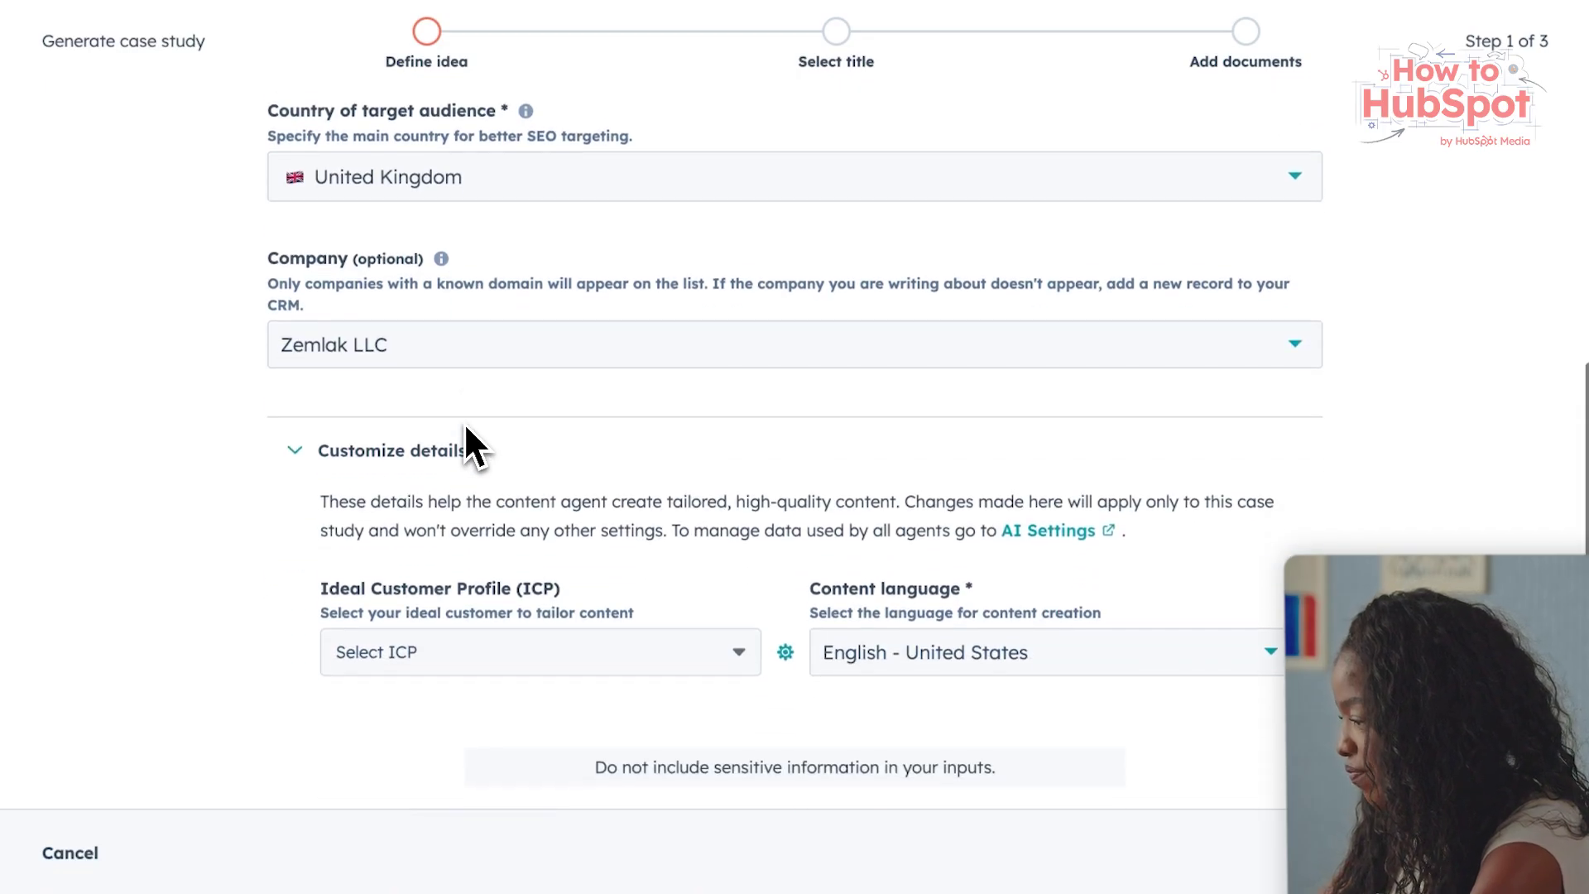
{"action": "left_click", "coordinate": [728, 635]}
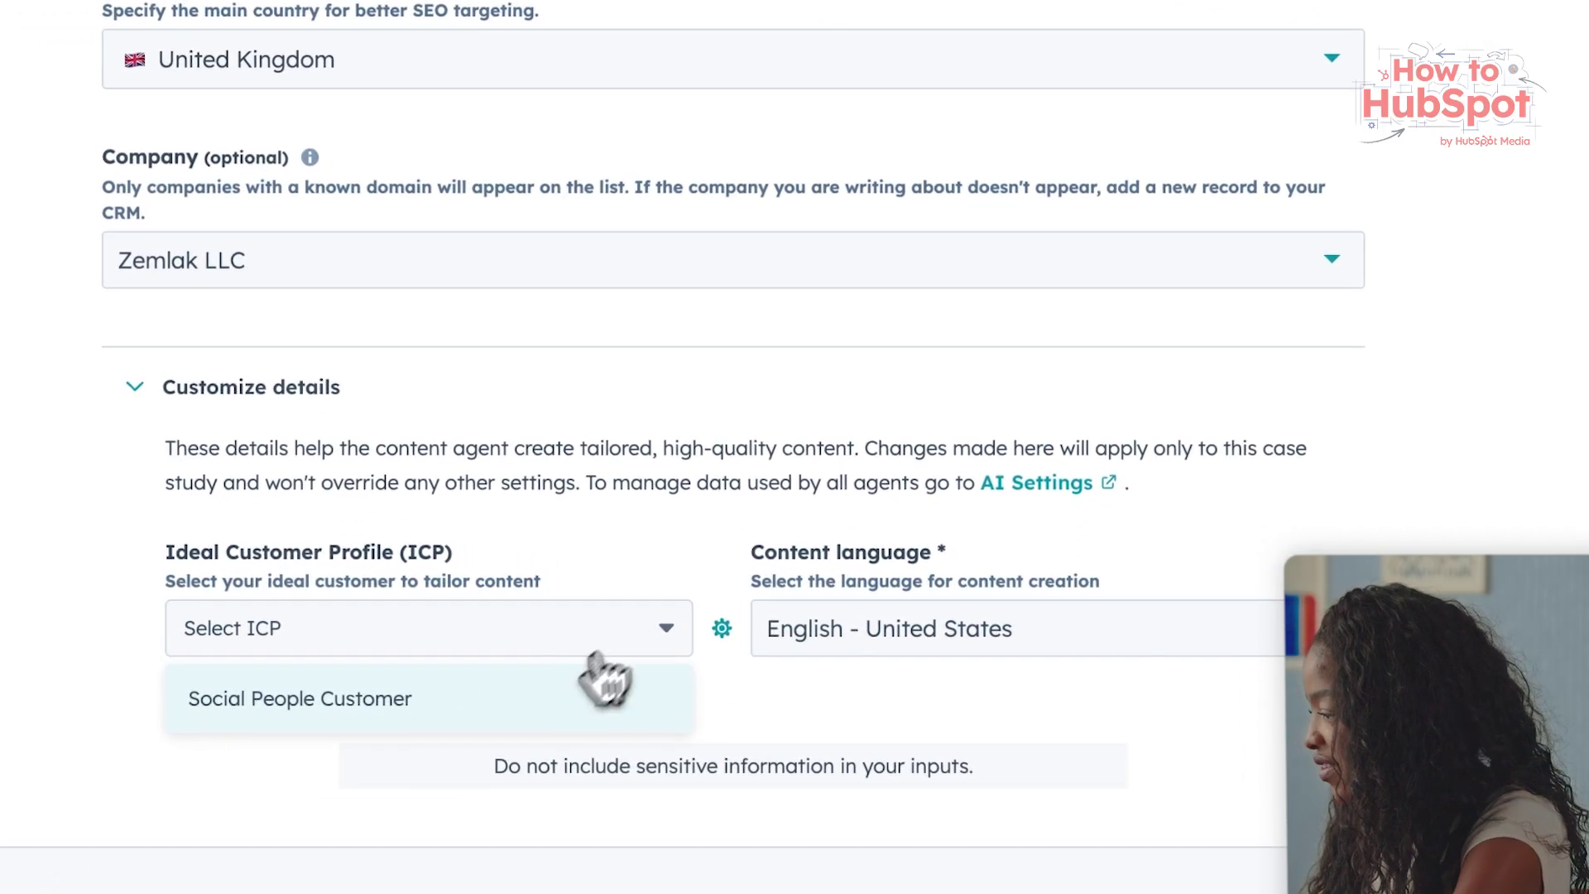
{"action": "left_click", "coordinate": [662, 697]}
{"action": "left_click", "coordinate": [993, 633]}
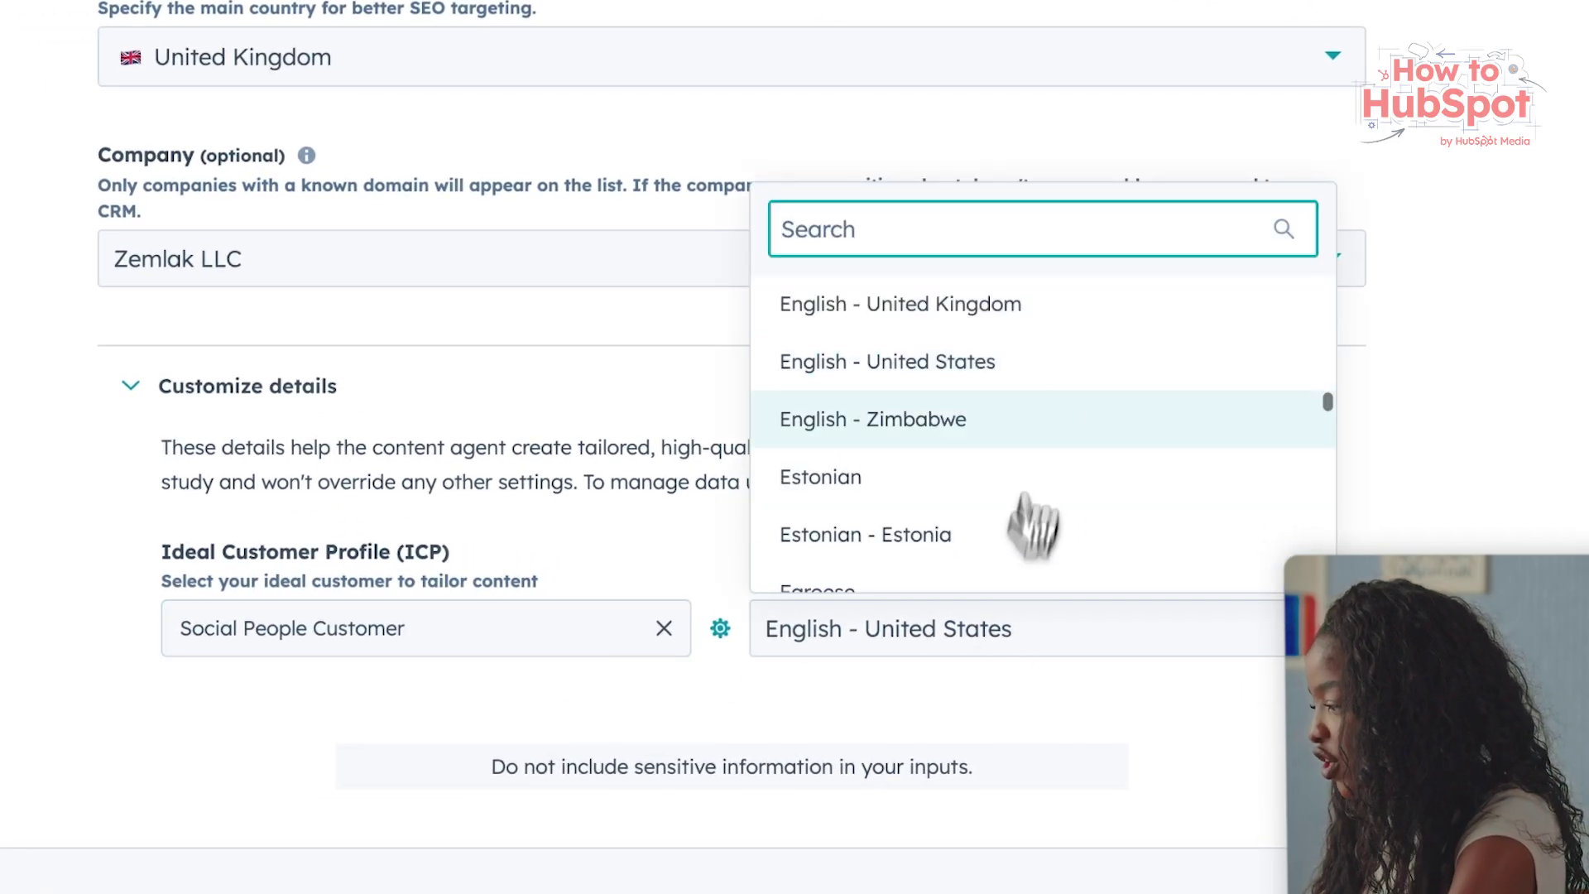
{"action": "left_click", "coordinate": [1058, 318]}
- Choose the suggested title "Boosting Fashion Brand Awareness with Social Media Strategy" and continue to adding documents
{"action": "left_click", "coordinate": [1390, 857]}
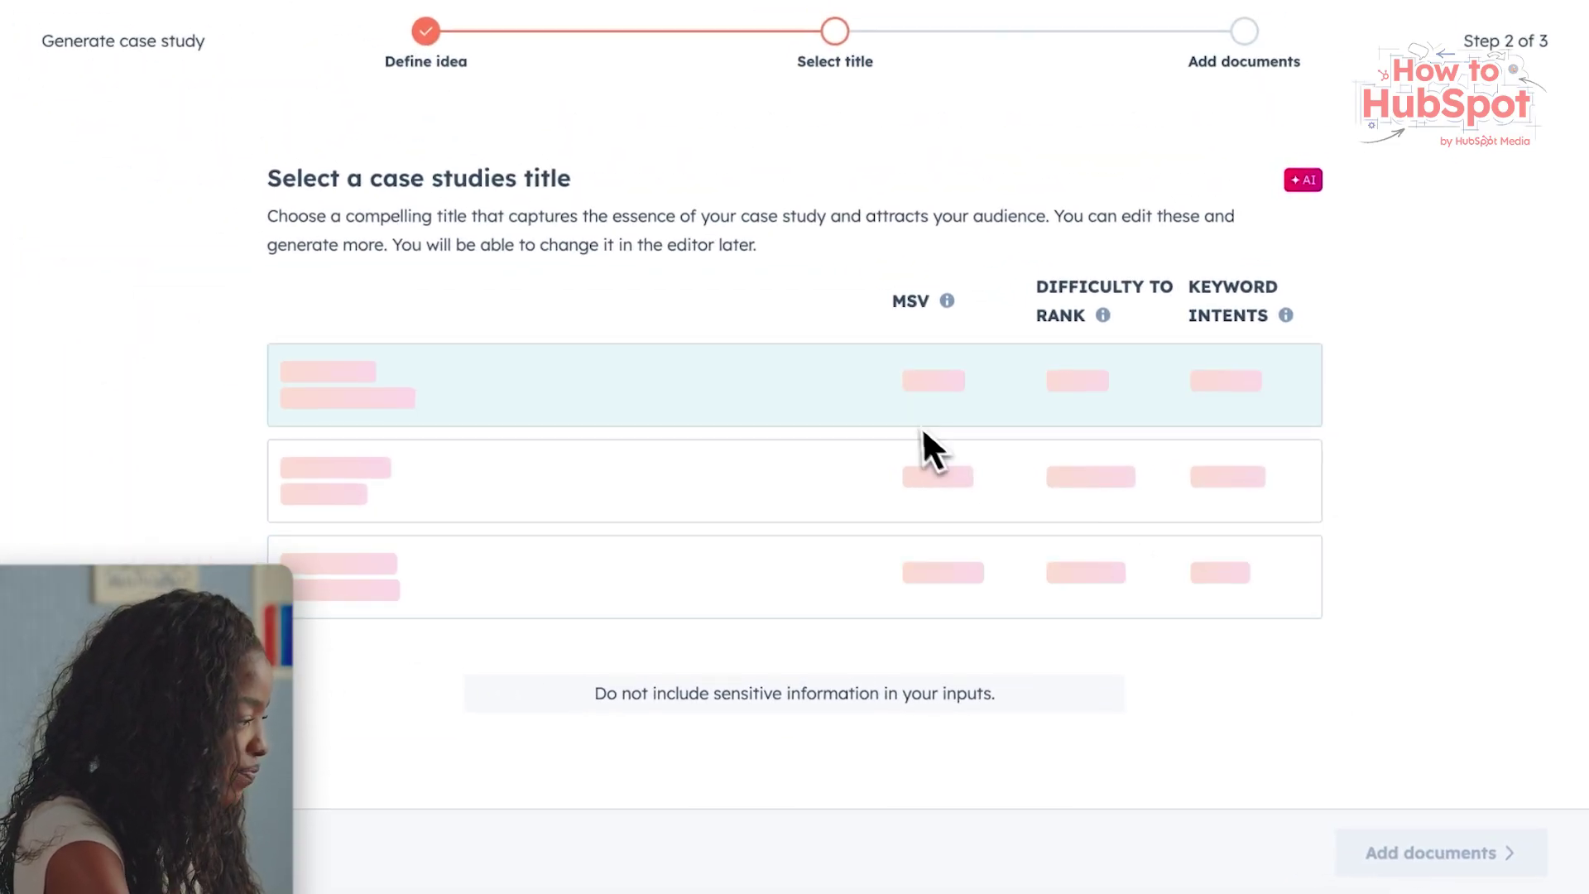
{"action": "left_click", "coordinate": [865, 381]}
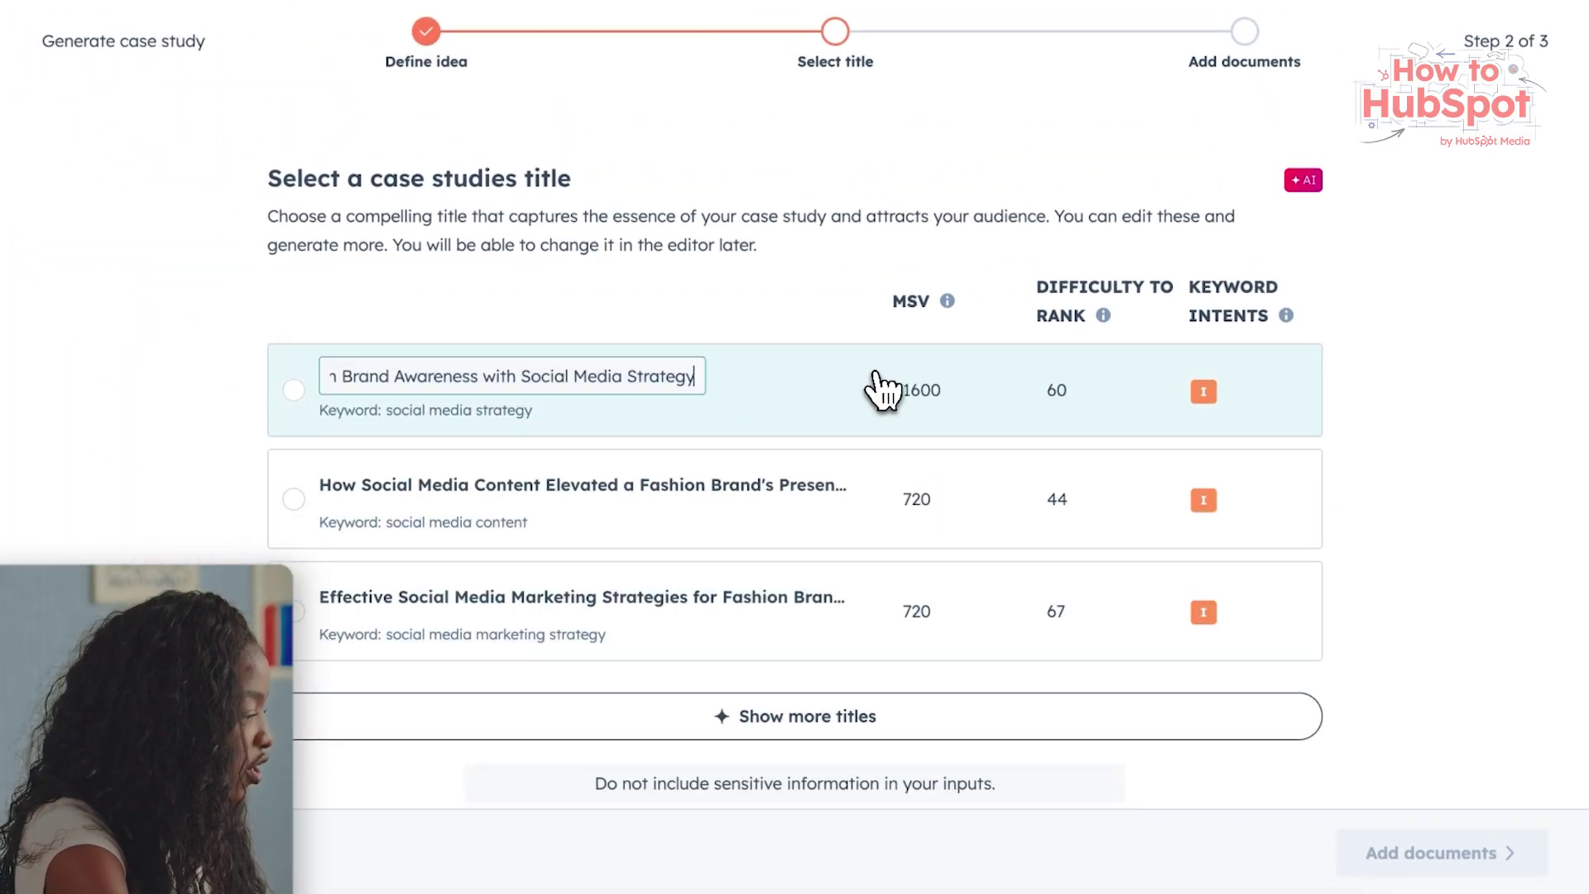
{"action": "left_click", "coordinate": [294, 389]}
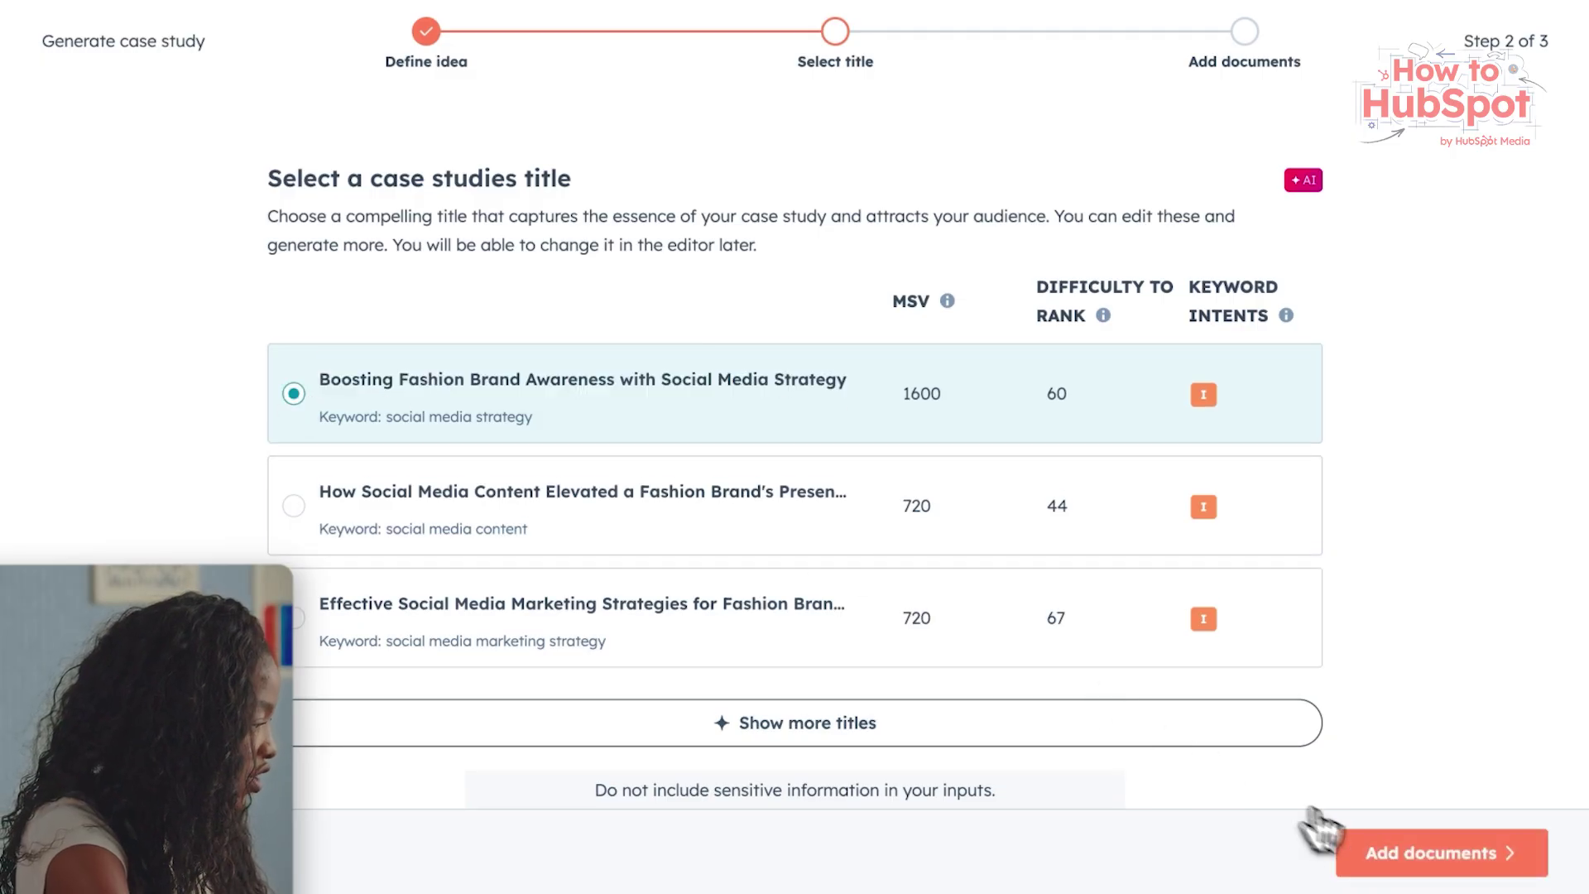
{"action": "left_click", "coordinate": [1384, 854]}
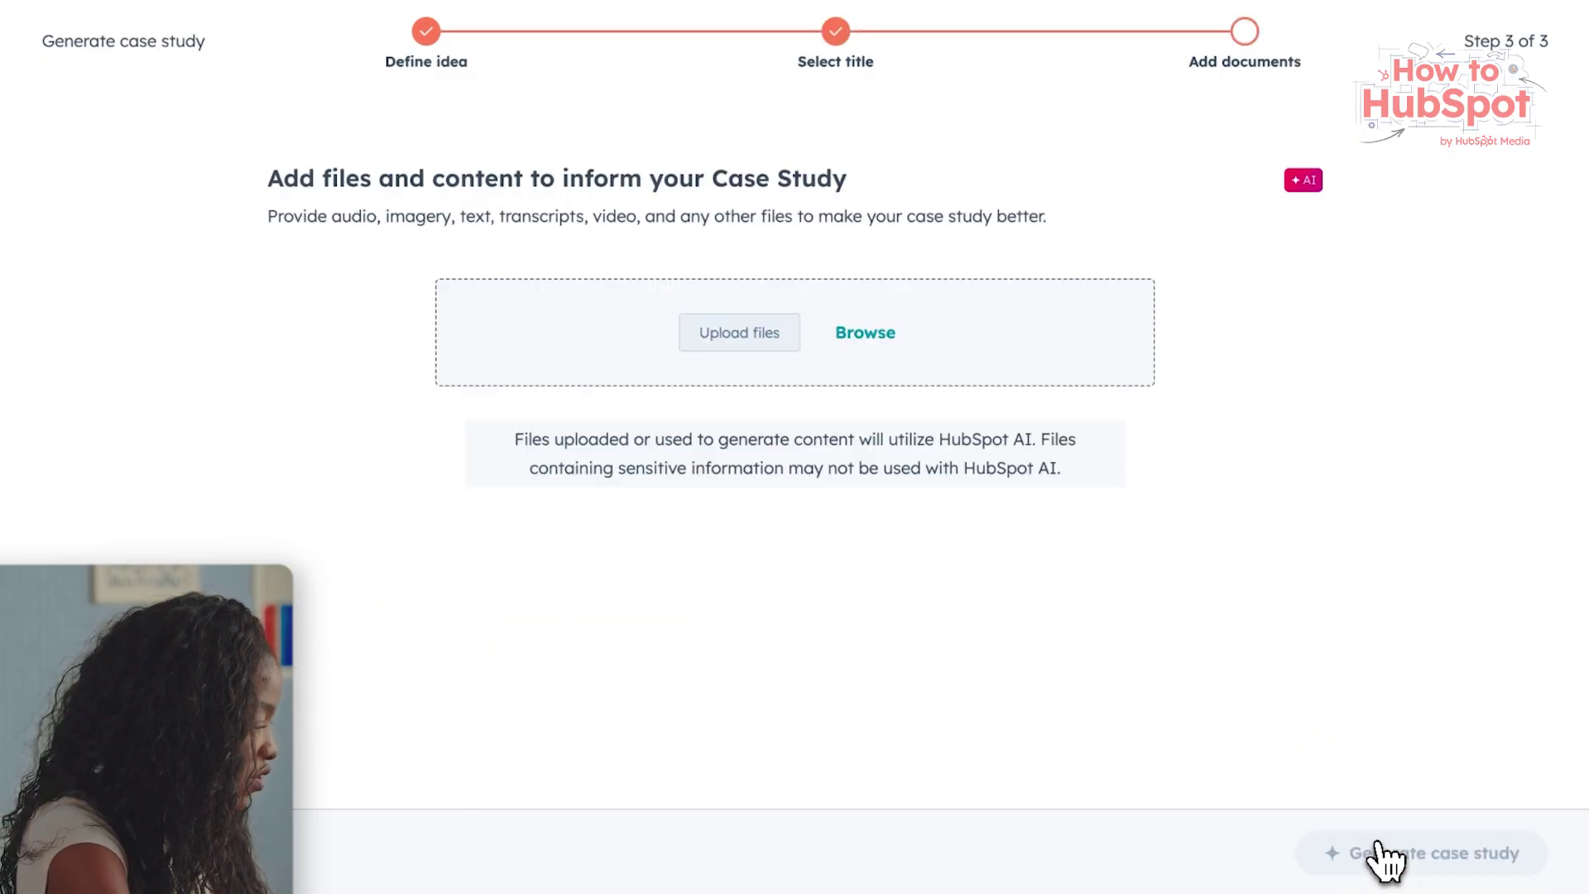
- Find and upload the "Blueprint slides" file as source material, and generate the case study
{"action": "left_click", "coordinate": [755, 336]}
{"action": "left_click", "coordinate": [1464, 170]}
{"action": "type", "text": "blueprint"}
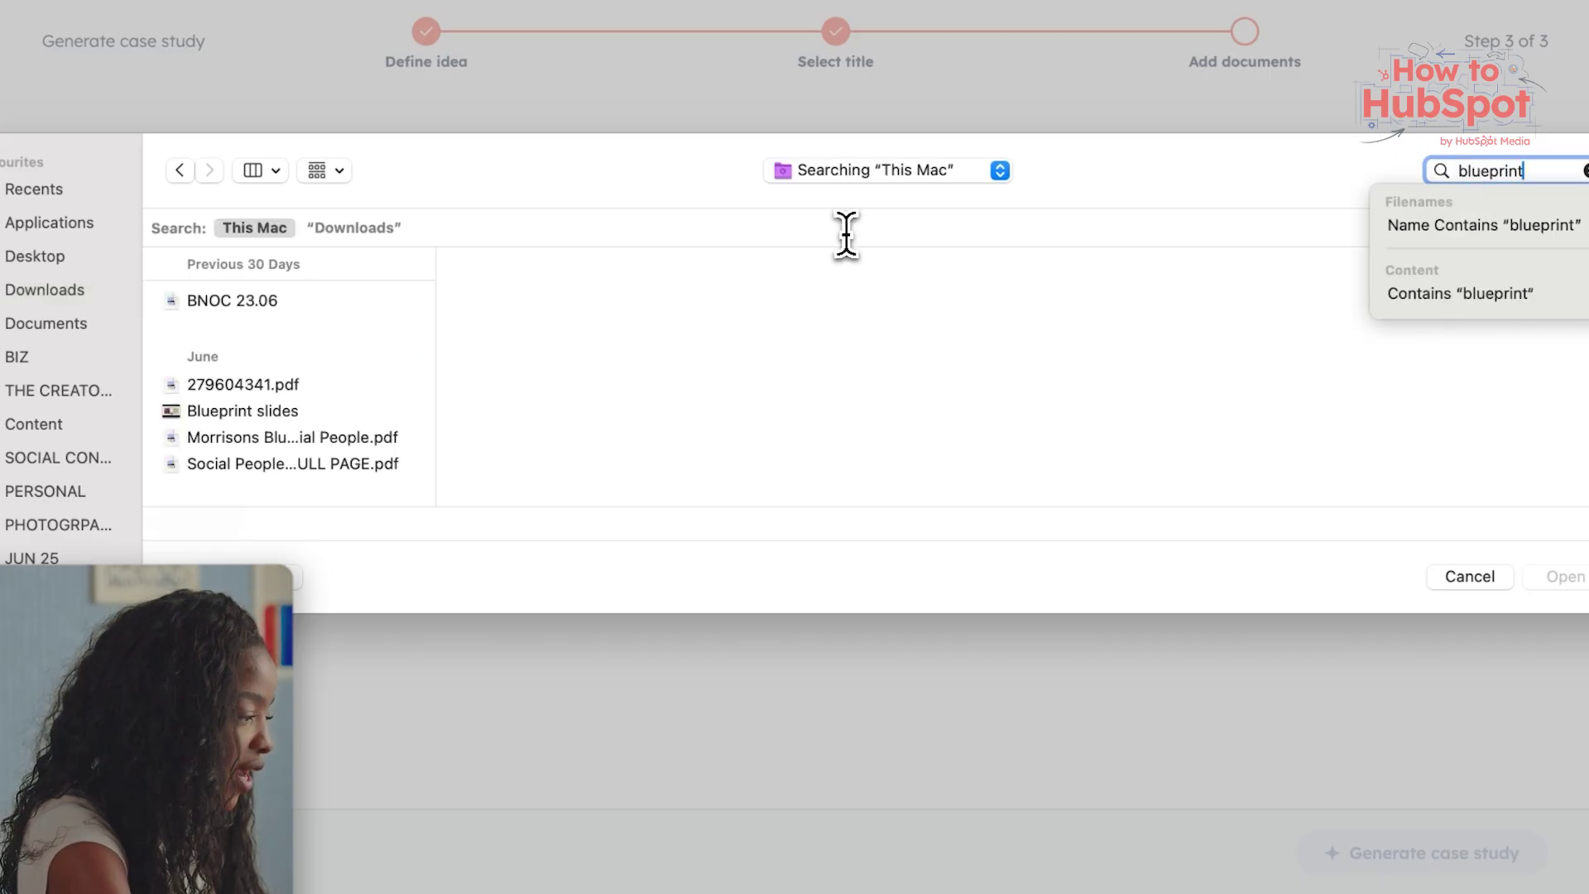
{"action": "double_click", "coordinate": [347, 410]}
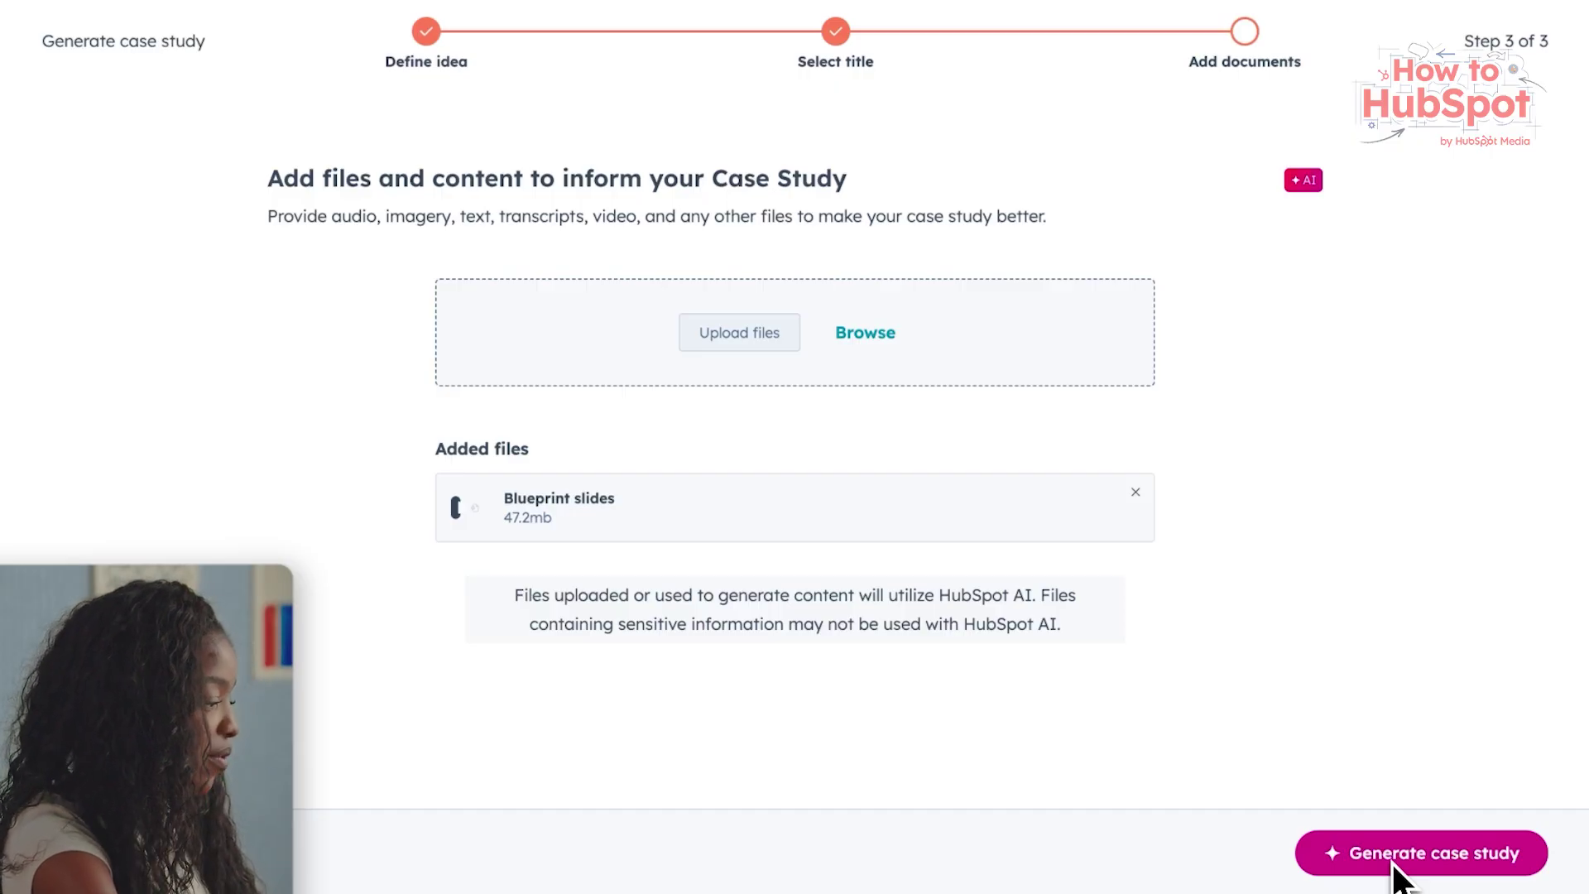
{"action": "left_click", "coordinate": [1398, 862]}
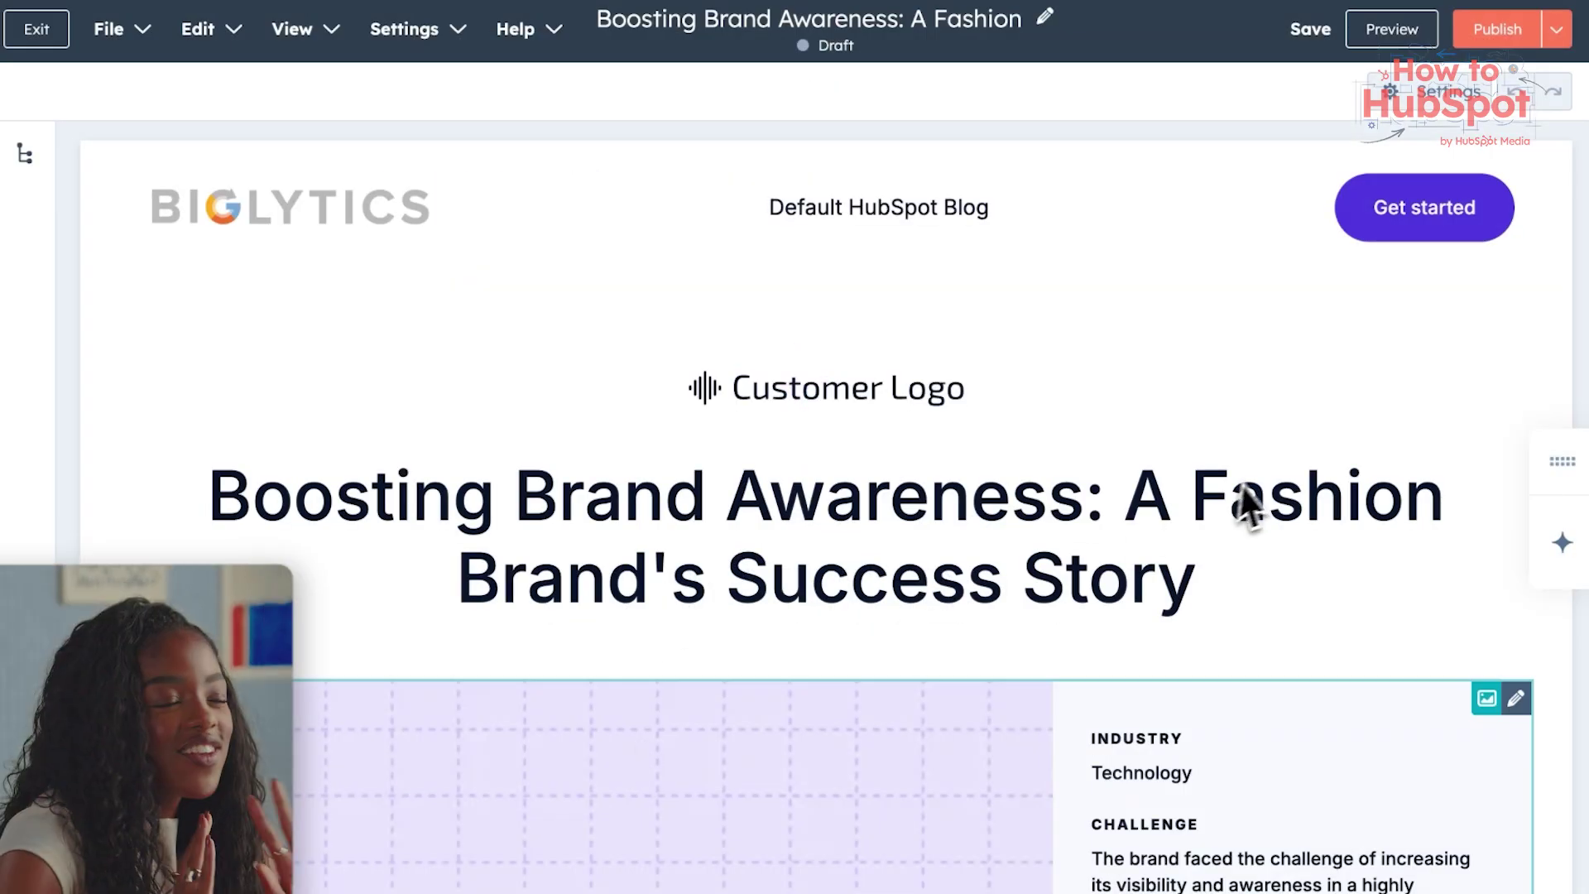
- Read through the generated case study page from the challenge and results summary down to the related case studies
{"action": "scroll", "coordinate": [1271, 494], "scroll_direction": "down", "scroll_amount": 5}
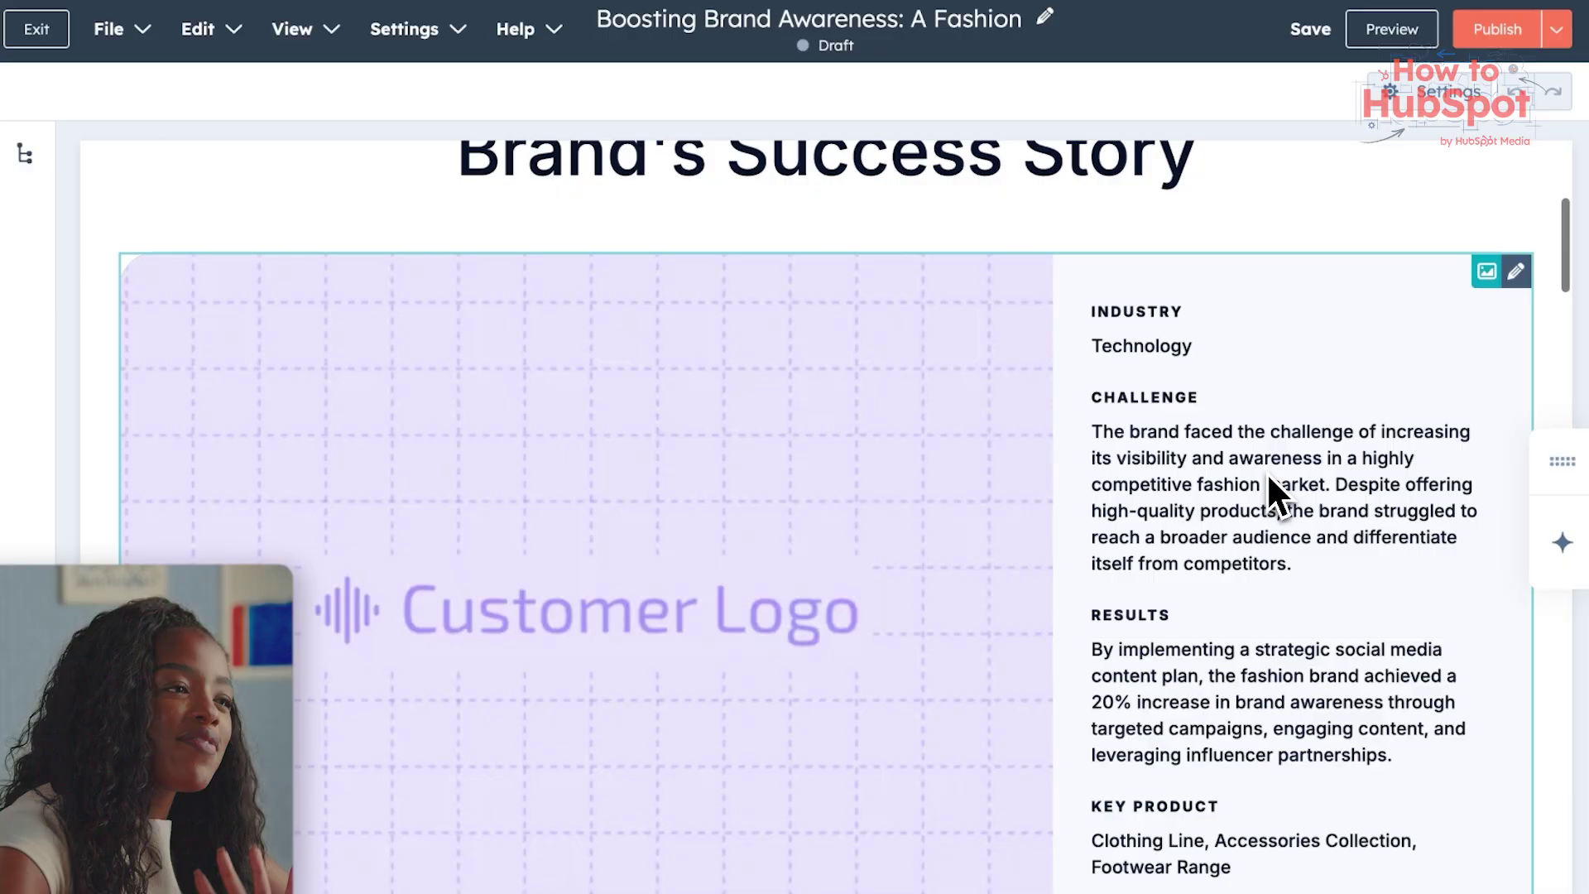
{"action": "scroll", "coordinate": [1268, 477], "scroll_direction": "down", "scroll_amount": 8}
{"action": "scroll", "coordinate": [1268, 477], "scroll_direction": "down", "scroll_amount": 10}
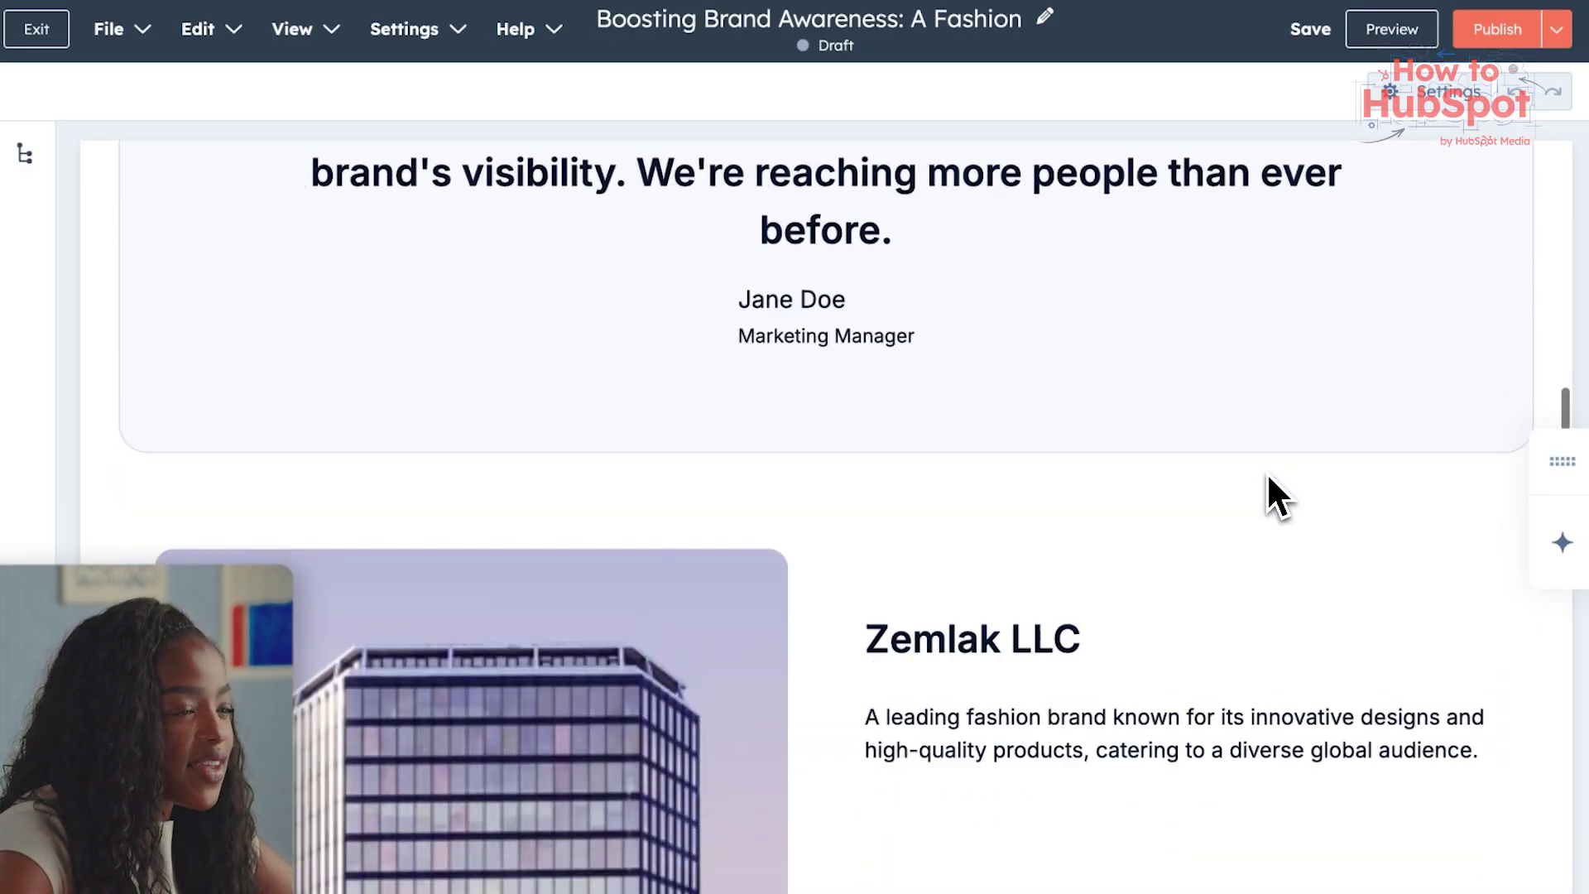
{"action": "scroll", "coordinate": [1268, 476], "scroll_direction": "down", "scroll_amount": 10}
{"action": "scroll", "coordinate": [1269, 477], "scroll_direction": "down", "scroll_amount": 9}
{"action": "scroll", "coordinate": [1269, 477], "scroll_direction": "down", "scroll_amount": 9}
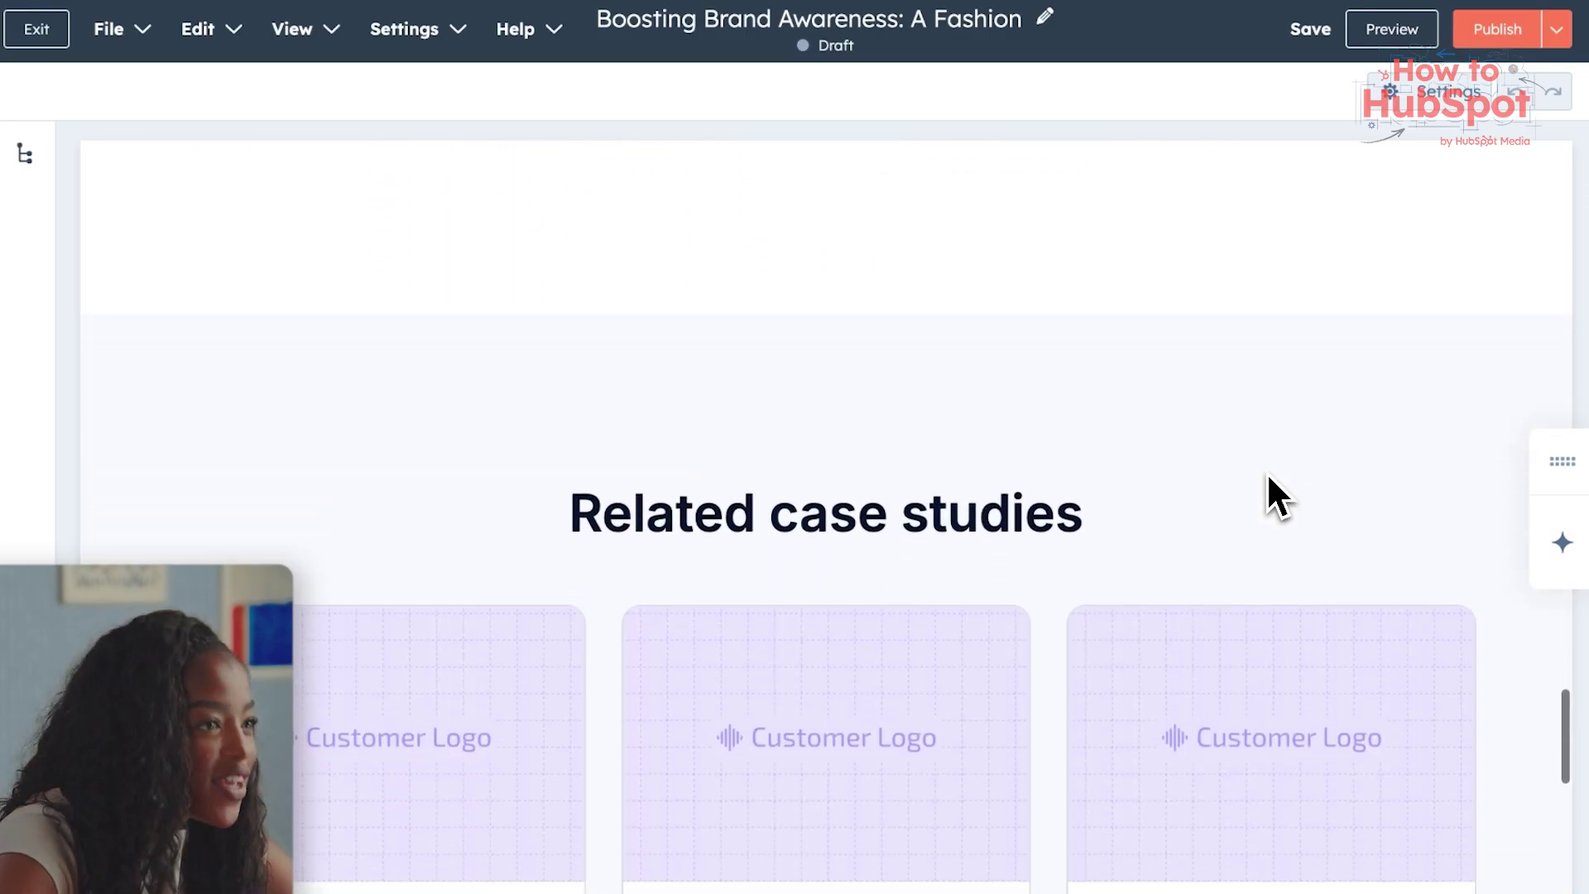
{"action": "scroll", "coordinate": [1268, 477], "scroll_direction": "down", "scroll_amount": 6}
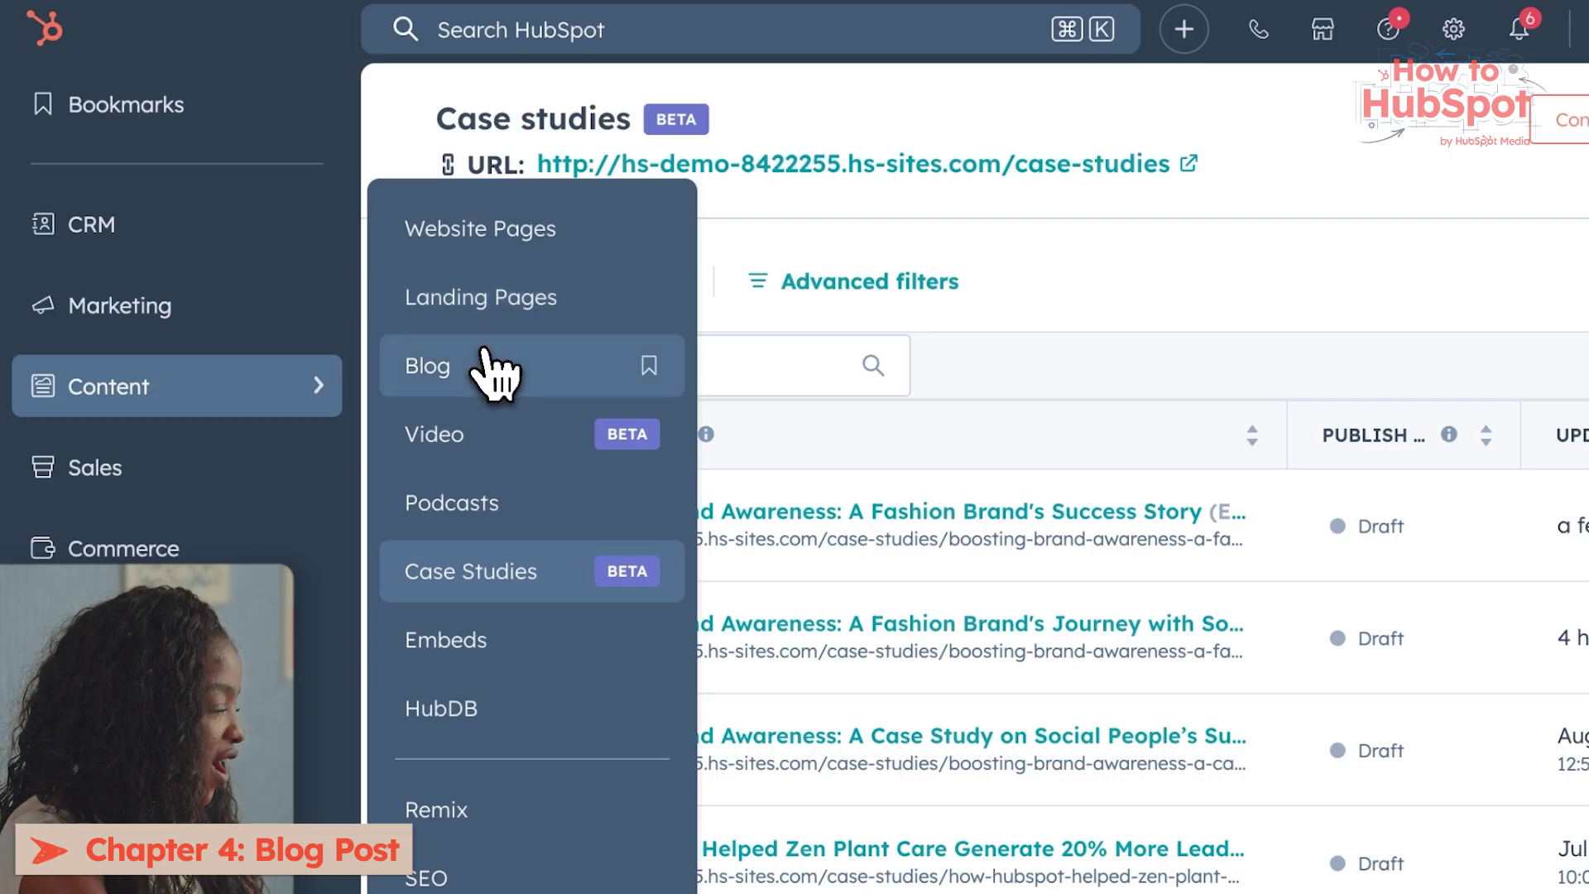
- Go to the blog content, start an AI-generated blog post and look over the recommended topic ideas
{"action": "left_click", "coordinate": [488, 372]}
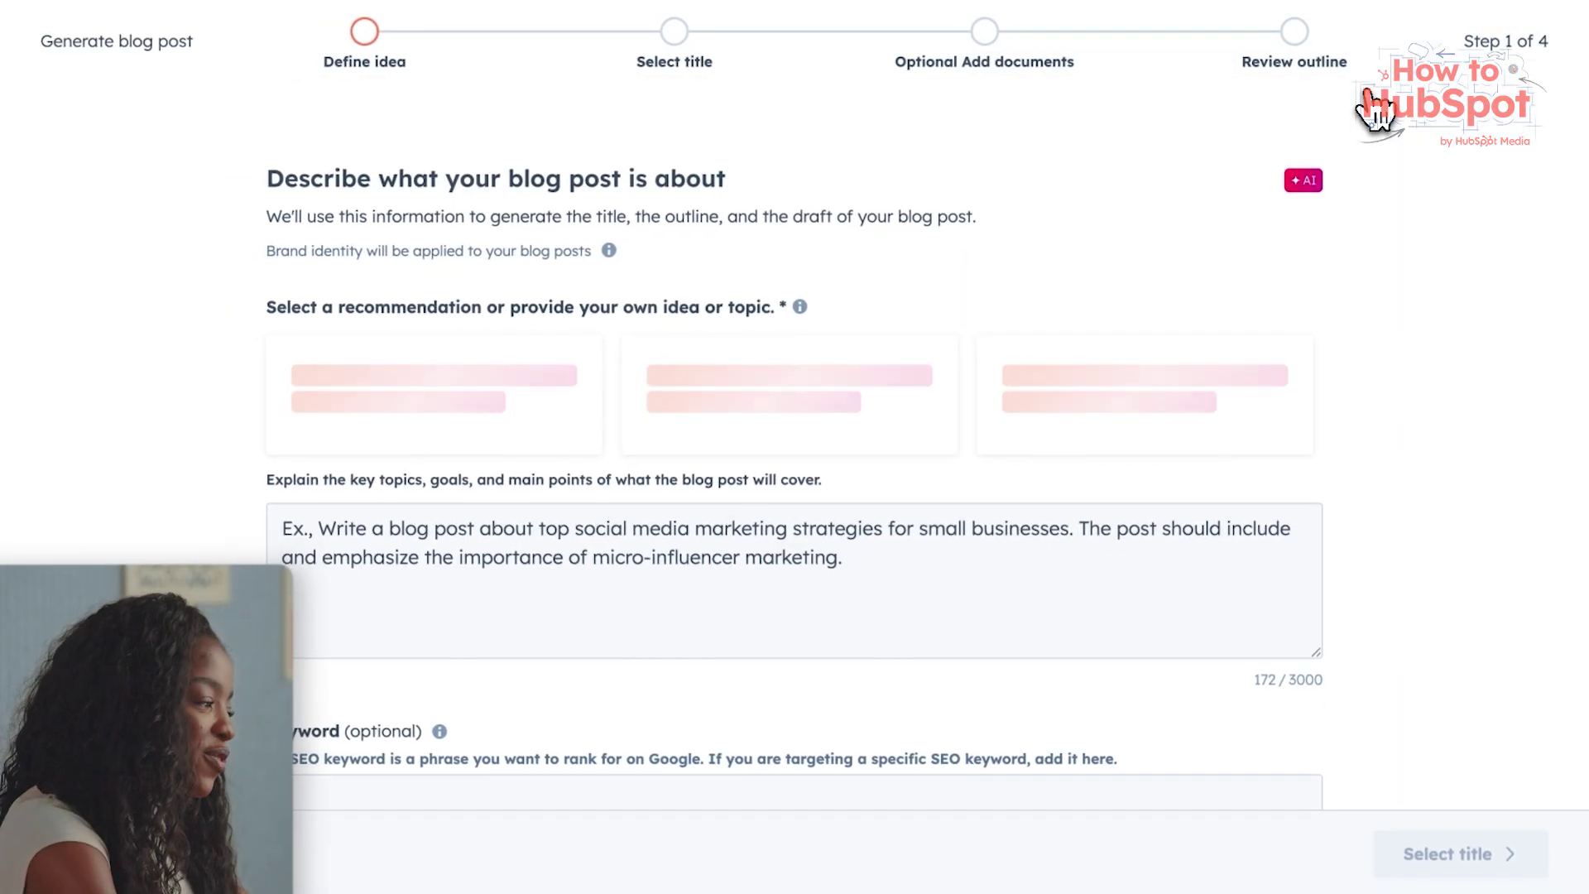
{"action": "scroll", "coordinate": [1351, 443], "scroll_direction": "down", "scroll_amount": 2}
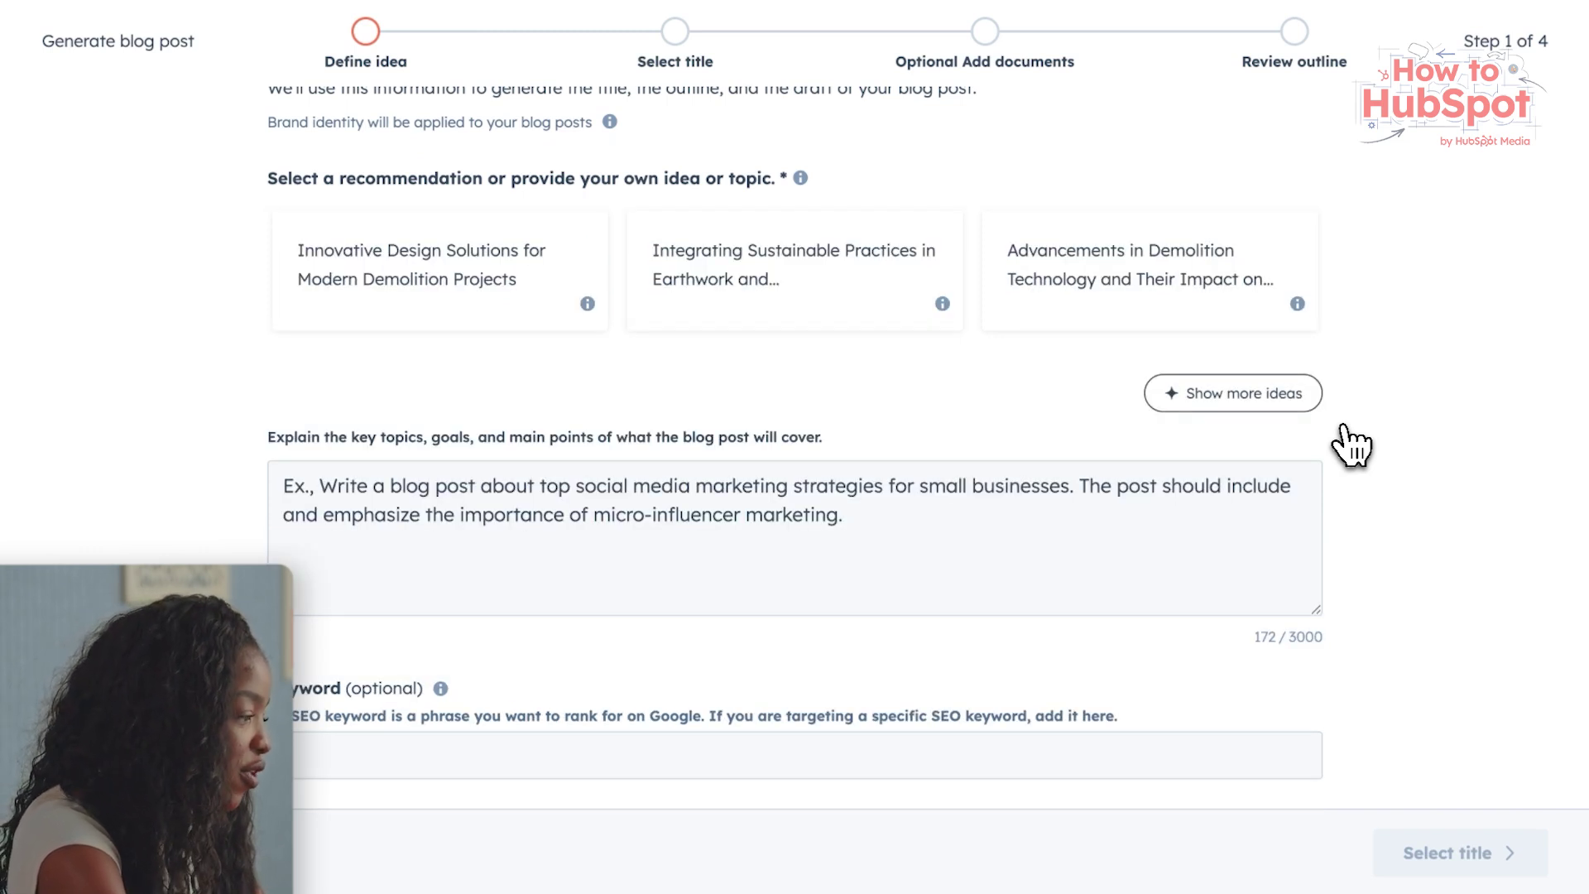
{"action": "scroll", "coordinate": [660, 389], "scroll_direction": "down", "scroll_amount": 3}
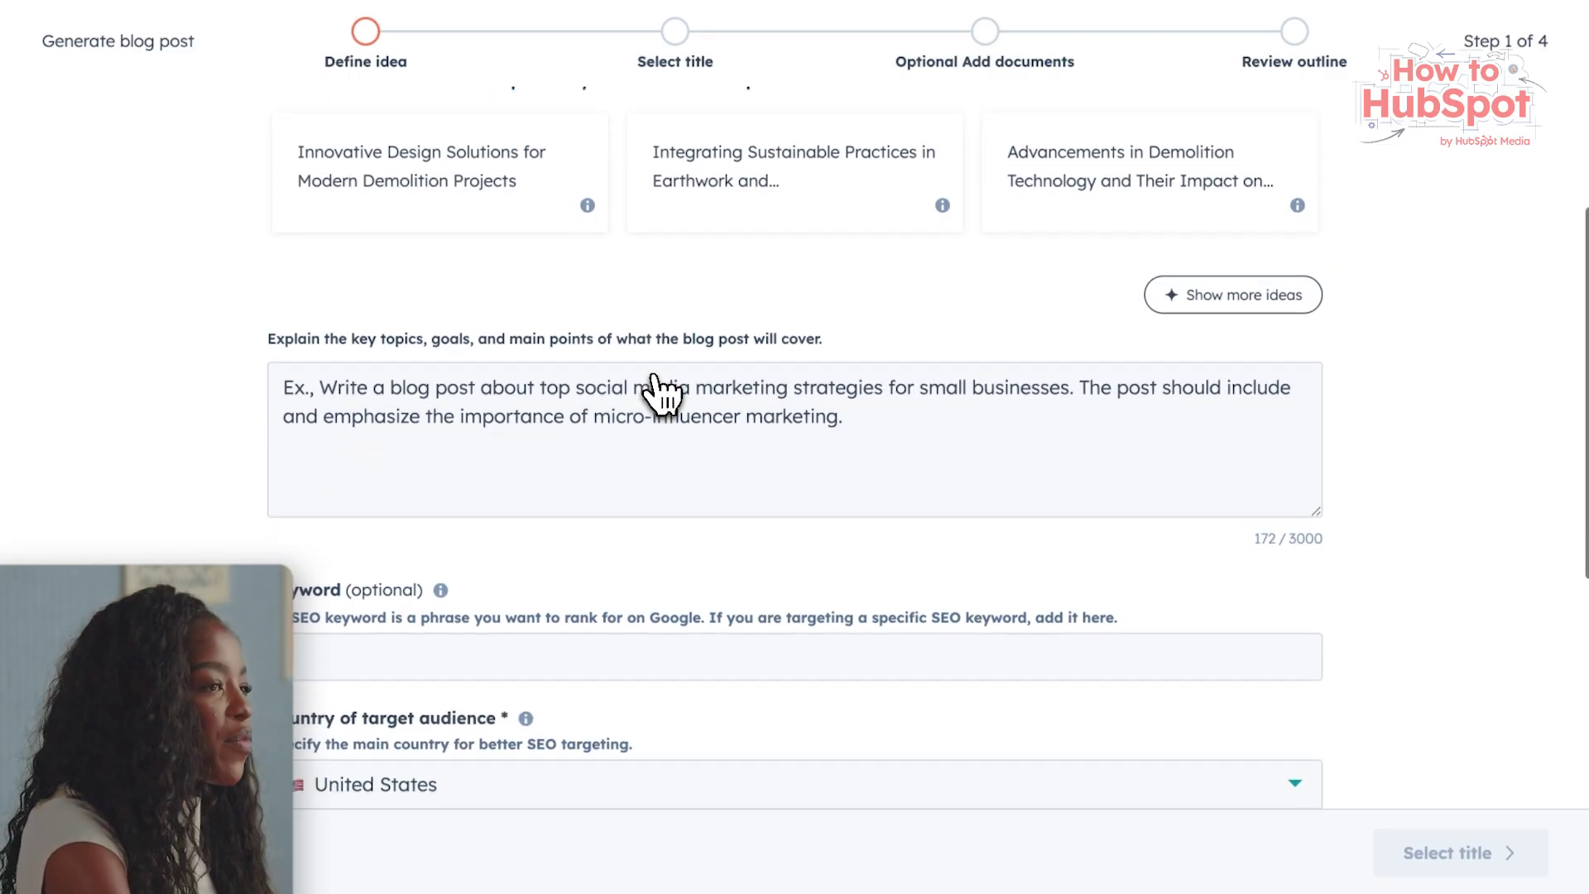
{"action": "scroll", "coordinate": [651, 373], "scroll_direction": "down", "scroll_amount": 1}
- Describe the blog post topic as "Write a blog post about social media marketing for small businesses"
{"action": "left_click", "coordinate": [651, 364]}
{"action": "key", "text": "ctrl+a"}
{"action": "type", "text": "Wri"}
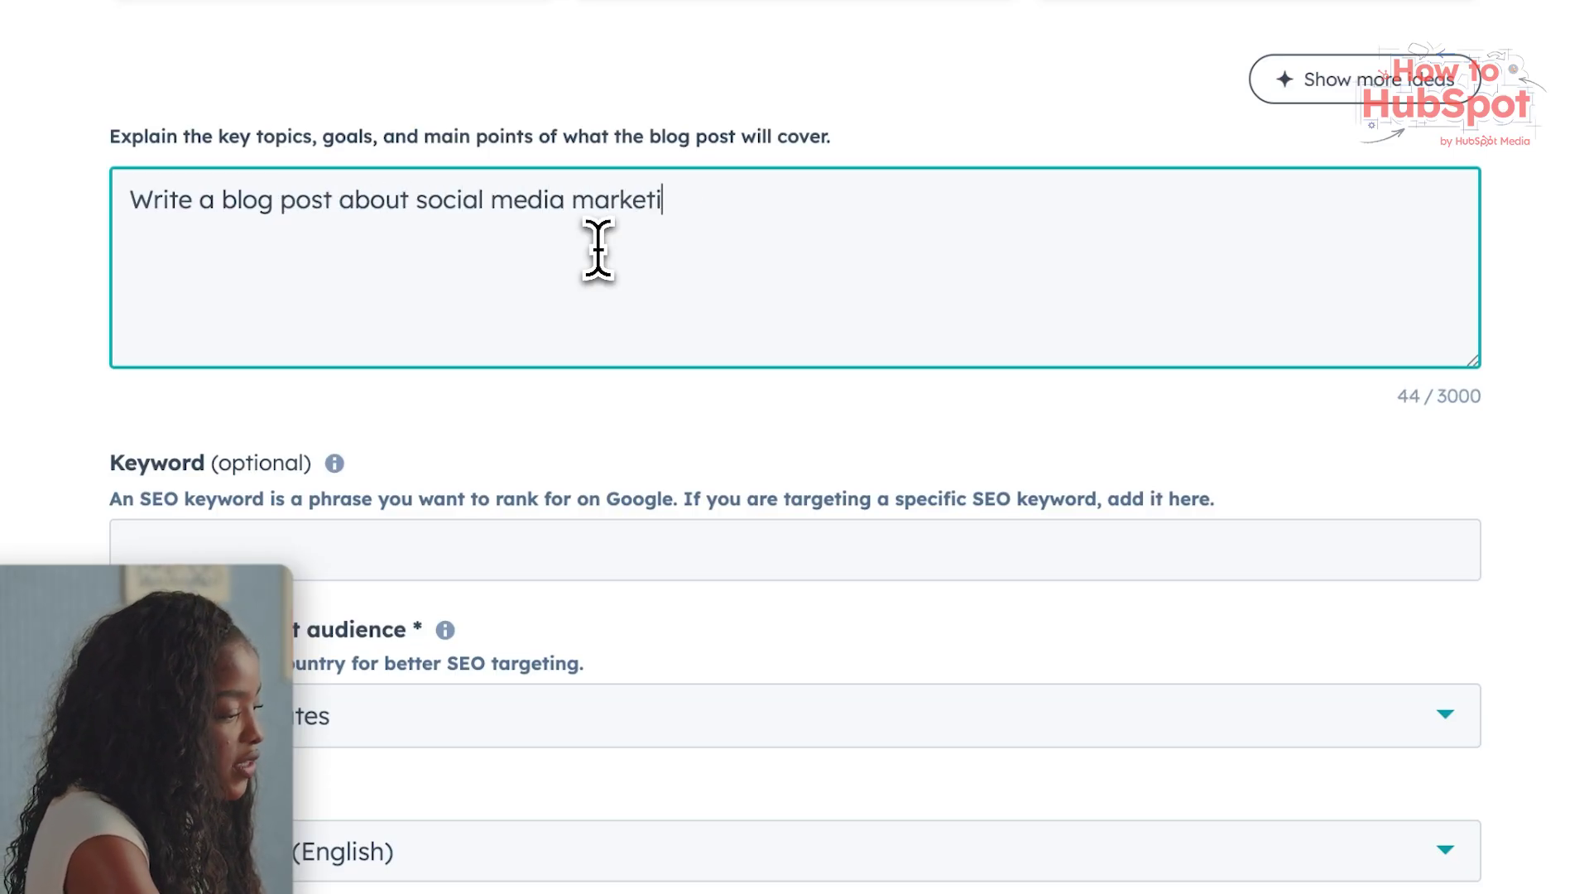
{"action": "key", "text": "BackSpace"}
{"action": "type", "text": "small businesses"}
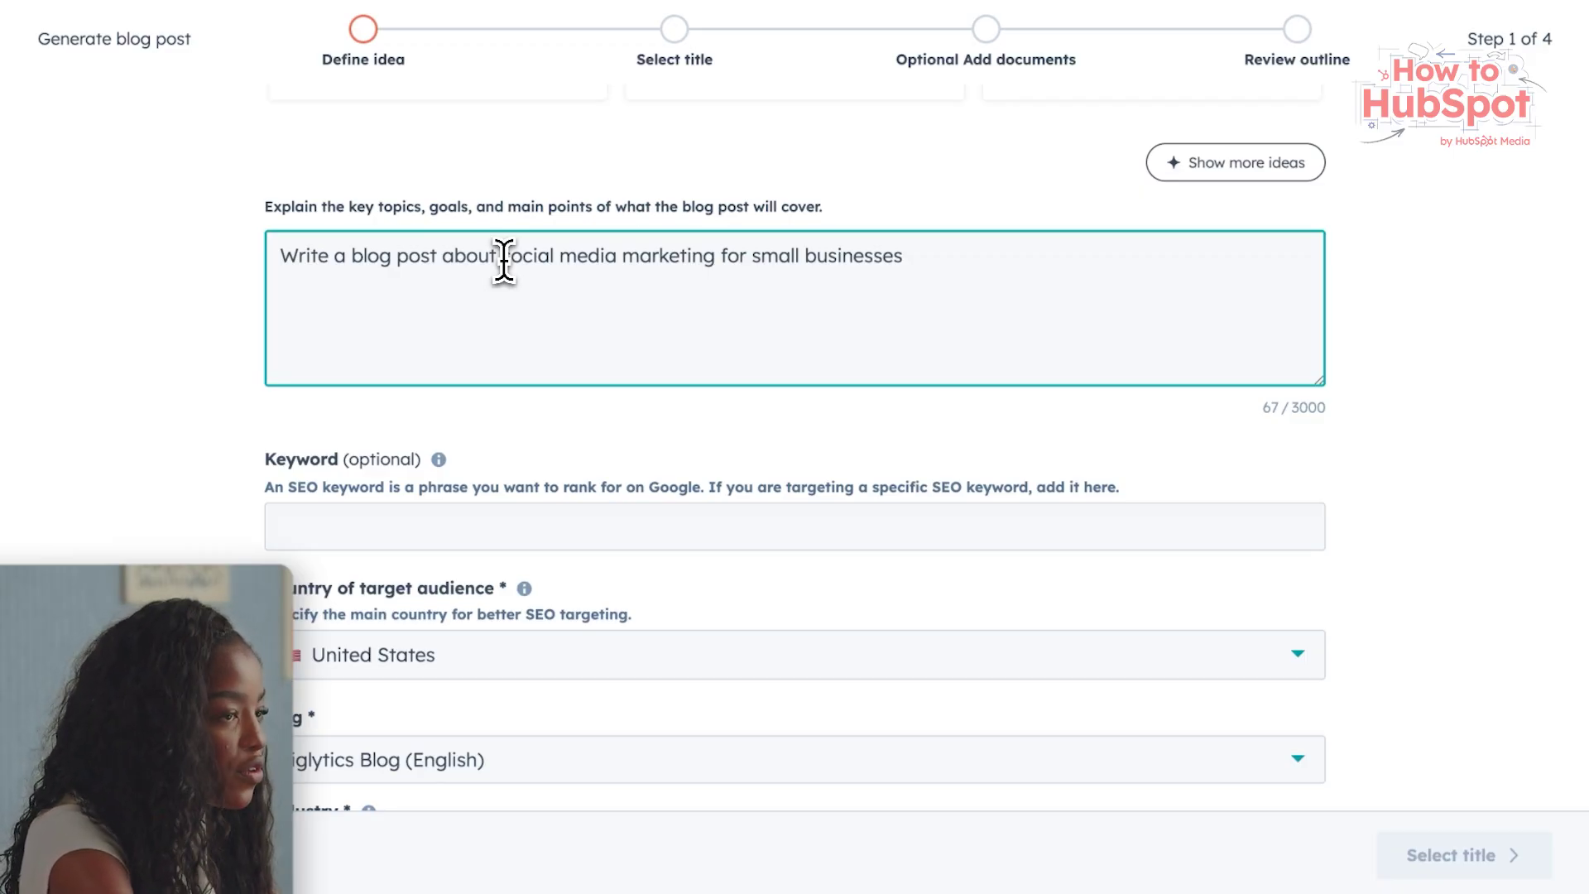
- Copy the phrase "social media marketing for small businesses" from the topic description into the SEO keyword
{"action": "left_click_drag", "start_coordinate": [503, 256], "coordinate": [1028, 266]}
{"action": "key", "text": "ctrl+c"}
{"action": "key", "text": "Tab"}
{"action": "key", "text": "ctrl+v"}
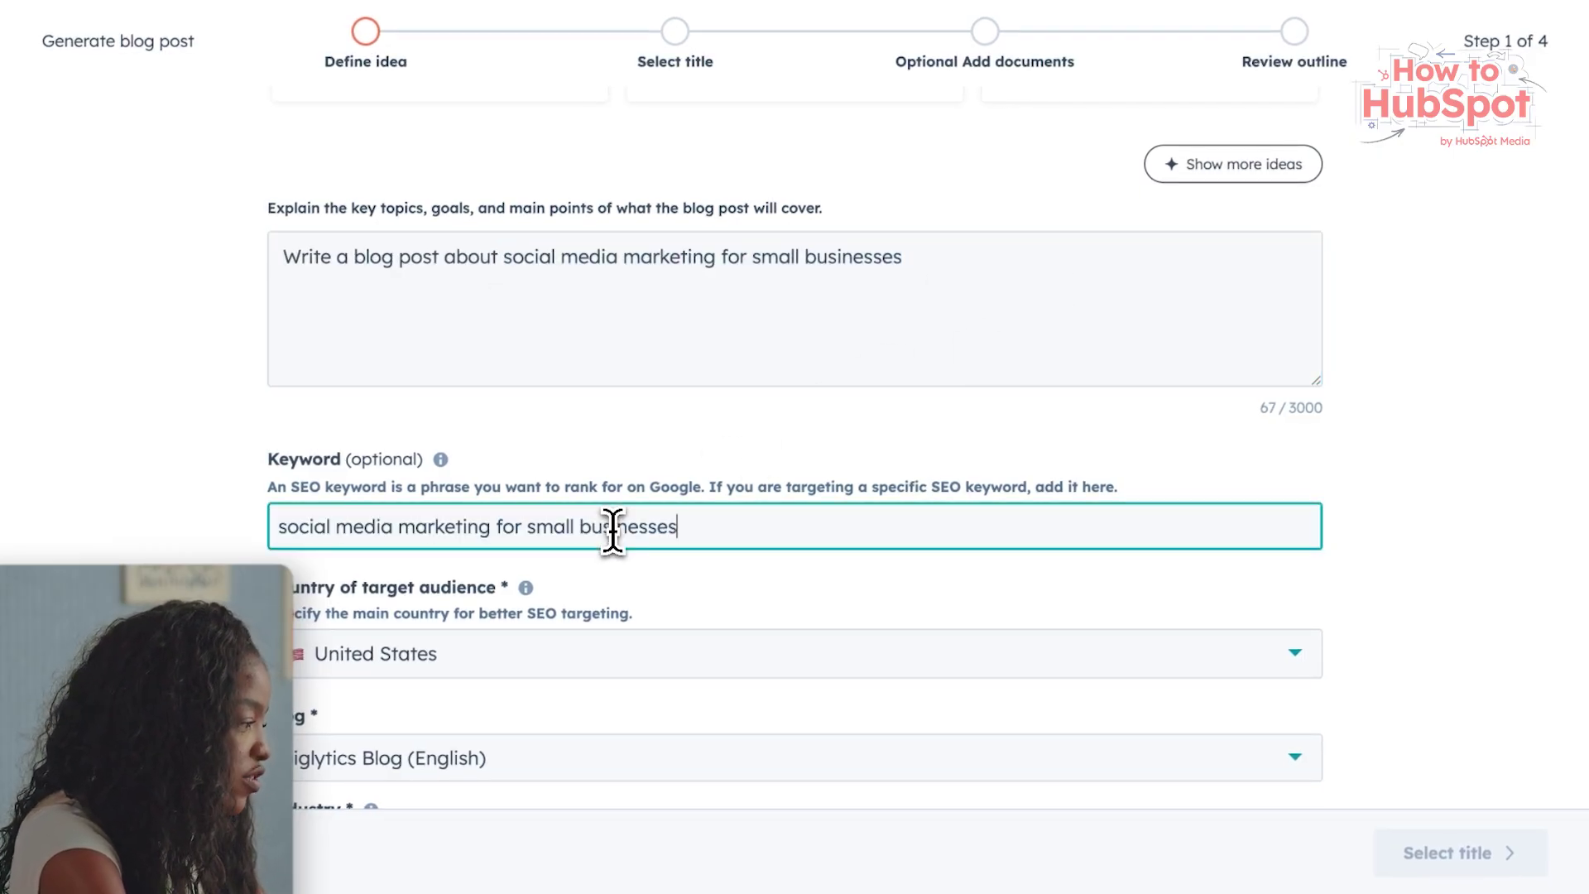
- Set the blog post's target audience country to United Kingdom
{"action": "scroll", "coordinate": [708, 583], "scroll_direction": "down", "scroll_amount": 2}
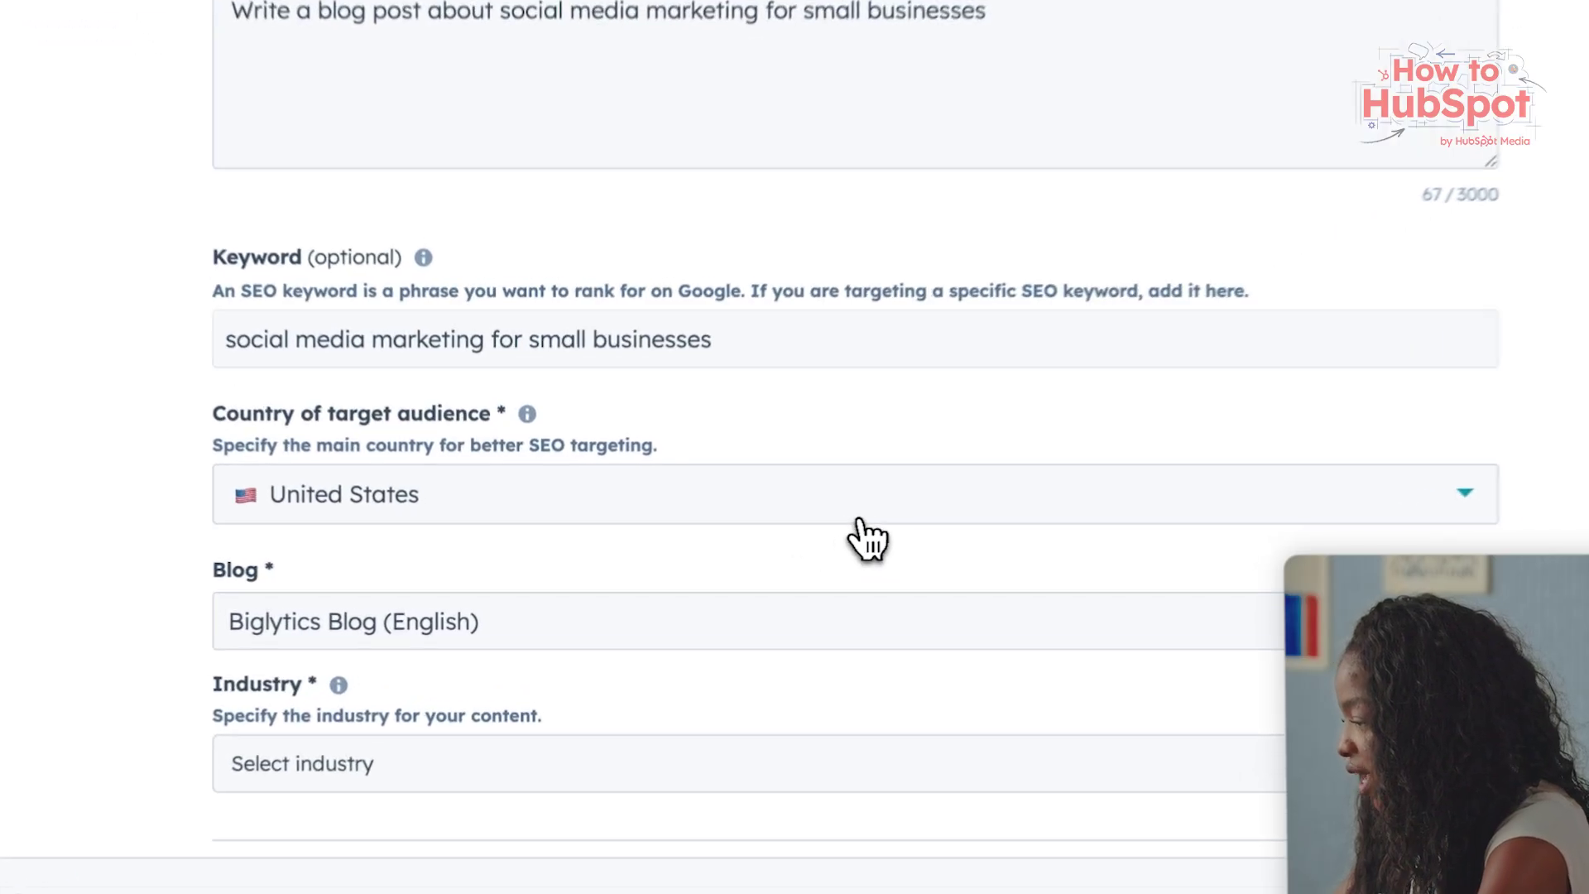
{"action": "left_click", "coordinate": [858, 519]}
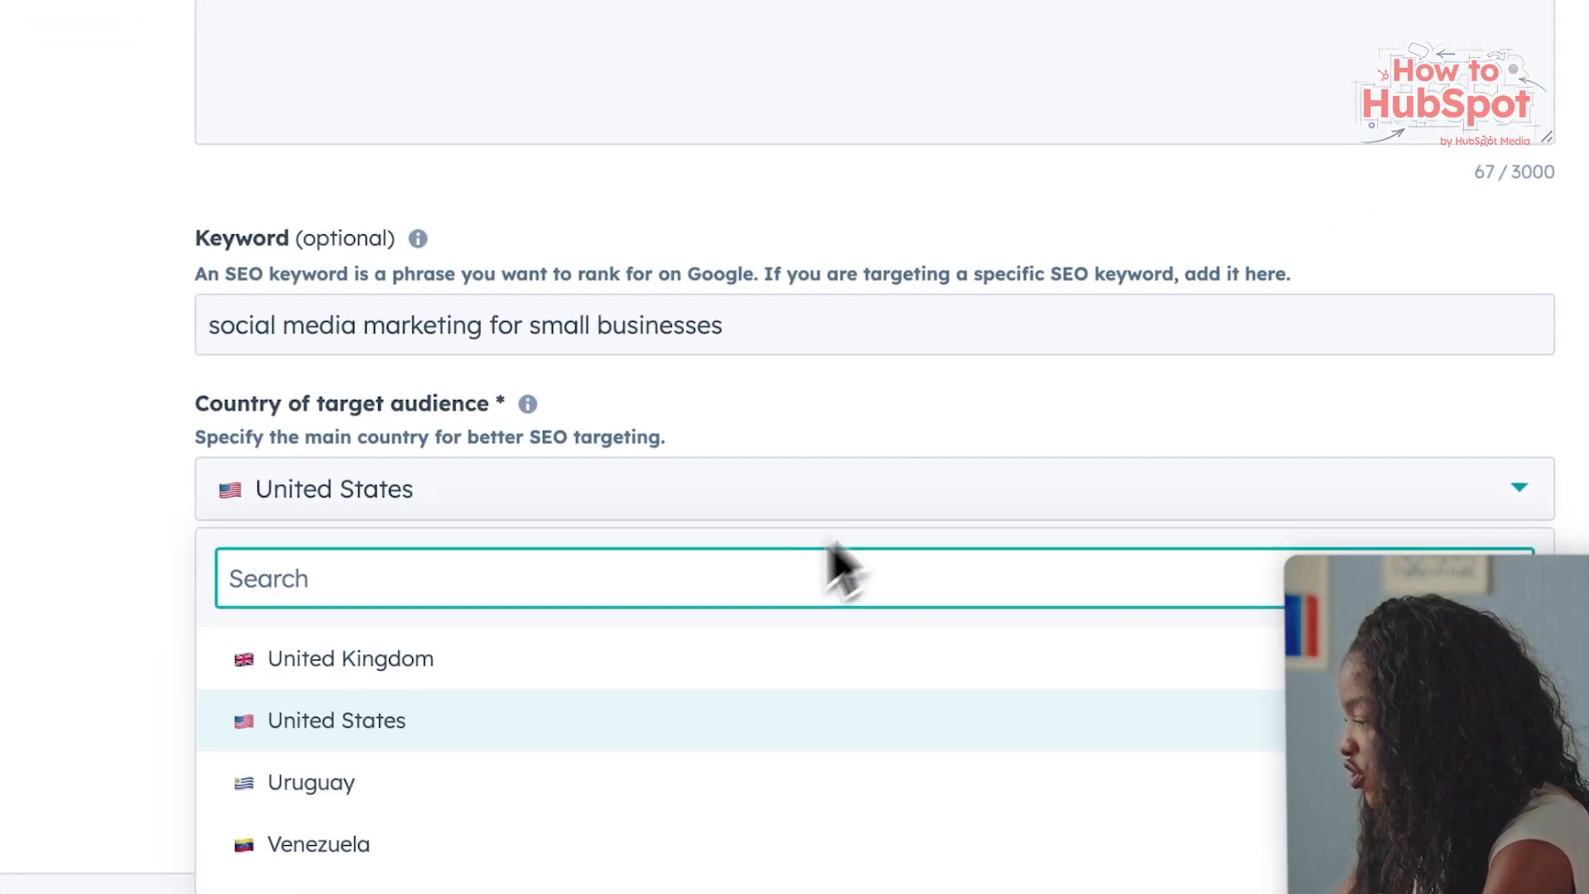
{"action": "left_click", "coordinate": [683, 655]}
{"action": "scroll", "coordinate": [700, 668], "scroll_direction": "down", "scroll_amount": 3}
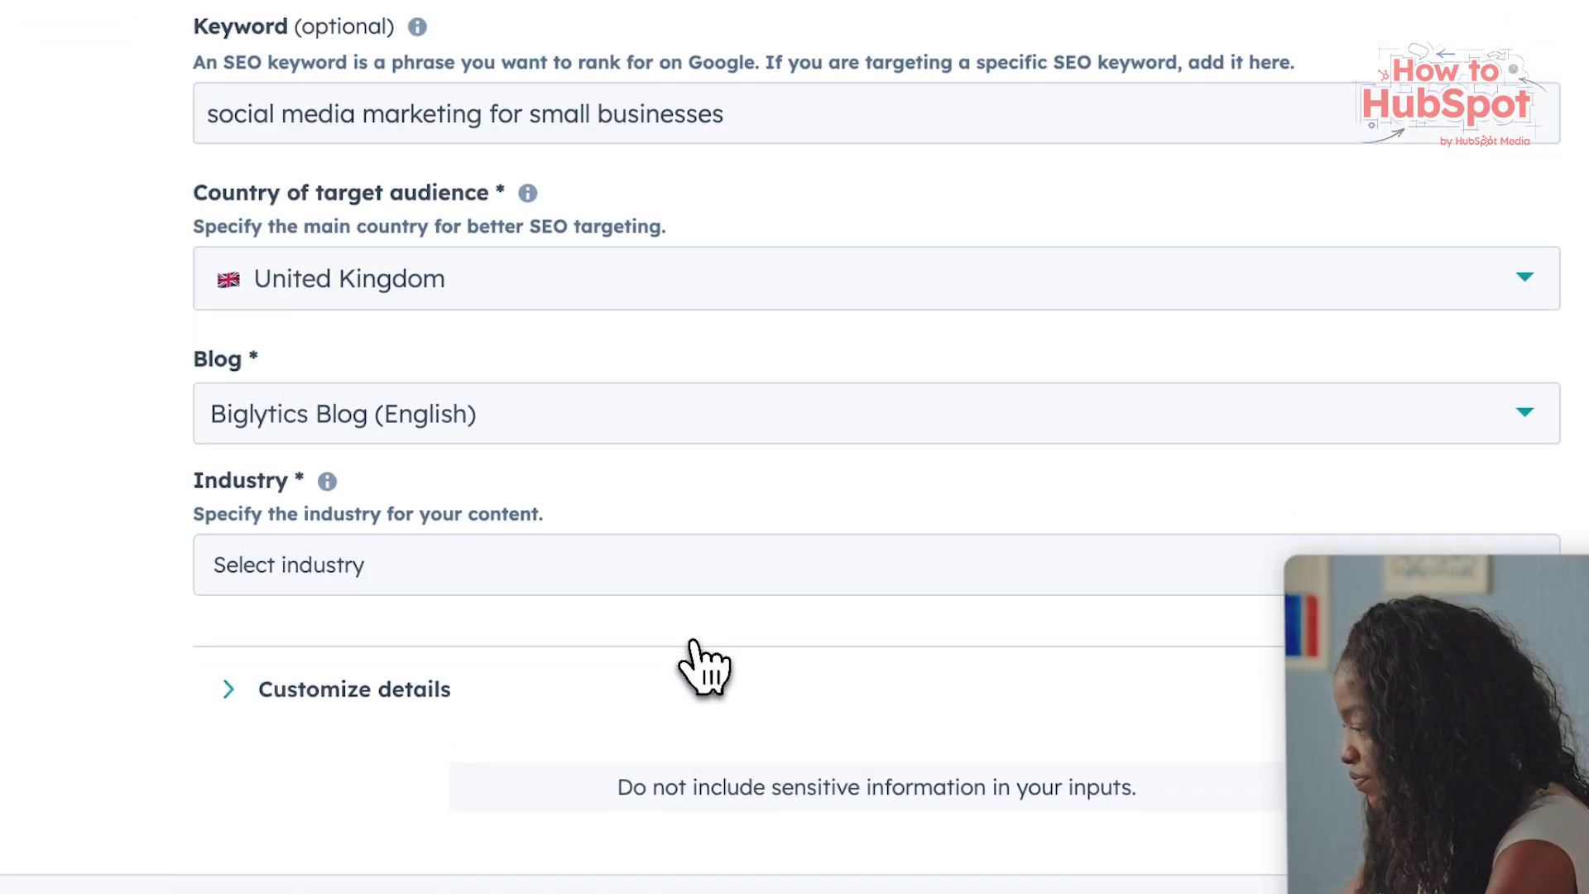
- Set the blog post's industry to Marketing Services
{"action": "left_click", "coordinate": [710, 579]}
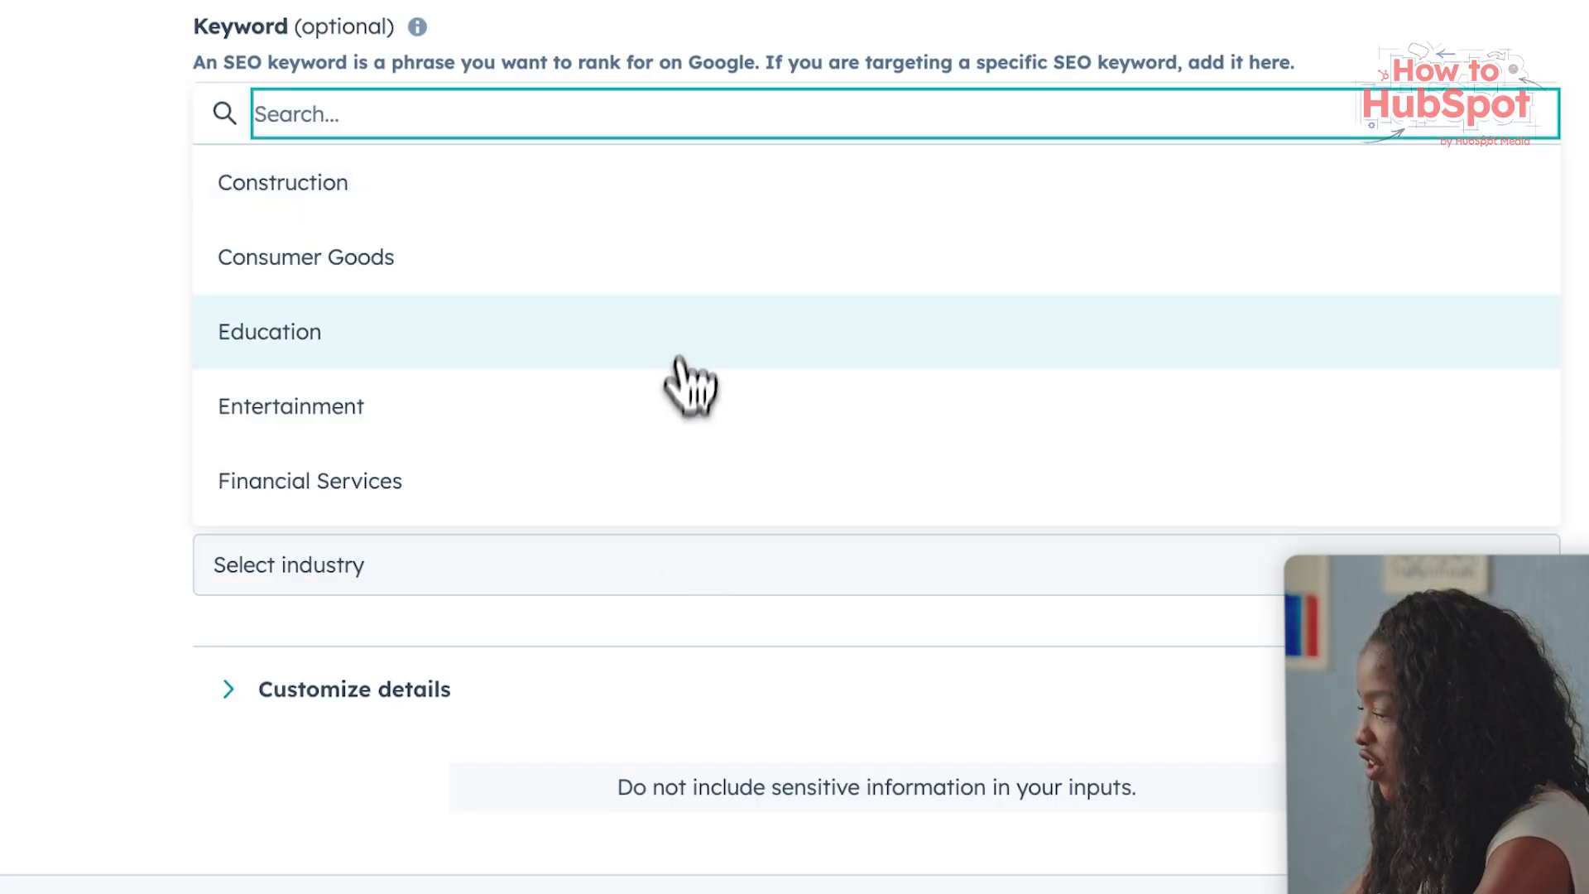
{"action": "type", "text": "marke"}
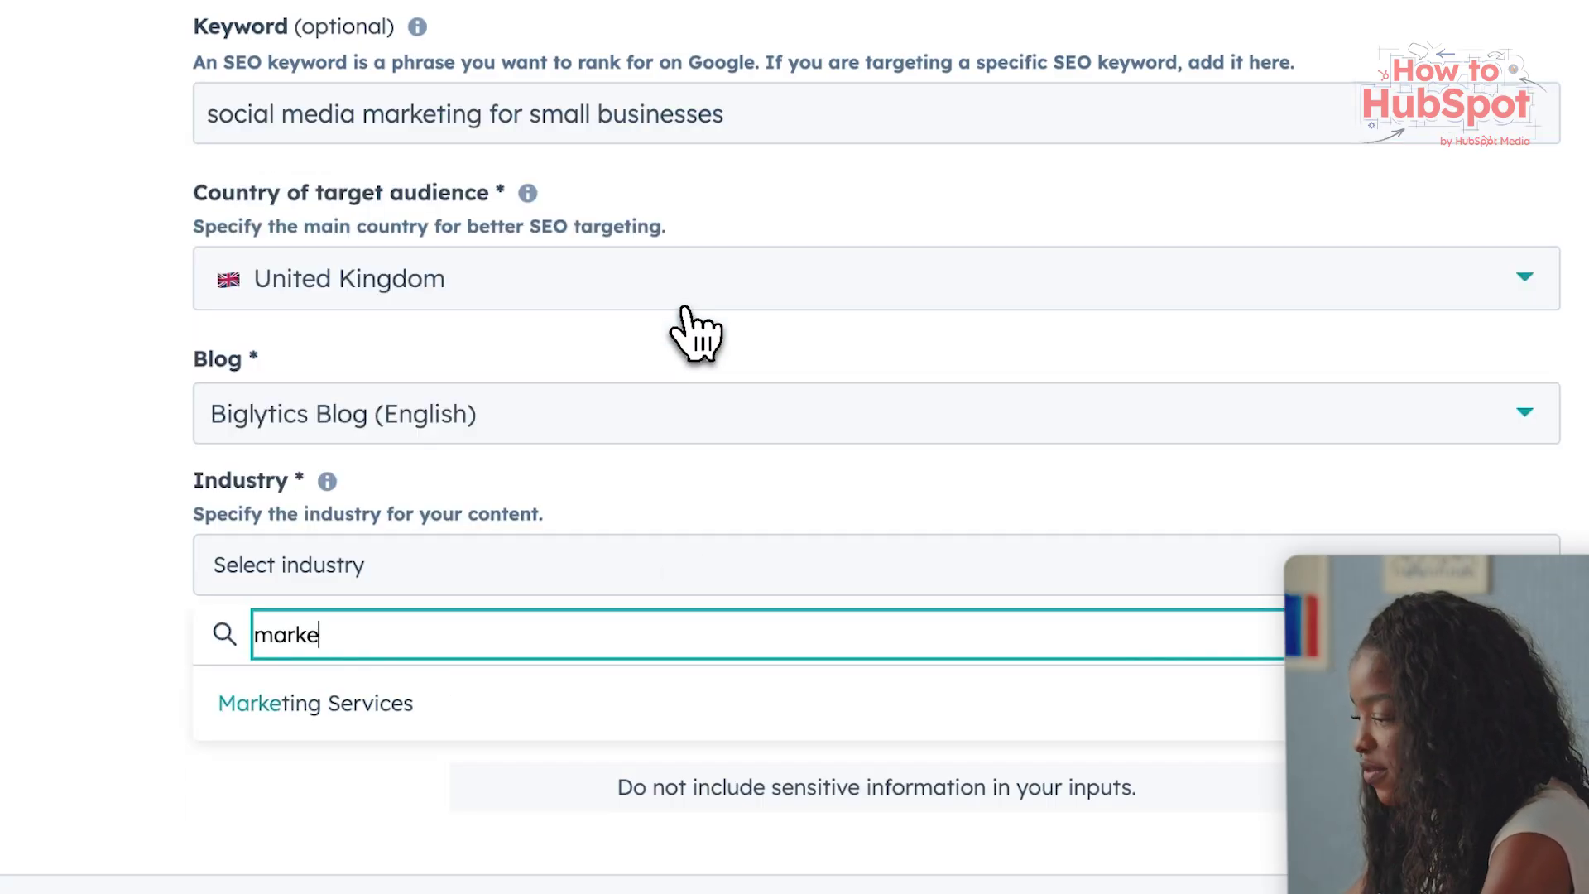
{"action": "left_click", "coordinate": [539, 677]}
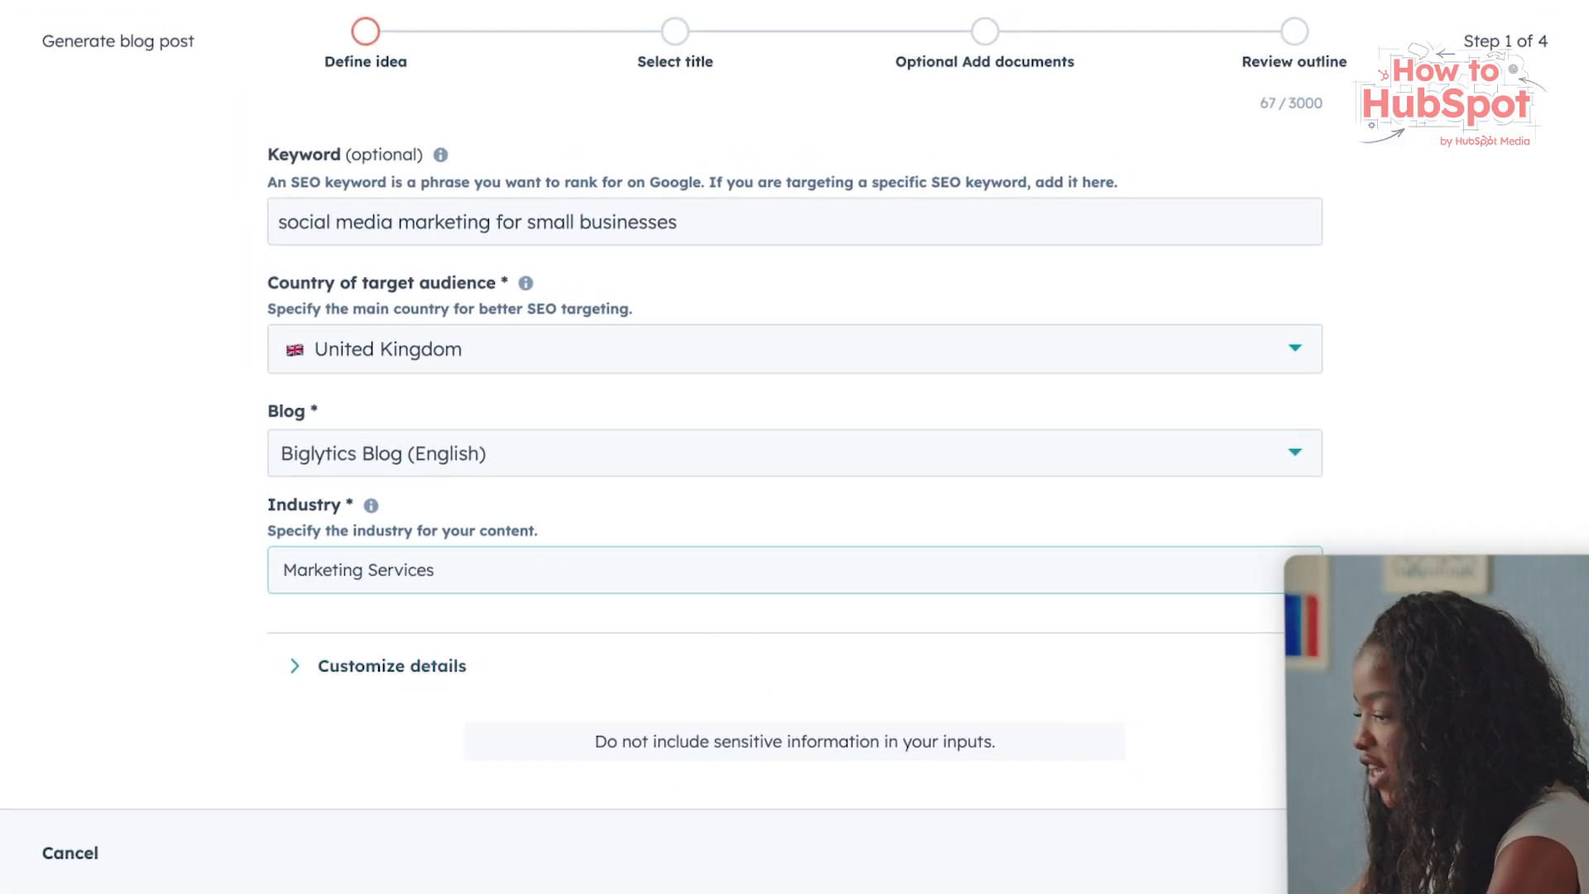
- Expand the blog post's custom details and set the Ideal Customer Profile to Social People Customer
{"action": "left_click", "coordinate": [451, 667]}
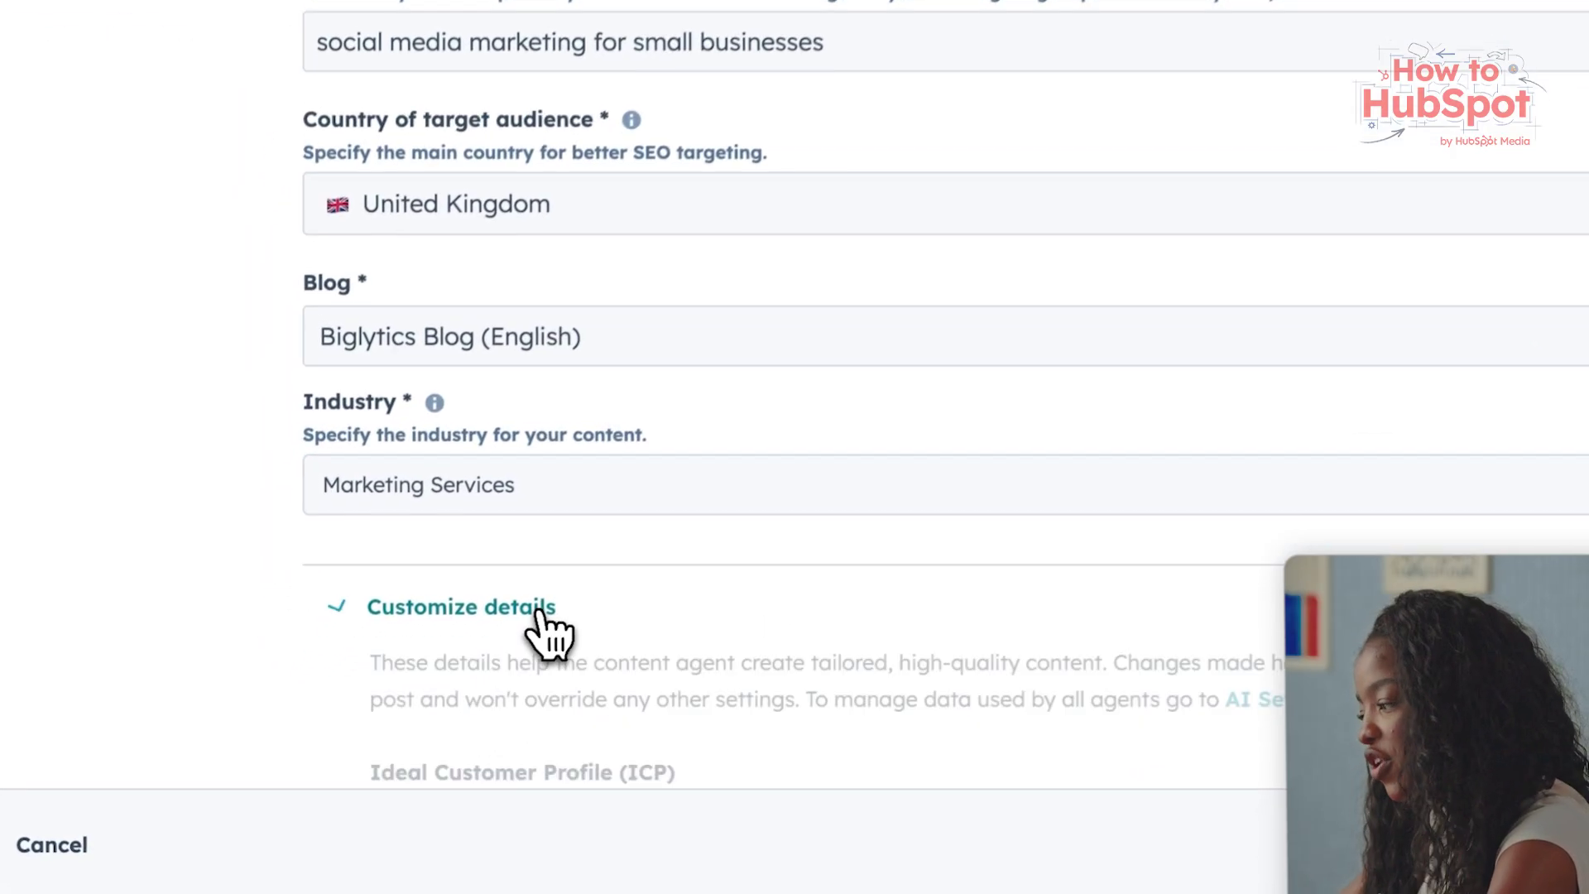
{"action": "left_click", "coordinate": [571, 582]}
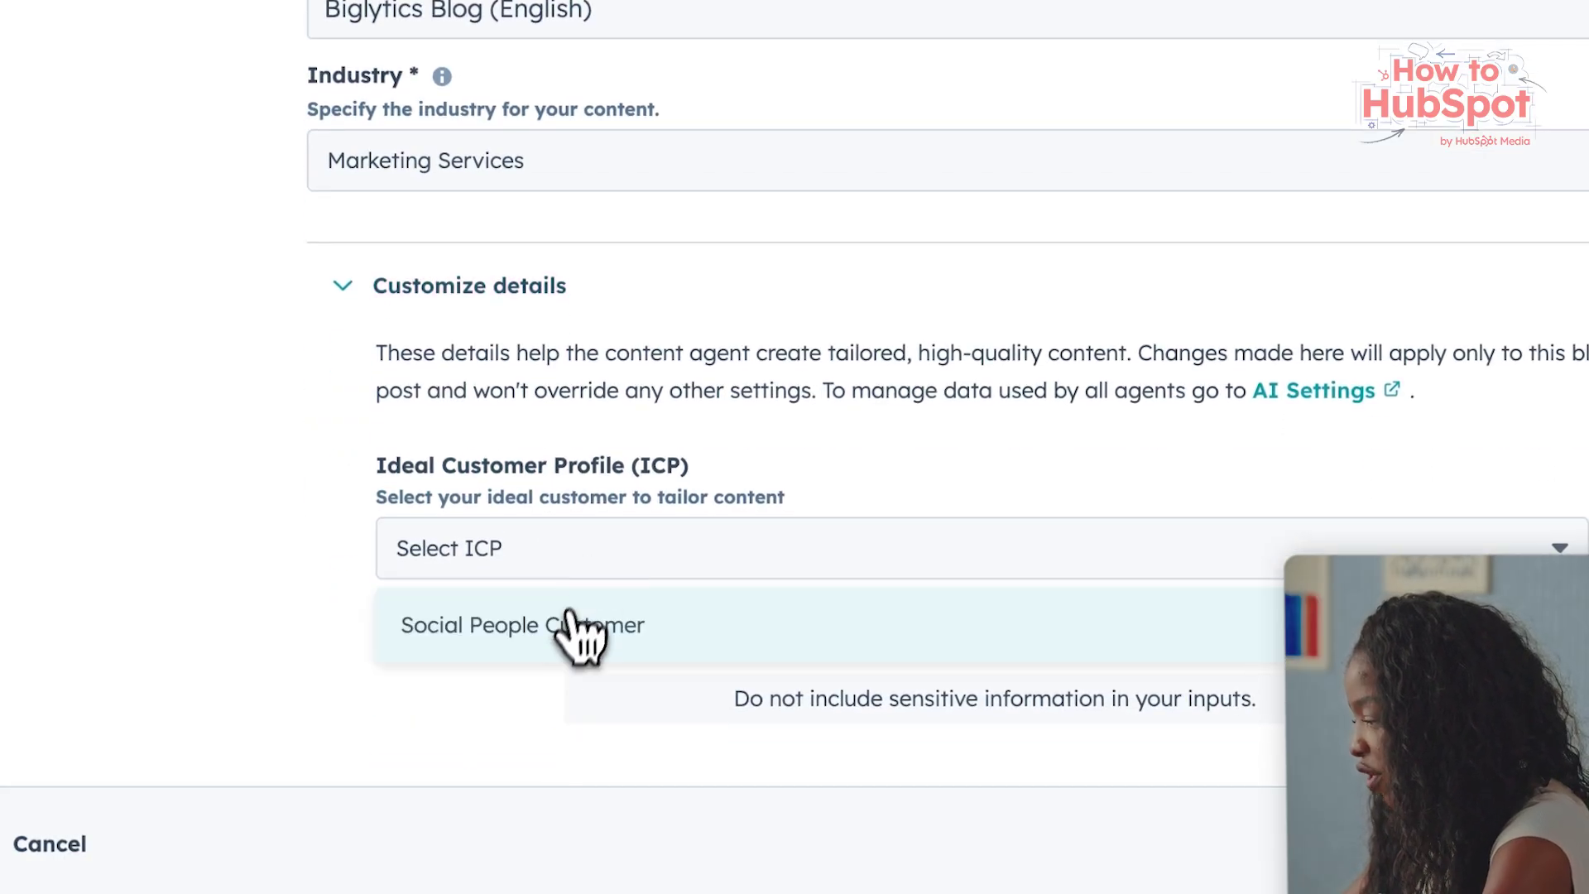
{"action": "left_click", "coordinate": [669, 617]}
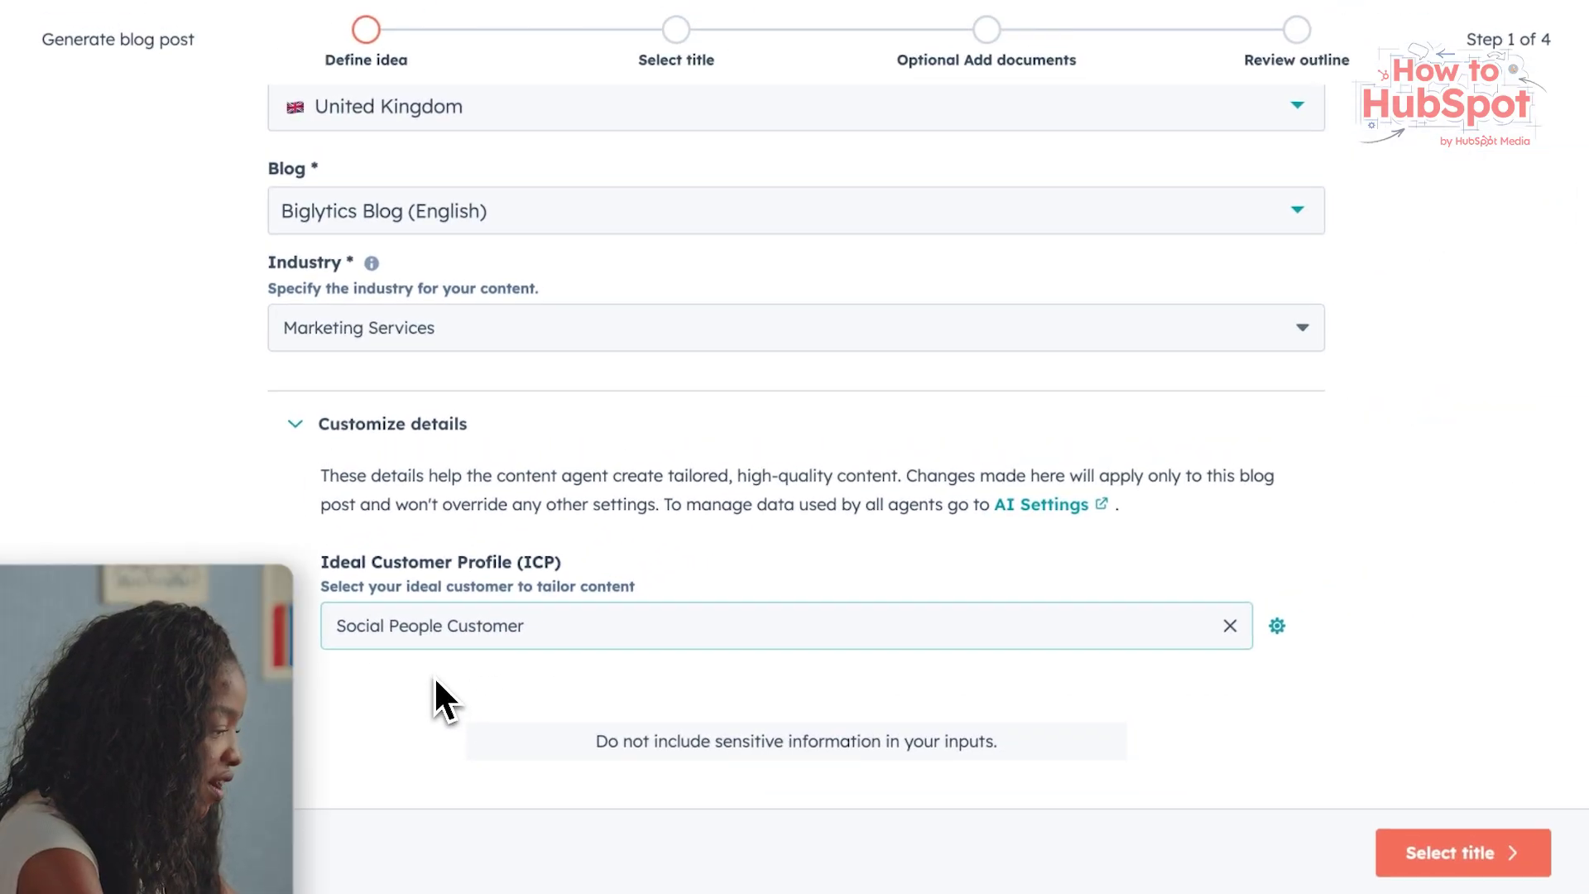
{"action": "scroll", "coordinate": [435, 687], "scroll_direction": "up", "scroll_amount": 1}
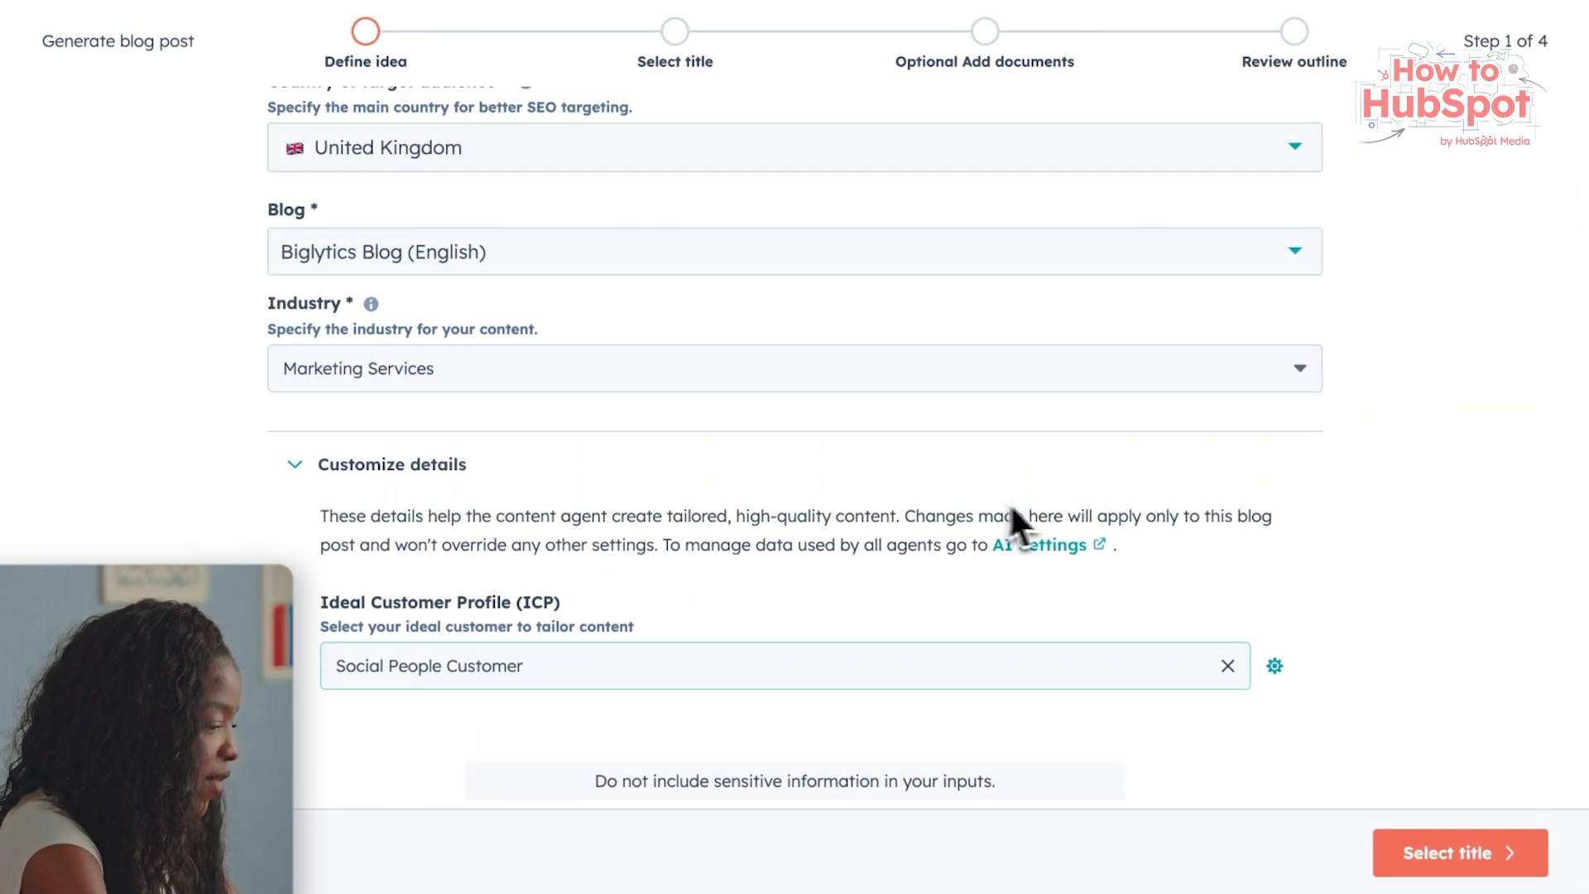
- Continue to the title suggestions, choose "Effective Social Media Advertising for Small Businesses" and proceed to the optional reference documents
{"action": "left_click", "coordinate": [1452, 854]}
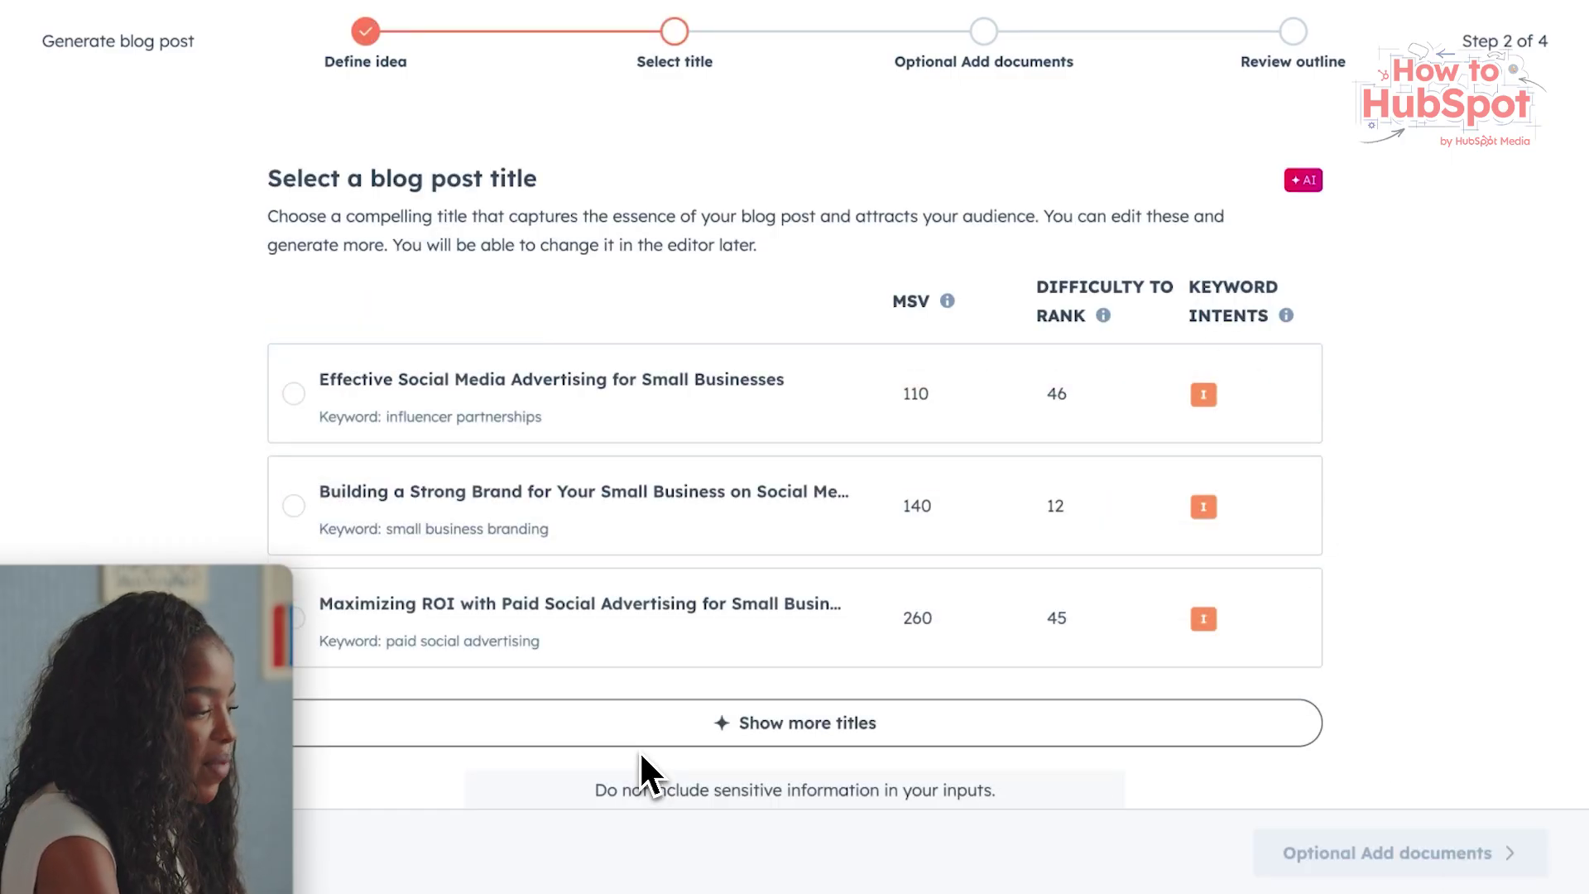
{"action": "scroll", "coordinate": [1418, 313], "scroll_direction": "down", "scroll_amount": 1}
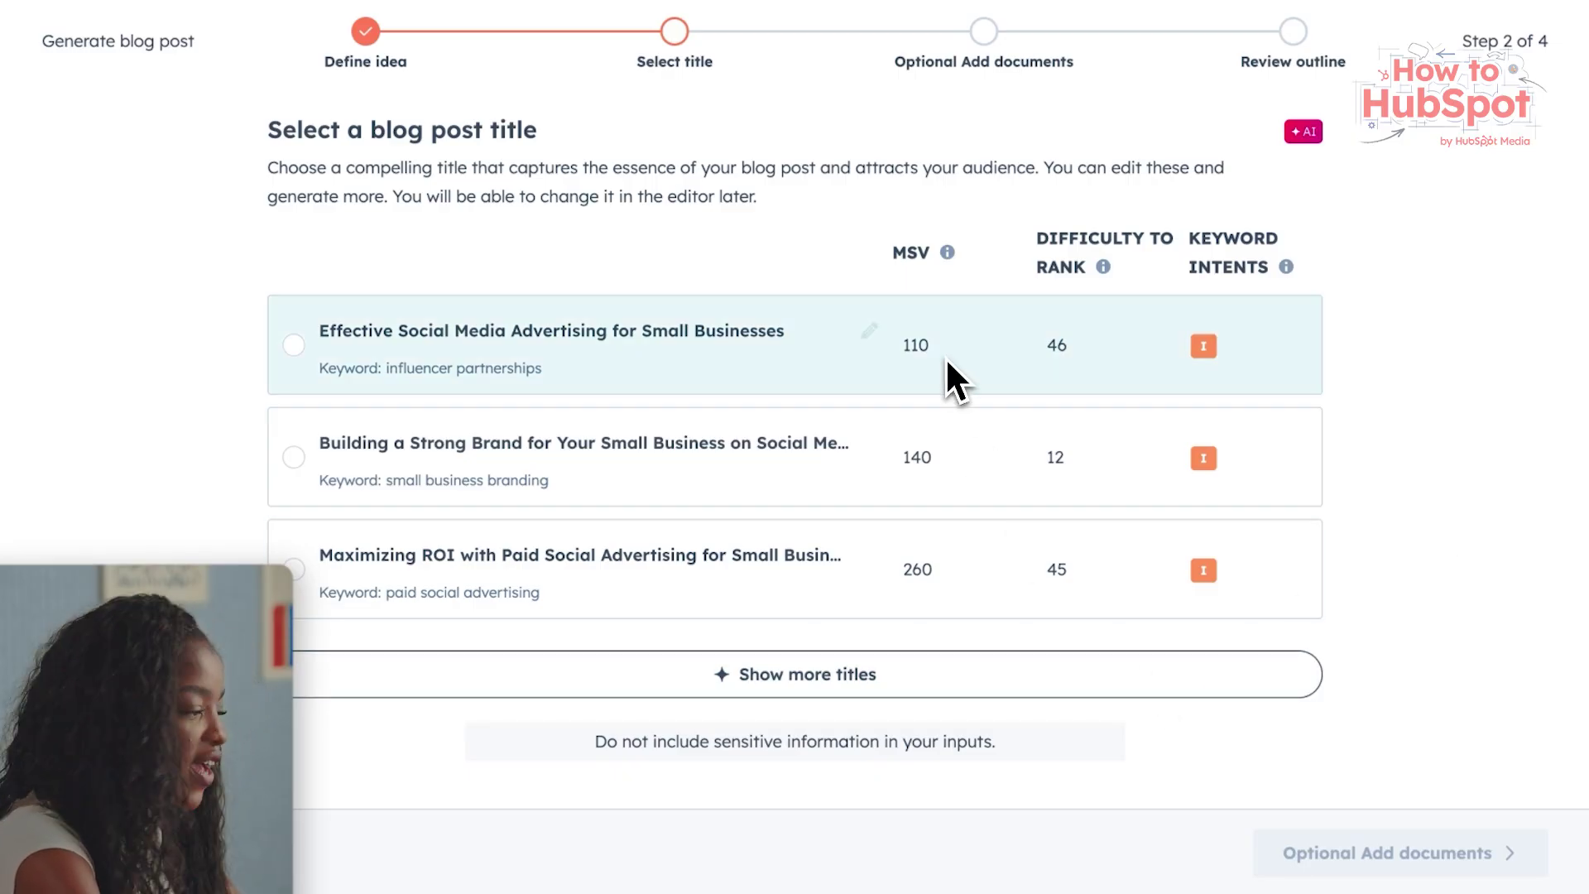
{"action": "left_click", "coordinate": [294, 344]}
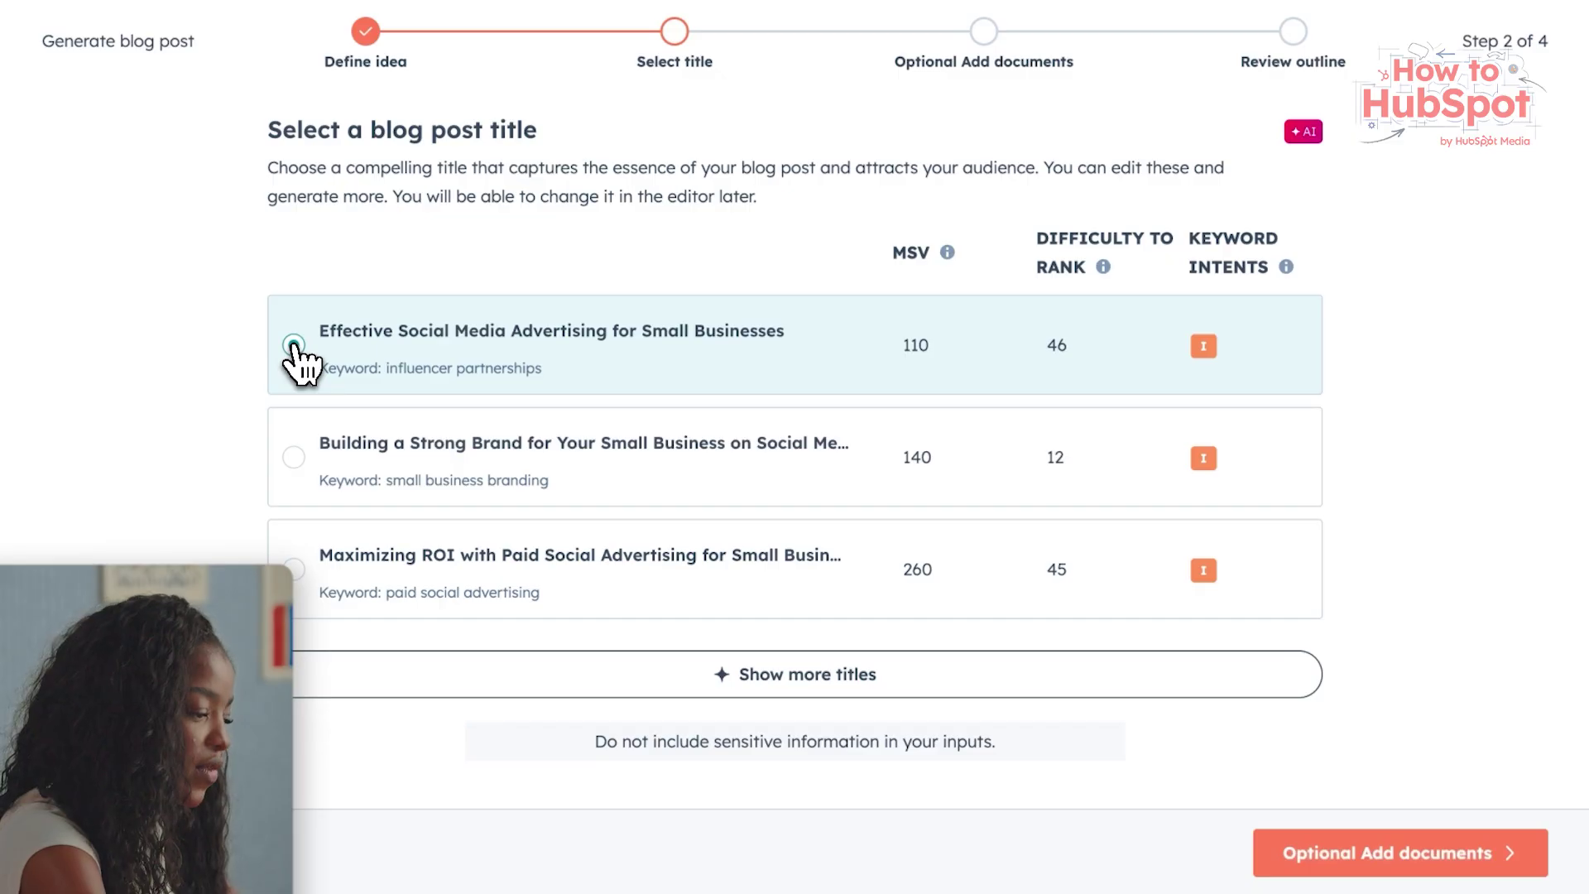
{"action": "left_click", "coordinate": [1329, 852]}
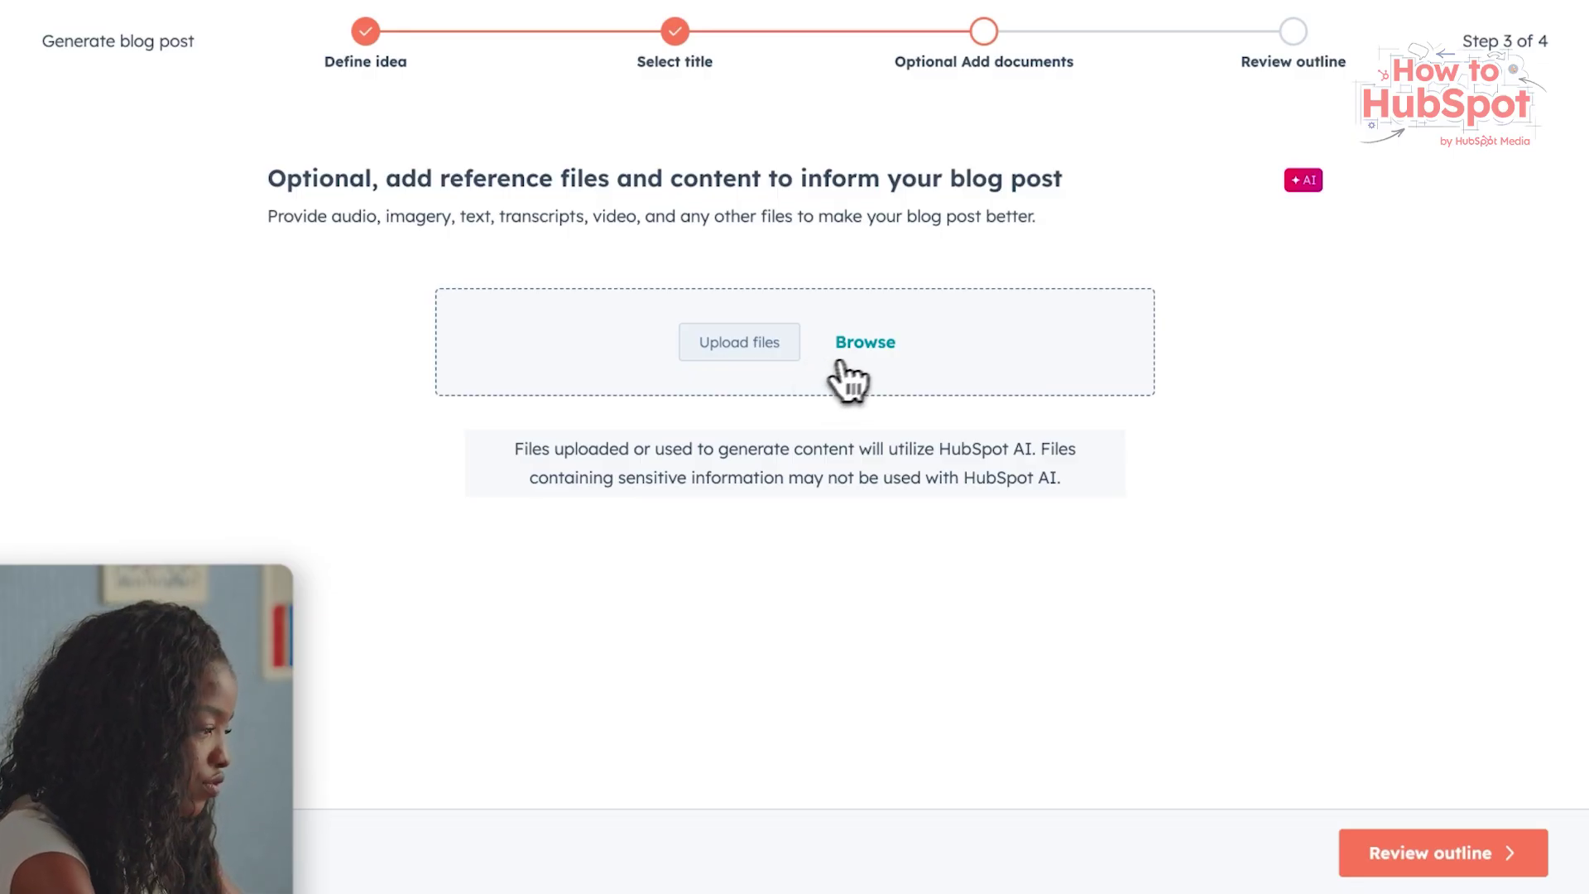
- Check the selectable reference content types, close them and upload "July 2025 Video Prep-1" from the Downloads folder as a reference file
{"action": "left_click", "coordinate": [843, 356]}
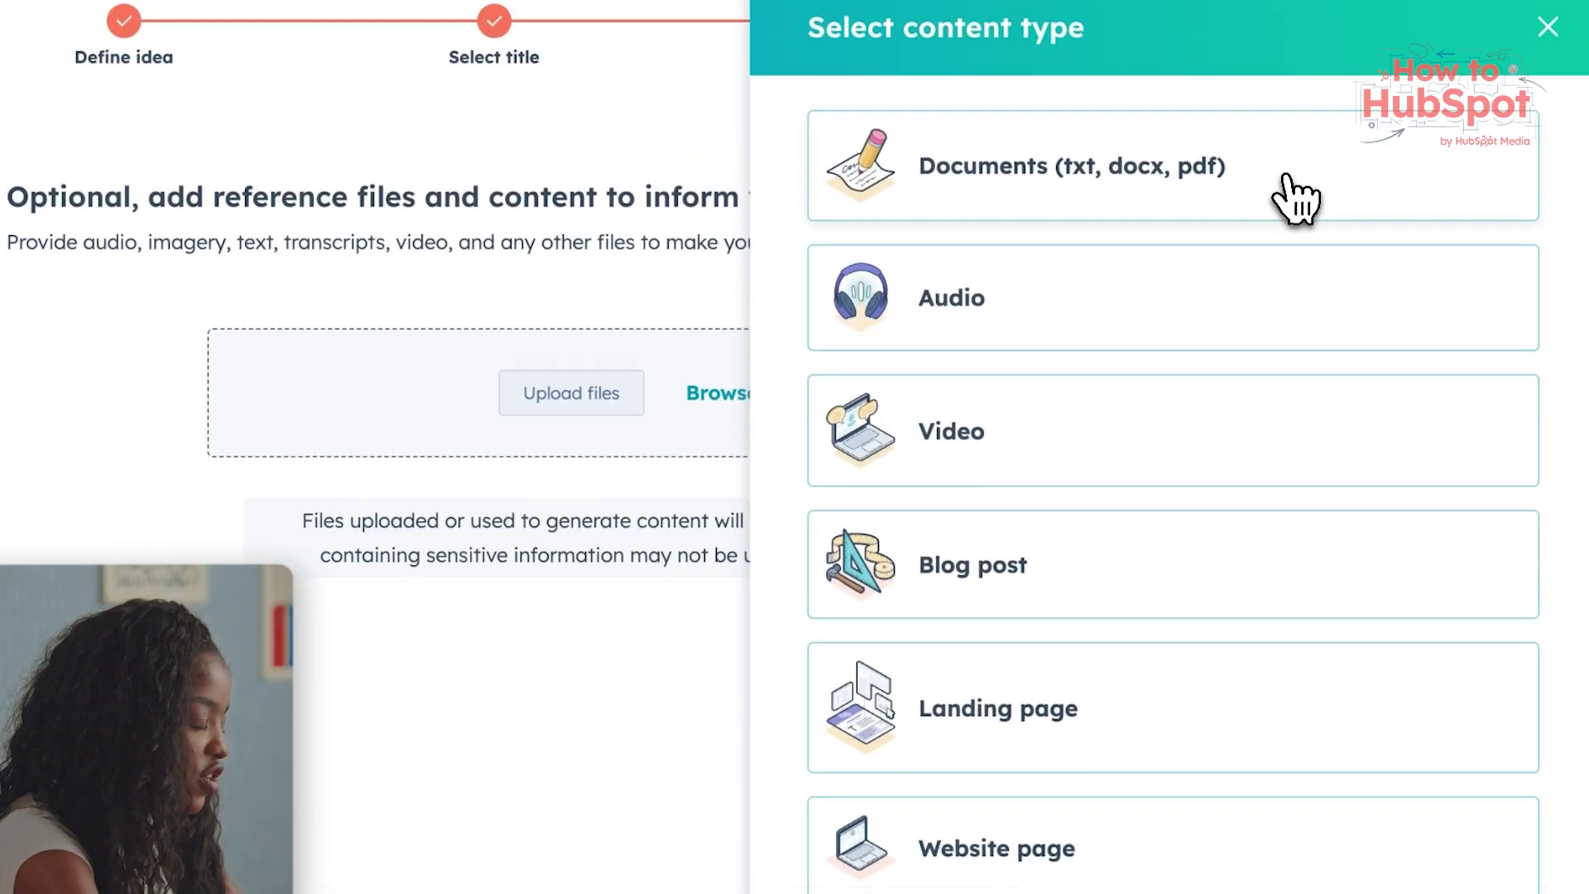
{"action": "left_click", "coordinate": [1552, 51]}
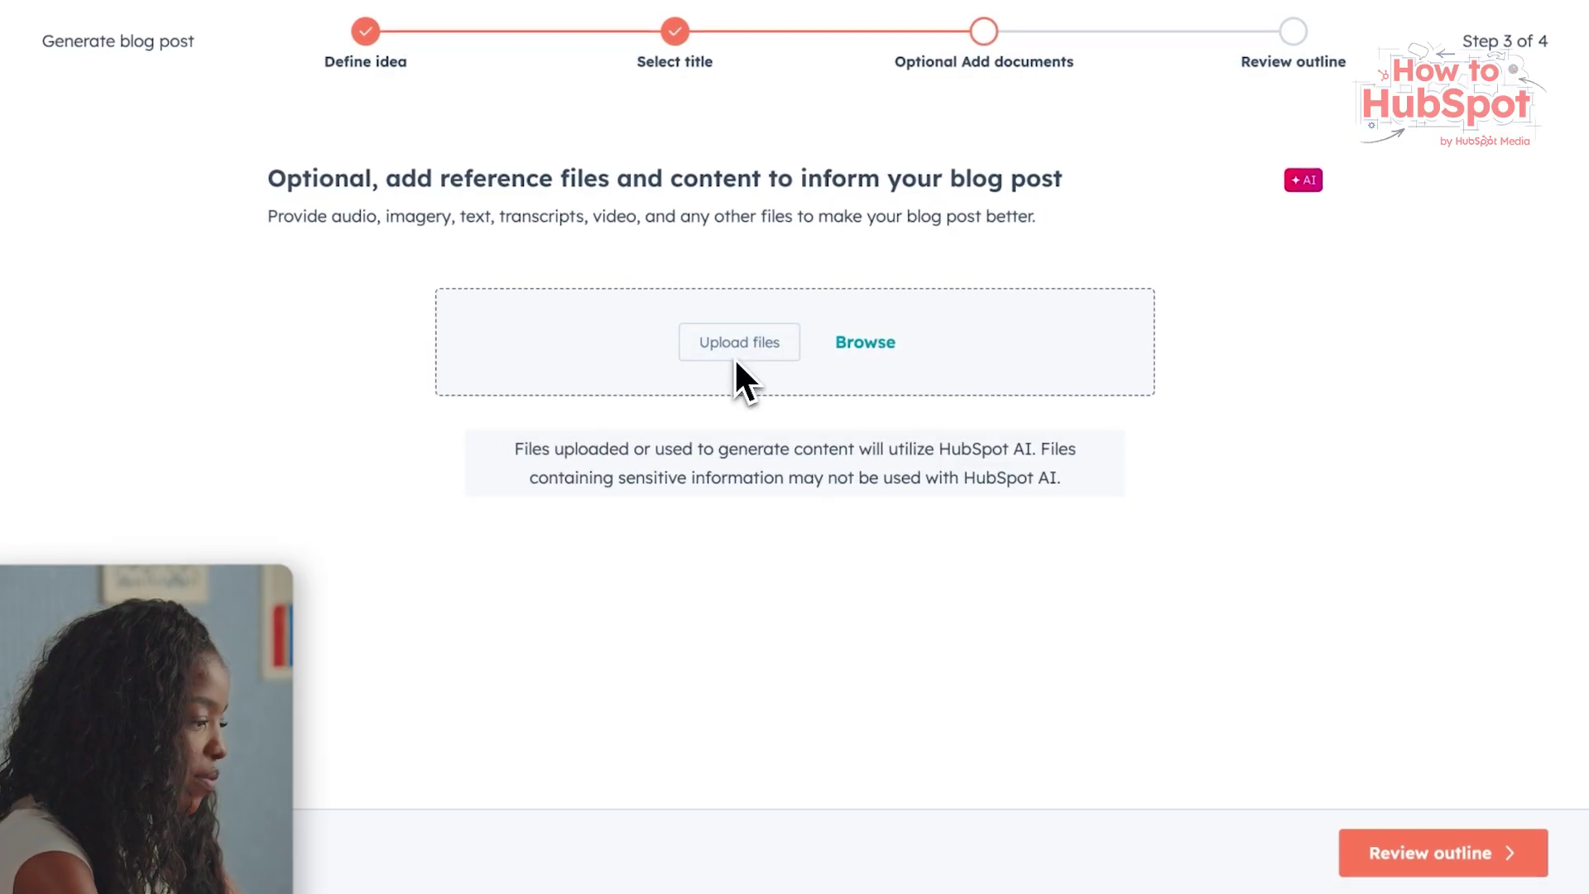
{"action": "left_click", "coordinate": [735, 357]}
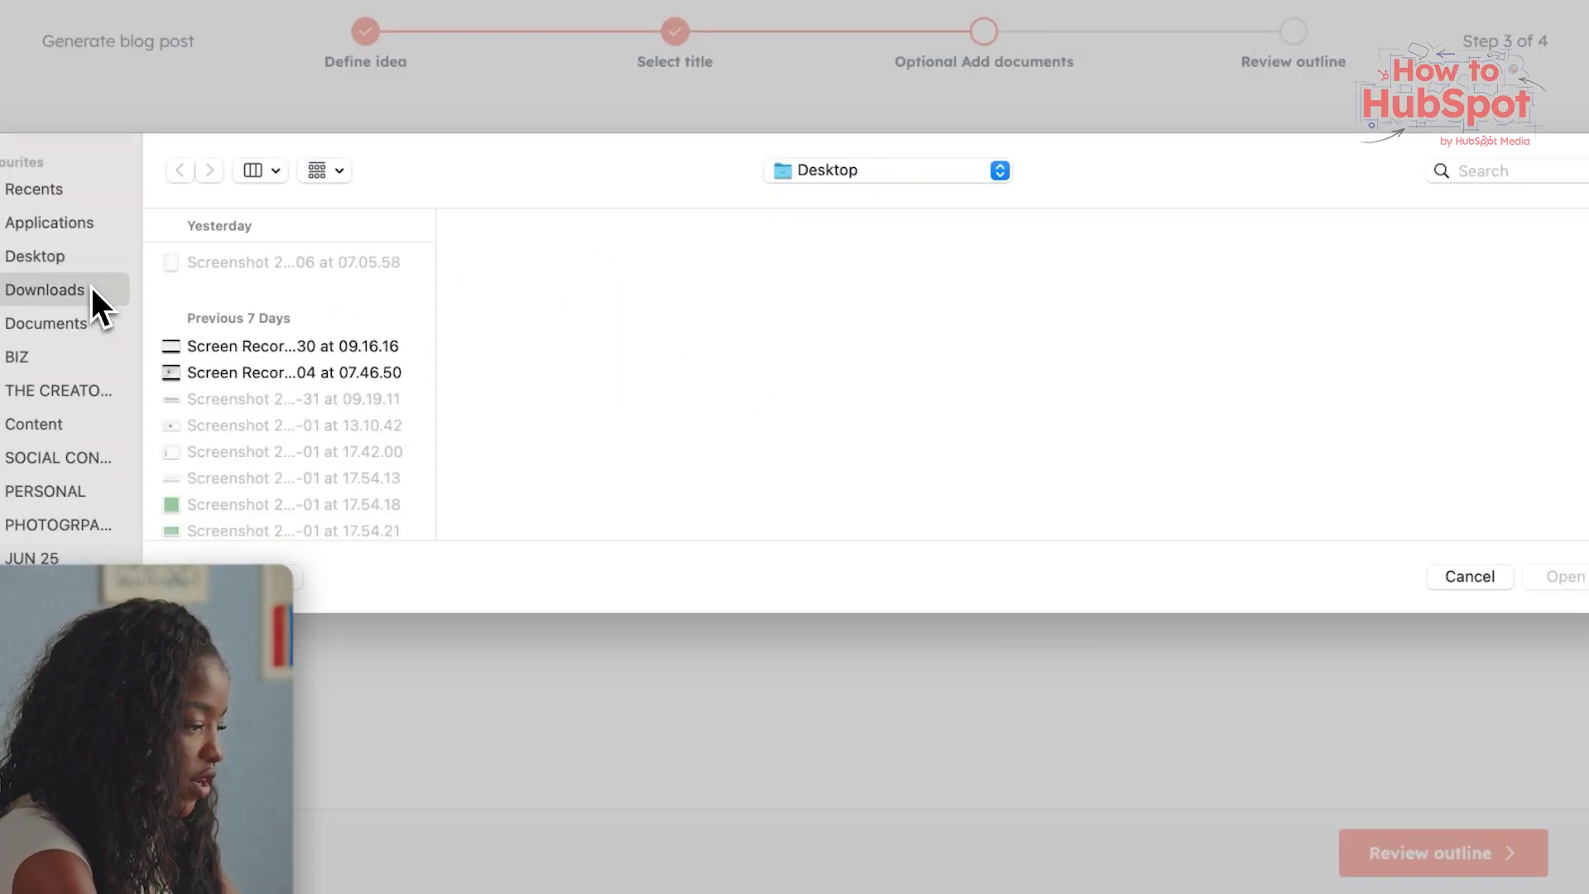
{"action": "left_click", "coordinate": [49, 288]}
{"action": "double_click", "coordinate": [268, 291]}
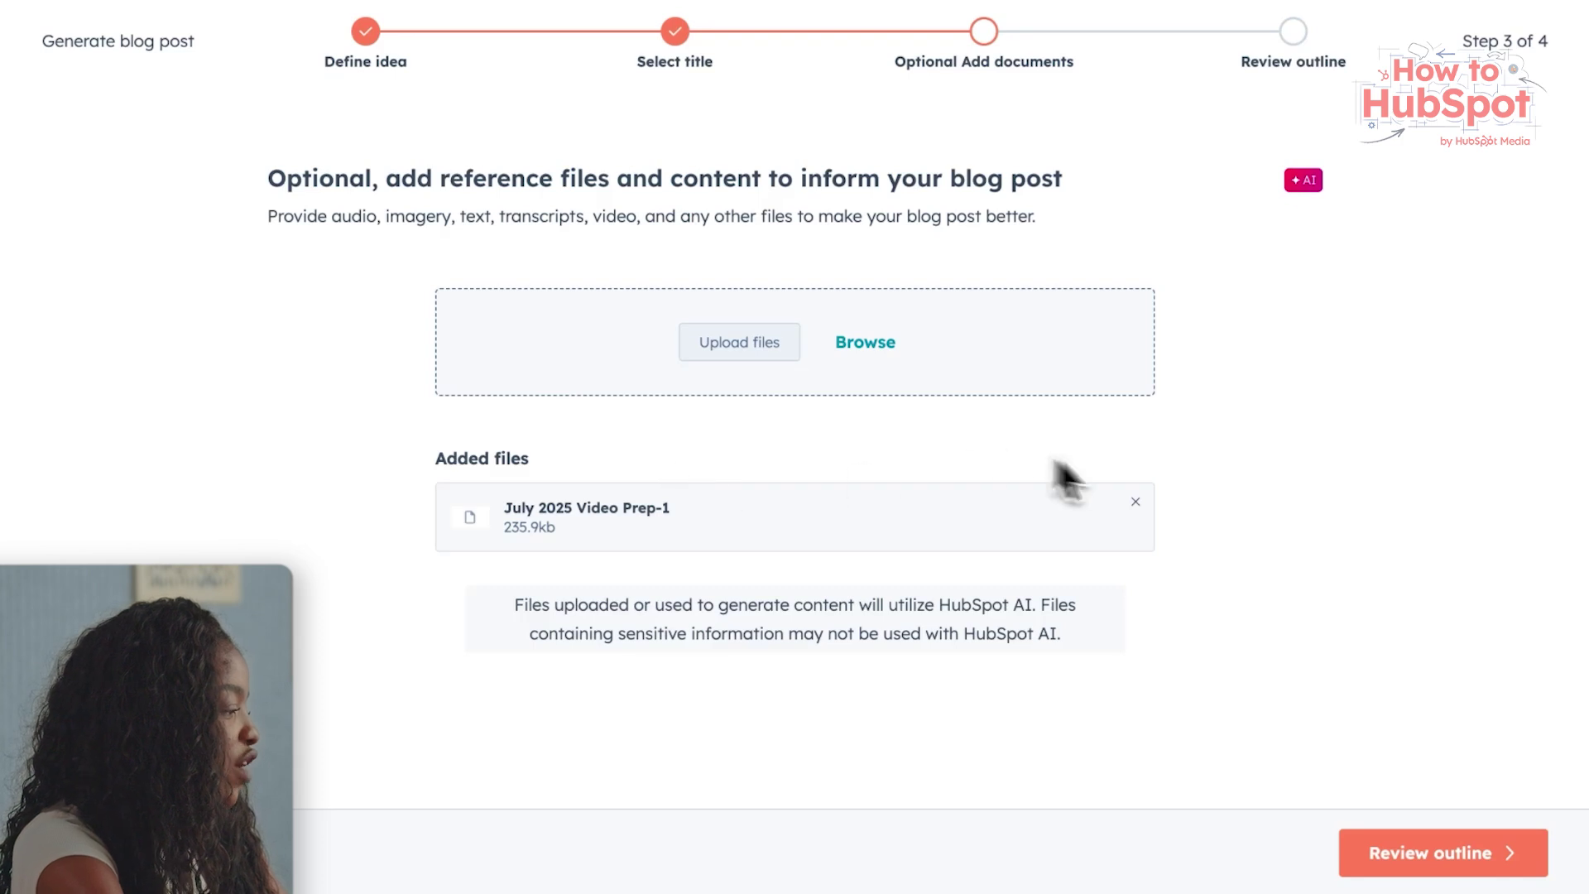
- Proceed to the blog post outline and review its description, AI image prompt and paragraph headers
{"action": "left_click", "coordinate": [1350, 850]}
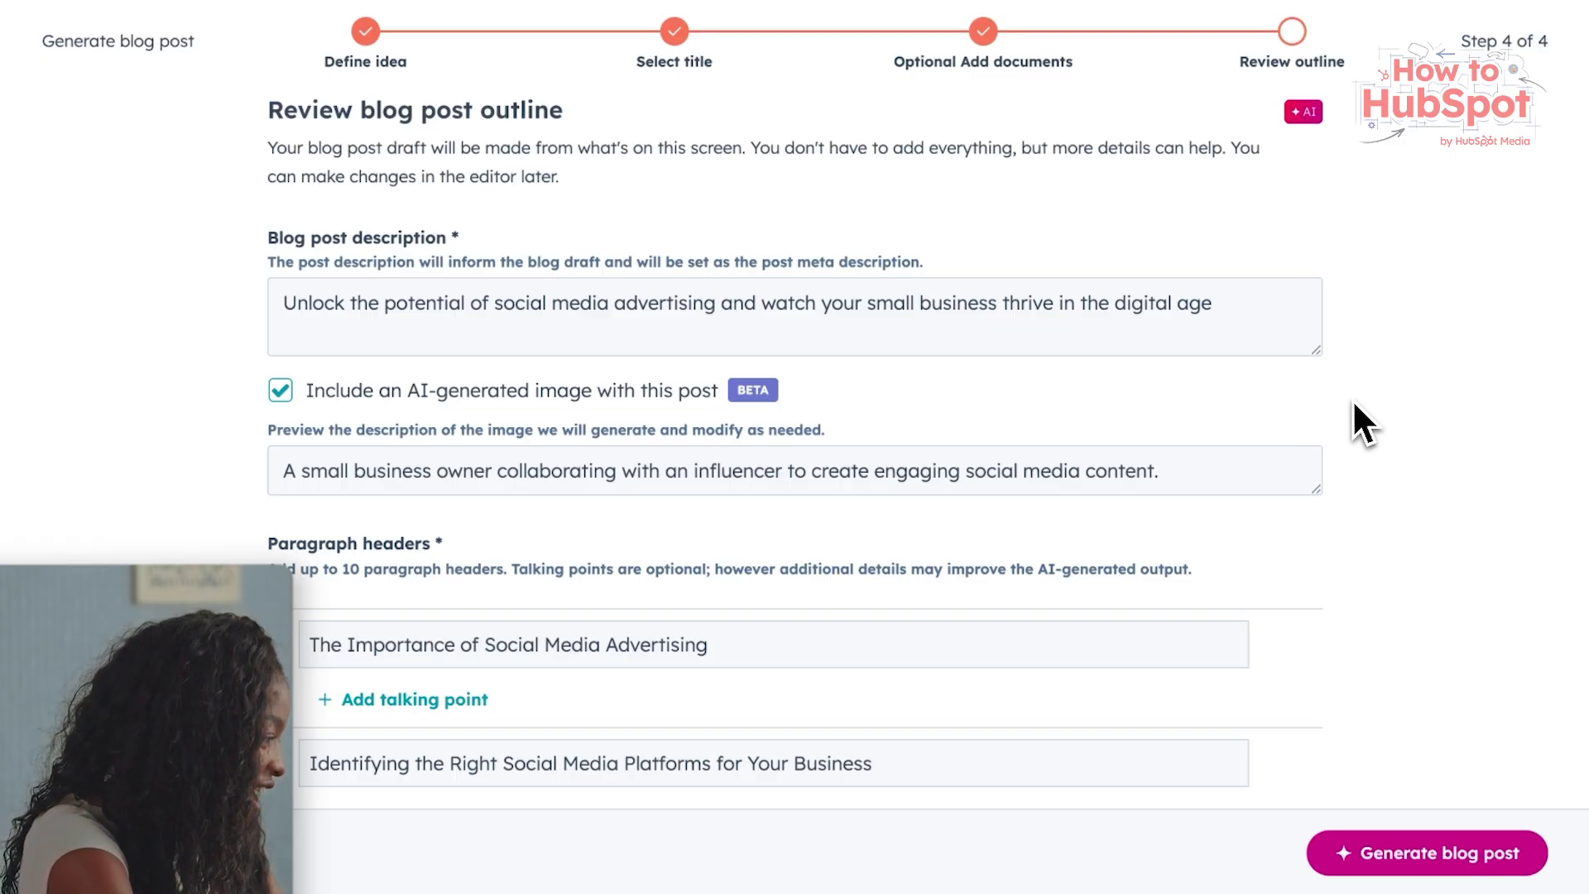
{"action": "scroll", "coordinate": [1355, 403], "scroll_direction": "down", "scroll_amount": 2}
{"action": "scroll", "coordinate": [1354, 403], "scroll_direction": "down", "scroll_amount": 5}
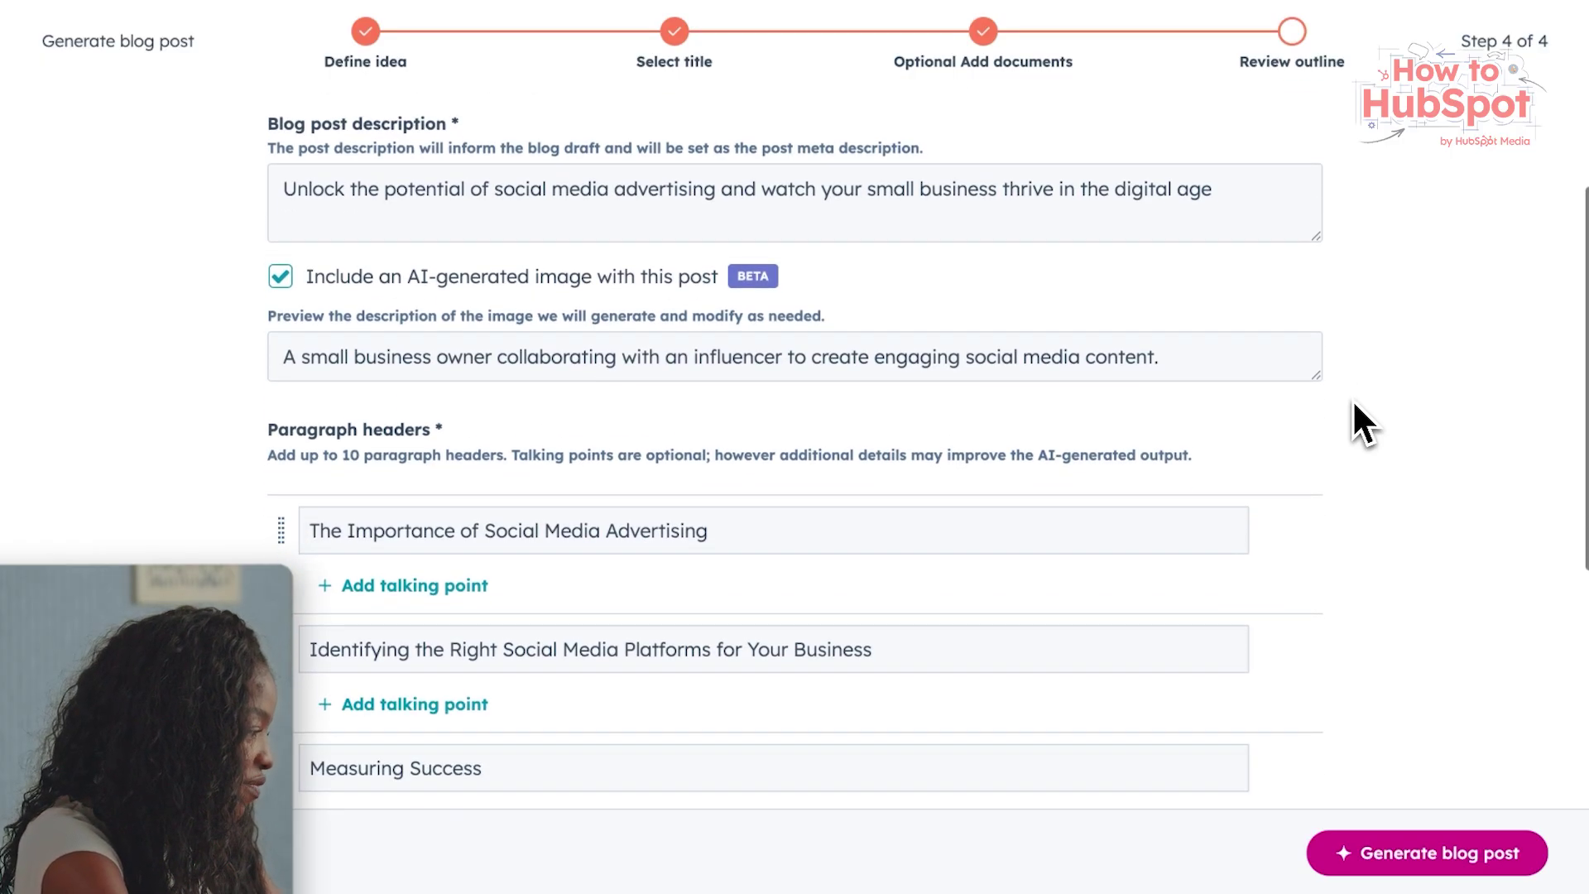
{"action": "scroll", "coordinate": [1354, 403], "scroll_direction": "down", "scroll_amount": 6}
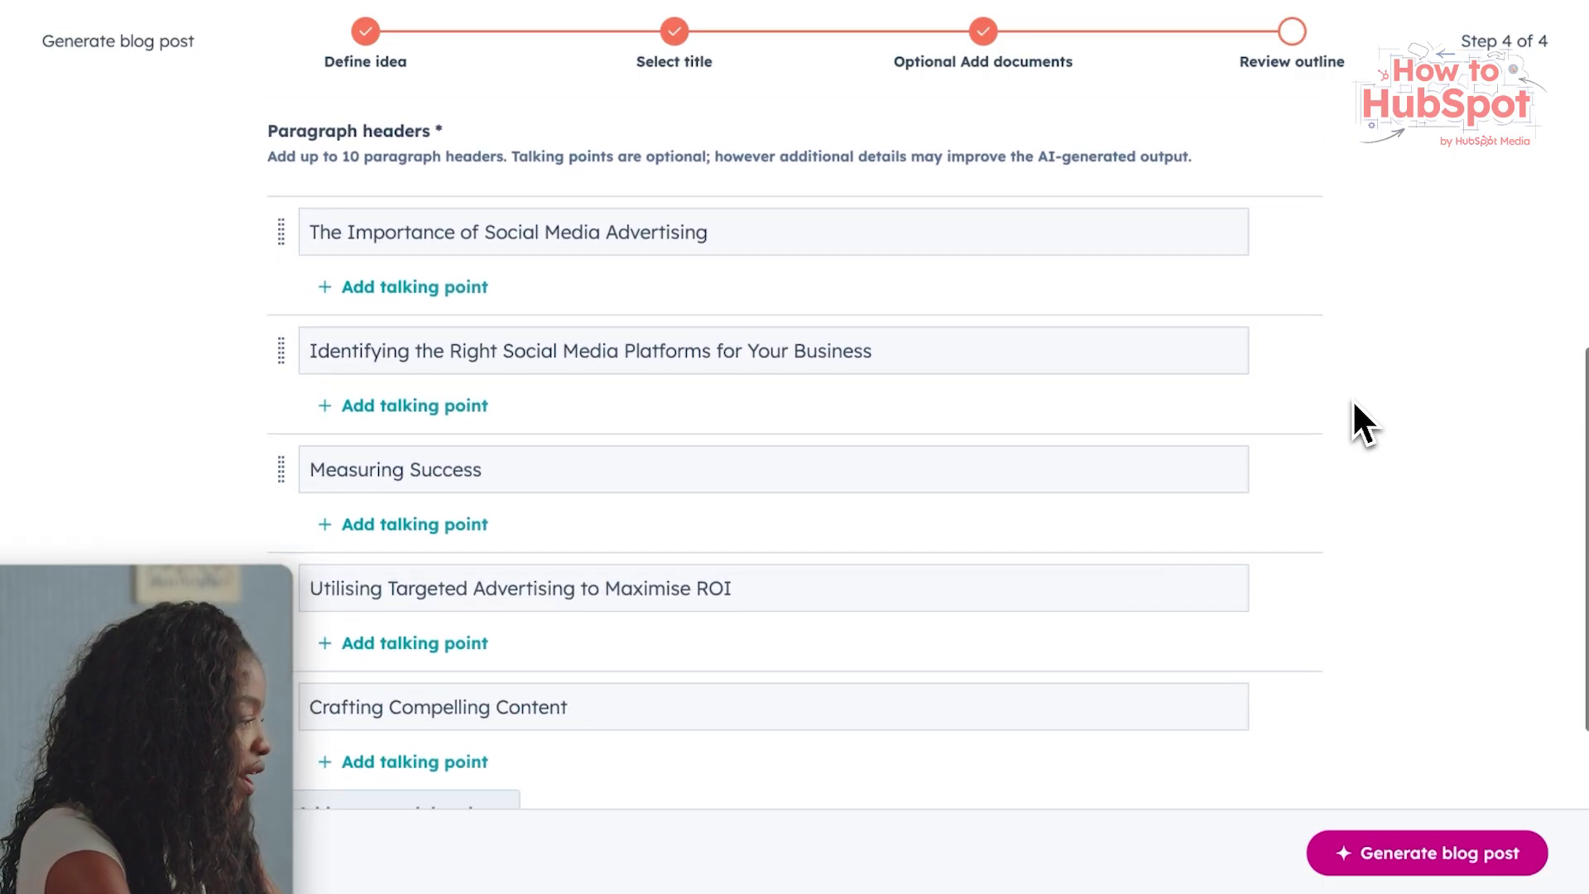
{"action": "scroll", "coordinate": [1352, 399], "scroll_direction": "up", "scroll_amount": 1}
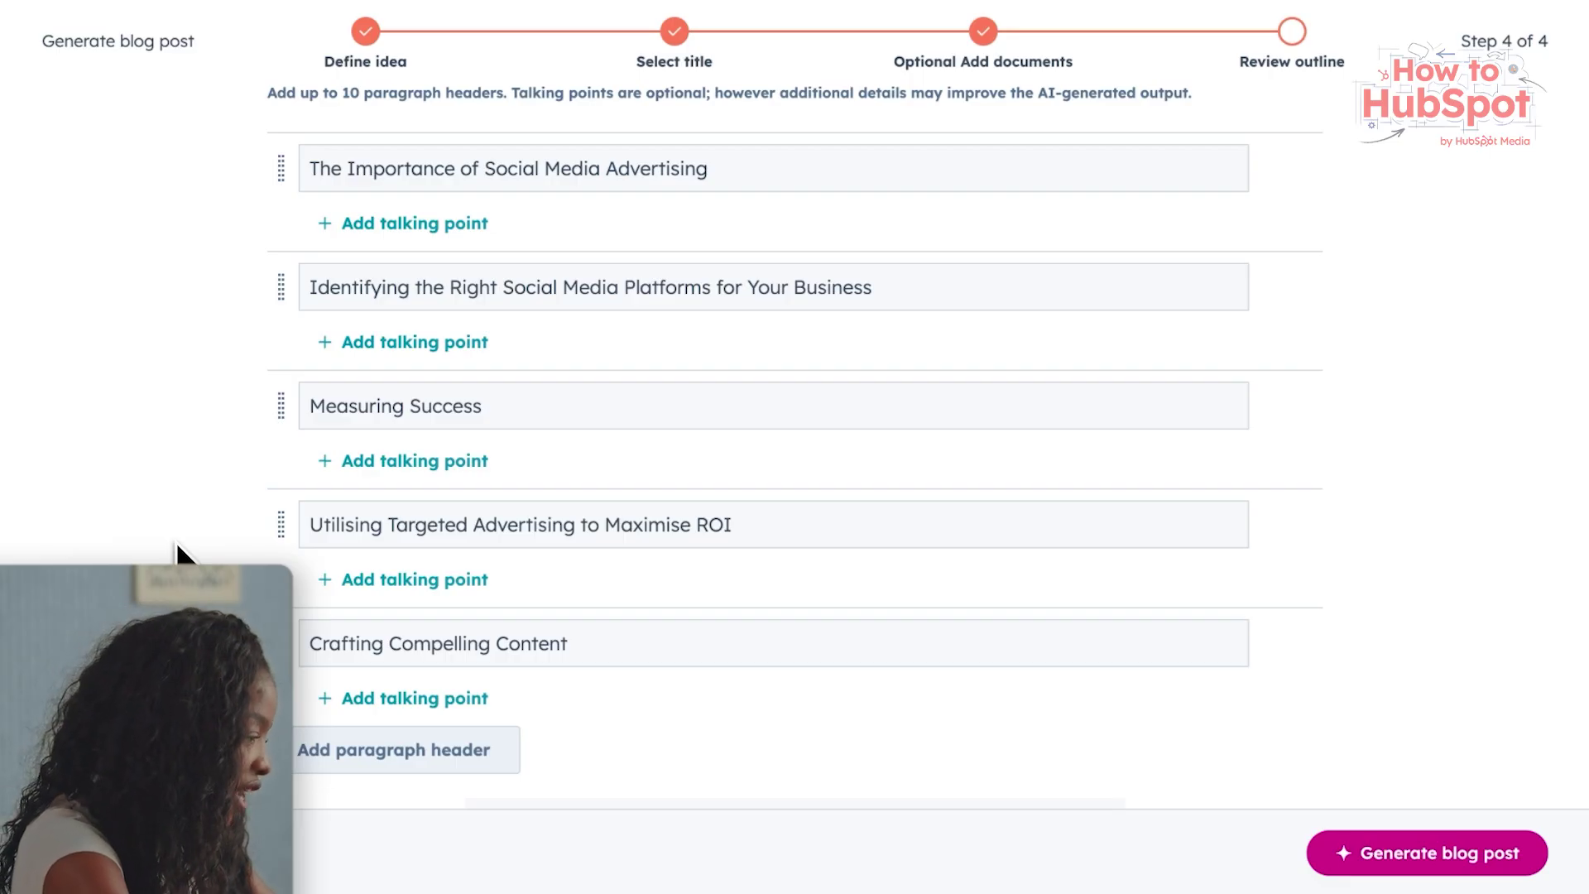
{"action": "scroll", "coordinate": [175, 541], "scroll_direction": "up", "scroll_amount": 1}
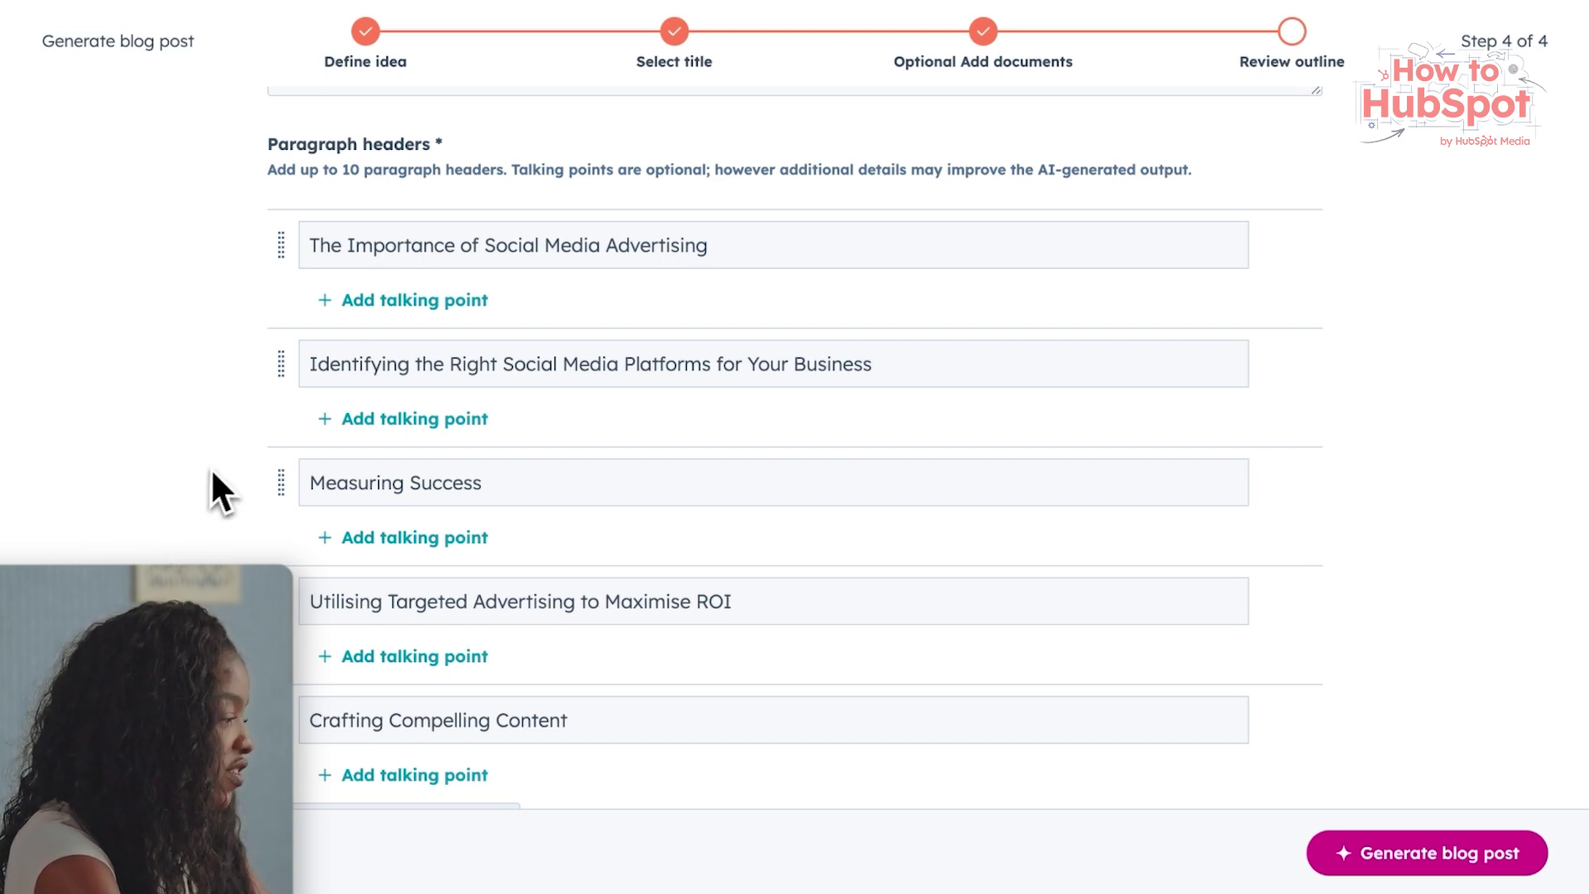
- Reorder the paragraph headers, moving "Identifying the Right Social Media Platforms for Your Business" to first place and "Crafting Compelling Content" to third
{"action": "left_click_drag", "start_coordinate": [281, 397], "coordinate": [286, 255]}
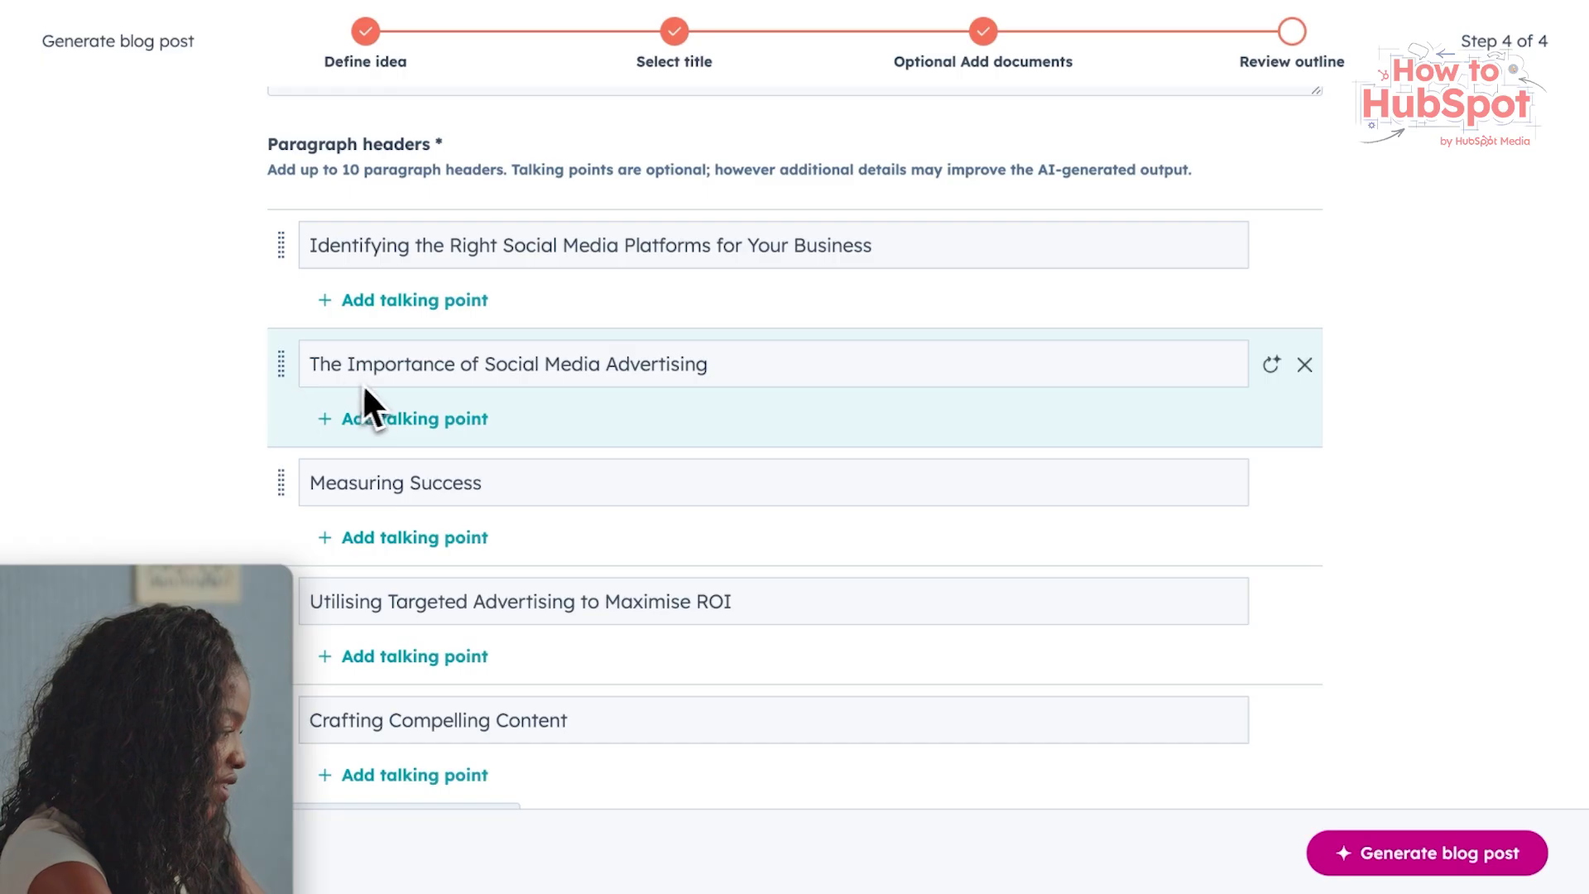
{"action": "scroll", "coordinate": [373, 430], "scroll_direction": "down", "scroll_amount": 1}
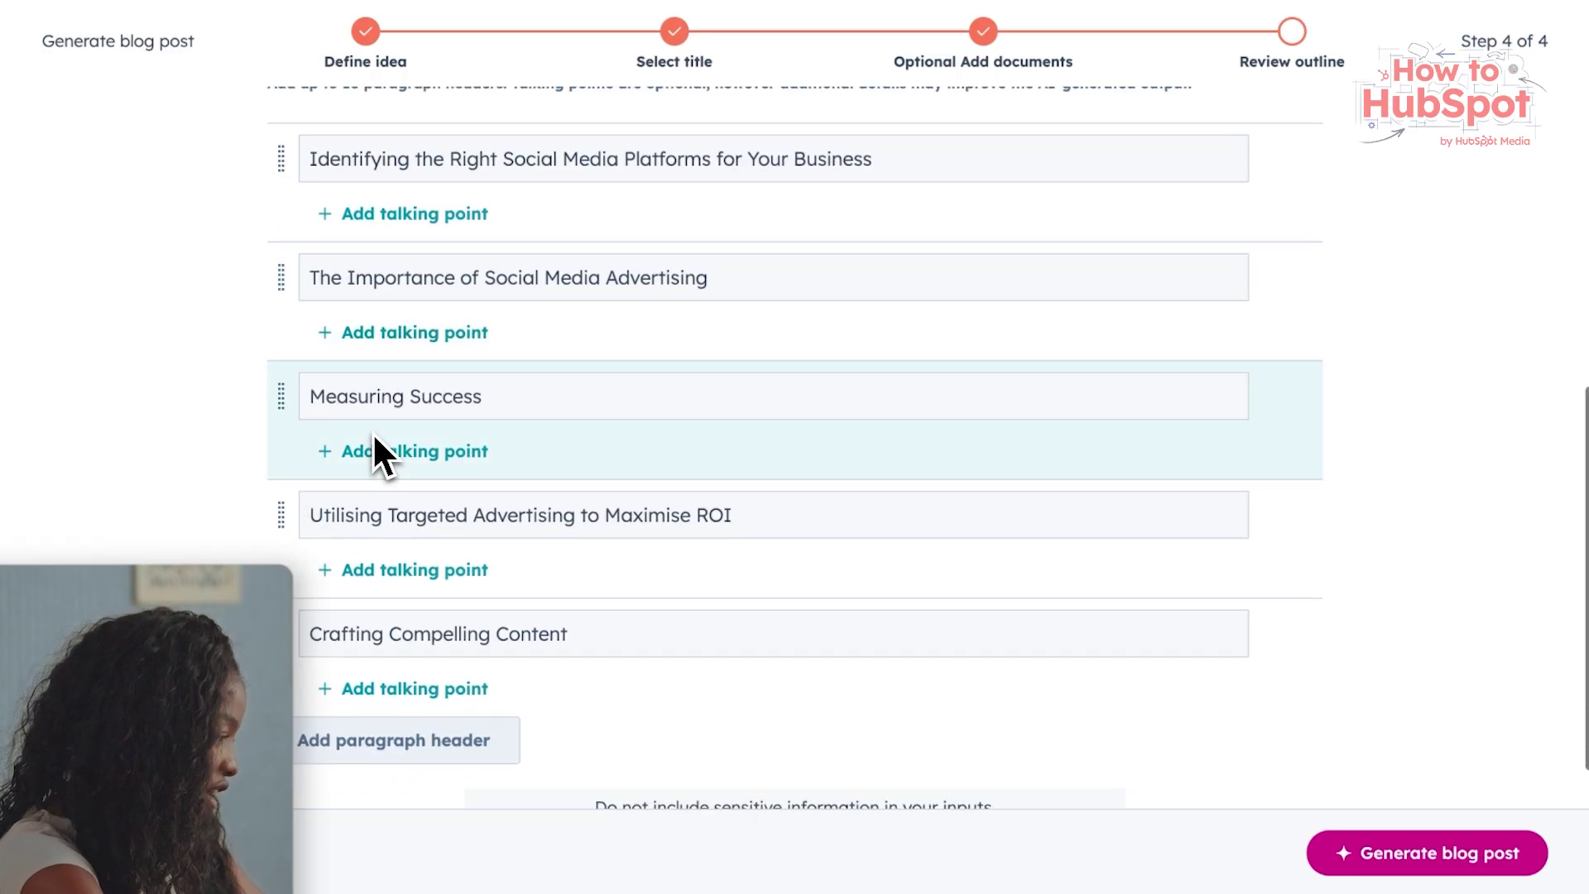
{"action": "left_click_drag", "start_coordinate": [296, 620], "coordinate": [290, 408]}
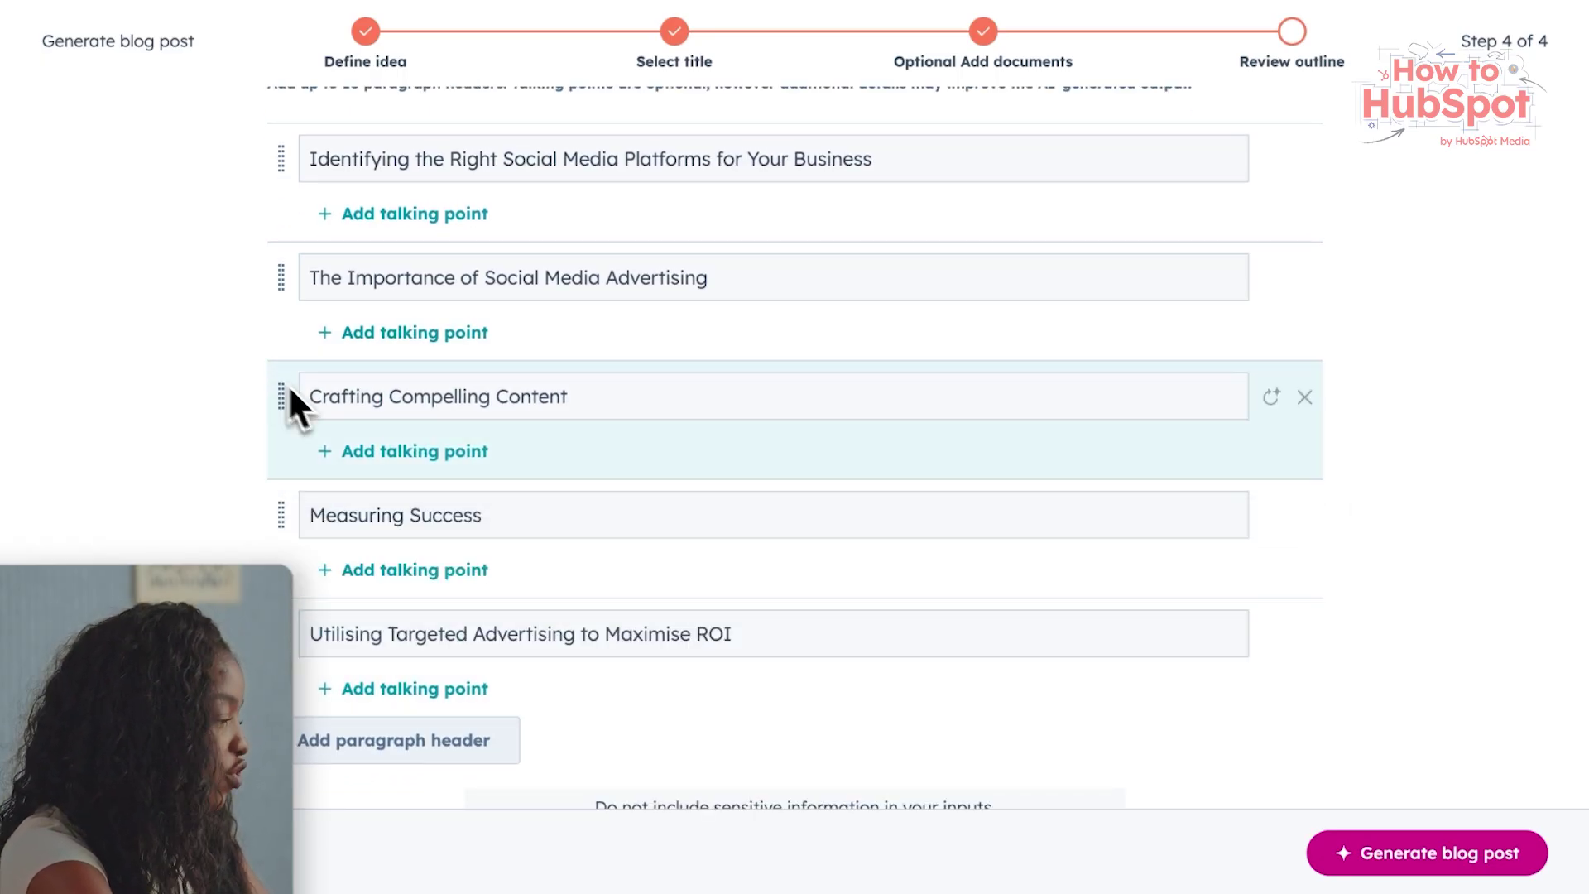
- Check the reordered outline and generate the blog post from it
{"action": "scroll", "coordinate": [397, 509], "scroll_direction": "down", "scroll_amount": 1}
{"action": "scroll", "coordinate": [323, 513], "scroll_direction": "down", "scroll_amount": 1}
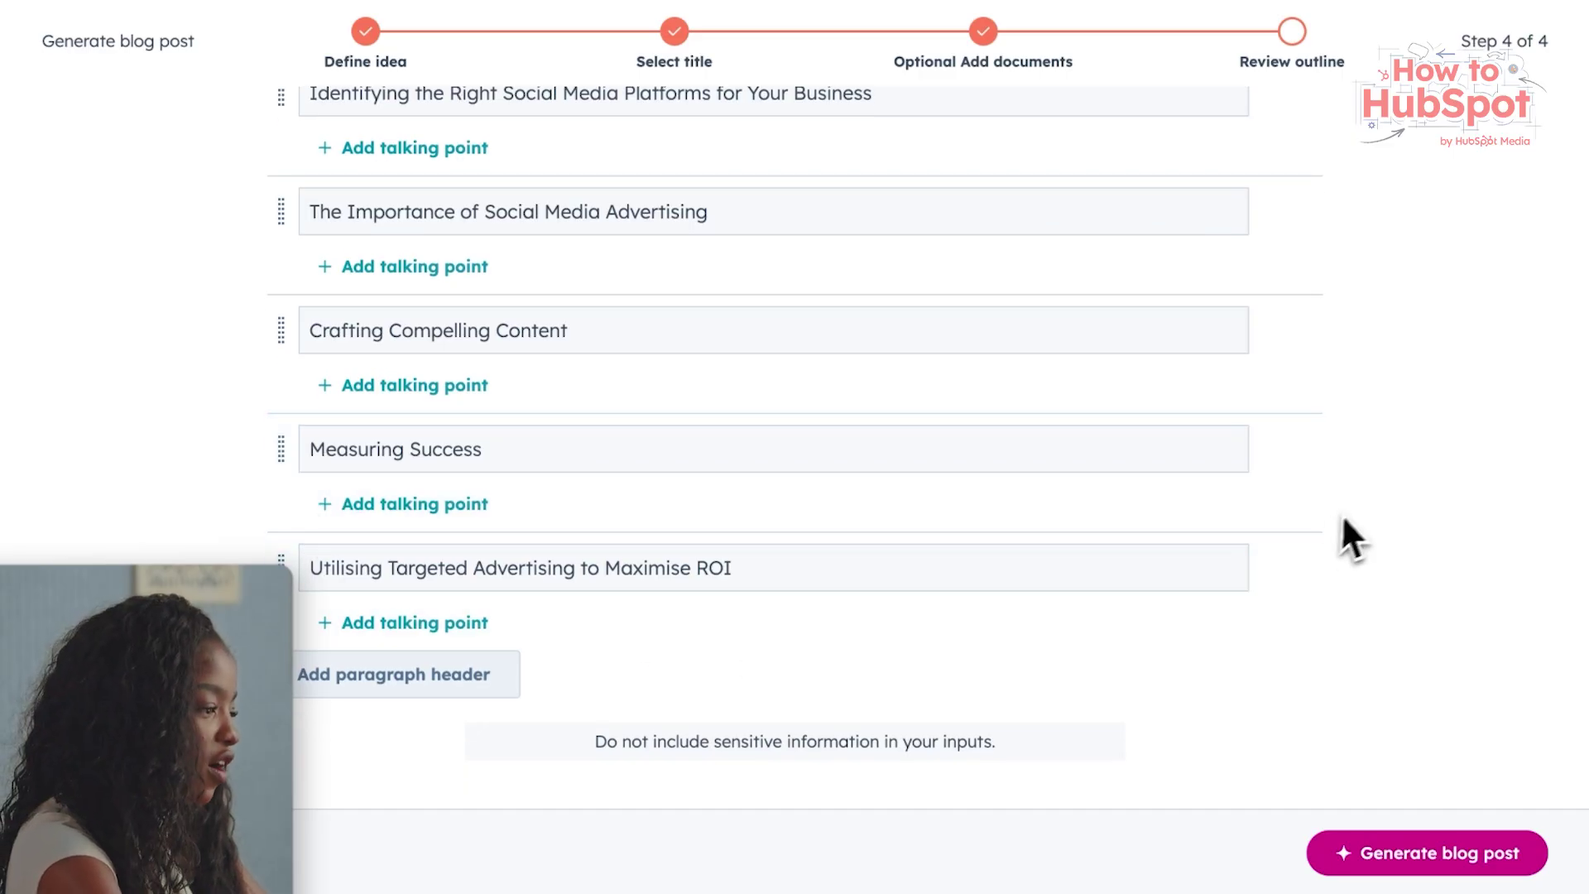
{"action": "scroll", "coordinate": [1357, 509], "scroll_direction": "up", "scroll_amount": 1}
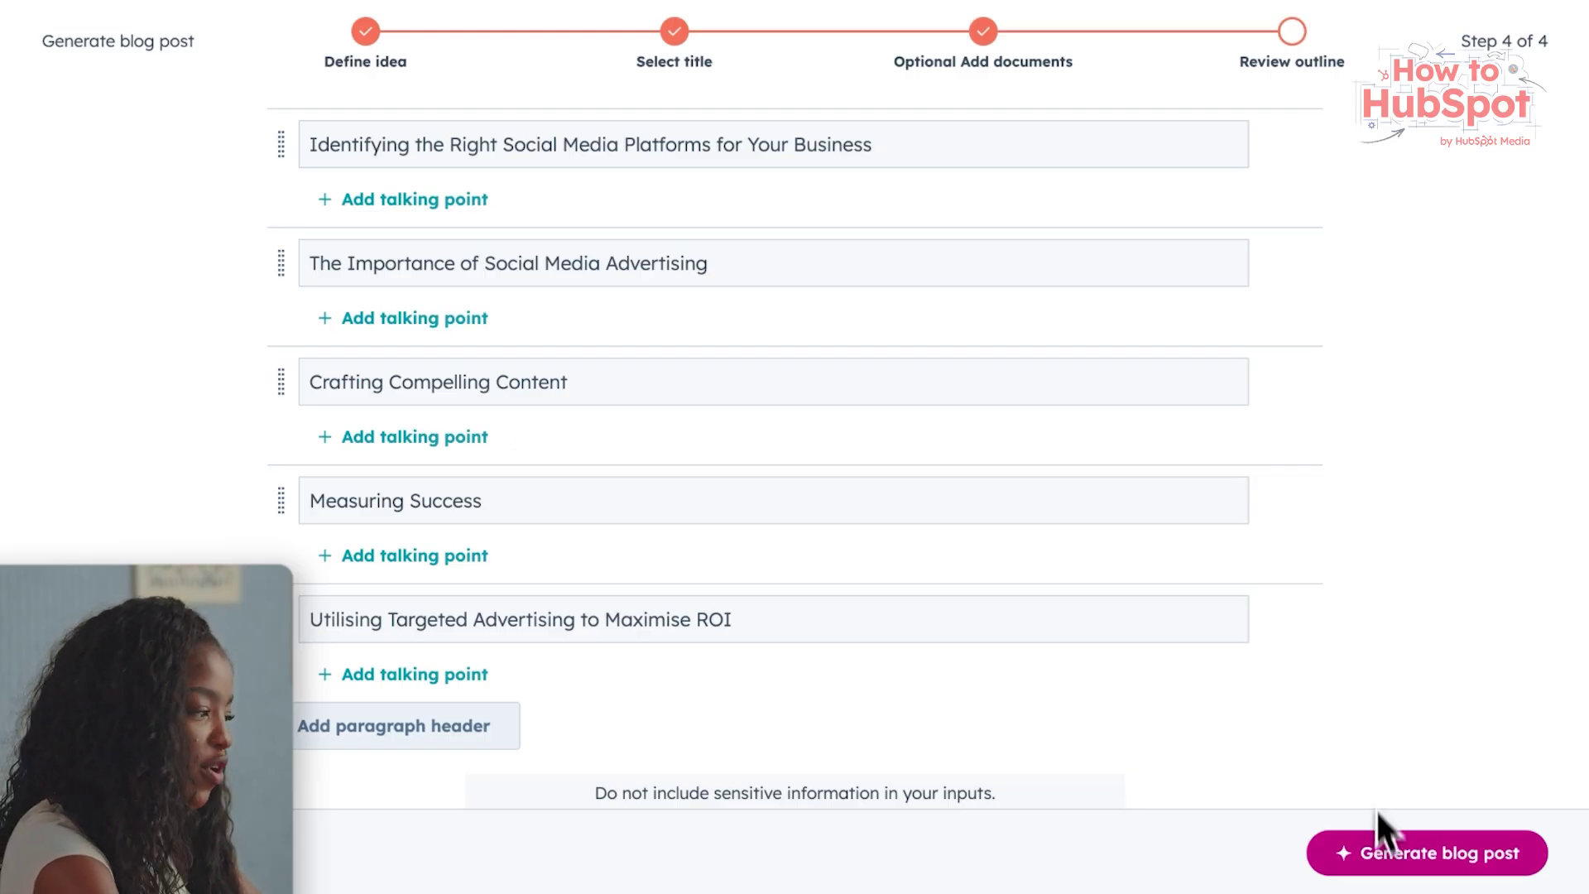
{"action": "left_click", "coordinate": [1385, 852]}
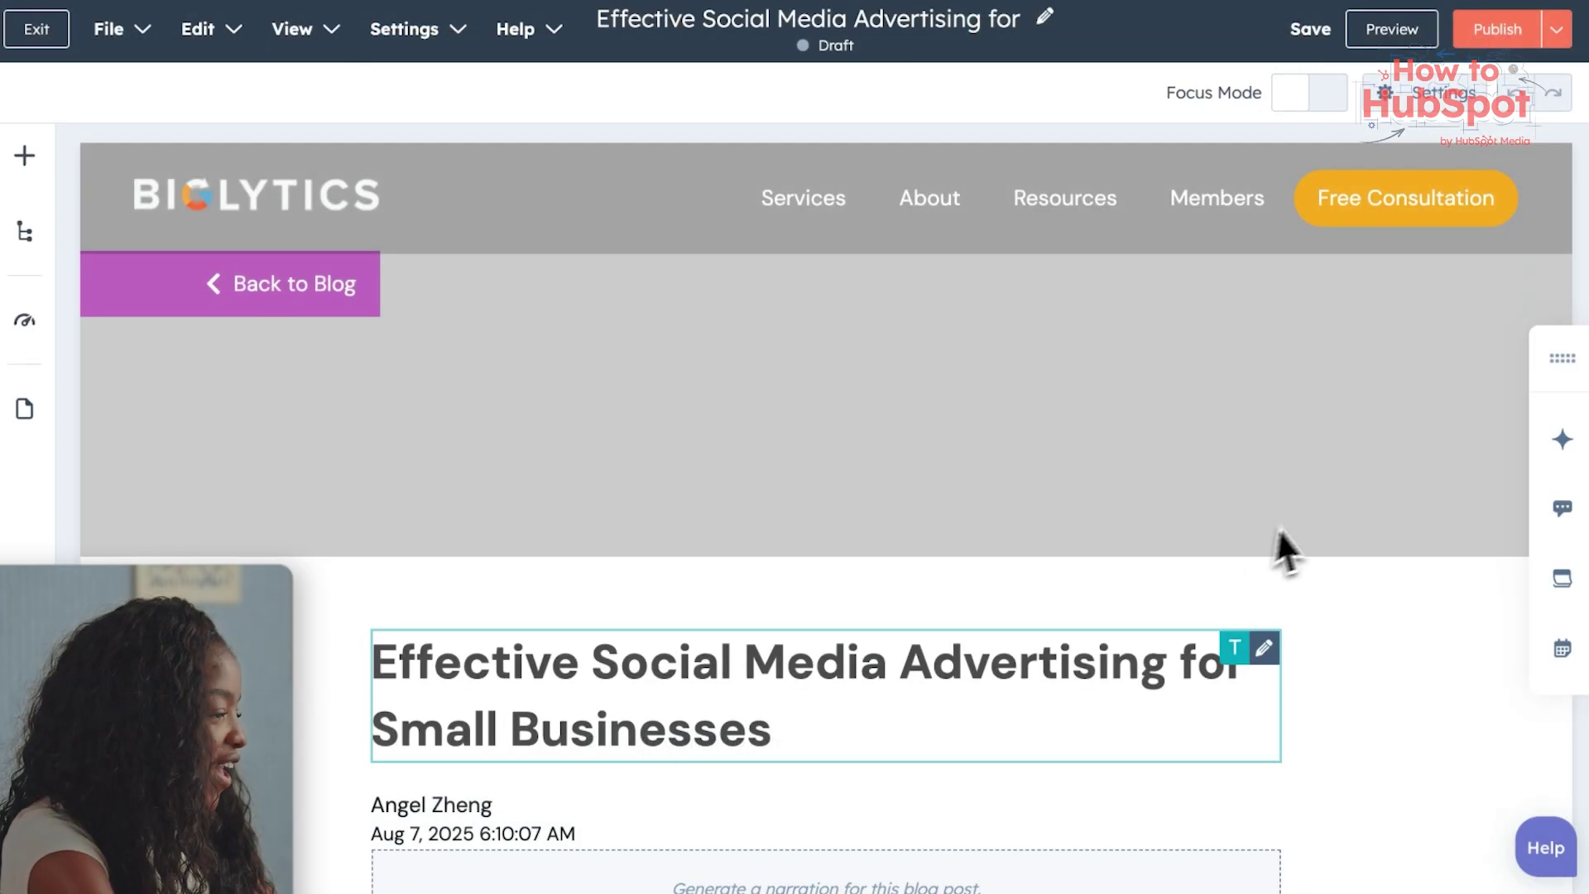
- Review the generated blog post draft from its title and featured image through all body sections to the related articles
{"action": "scroll", "coordinate": [1312, 515], "scroll_direction": "down", "scroll_amount": 1}
{"action": "scroll", "coordinate": [1313, 515], "scroll_direction": "down", "scroll_amount": 1}
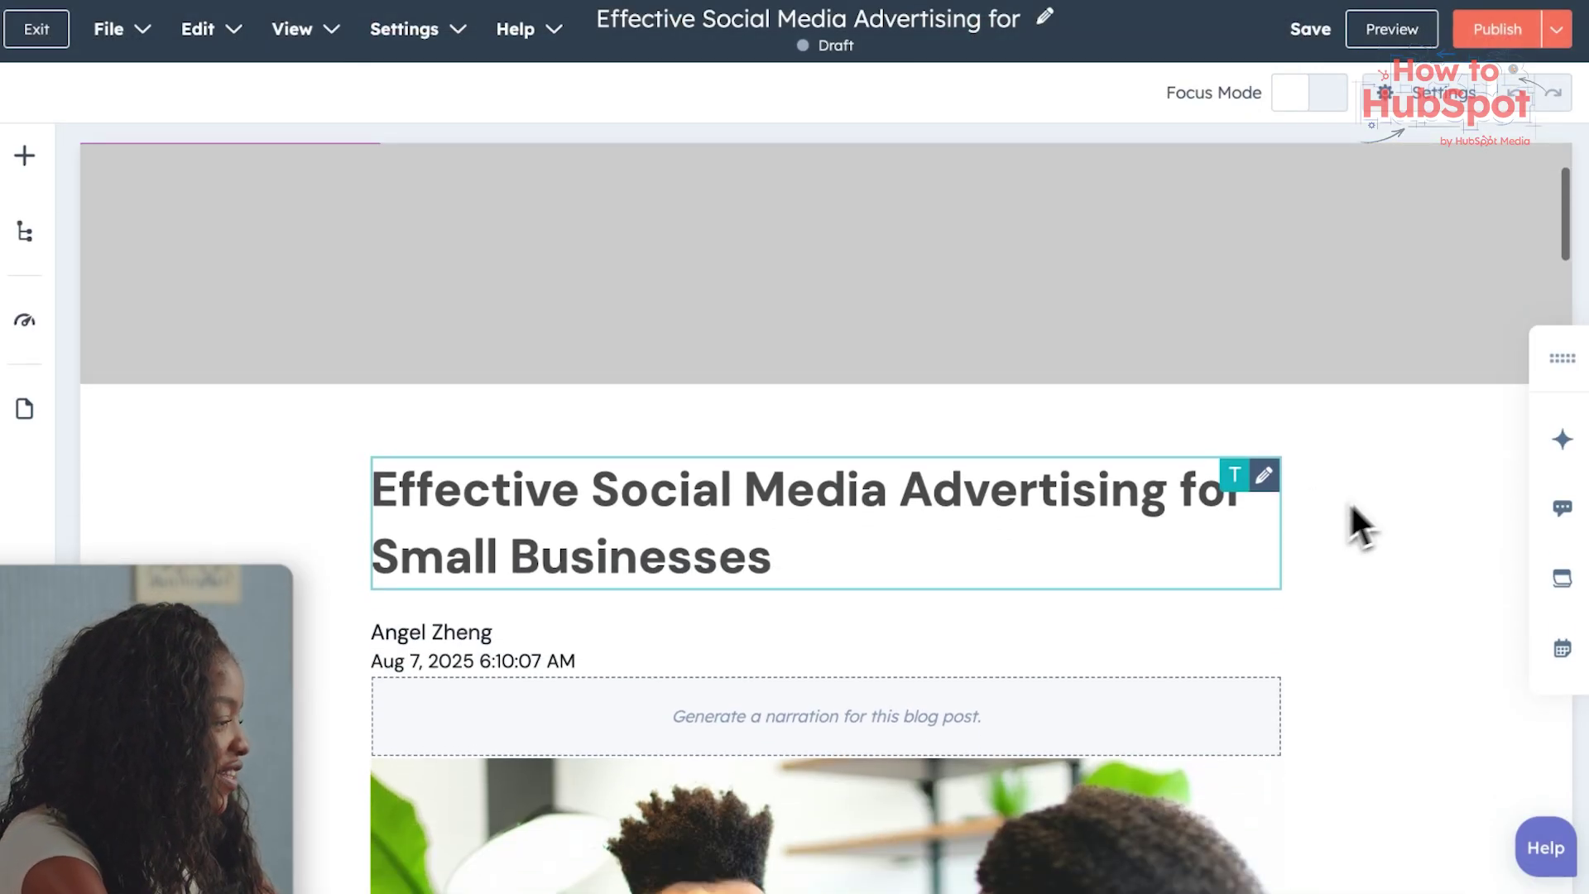
{"action": "scroll", "coordinate": [1365, 513], "scroll_direction": "down", "scroll_amount": 3}
{"action": "scroll", "coordinate": [1405, 485], "scroll_direction": "down", "scroll_amount": 3}
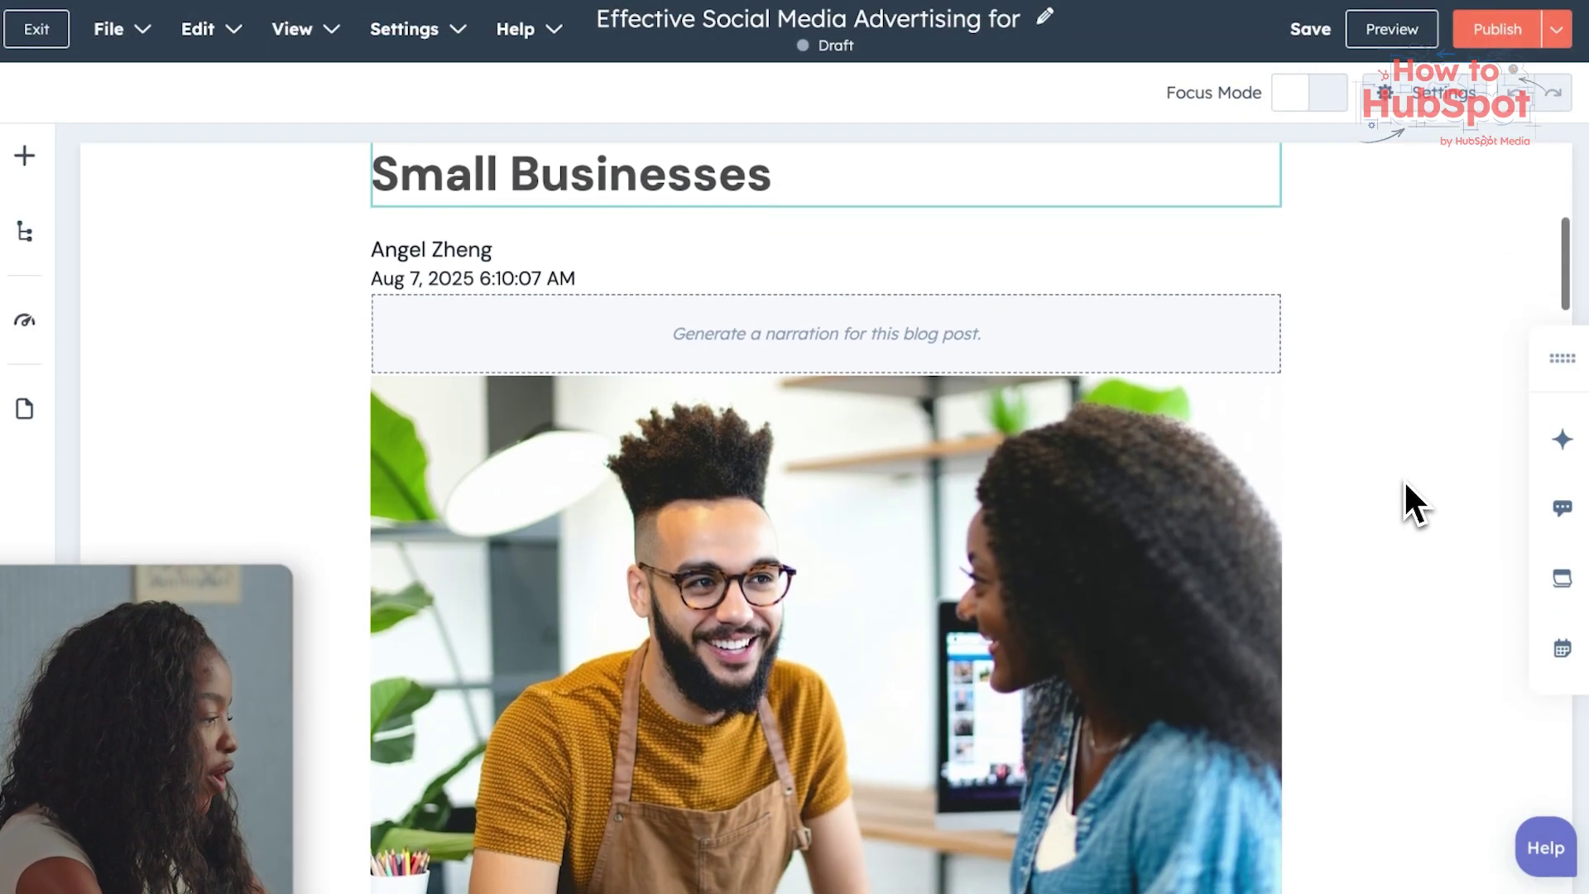
{"action": "scroll", "coordinate": [1404, 484], "scroll_direction": "down", "scroll_amount": 7}
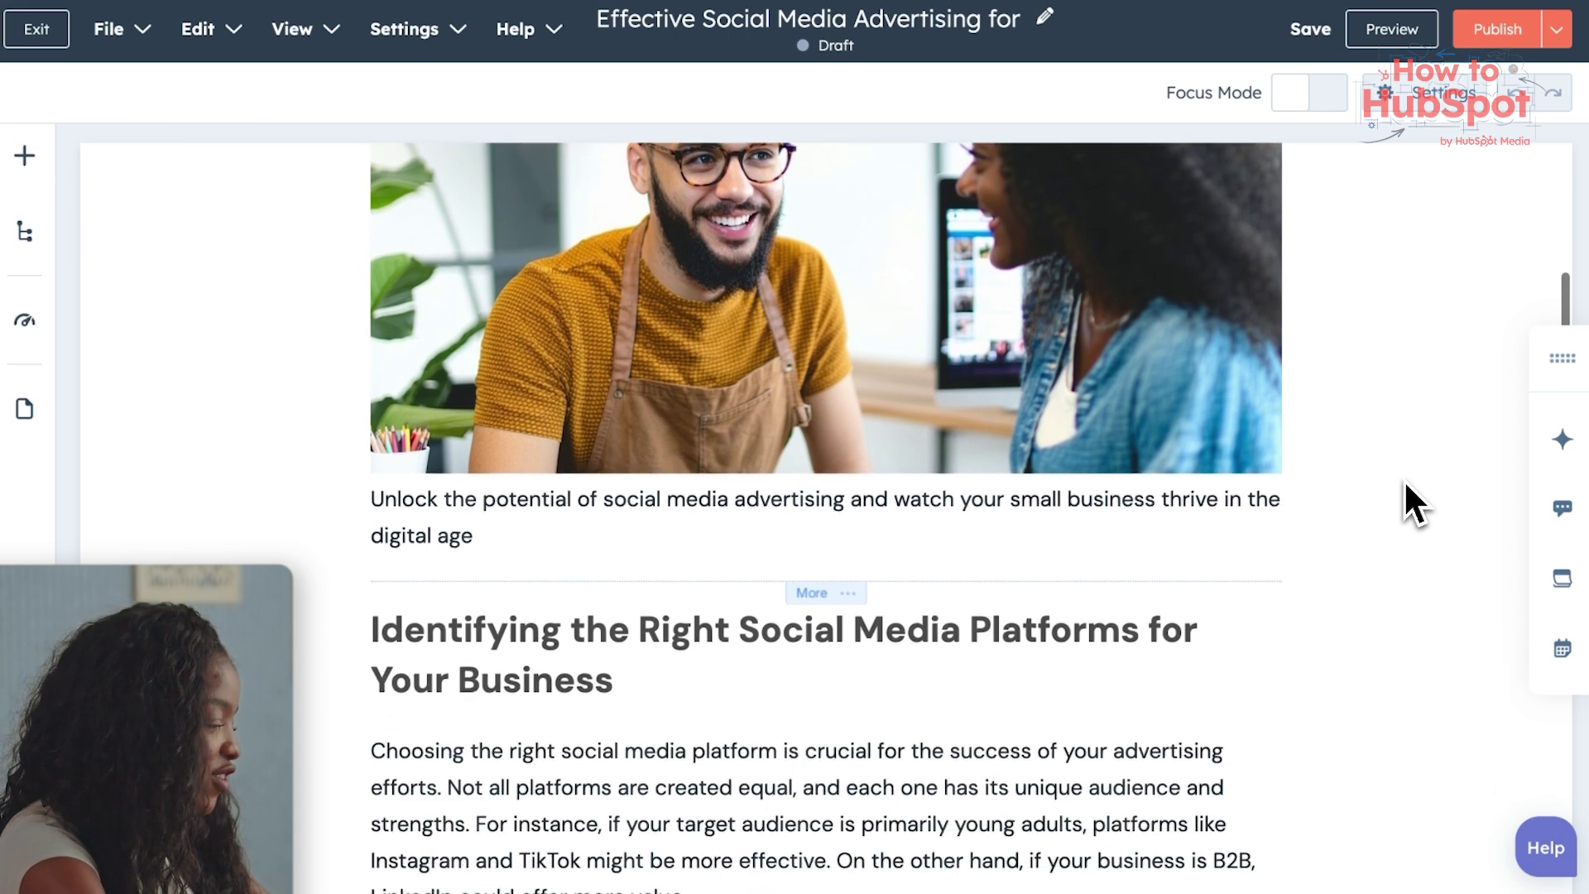
{"action": "scroll", "coordinate": [1404, 484], "scroll_direction": "up", "scroll_amount": 10}
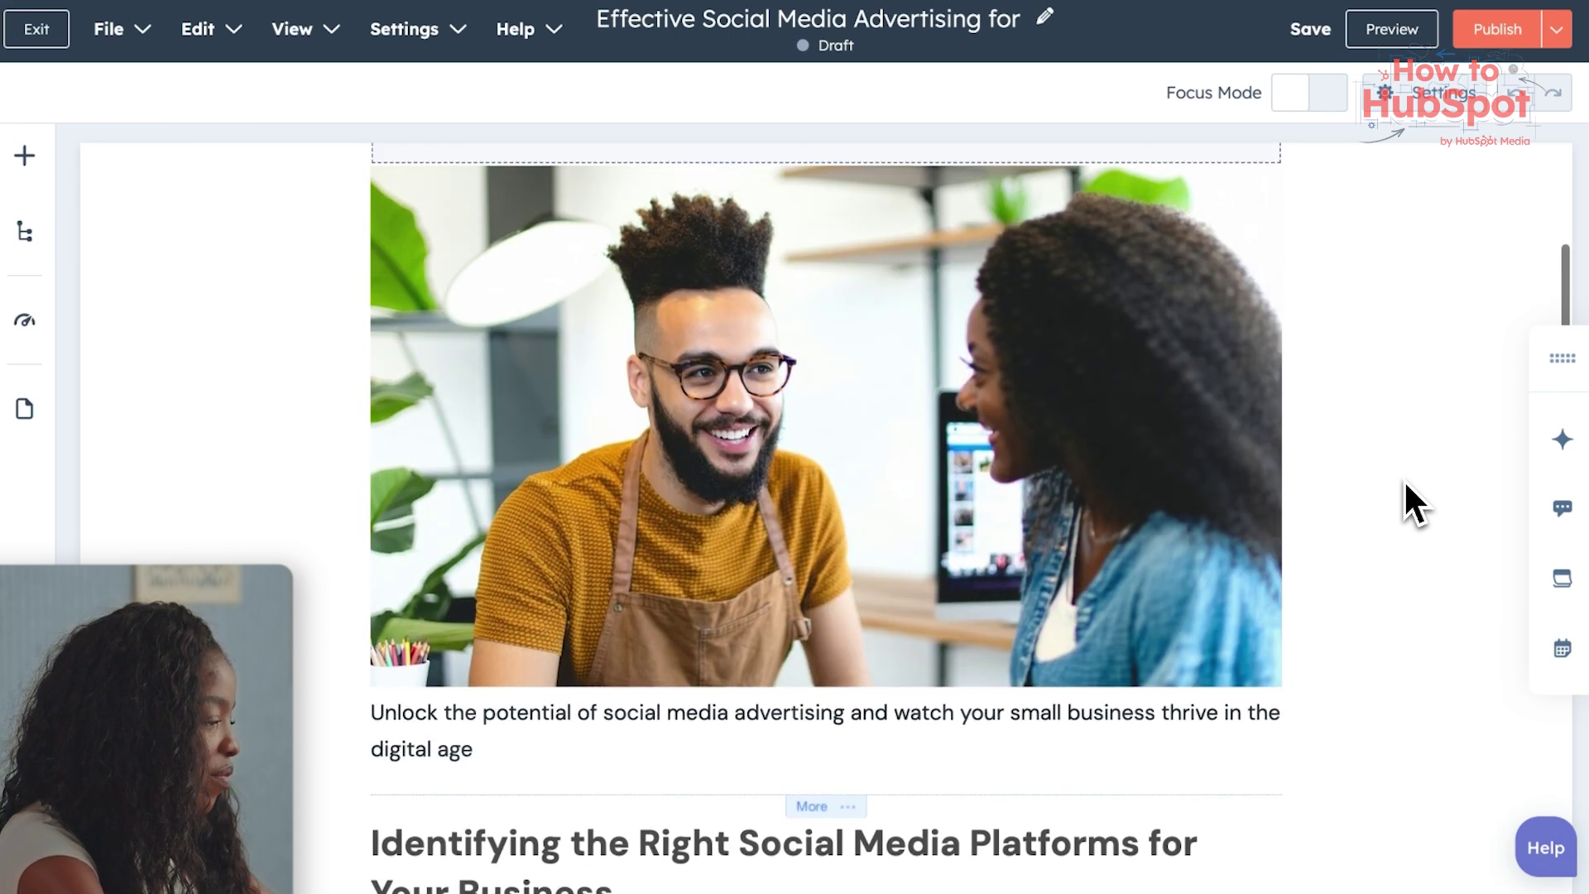
{"action": "scroll", "coordinate": [1405, 484], "scroll_direction": "down", "scroll_amount": 10}
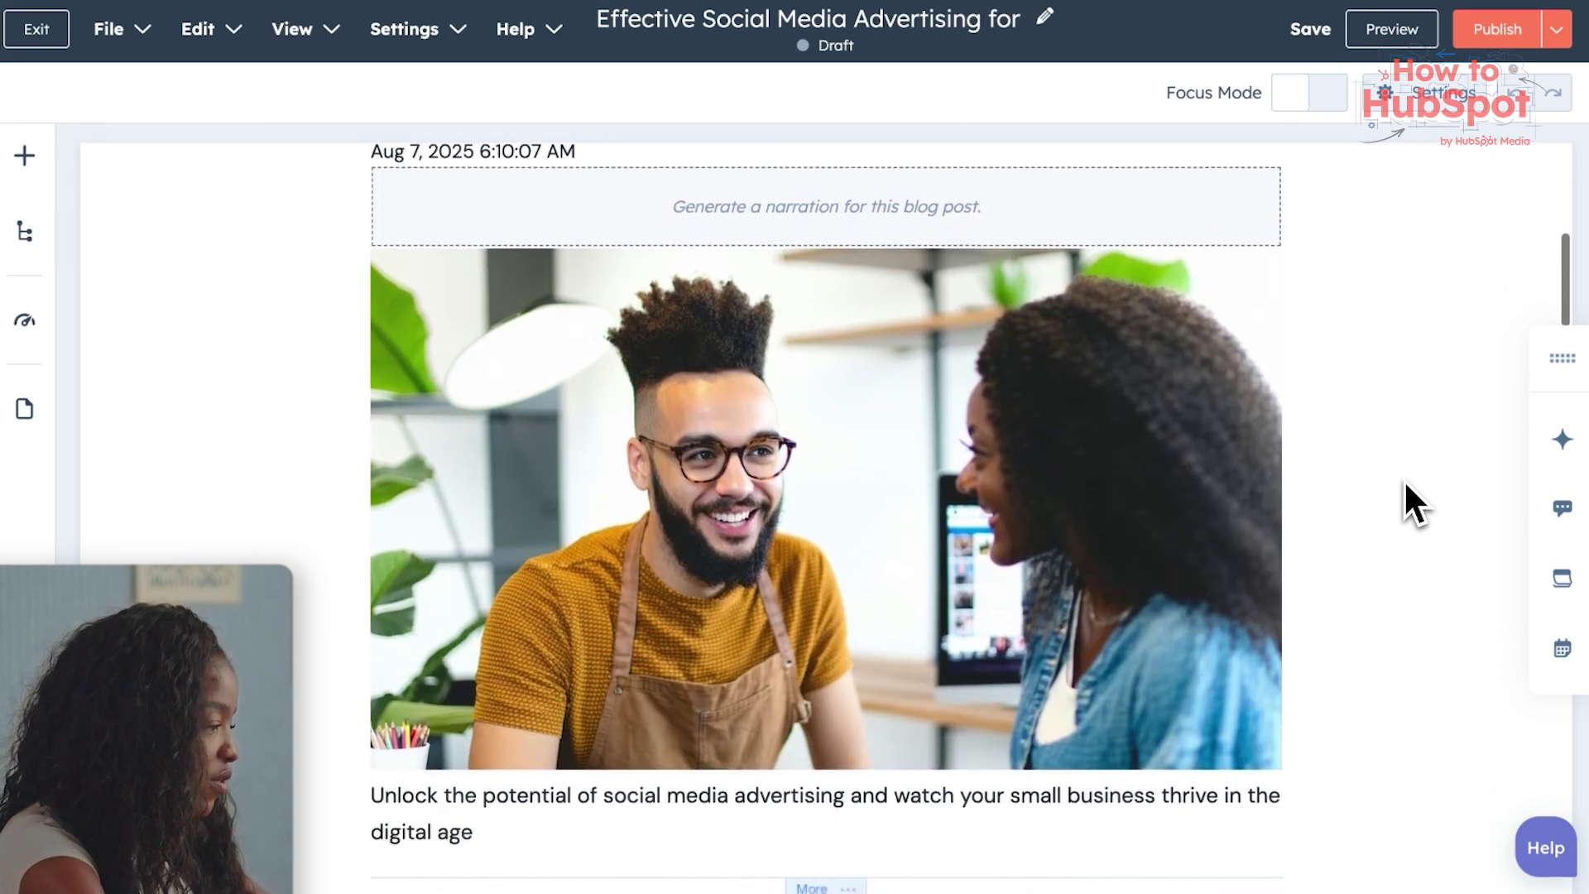
{"action": "scroll", "coordinate": [1404, 484], "scroll_direction": "down", "scroll_amount": 10}
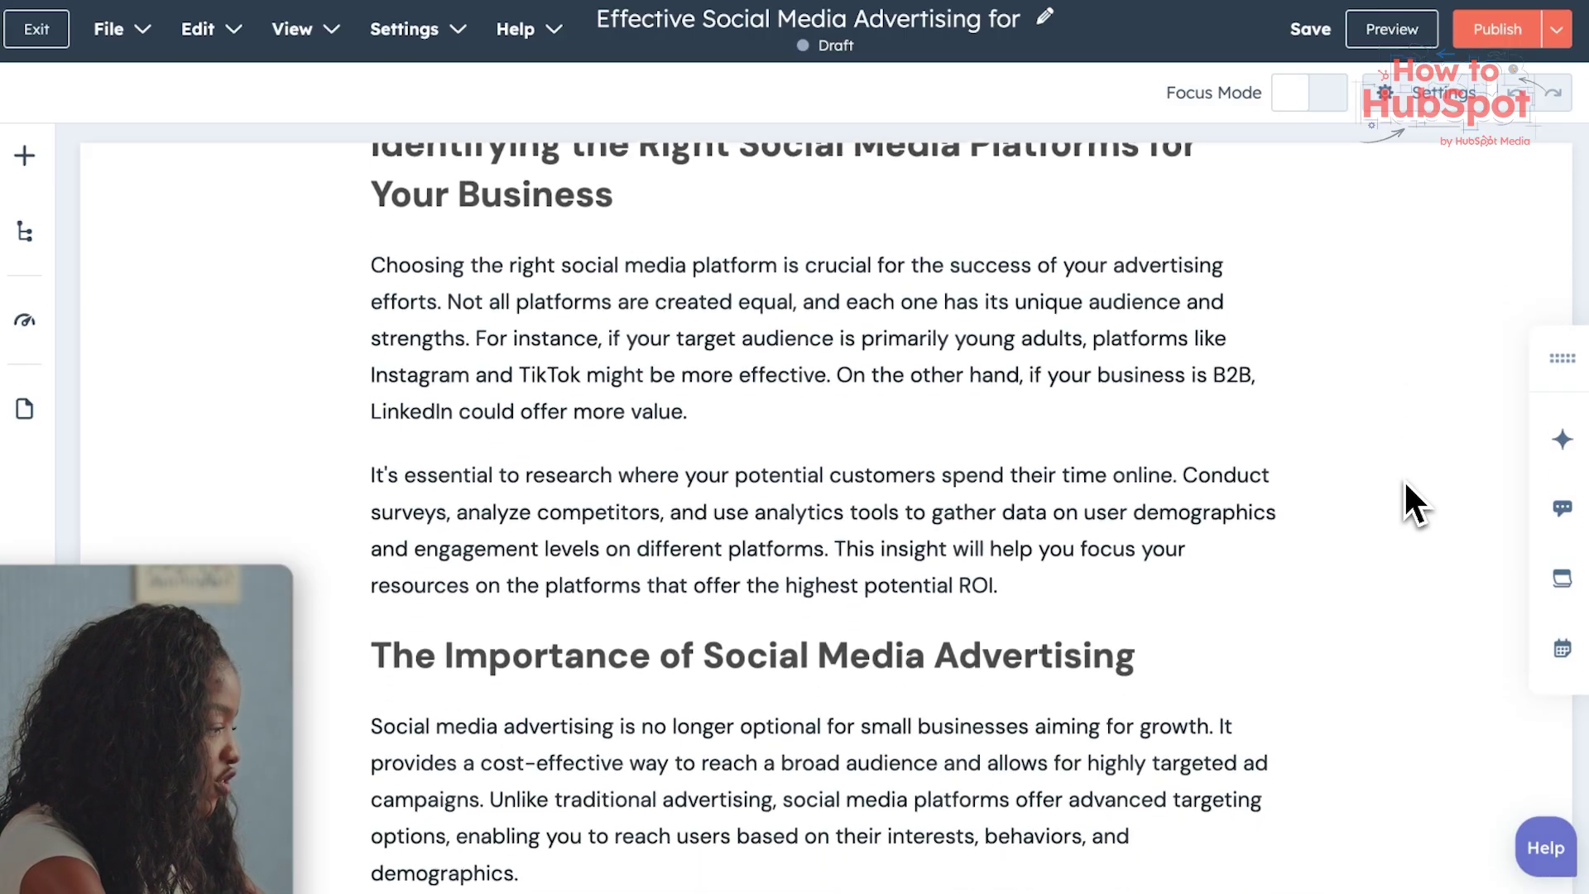
{"action": "scroll", "coordinate": [1404, 484], "scroll_direction": "down", "scroll_amount": 10}
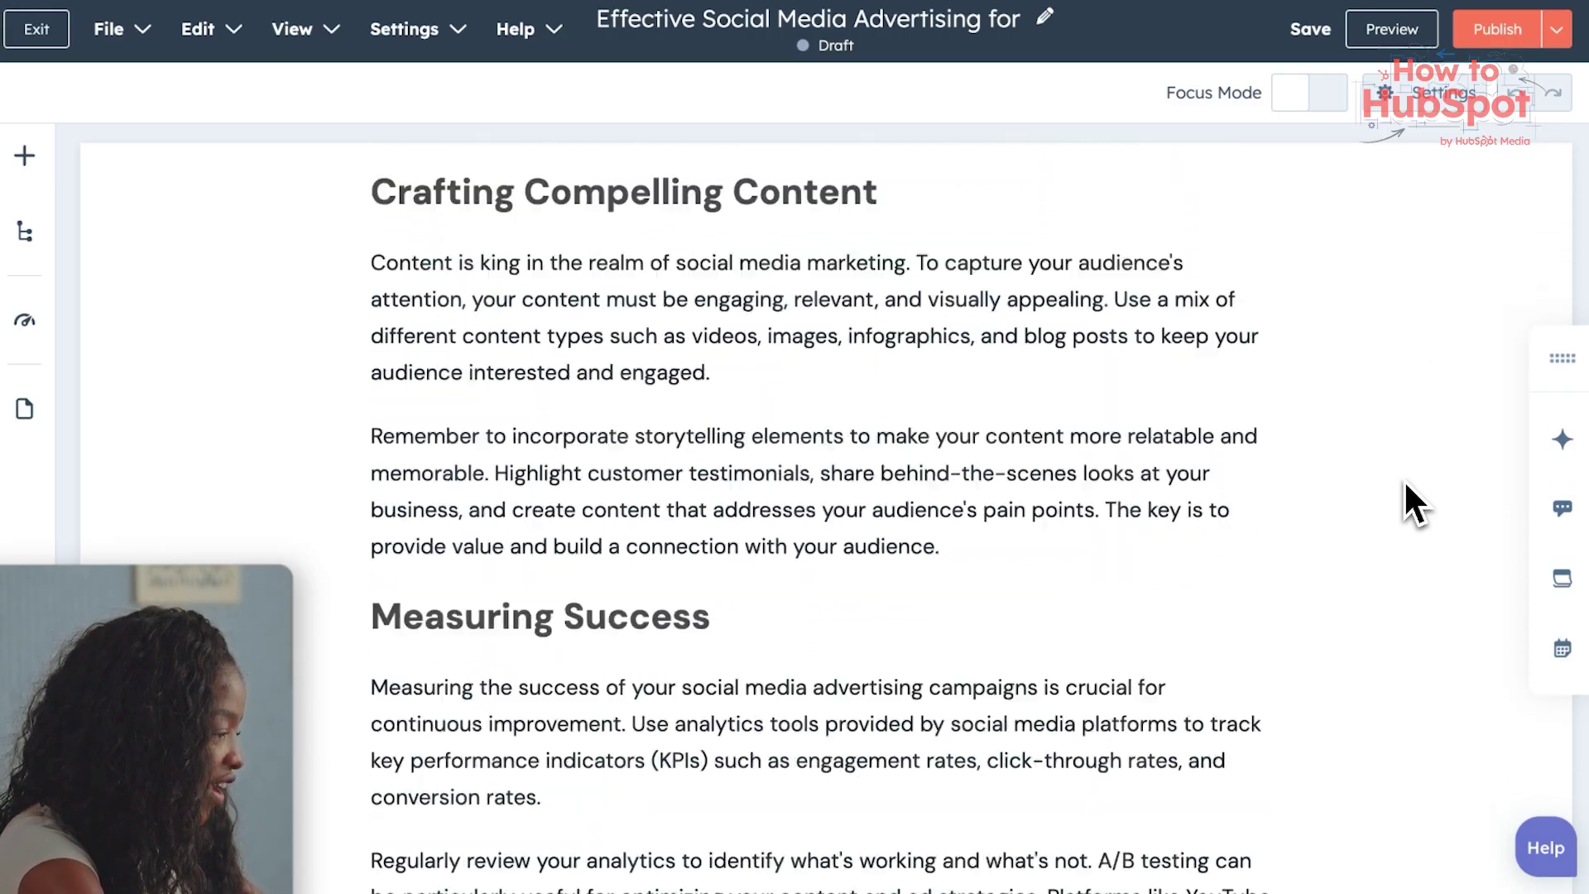
{"action": "scroll", "coordinate": [1404, 484], "scroll_direction": "down", "scroll_amount": 10}
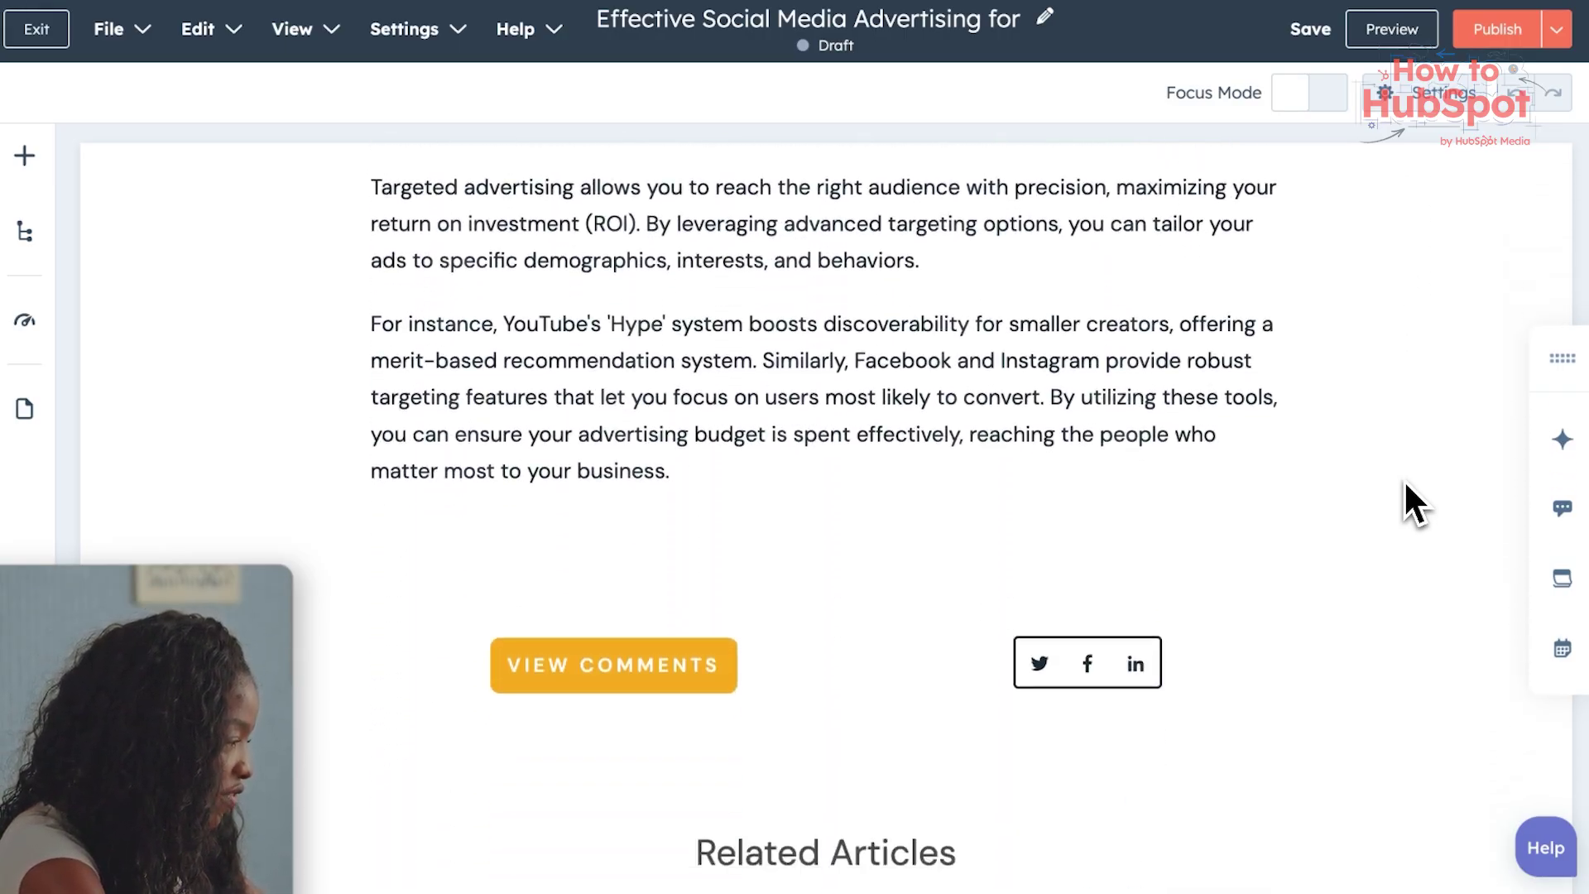
{"action": "scroll", "coordinate": [1403, 479], "scroll_direction": "down", "scroll_amount": 8}
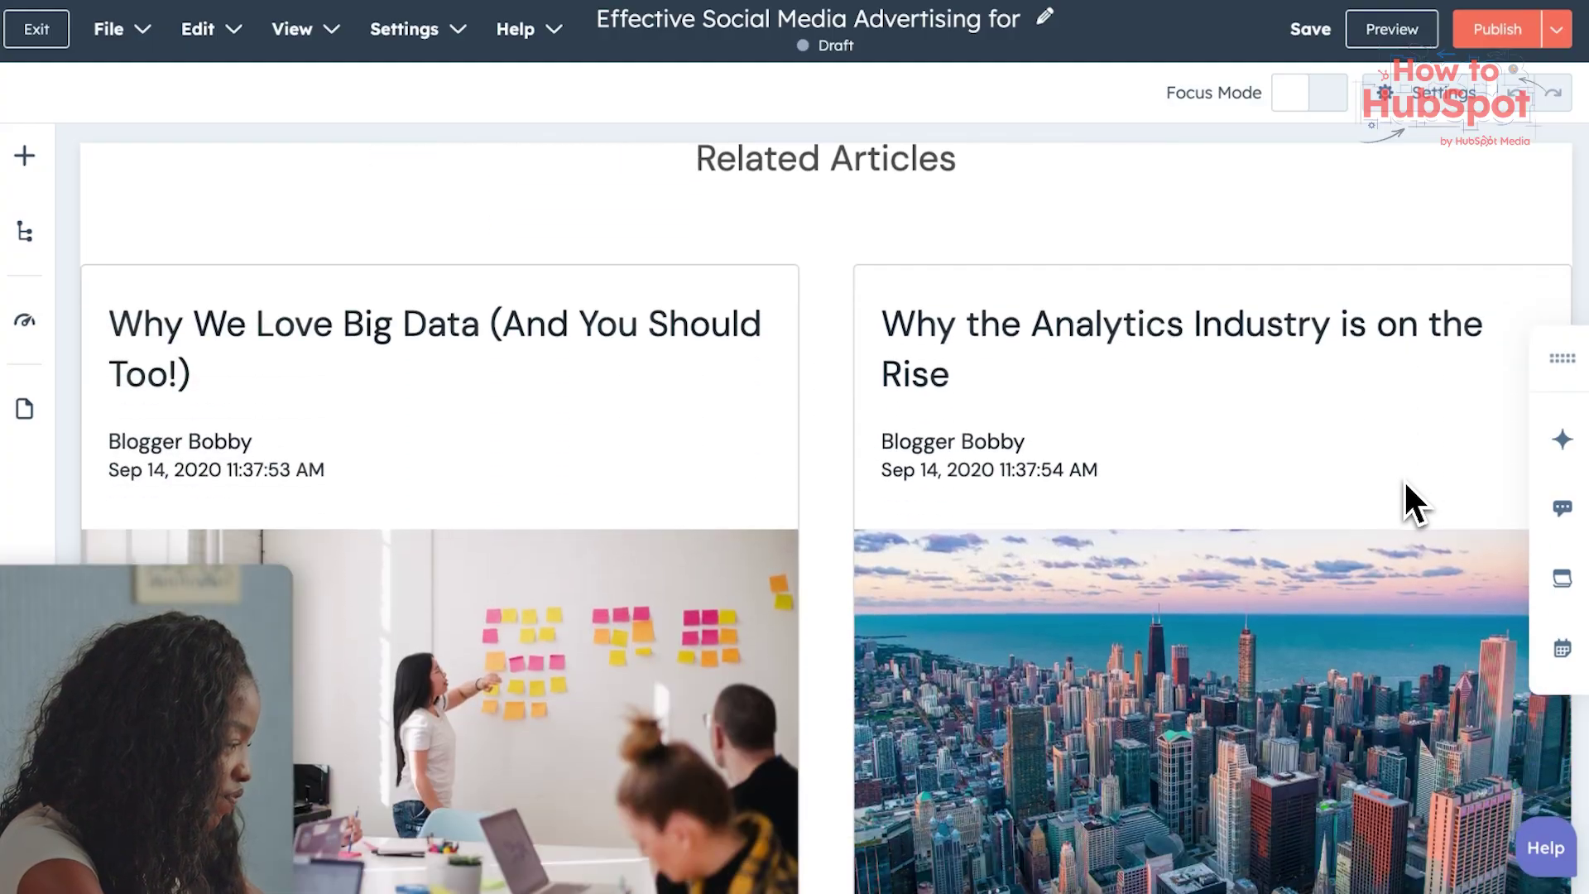
- Check the rest of the generated social media advertising blog post down to its footer and publish the post
{"action": "scroll", "coordinate": [1403, 479], "scroll_direction": "down", "scroll_amount": 8}
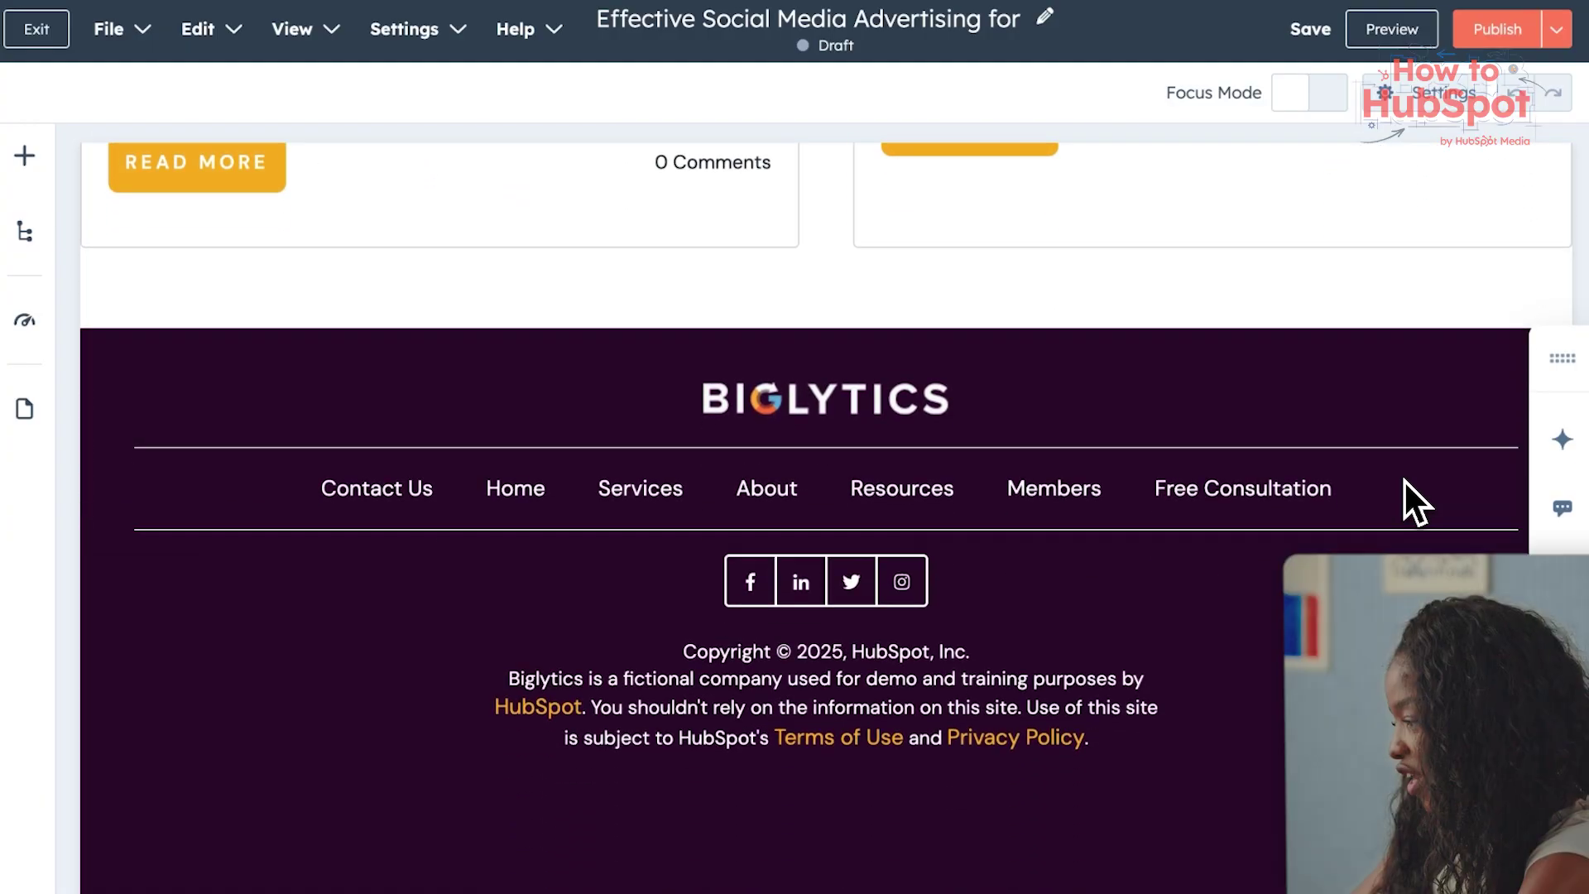
{"action": "scroll", "coordinate": [1403, 479], "scroll_direction": "up", "scroll_amount": 7}
{"action": "scroll", "coordinate": [1403, 479], "scroll_direction": "up", "scroll_amount": 5}
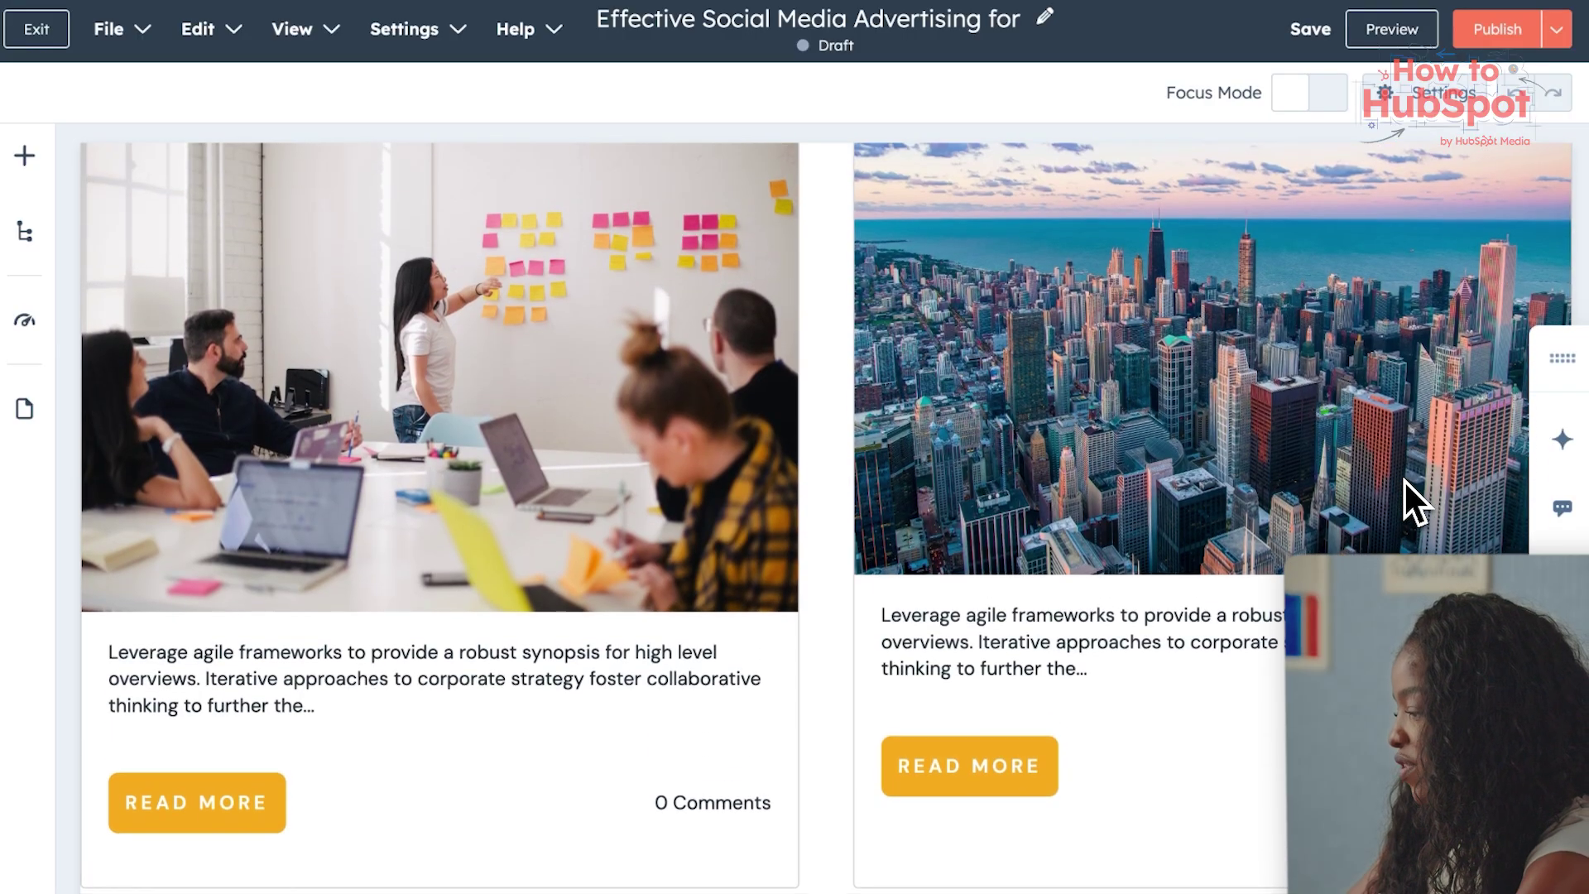
{"action": "scroll", "coordinate": [1404, 479], "scroll_direction": "up", "scroll_amount": 17}
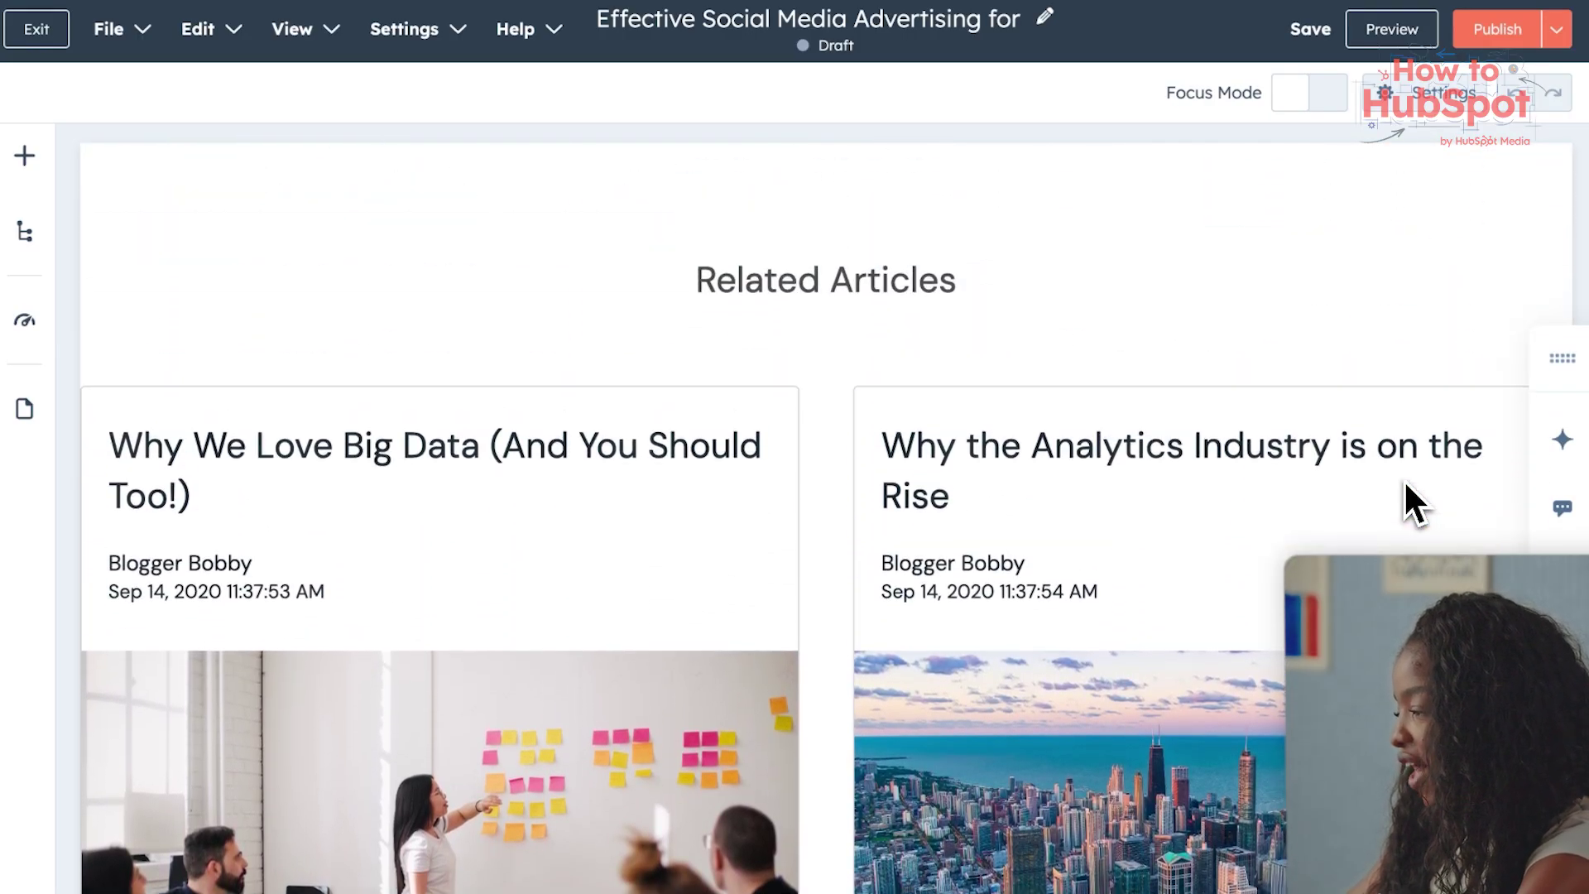
{"action": "scroll", "coordinate": [1403, 479], "scroll_direction": "up", "scroll_amount": 11}
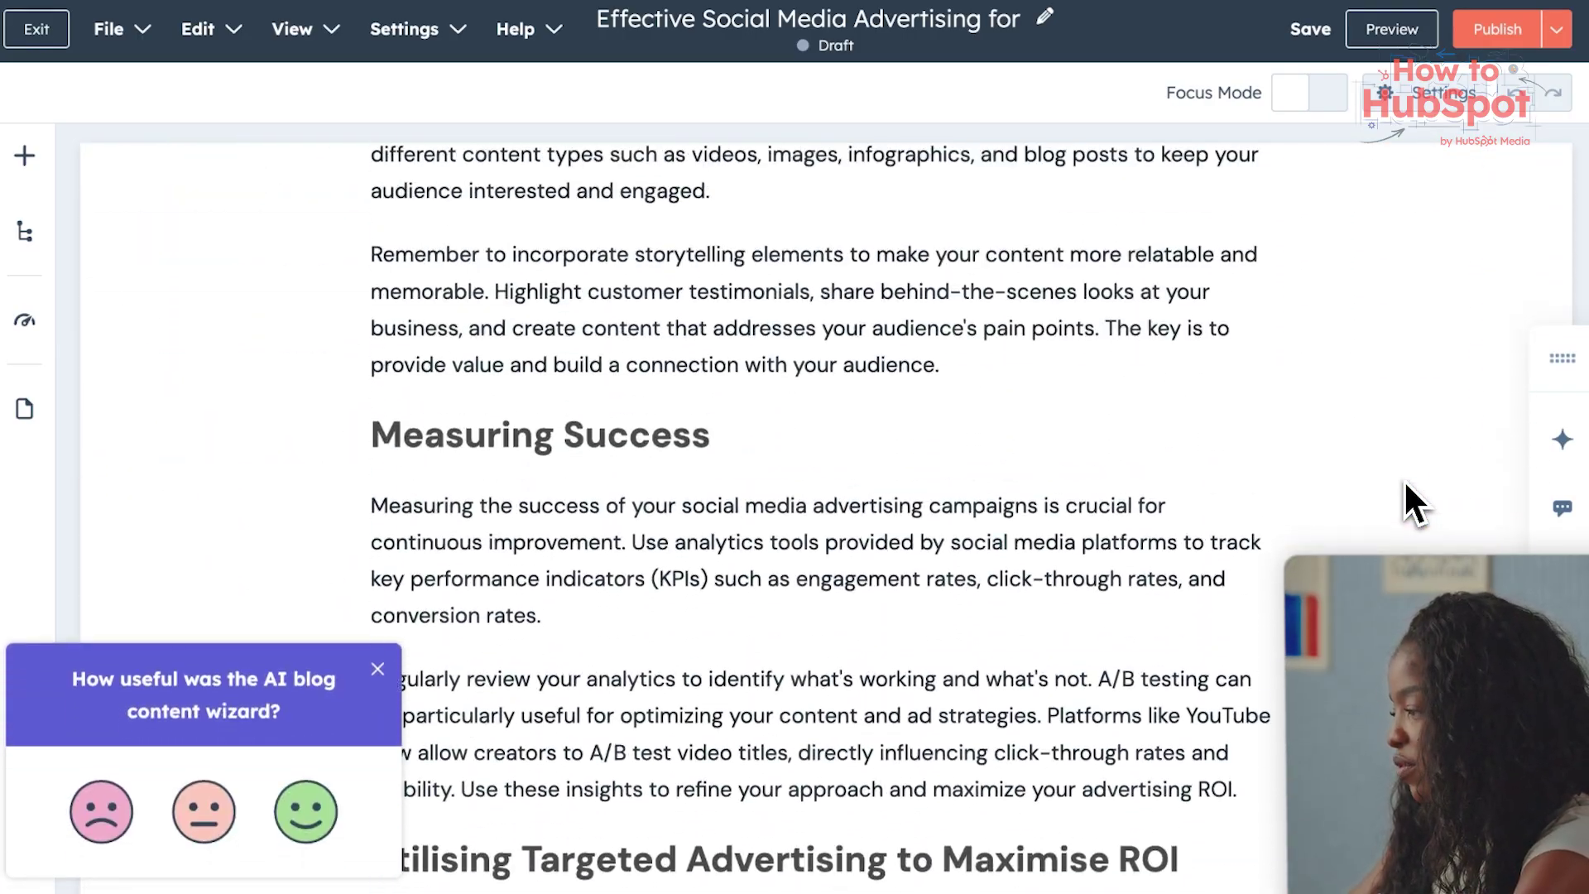
{"action": "scroll", "coordinate": [1403, 479], "scroll_direction": "up", "scroll_amount": 6}
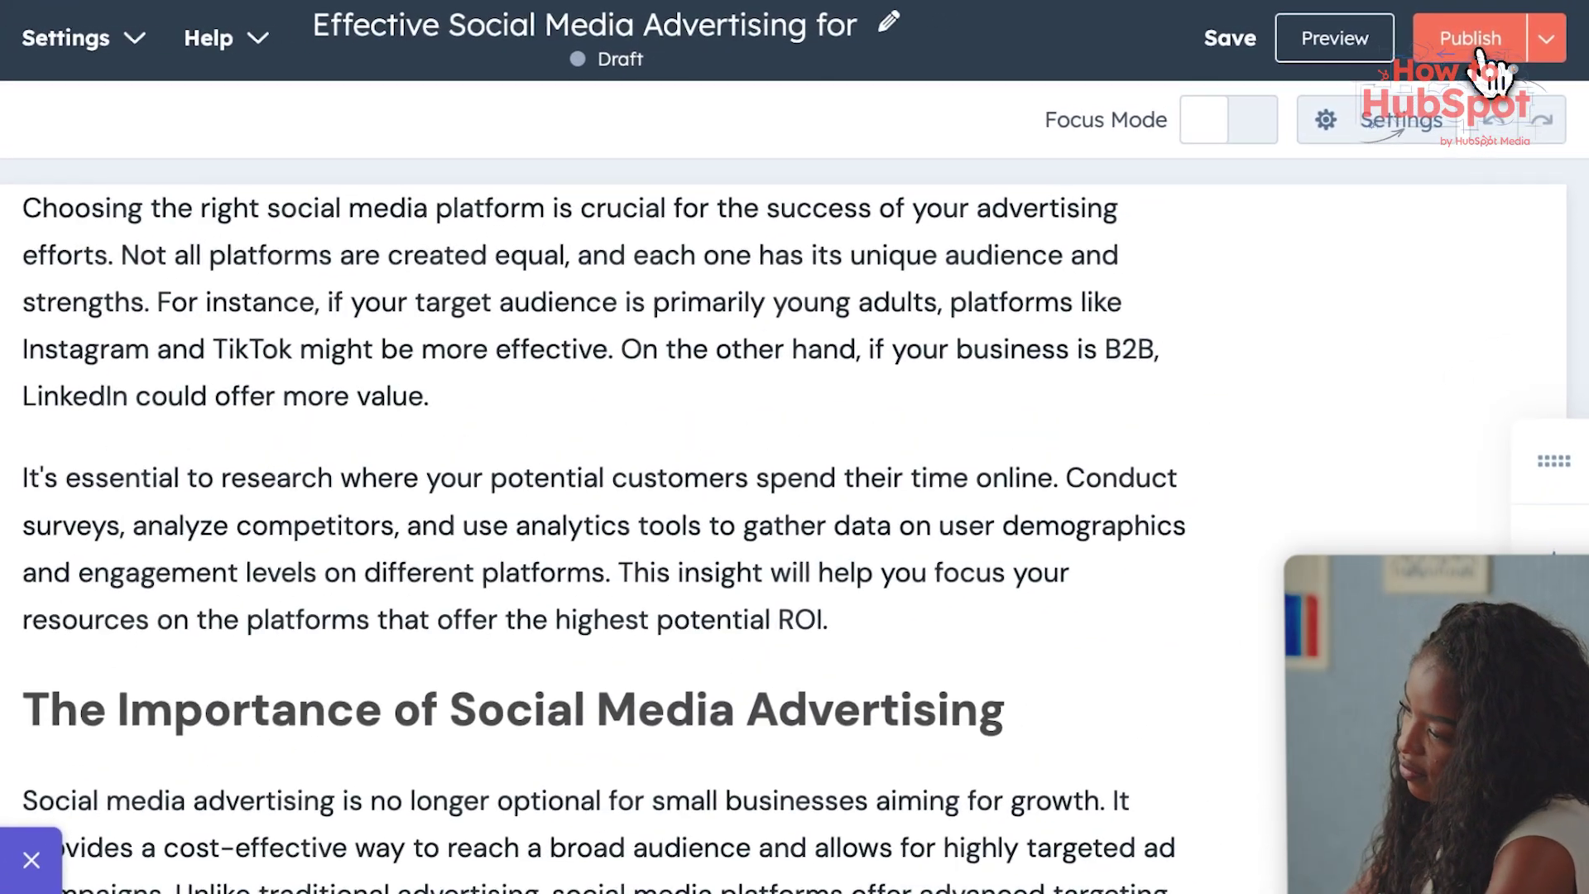
{"action": "left_click", "coordinate": [1479, 50]}
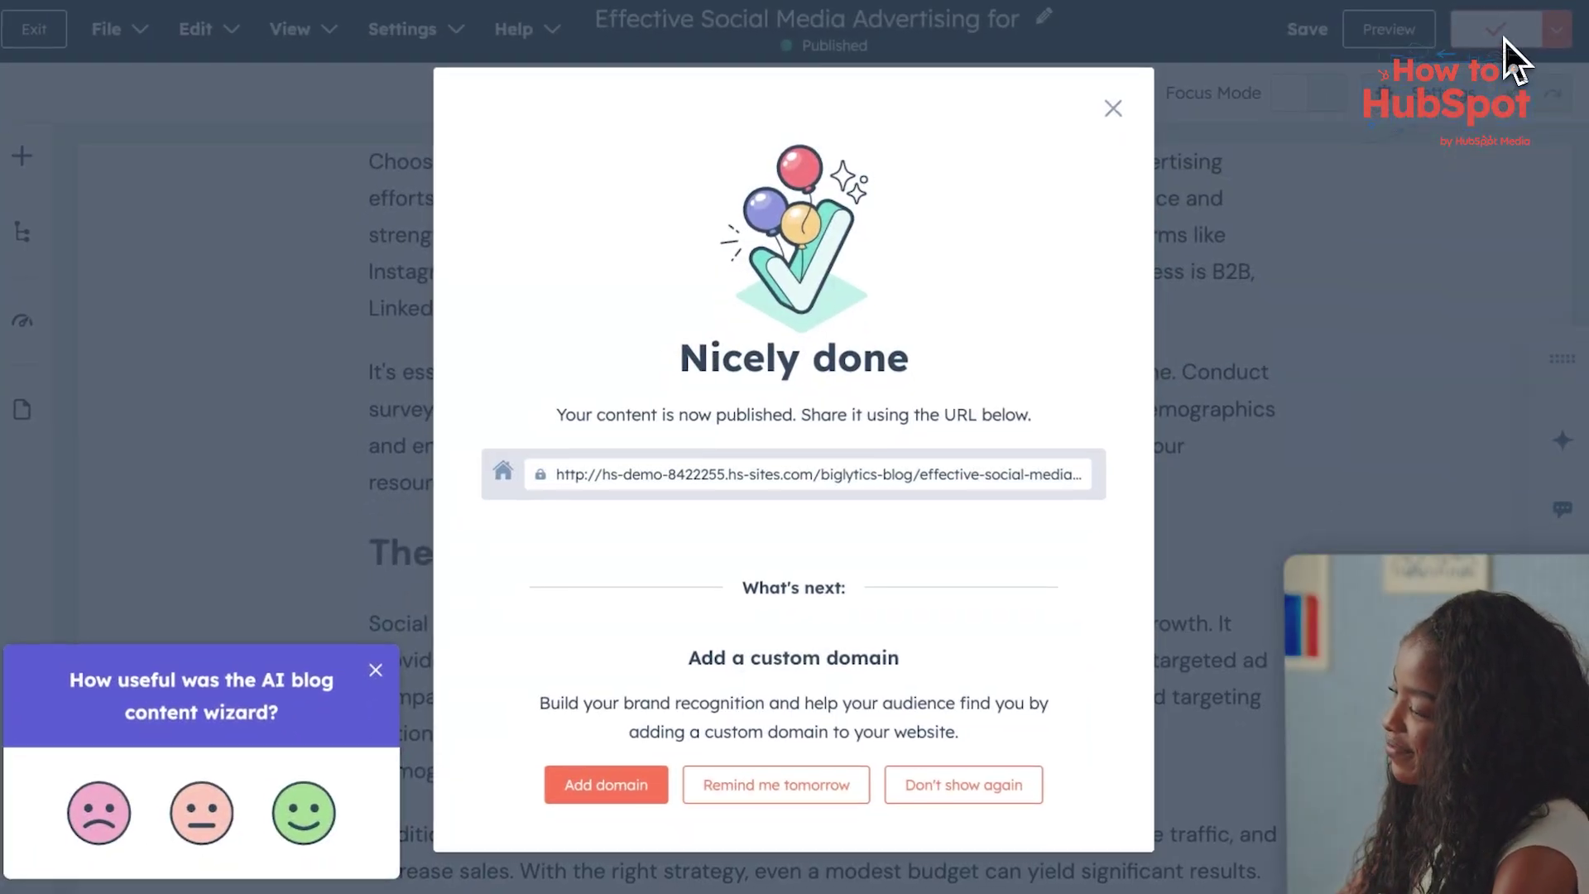